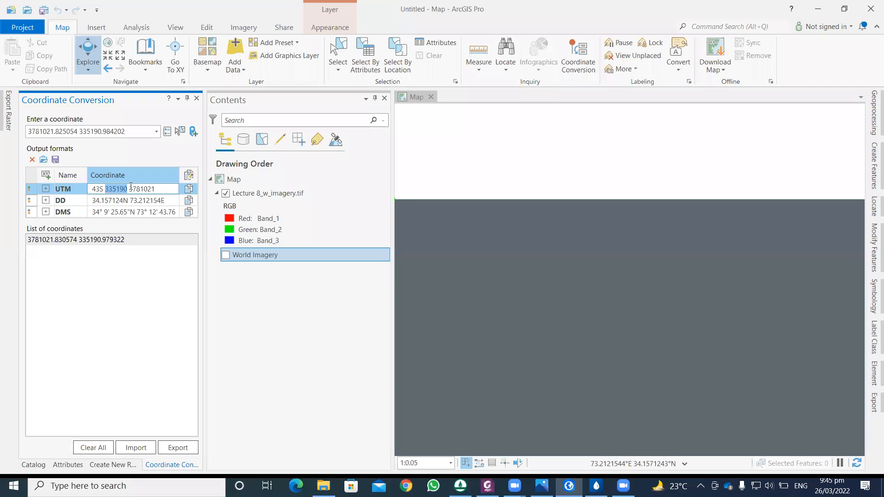
Copy the UTM northing 3781021 and enter it as the Top Left Y (Drawing) value in WaterGEMS' image properties.
double_click(144, 189)
right_click(149, 189)
click(169, 207)
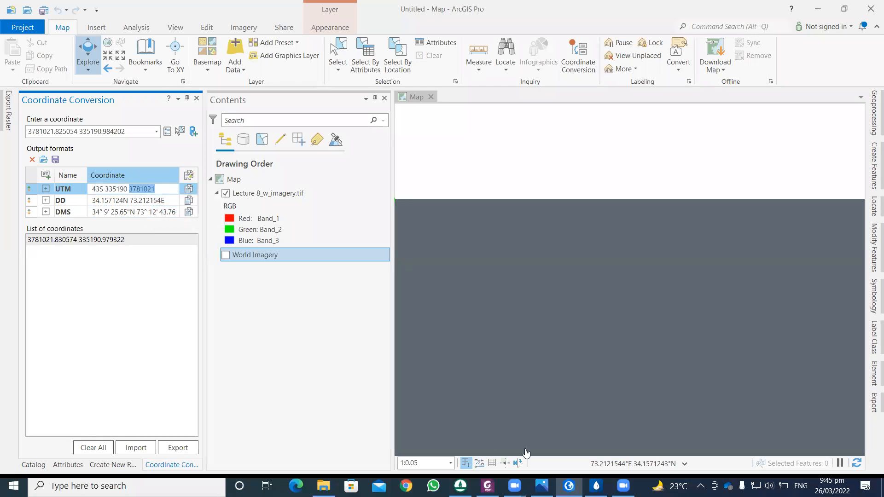
mouse_move(514, 486)
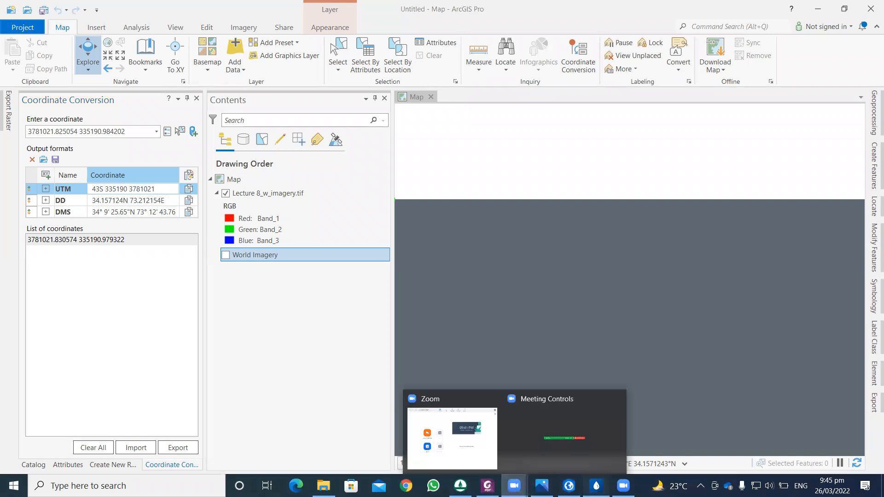
click(595, 486)
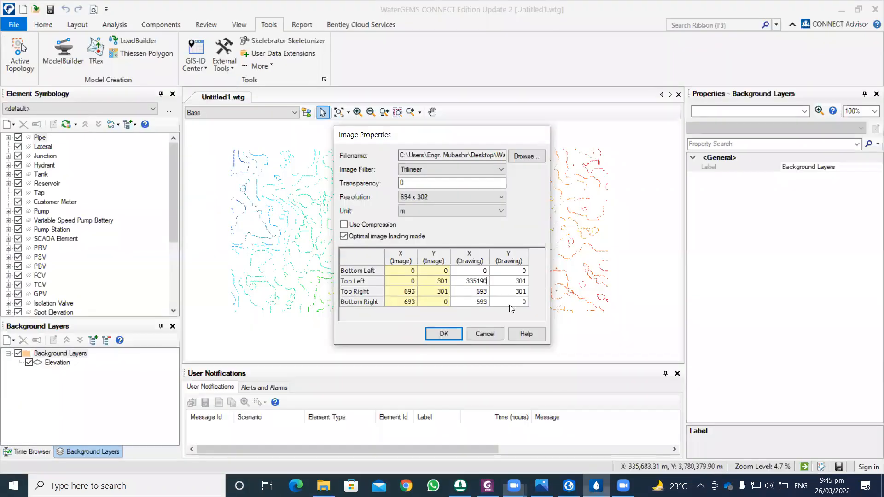
click(517, 280)
right_click(524, 282)
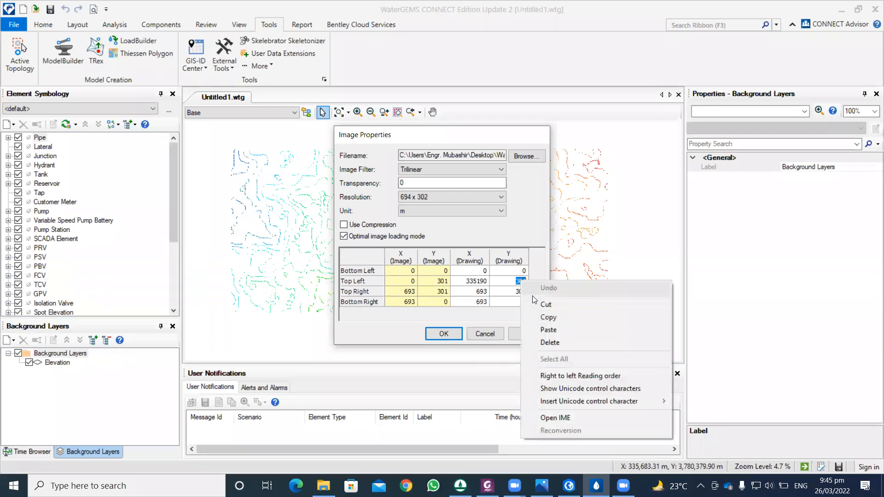
click(539, 330)
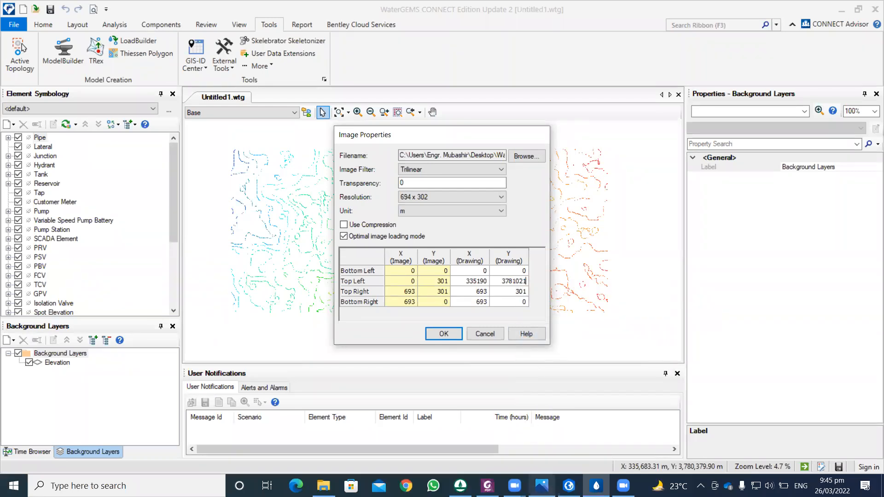
Switch to ArcGIS Pro and bring the top-right corner of the Lecture 8_w_imagery.tif image into view.
click(569, 485)
scroll(485, 302, down, 15)
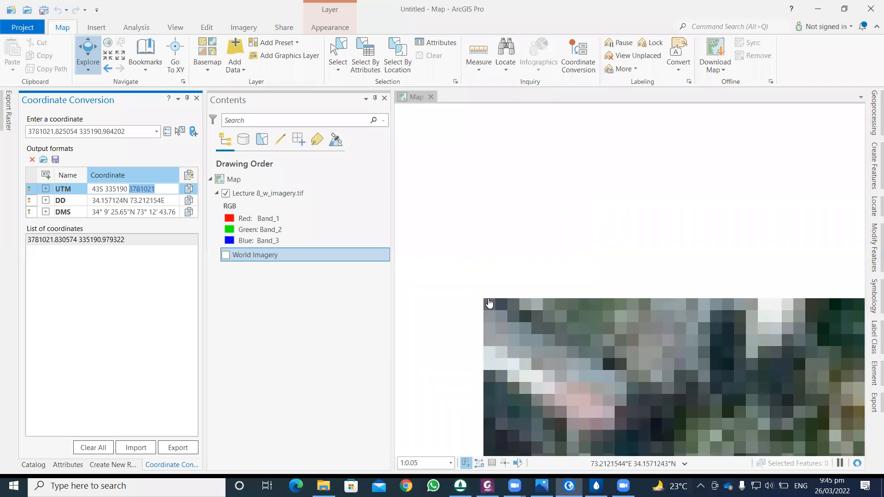
drag(633, 314, 580, 308)
scroll(571, 311, up, 2)
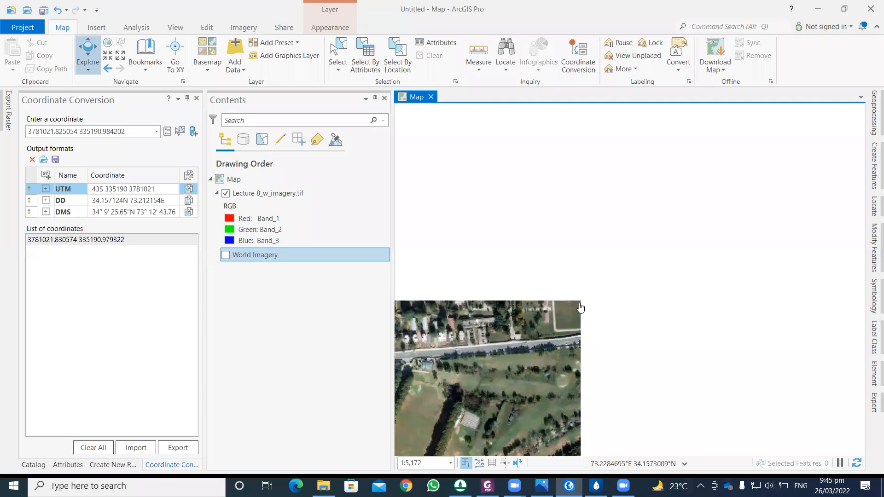
Examine the easting and northing parts of the UTM coordinate for the captured top-left point.
click(103, 189)
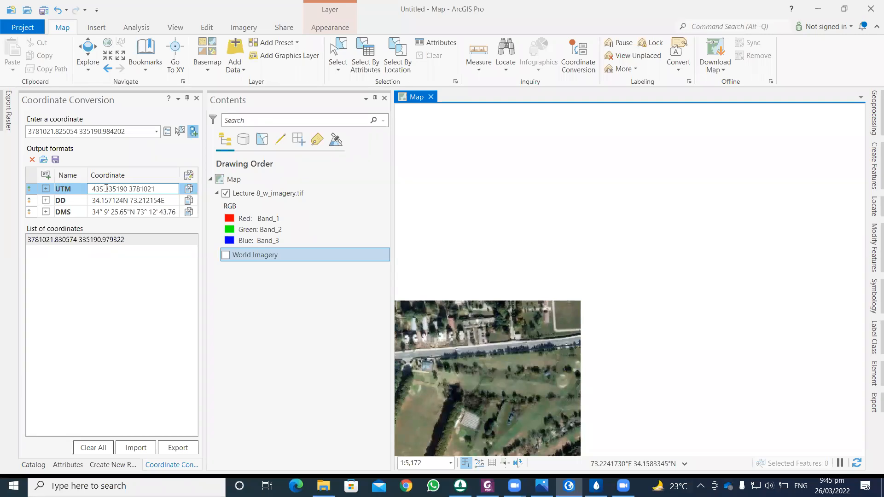
click(106, 188)
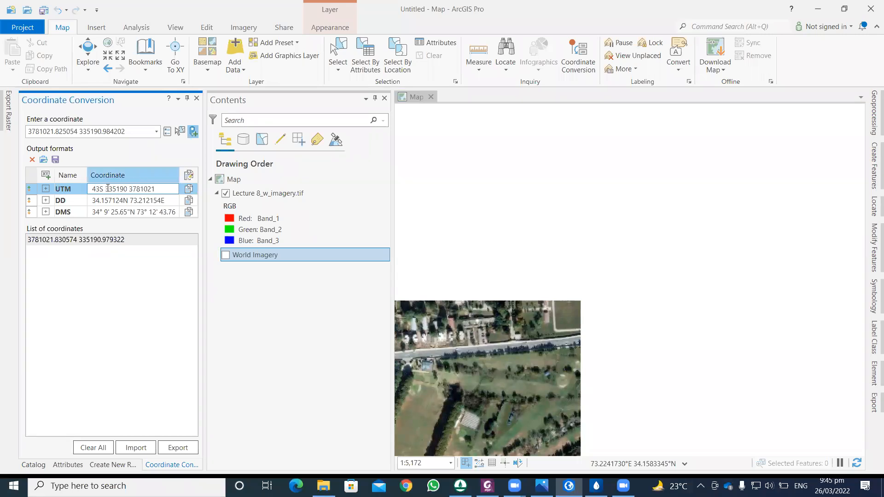
drag(107, 188, 157, 188)
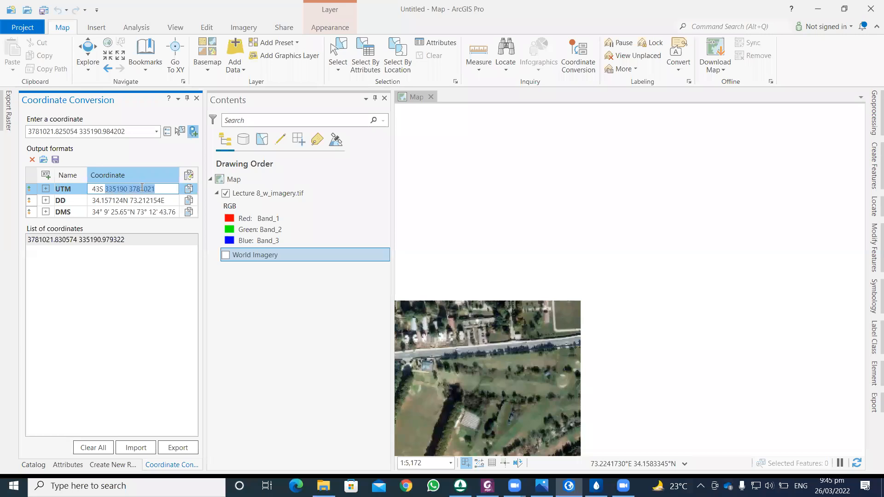
click(110, 189)
double_click(113, 189)
drag(130, 188, 154, 188)
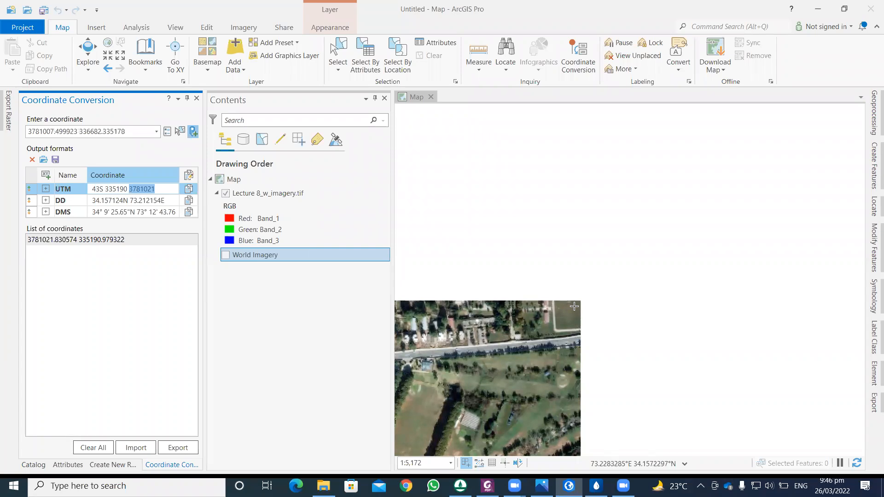
Capture the coordinate at the exact top-right corner of the image on the map.
scroll(580, 303, up, 3)
scroll(578, 302, up, 10)
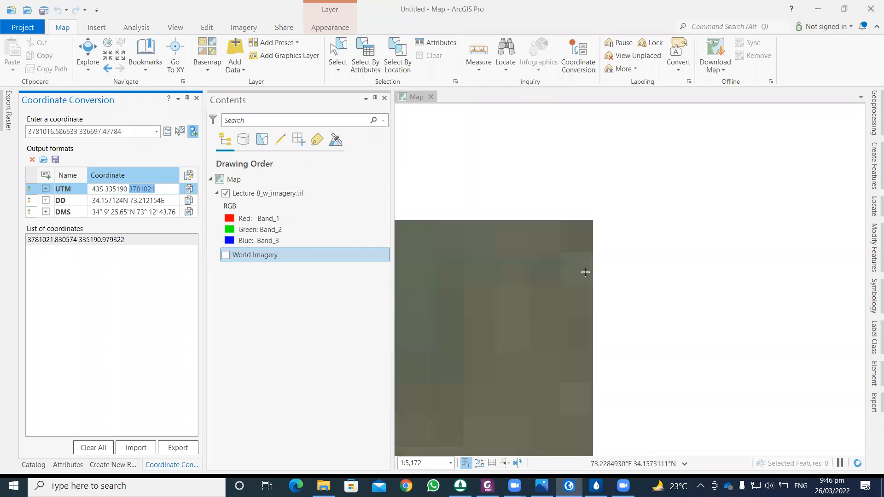
scroll(602, 190, up, 10)
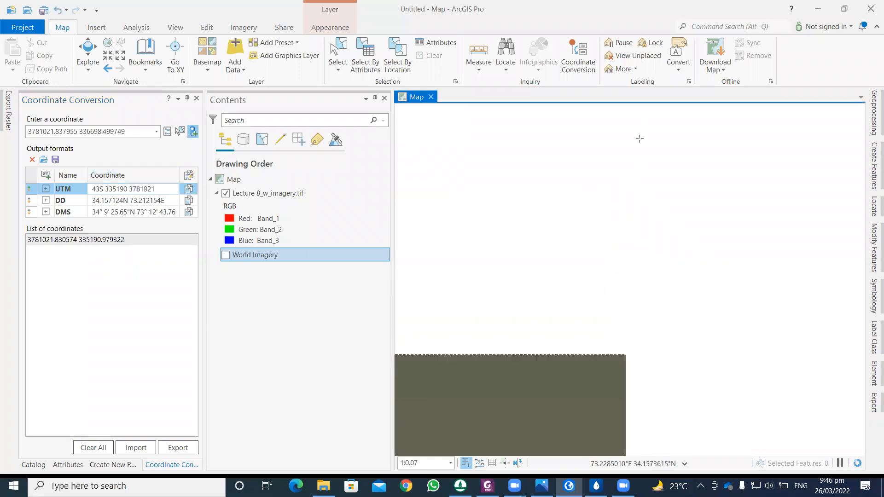
scroll(614, 235, up, 1)
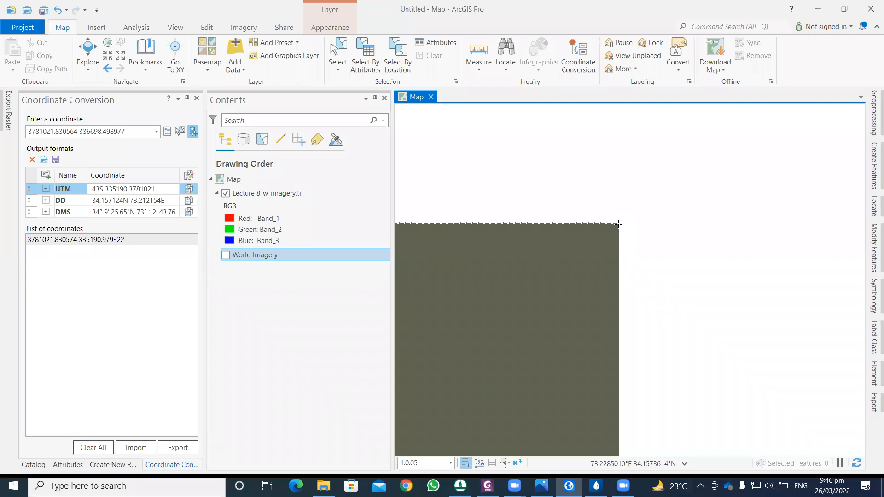
click(618, 224)
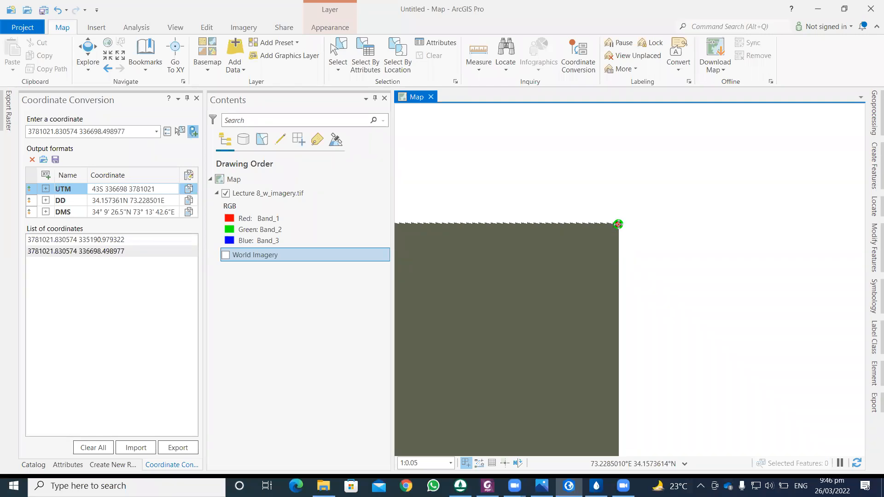
Compare the converted UTM coordinates of the top-left and top-right points in the list of coordinates.
click(46, 252)
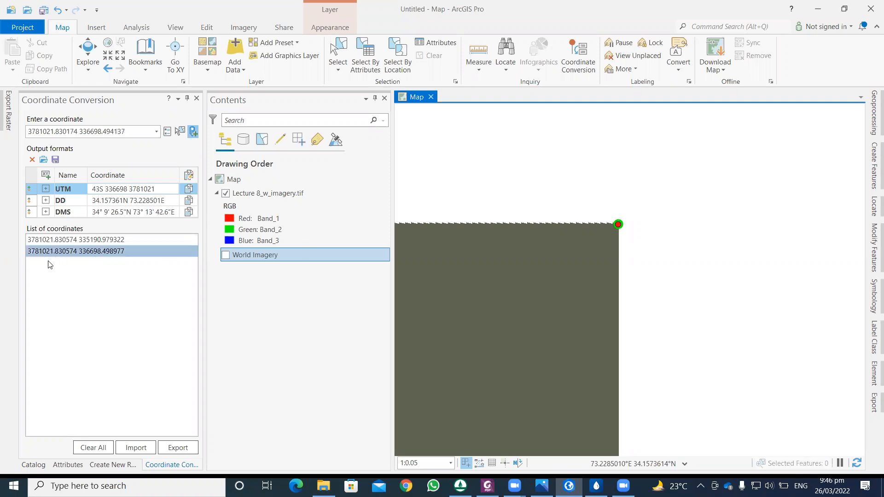
click(71, 253)
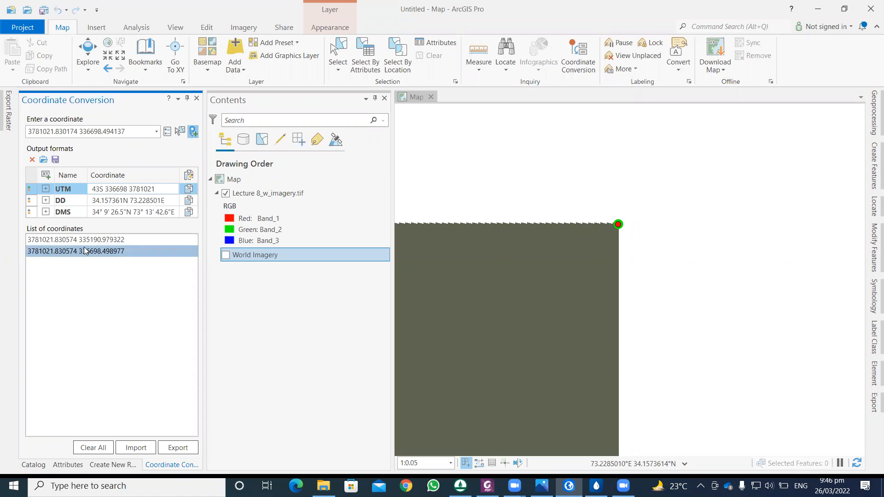
ctrl+click(85, 240)
ctrl+click(85, 253)
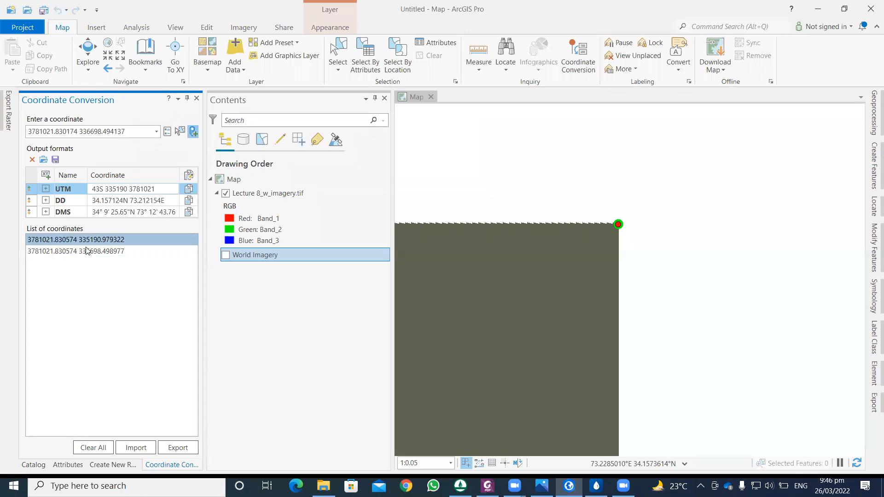
click(87, 252)
ctrl+click(90, 241)
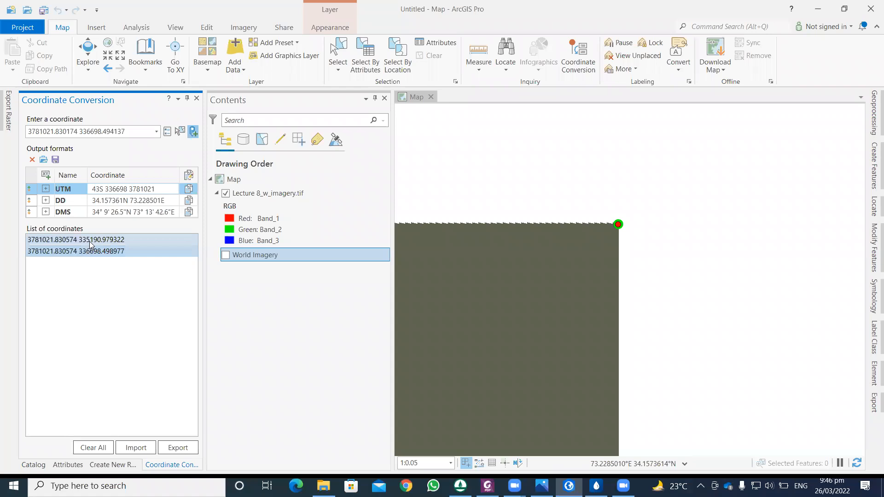
click(90, 241)
ctrl+click(89, 251)
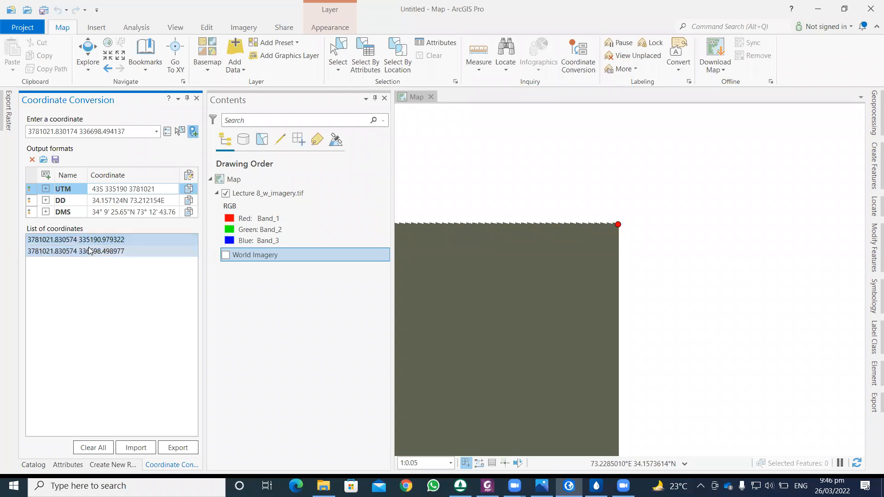
click(90, 251)
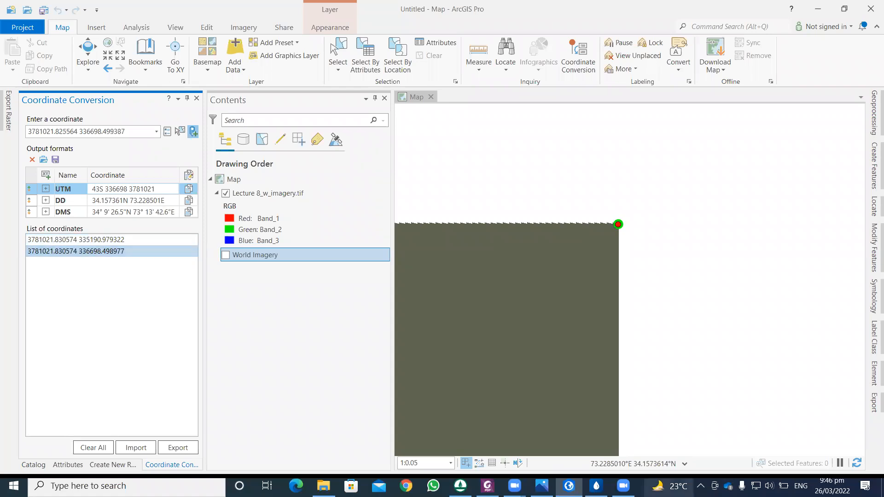
key(alt+Tab)
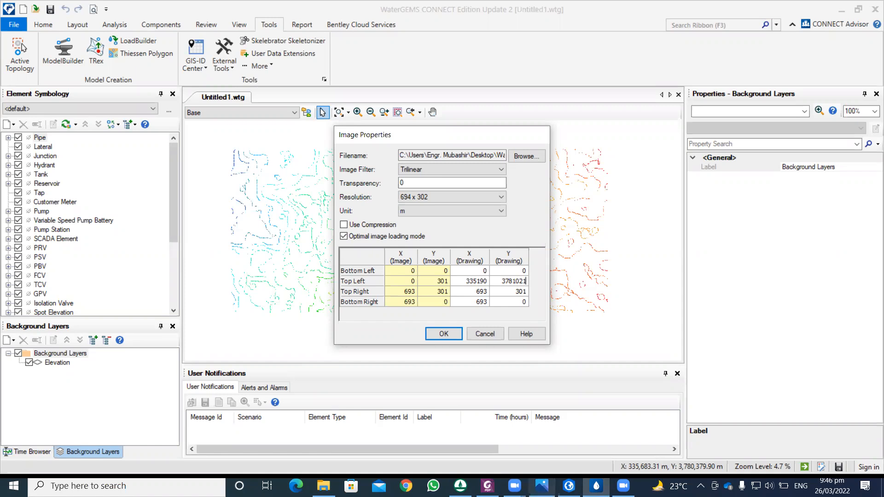
click(569, 486)
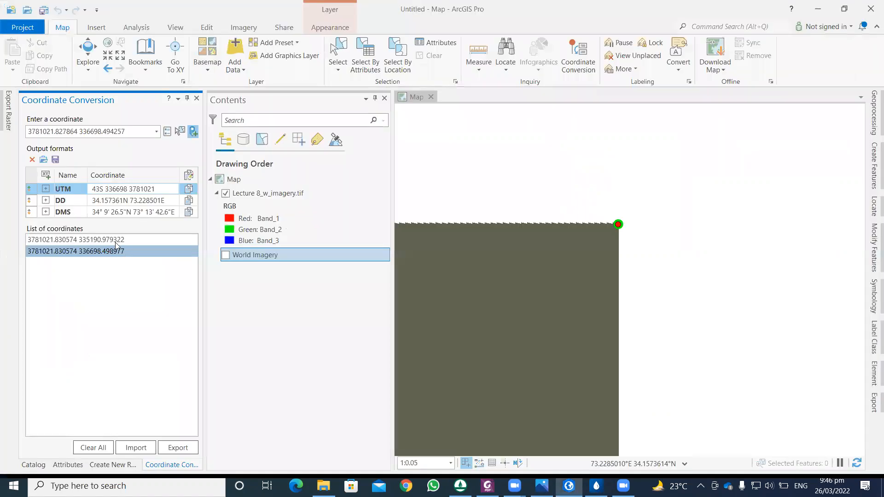
shift+click(115, 241)
click(115, 250)
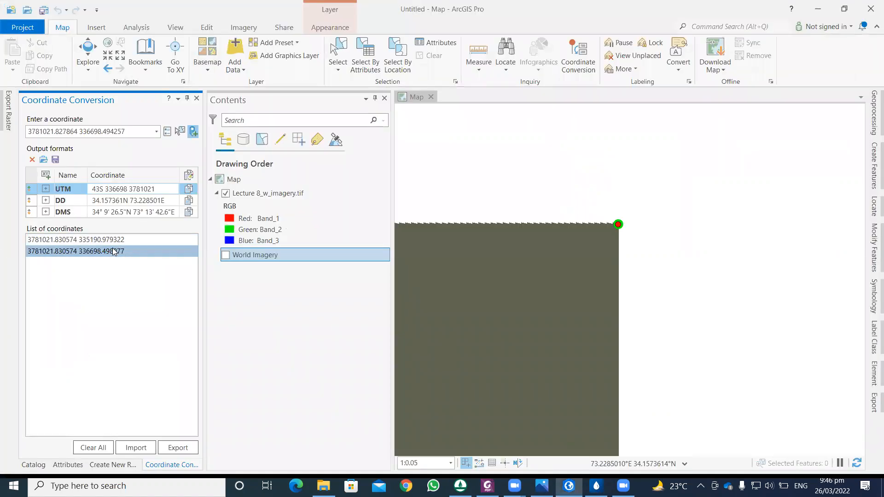
Copy the top-right point's UTM easting 336698 and enter it as Top Right X (Drawing) in WaterGEMS' image properties.
click(106, 188)
double_click(107, 189)
key(ctrl+c)
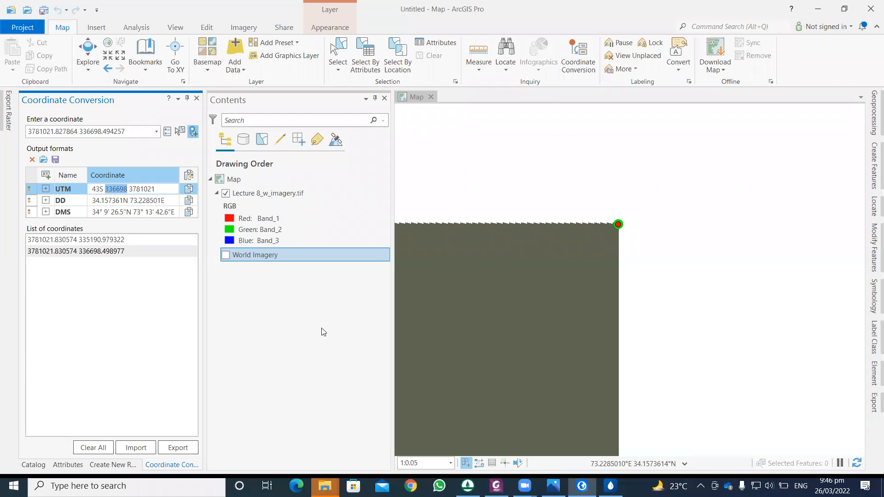
key(alt+Tab)
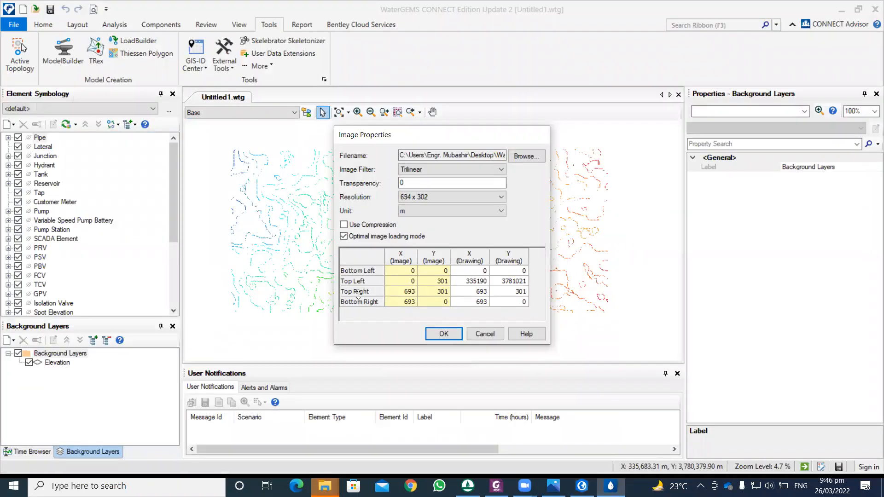
click(487, 292)
right_click(476, 292)
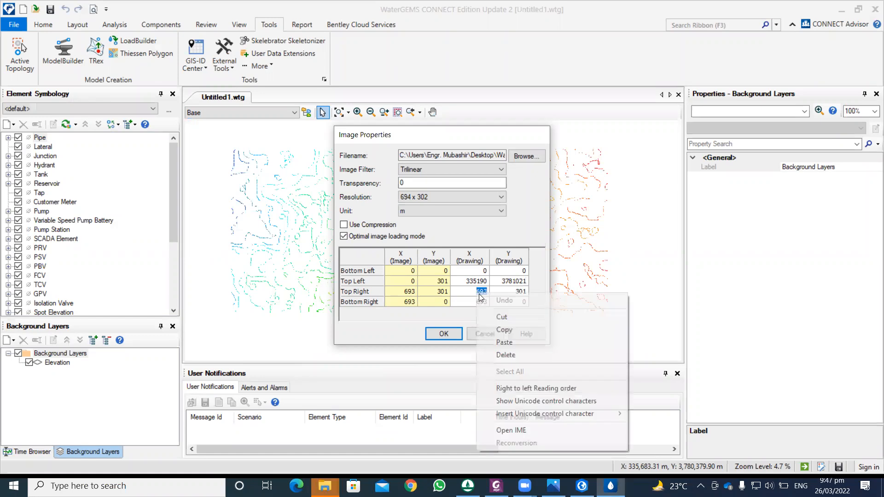
click(502, 344)
Copy the top-right point's UTM northing 3781021 from ArcGIS Pro into Top Right Y (Drawing) in WaterGEMS.
click(581, 486)
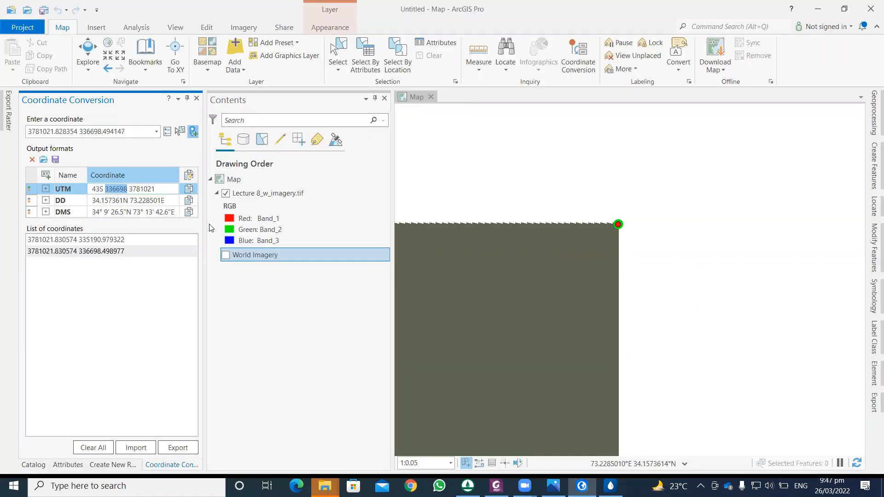
drag(129, 189, 158, 189)
right_click(154, 190)
click(177, 208)
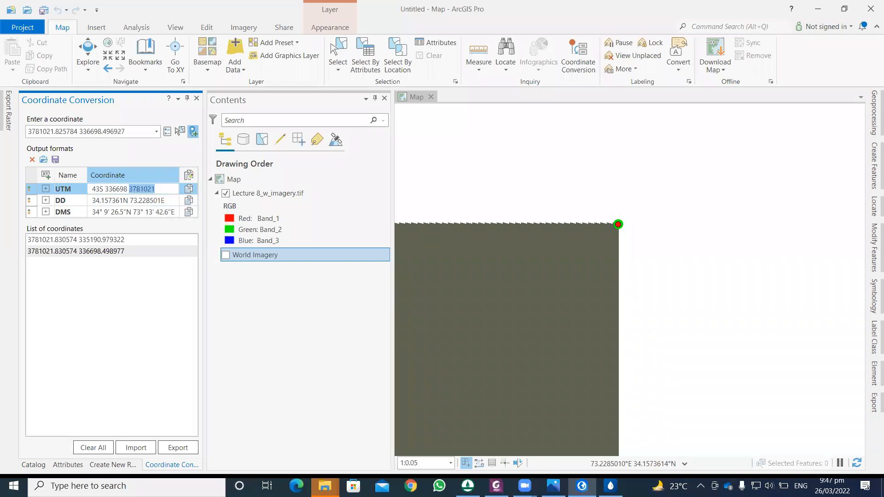
click(610, 485)
click(519, 290)
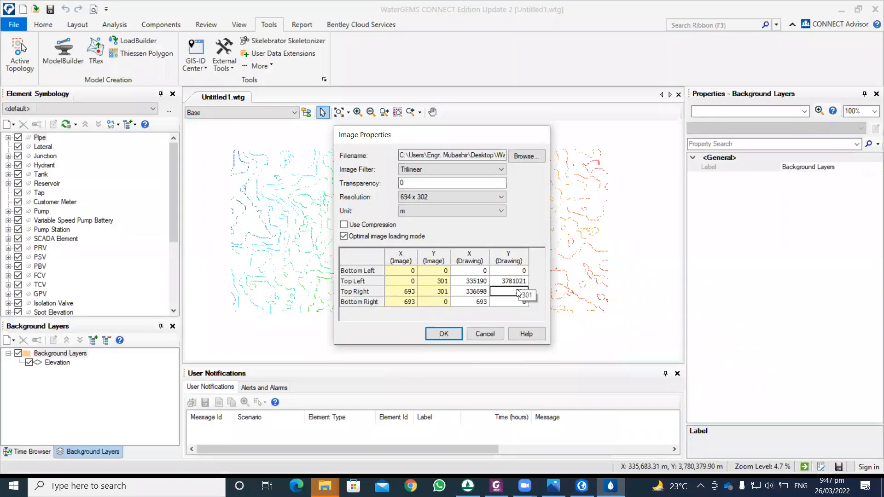
click(516, 290)
right_click(517, 291)
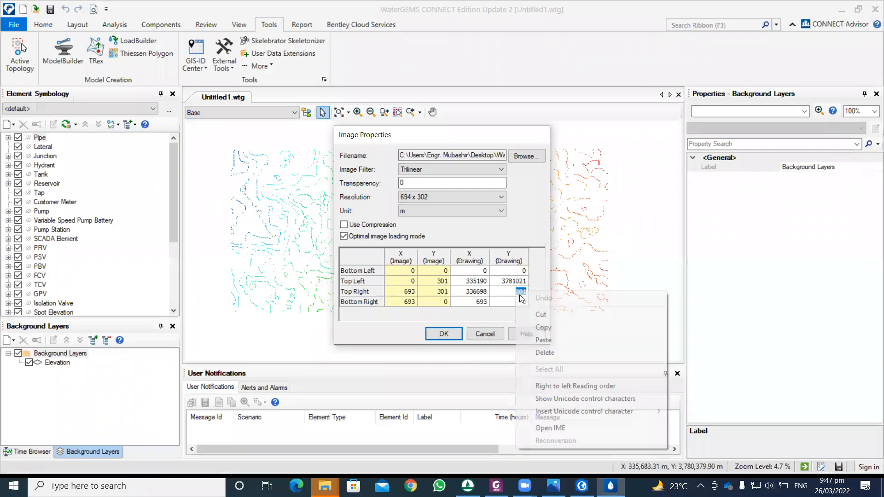
click(543, 340)
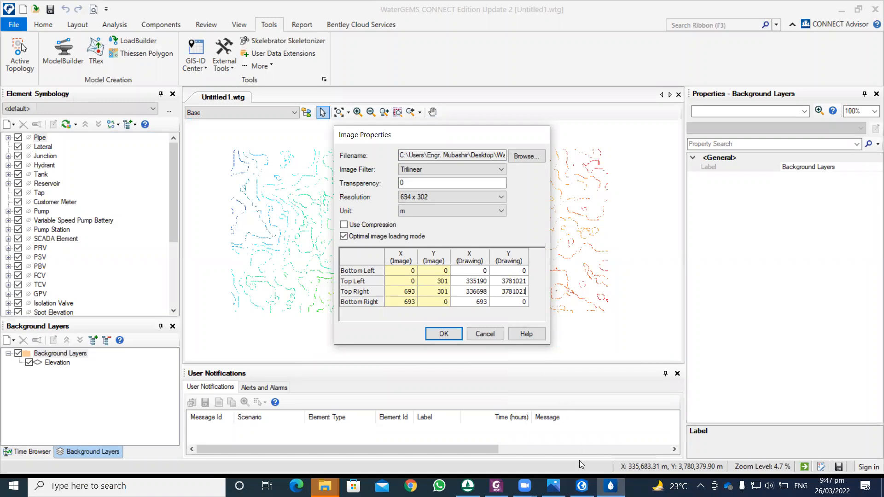
Switch to ArcGIS Pro and capture the coordinate at the exact bottom-right corner of the image on the map.
click(582, 485)
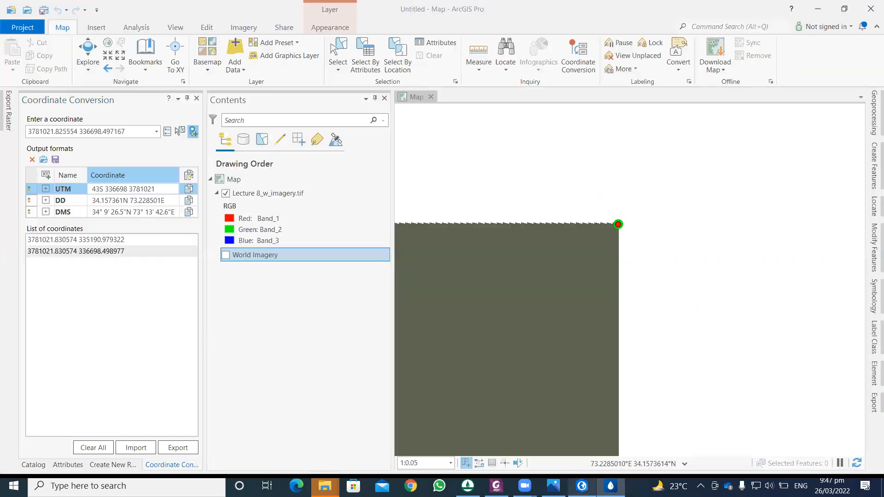
click(460, 255)
scroll(459, 256, down, 10)
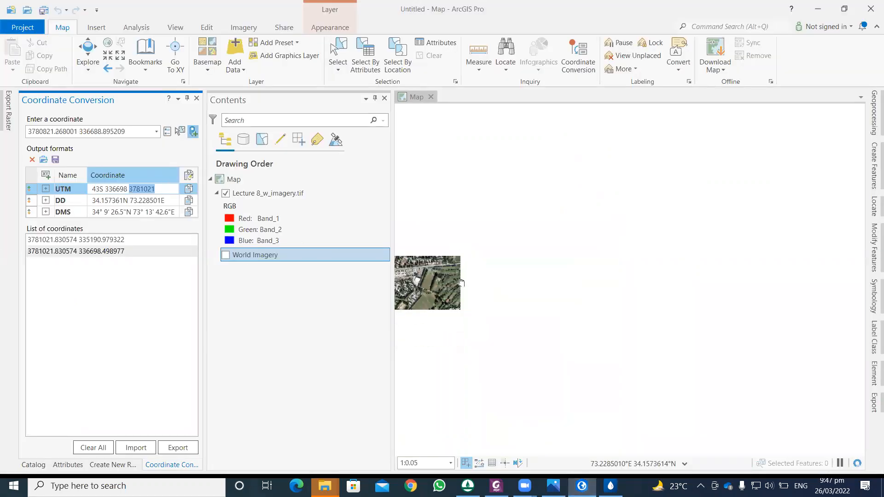
scroll(493, 234, up, 10)
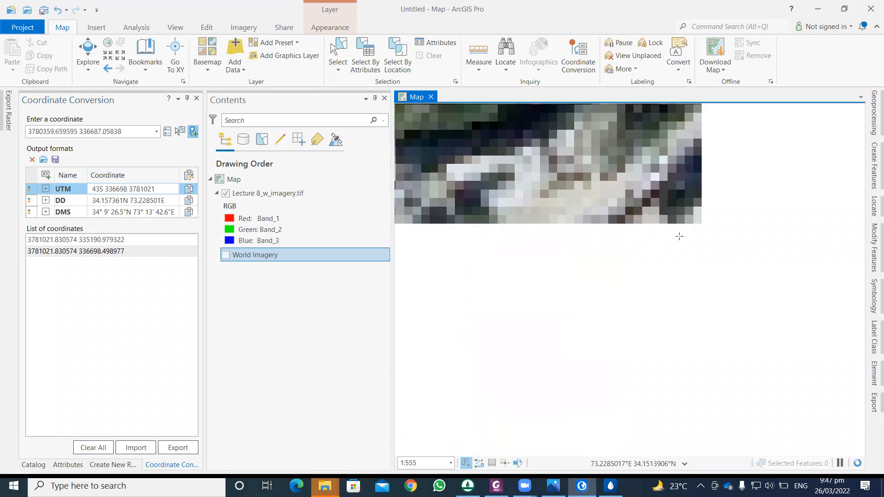
scroll(613, 261, up, 8)
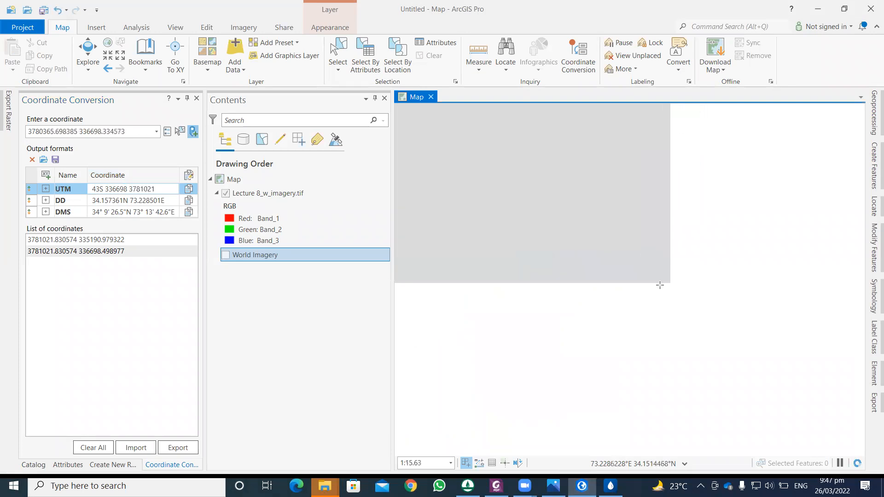
scroll(670, 292, up, 6)
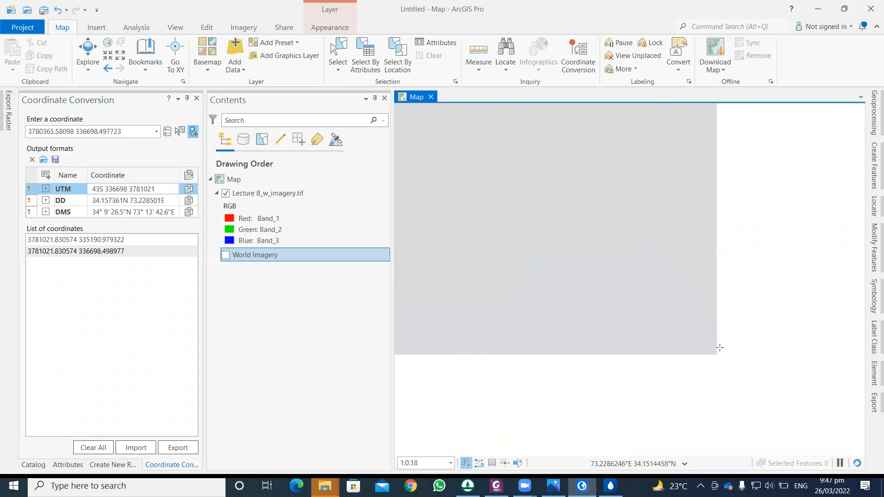
scroll(618, 278, up, 4)
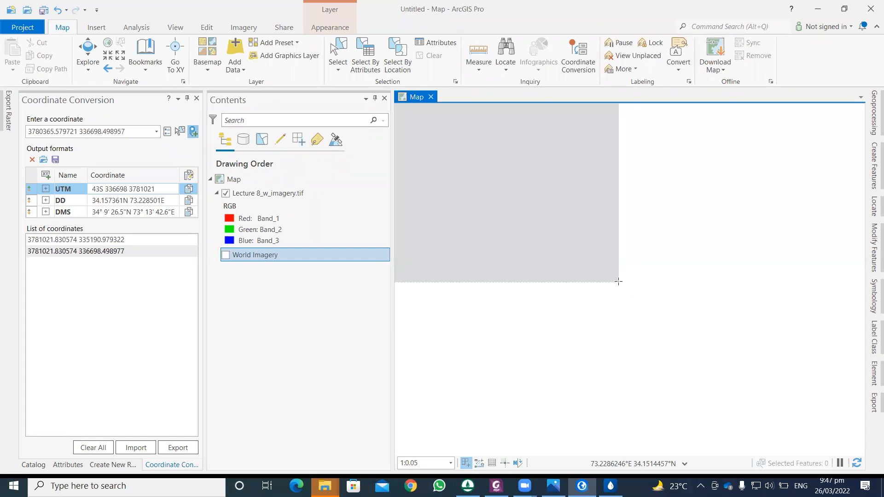
click(618, 282)
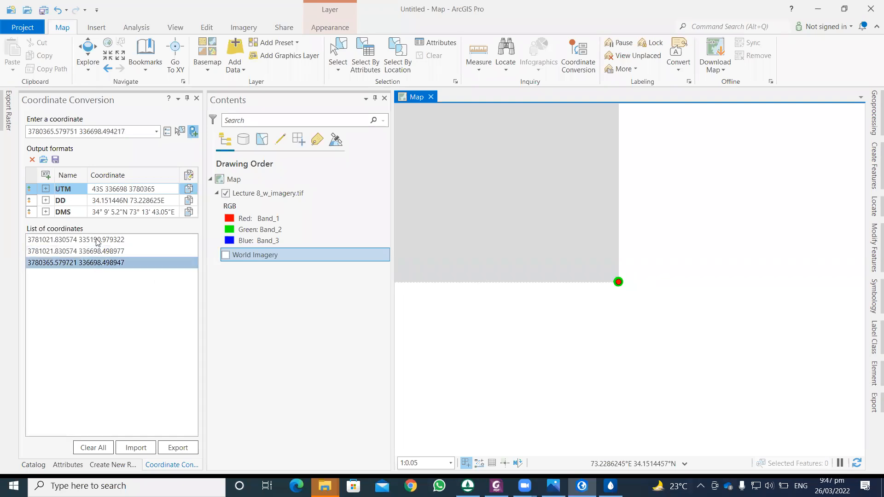
Copy the bottom-right point's UTM easting 336698 and enter it as Bottom Right X (Drawing) in WaterGEMS' image properties.
click(101, 188)
drag(105, 190, 128, 192)
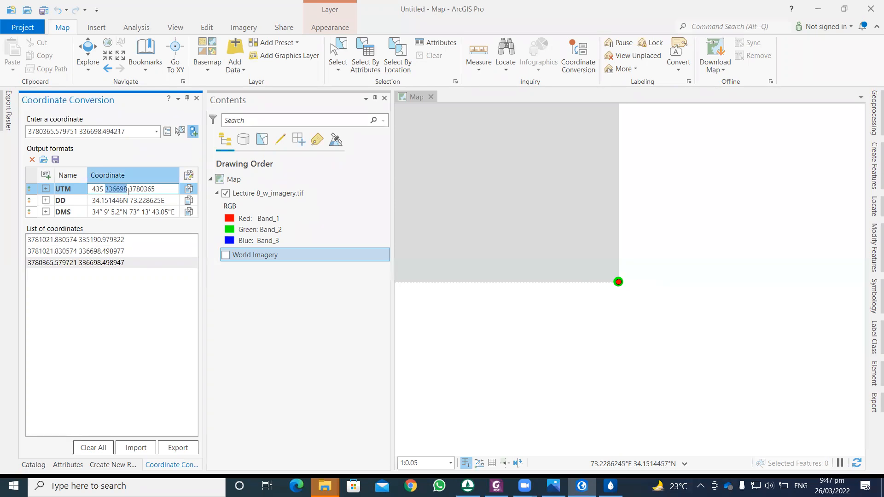
right_click(111, 191)
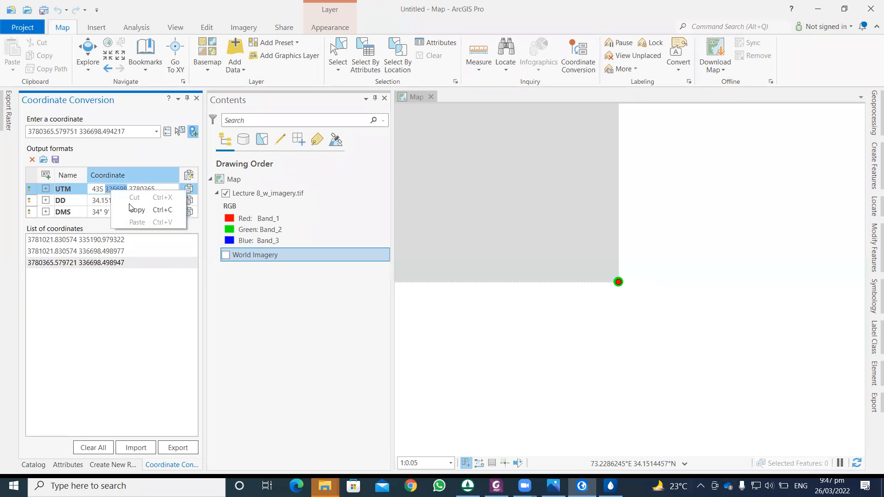
click(136, 209)
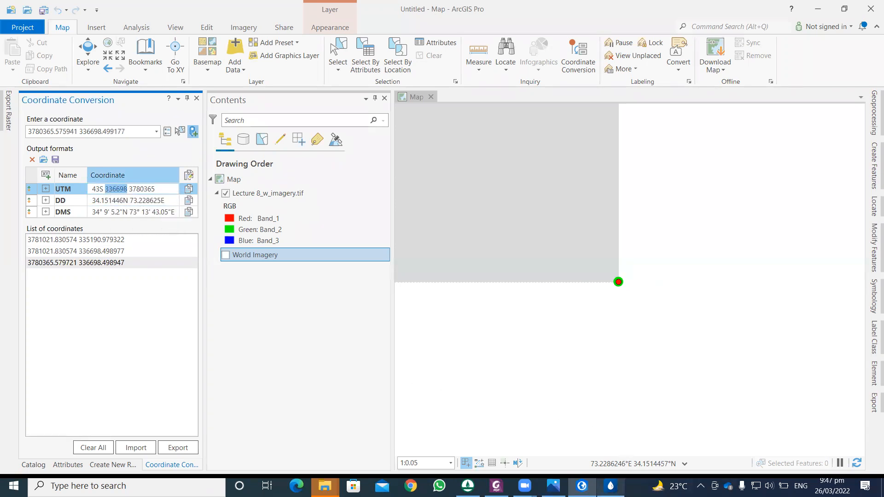
click(610, 484)
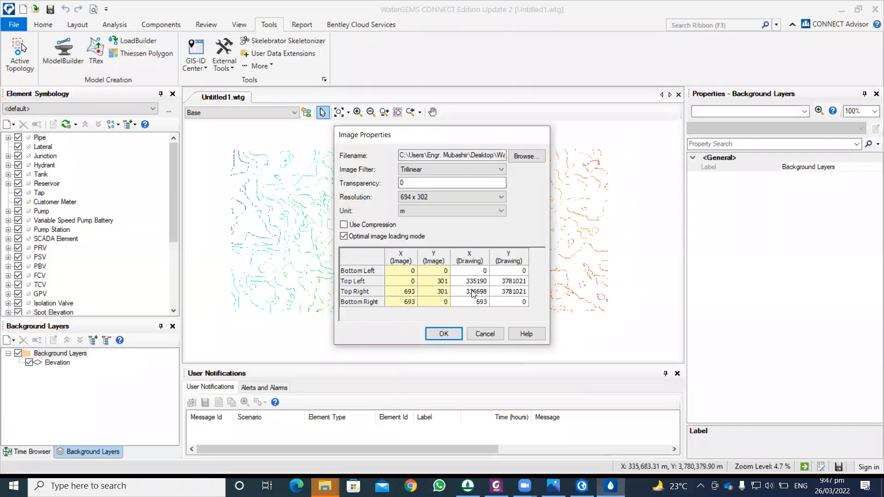
click(476, 304)
double_click(476, 303)
right_click(474, 303)
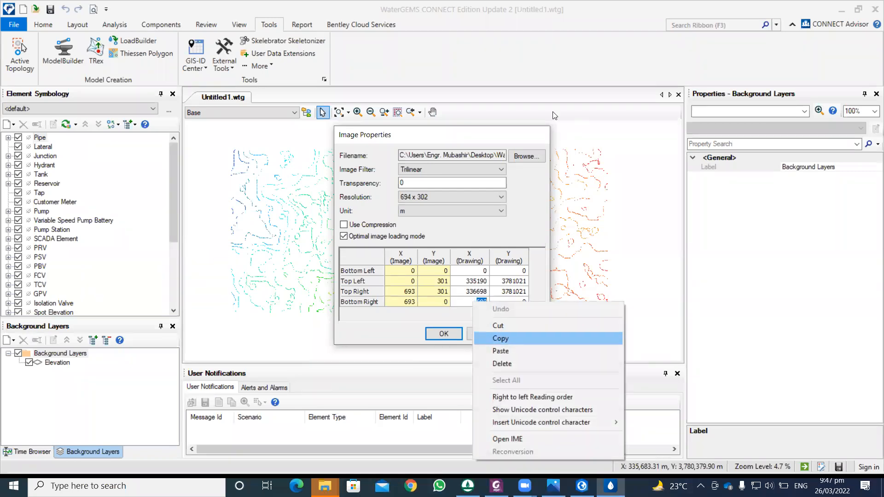
click(539, 87)
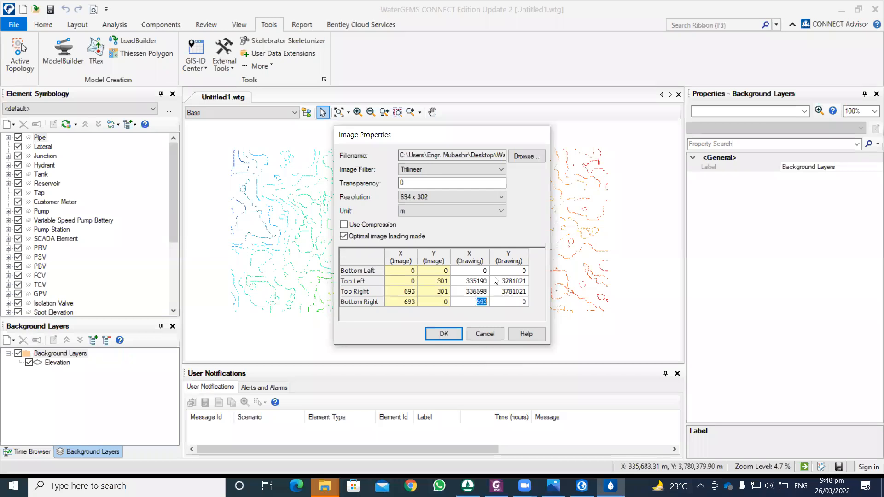
right_click(475, 300)
click(502, 349)
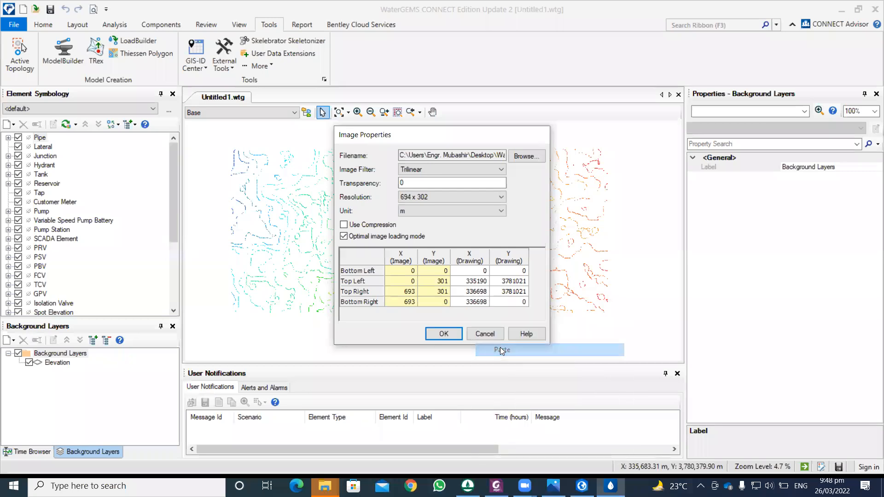
Copy the bottom-right point's UTM northing 3780365 from ArcGIS Pro into Bottom Right Y (Drawing) in WaterGEMS.
mouse_move(582, 486)
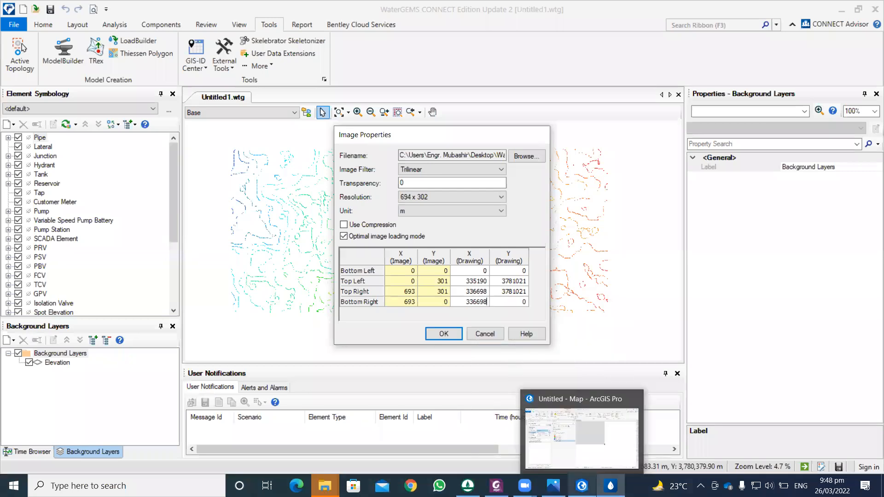
click(582, 486)
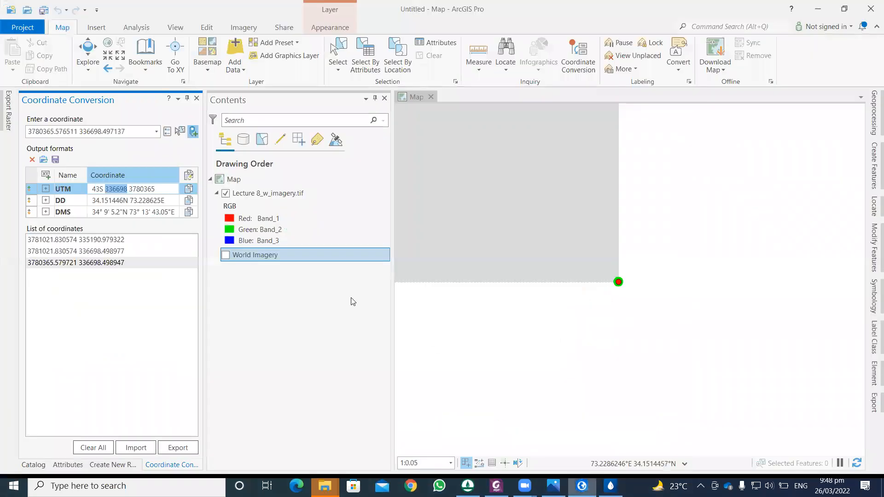
double_click(143, 188)
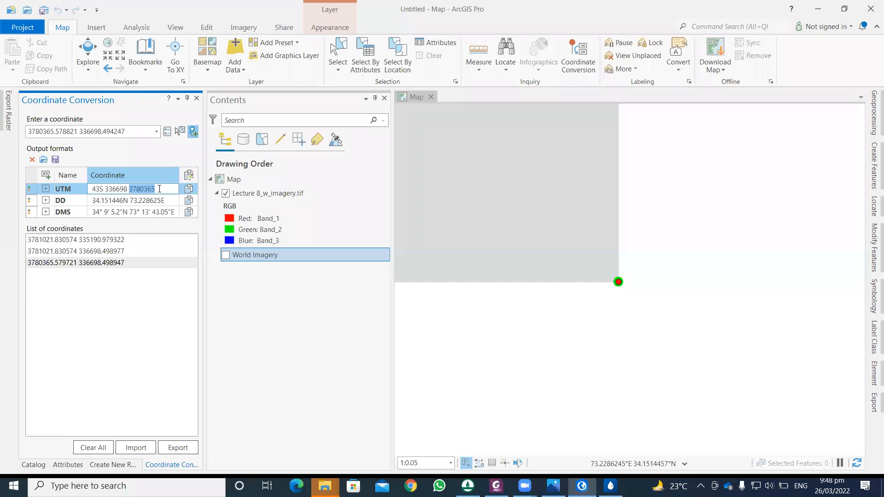
right_click(152, 188)
click(175, 203)
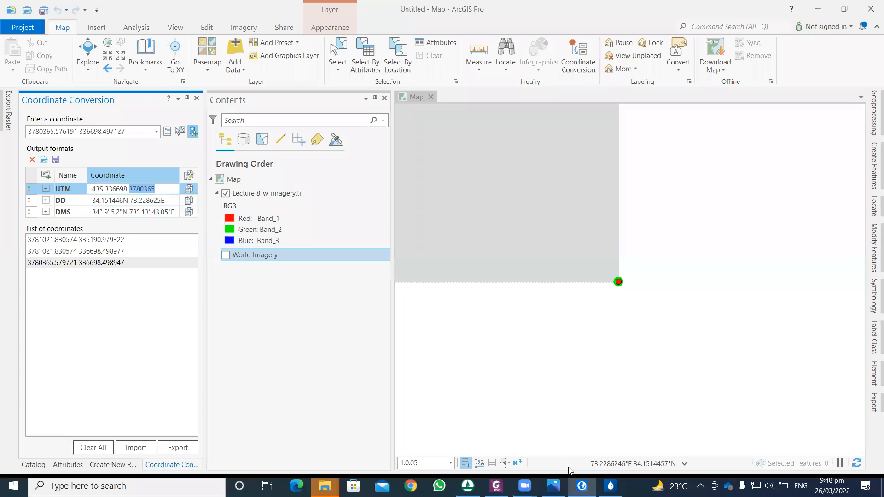
click(611, 485)
click(520, 305)
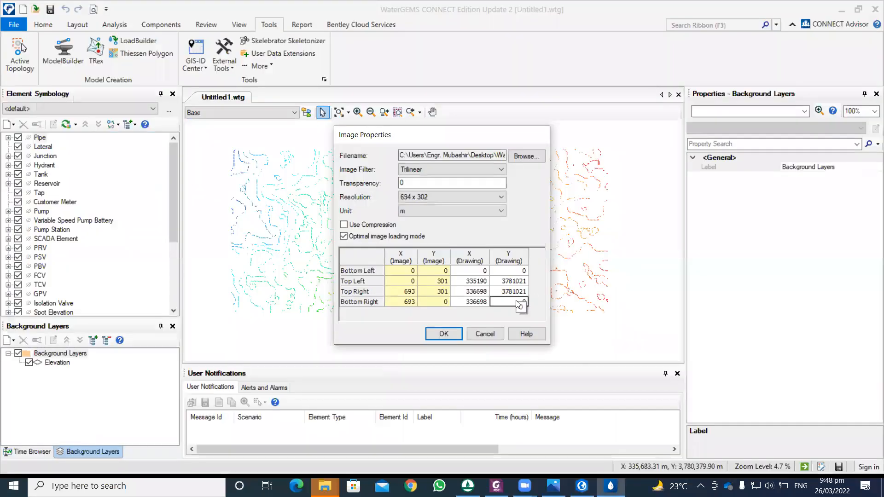
click(523, 301)
right_click(521, 301)
click(532, 340)
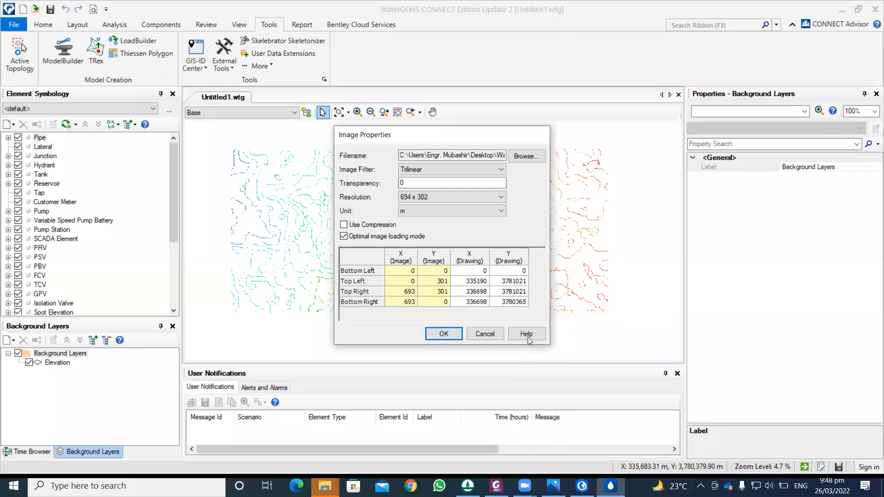
Switch to ArcGIS Pro and capture the coordinate at the exact bottom-left corner of the image on the map.
click(582, 486)
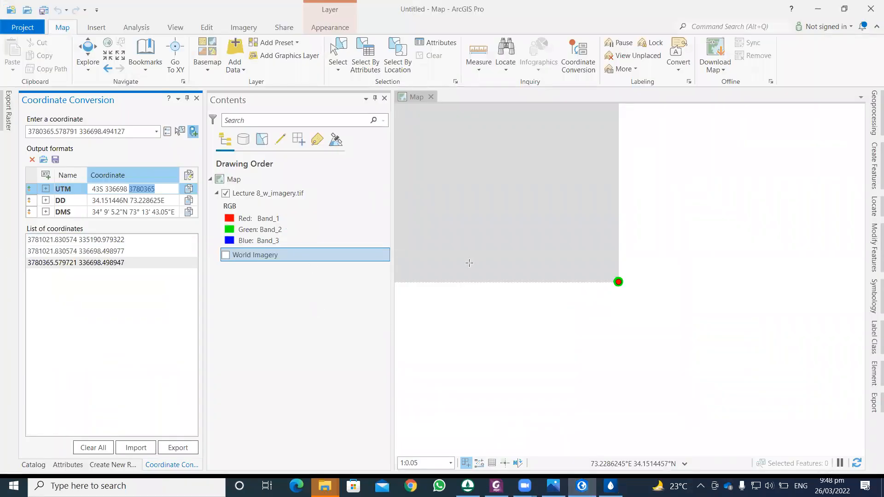
scroll(451, 269, down, 7)
drag(451, 271, 557, 264)
scroll(503, 256, down, 5)
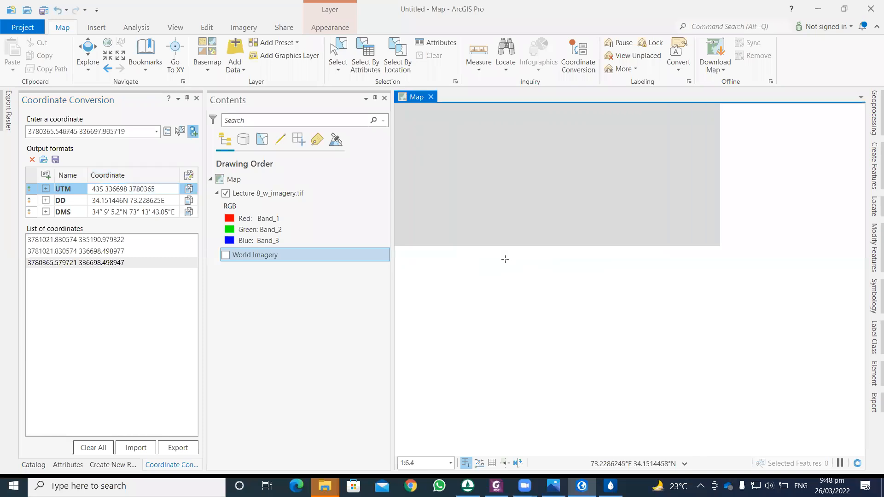
scroll(528, 253, down, 8)
scroll(528, 254, up, 5)
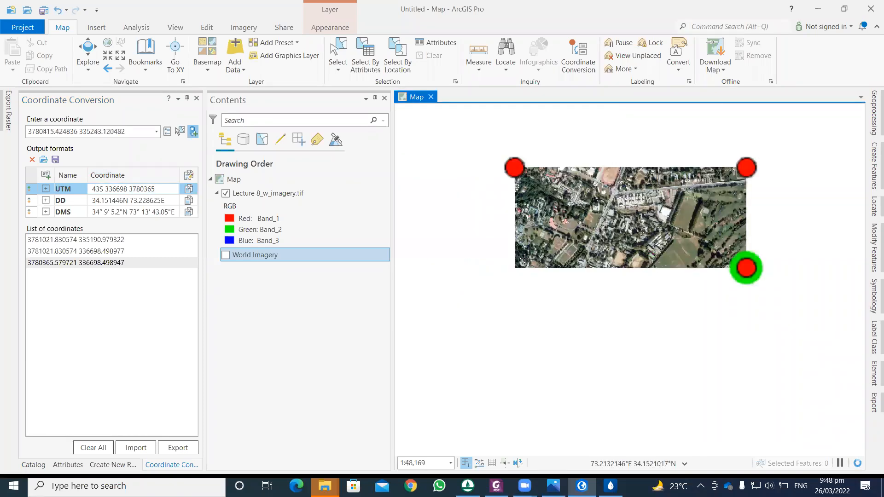
scroll(456, 327, up, 1)
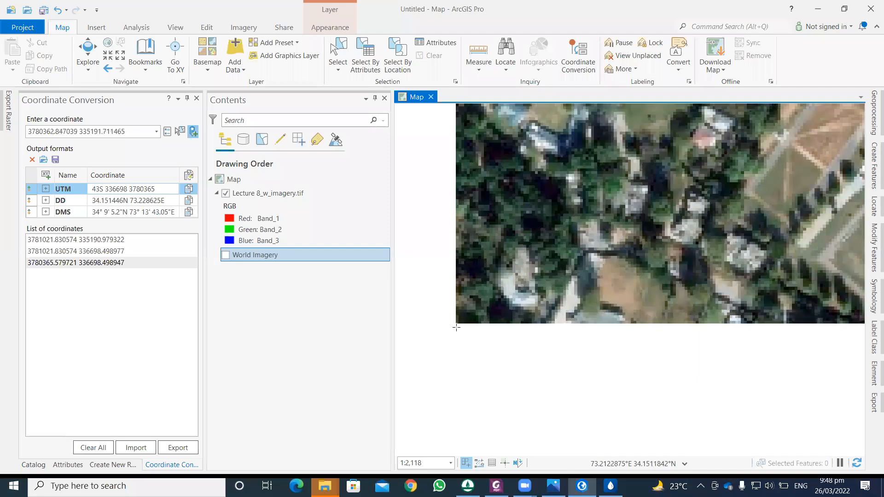
scroll(455, 320, up, 6)
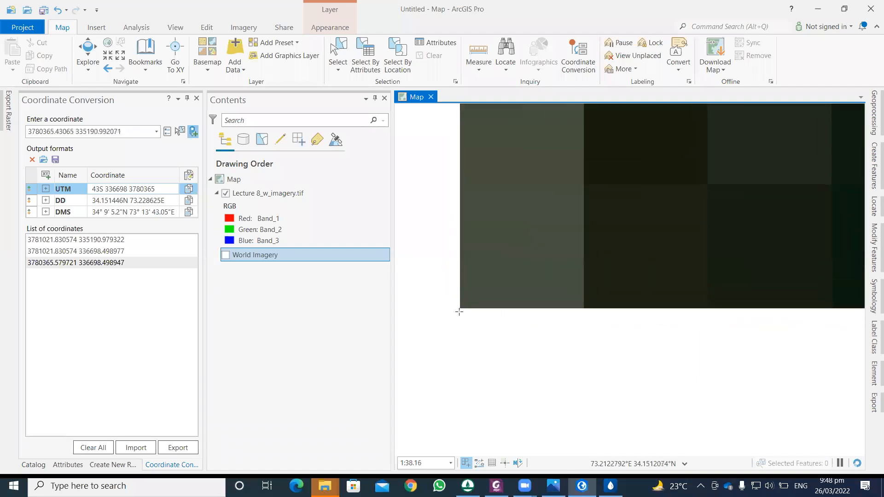
scroll(463, 302, up, 8)
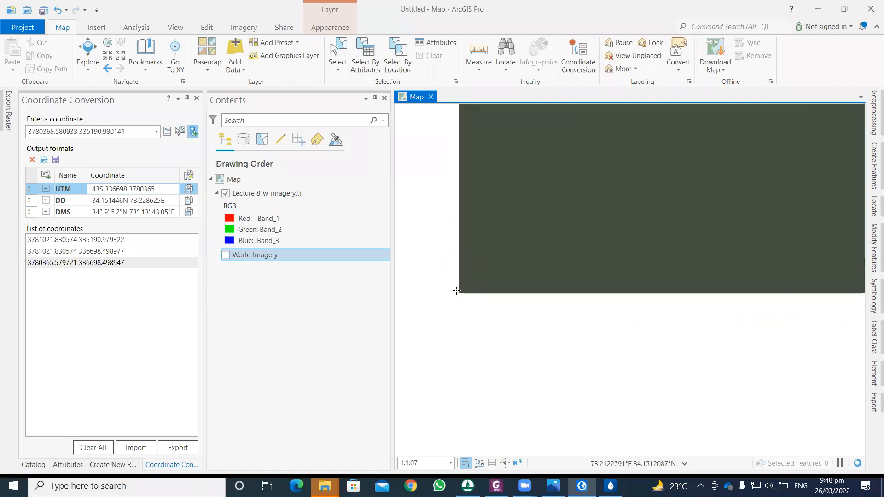
drag(447, 304, 503, 269)
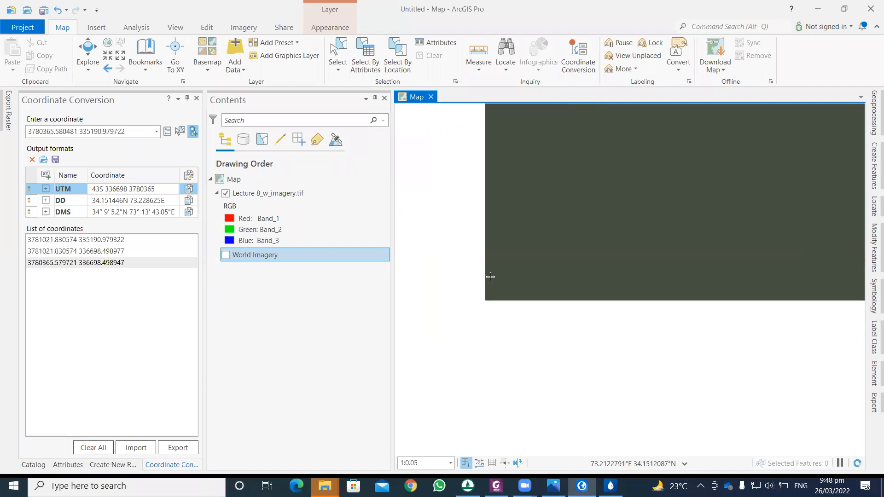
click(485, 301)
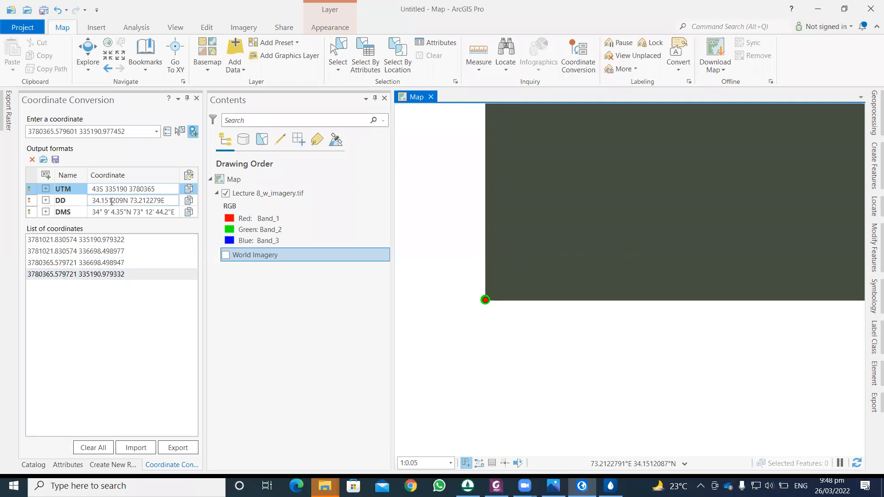
Copy the bottom-left point's UTM easting 335190 and enter it as Bottom Left X (Drawing) in WaterGEMS' image properties.
drag(105, 189, 123, 190)
right_click(123, 190)
click(141, 207)
click(611, 485)
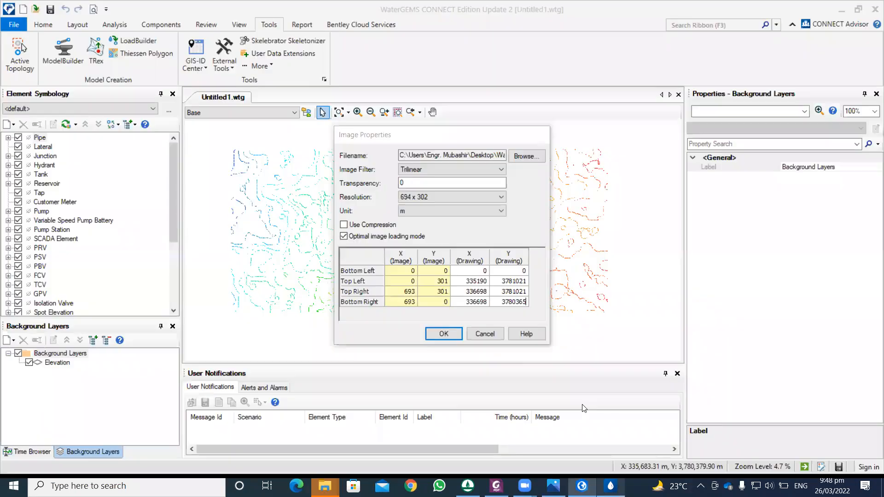
click(478, 272)
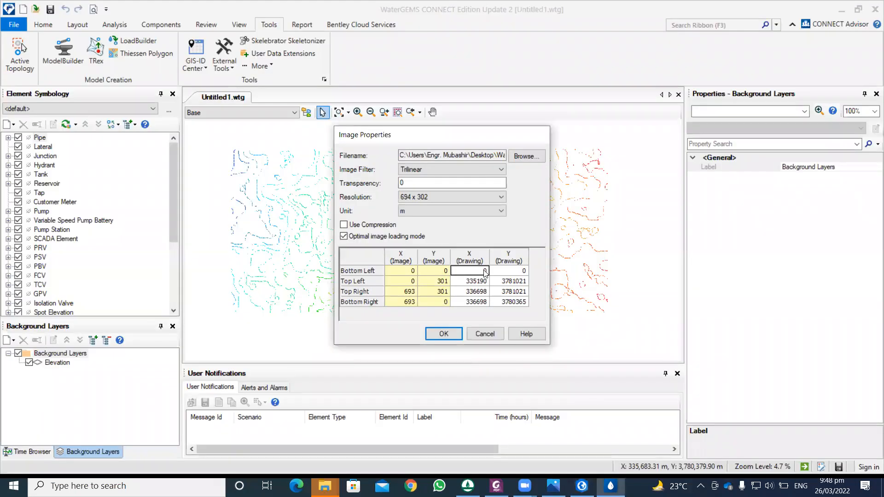
double_click(486, 274)
right_click(482, 271)
click(504, 317)
Copy the bottom-left point's UTM northing 3780365 from ArcGIS Pro into Bottom Left Y (Drawing) in WaterGEMS and add the image as a background layer.
click(582, 485)
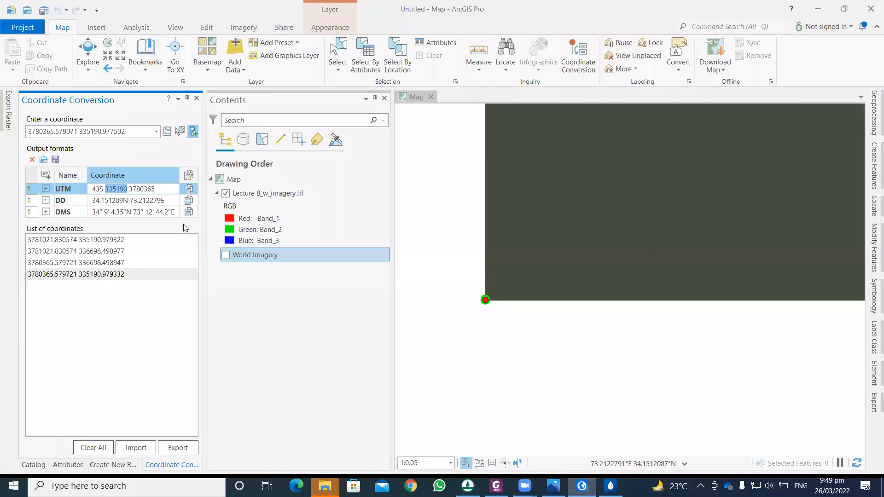
drag(129, 189, 154, 190)
right_click(151, 193)
click(173, 208)
click(610, 486)
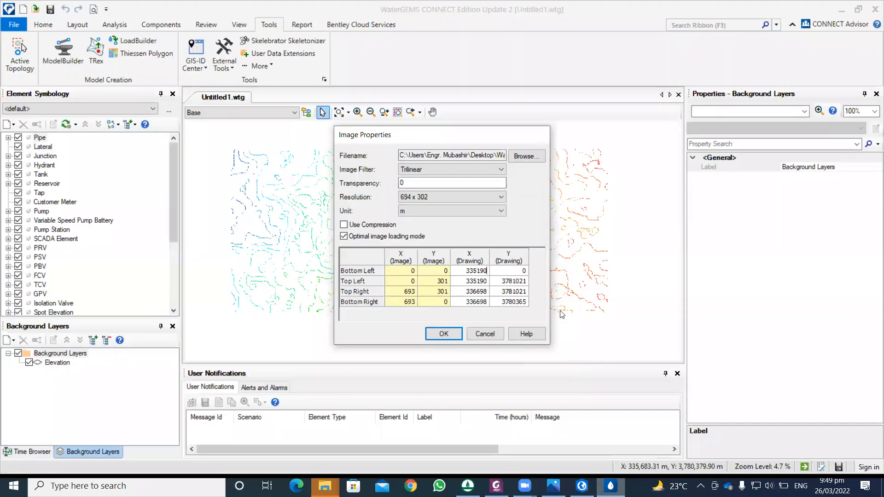
click(523, 272)
click(523, 272)
right_click(523, 271)
click(543, 317)
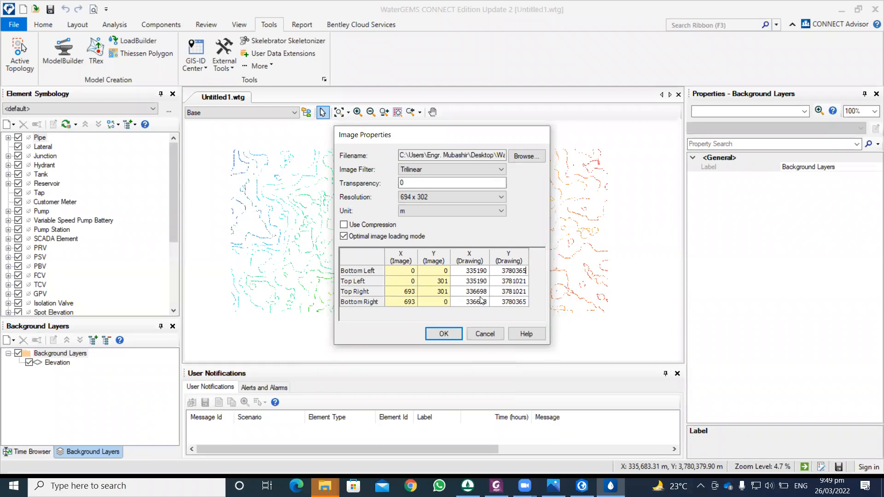
click(445, 334)
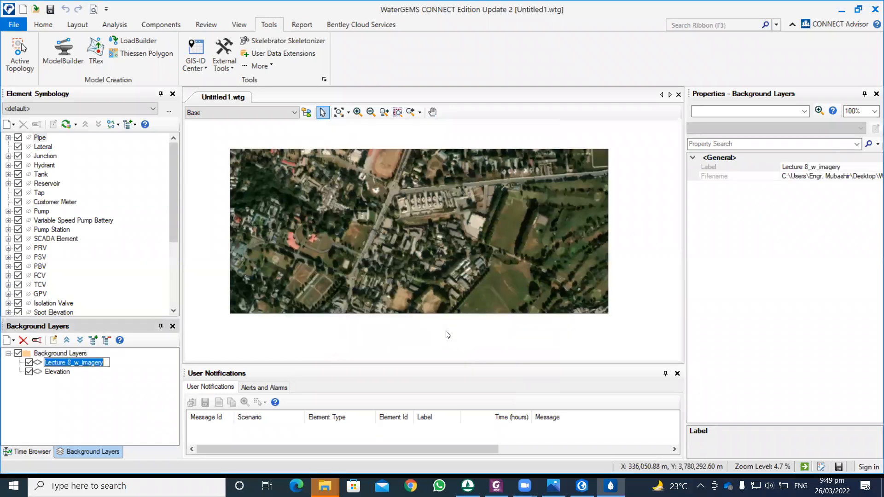
click(79, 377)
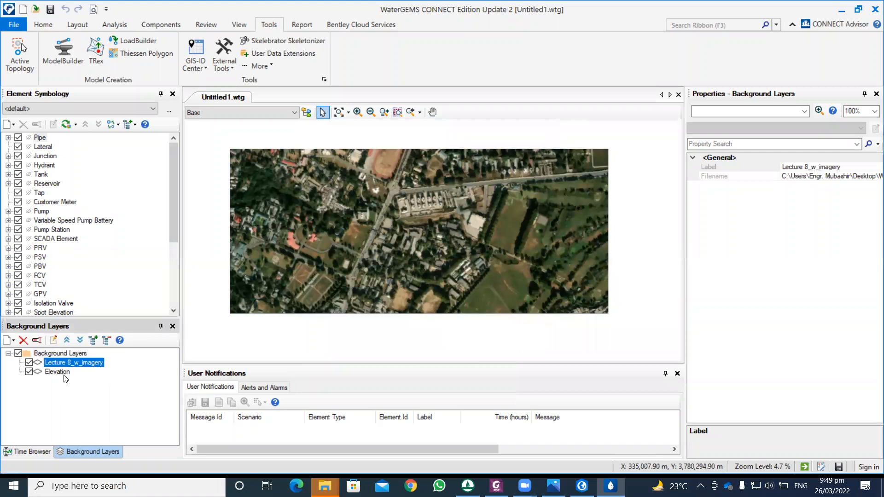
Move the Elevation background layer above Lecture 8_w_imagery, then turn off the Elevation layer's visibility.
click(64, 372)
click(65, 365)
click(62, 373)
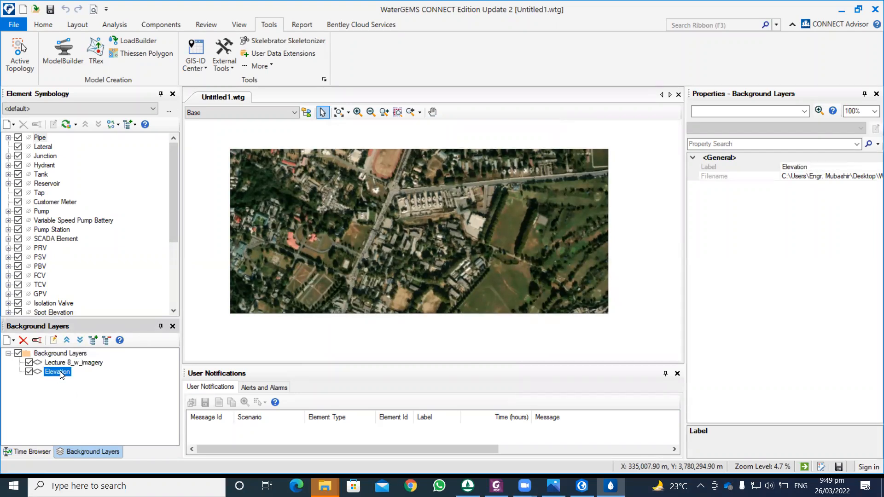
click(67, 340)
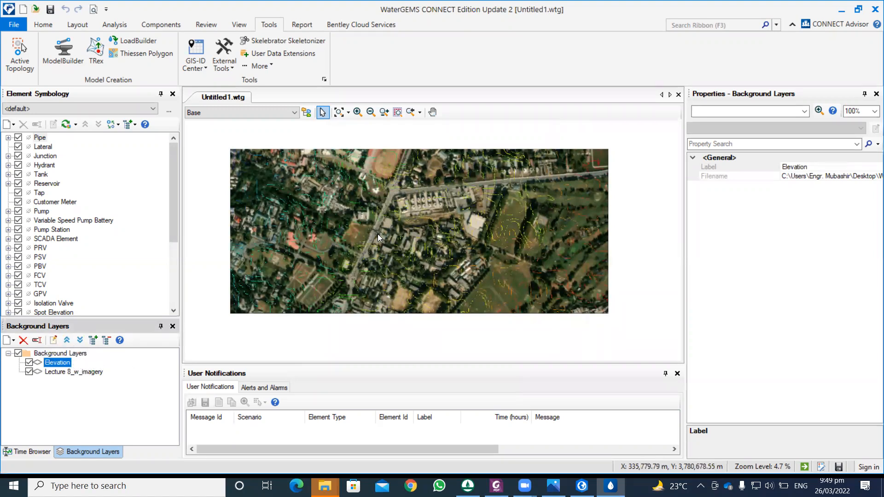
scroll(384, 242, up, 1)
scroll(385, 242, down, 1)
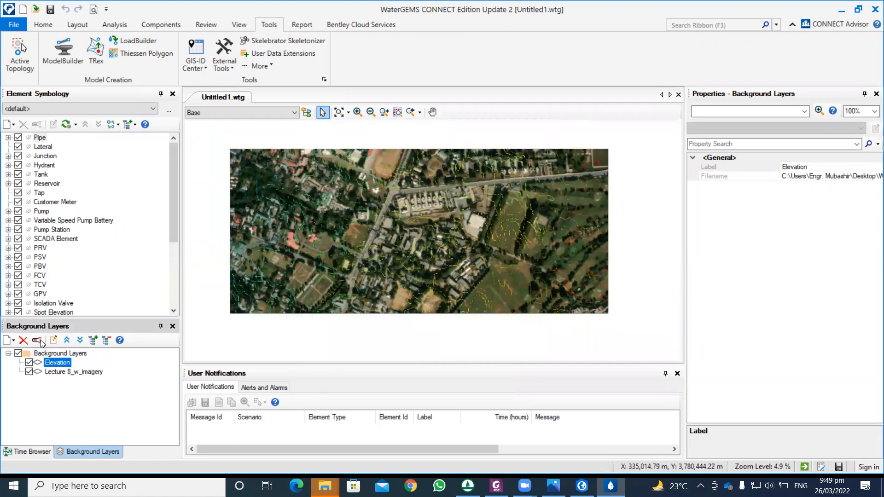
click(28, 363)
scroll(393, 255, up, 3)
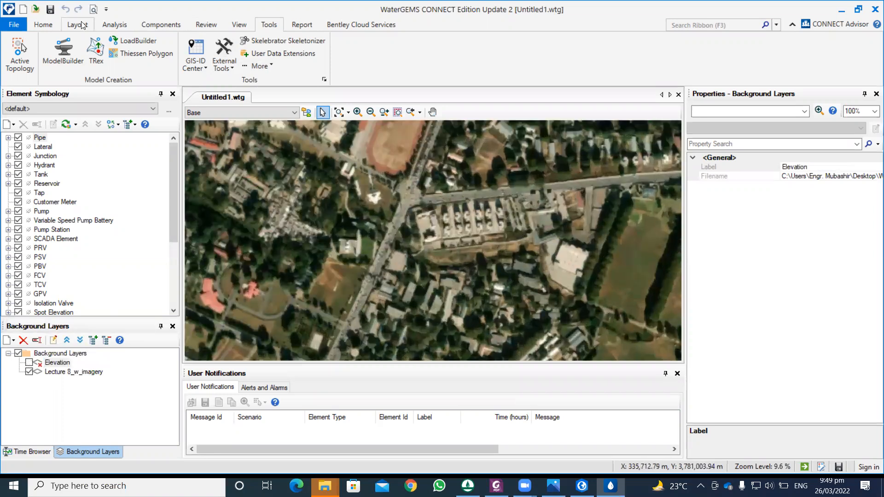
Lay out a pipe from a junction at the main road intersection eastward along the road to a junction near the image's east edge.
click(65, 29)
click(43, 25)
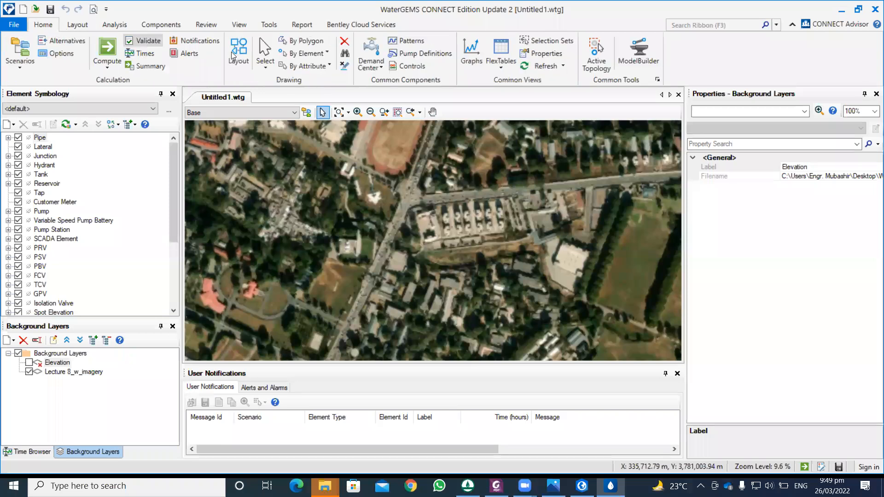
click(238, 52)
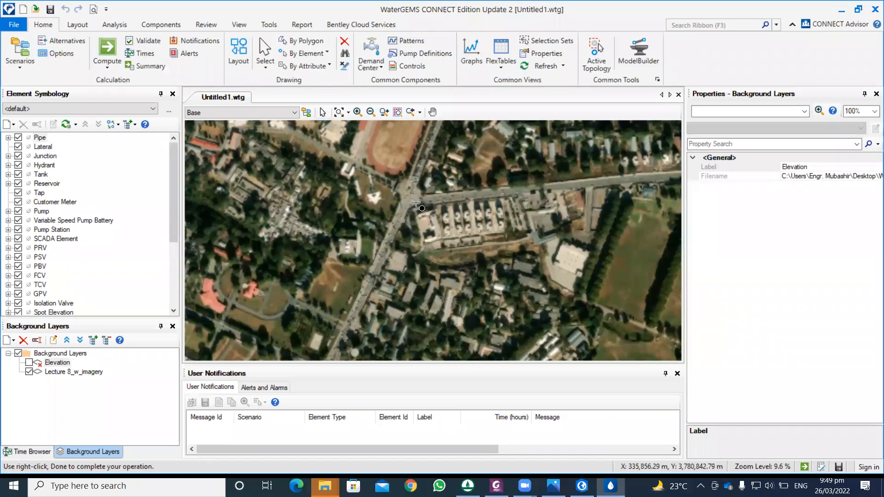
click(415, 205)
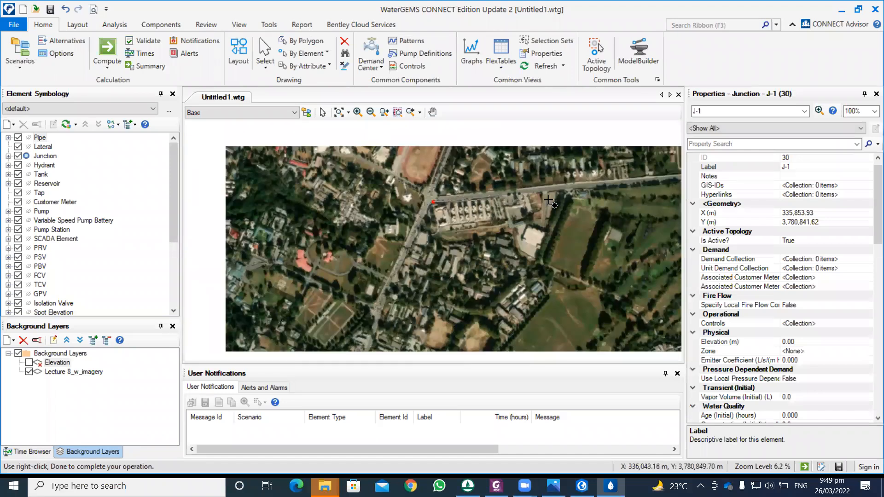
scroll(474, 202, down, 2)
click(506, 211)
right_click(509, 211)
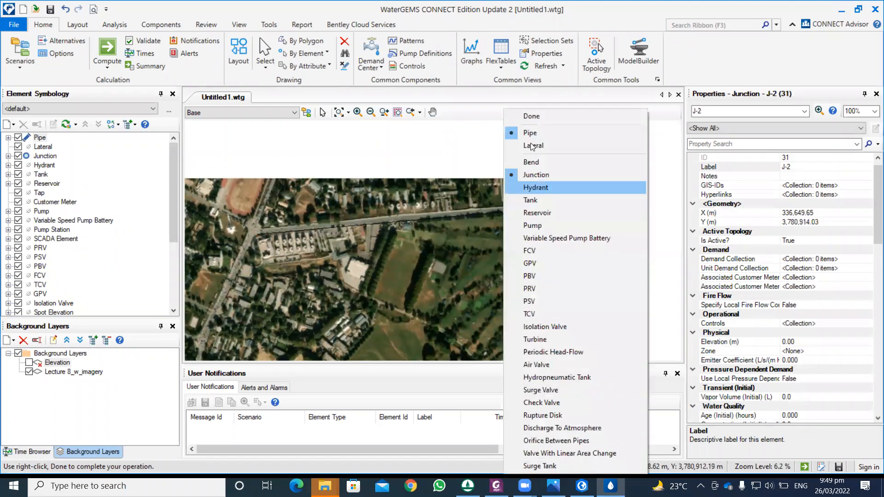
click(529, 116)
Lay out a second pipe from the intersection junction southwest along the road to a new junction, and finish the layout.
drag(268, 282, 388, 238)
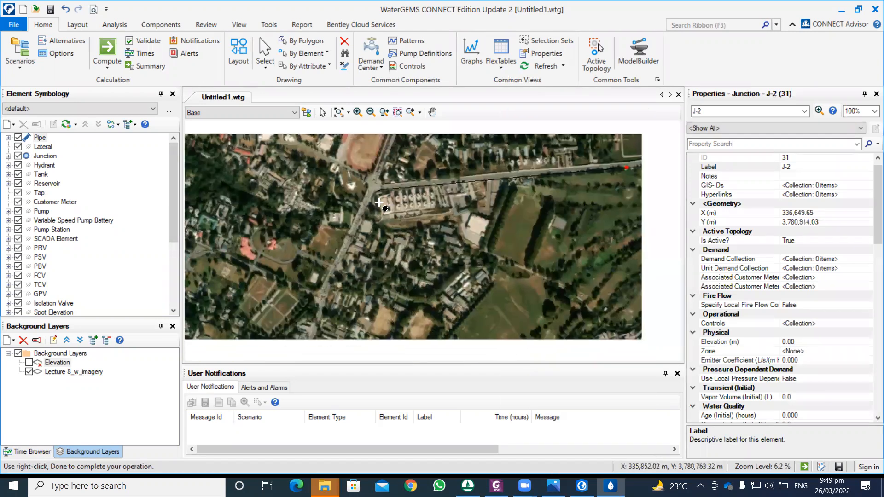
click(378, 190)
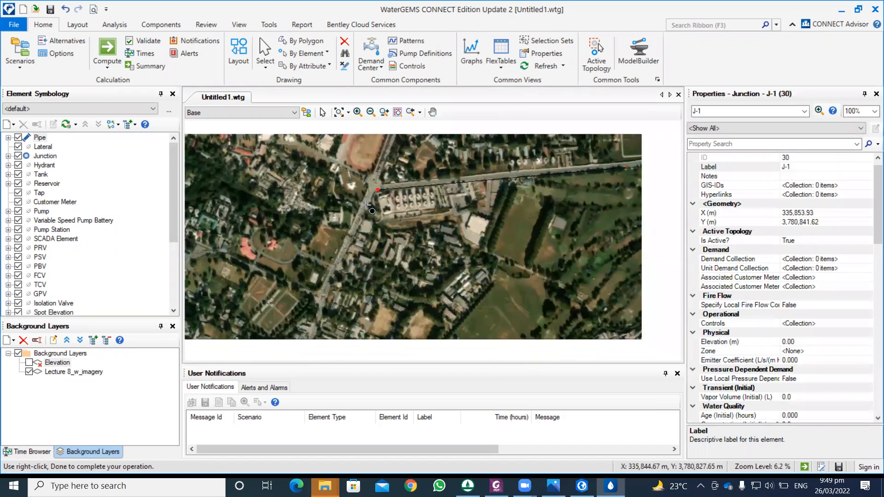
click(325, 298)
right_click(345, 278)
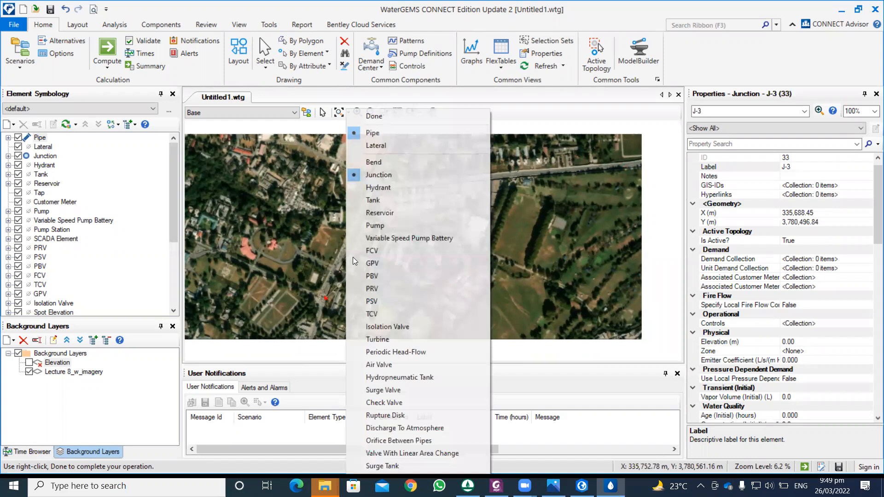
click(379, 116)
click(265, 50)
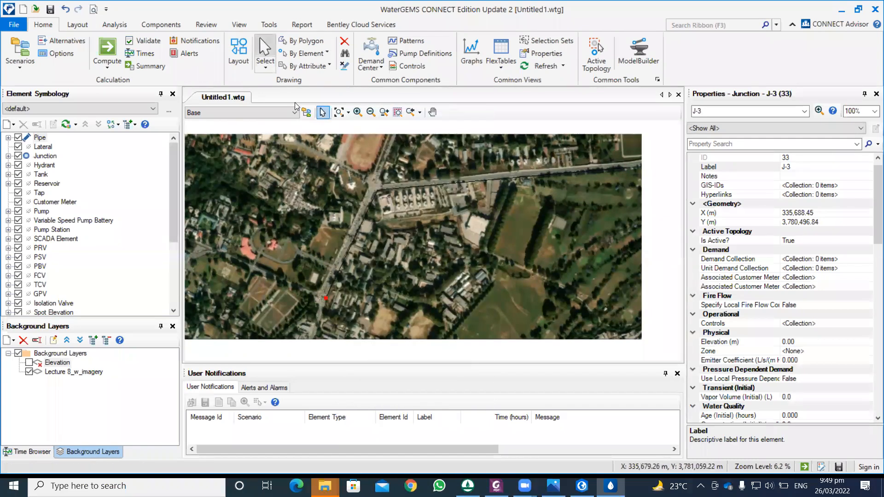
Switch the element symbology to GIS Style and shift junction J-1 slightly west onto the road intersection.
scroll(374, 197, up, 2)
click(115, 124)
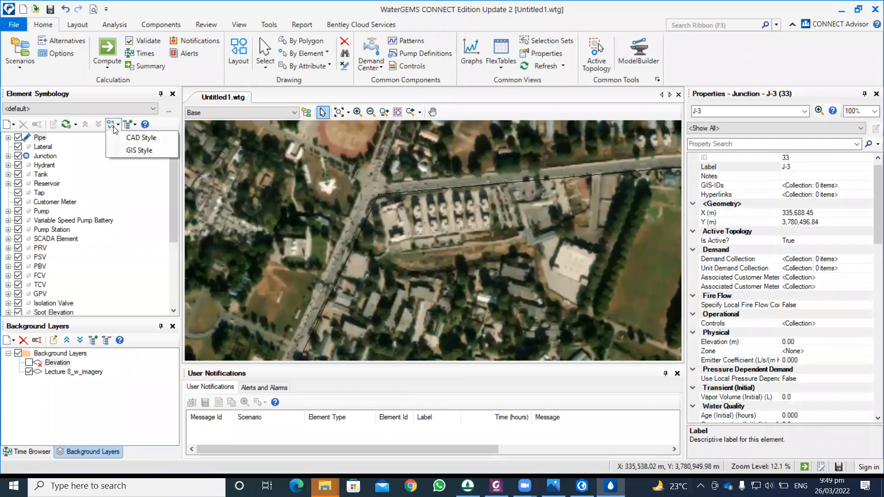
click(138, 149)
drag(377, 194, 373, 193)
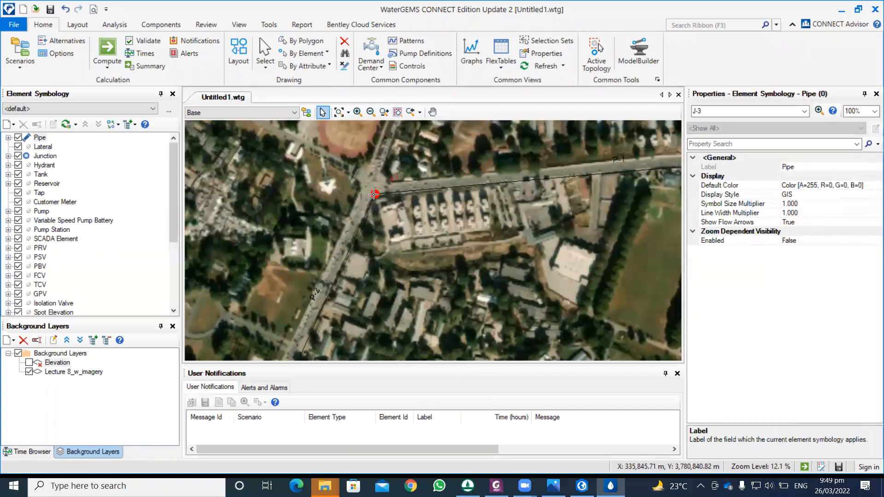
scroll(372, 210, down, 3)
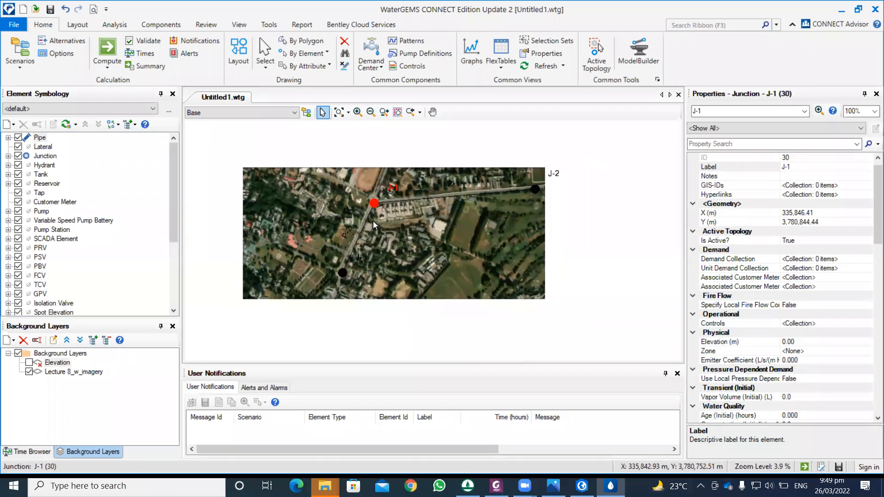
Switch to ArcGIS Pro and set the Coordinate Conversion and Export Raster panes to auto-hide, with the whole image in view.
click(582, 485)
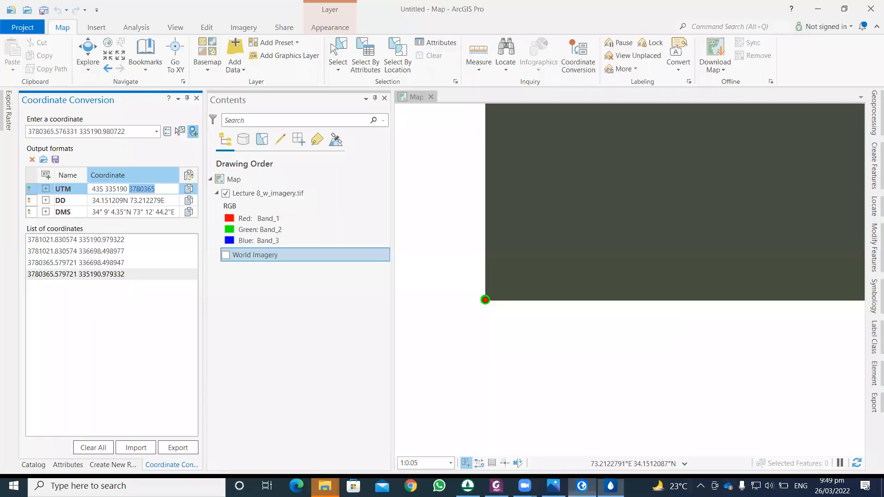
scroll(507, 324, down, 10)
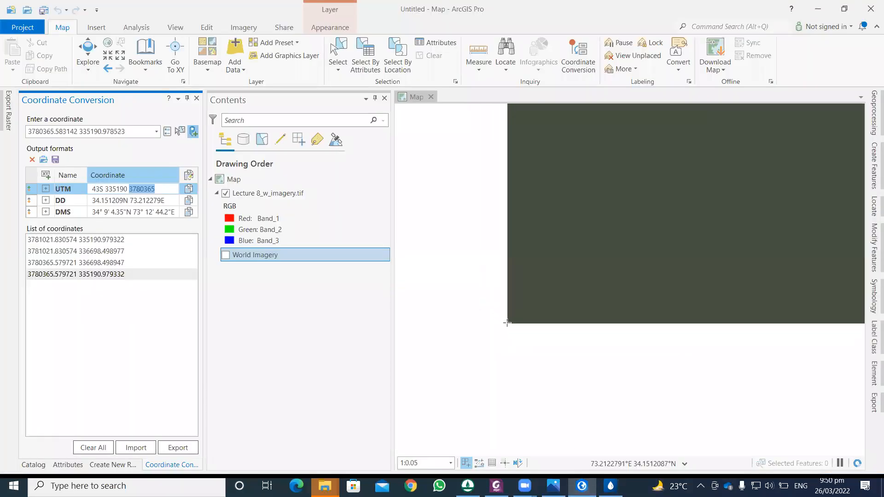
scroll(507, 323, down, 10)
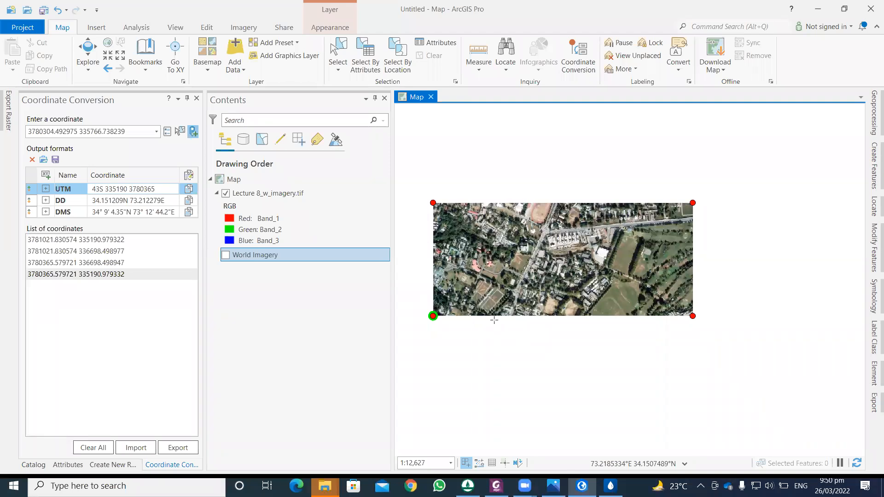
click(7, 117)
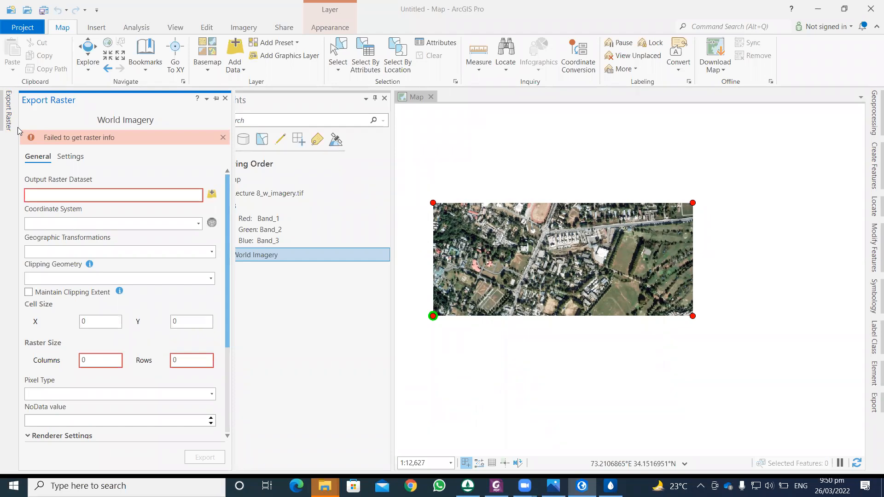
click(206, 99)
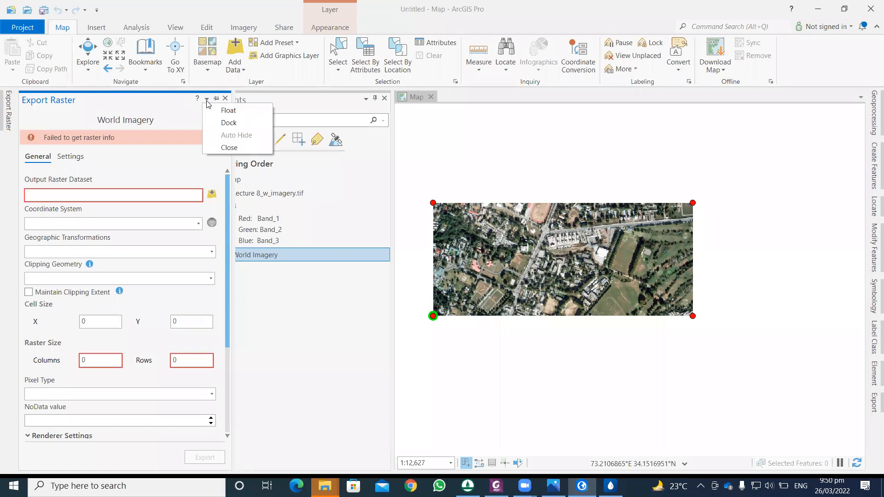
click(223, 123)
click(163, 98)
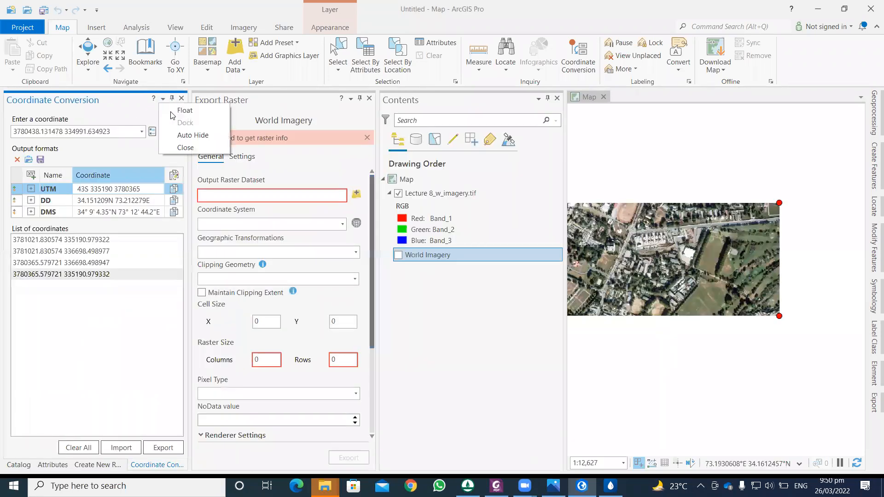
click(186, 137)
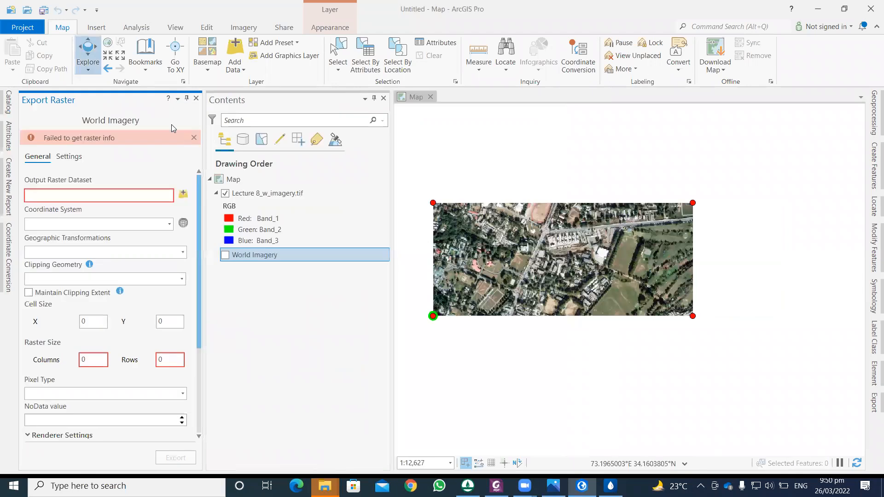
click(176, 98)
click(195, 136)
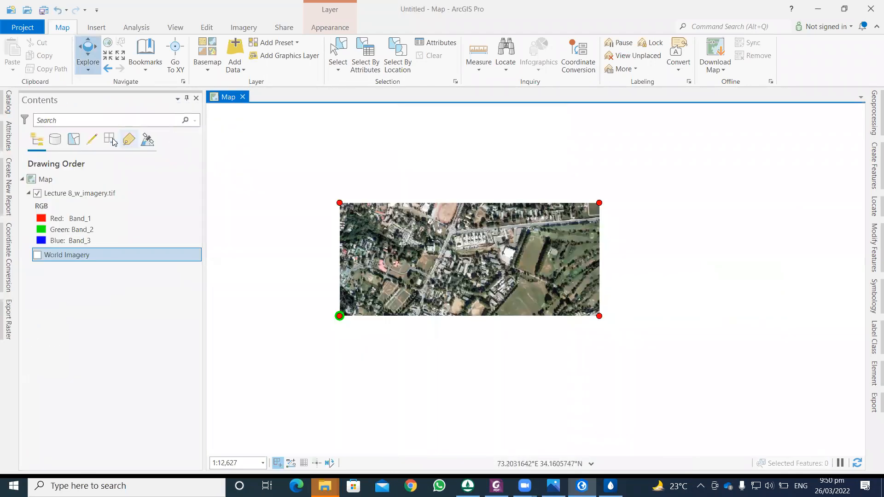
Start creating a new shapefile inside the project's Lecture 8 (GIS) folder.
click(6, 110)
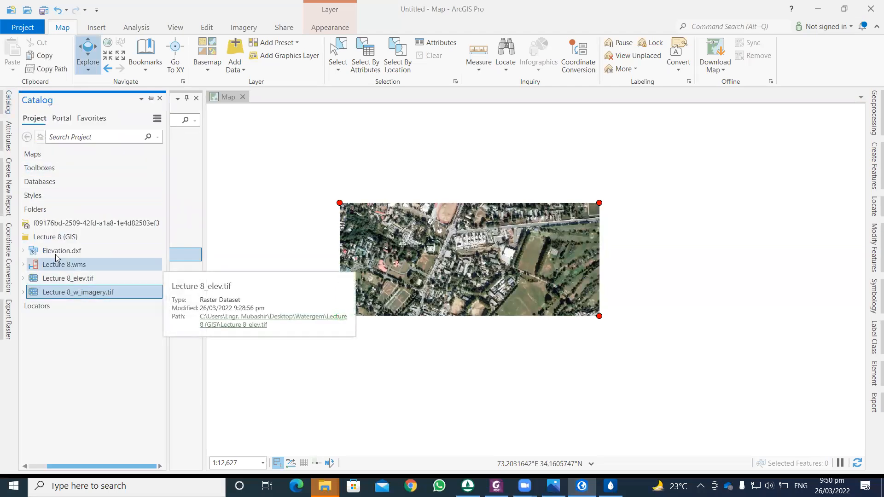
drag(46, 466, 28, 466)
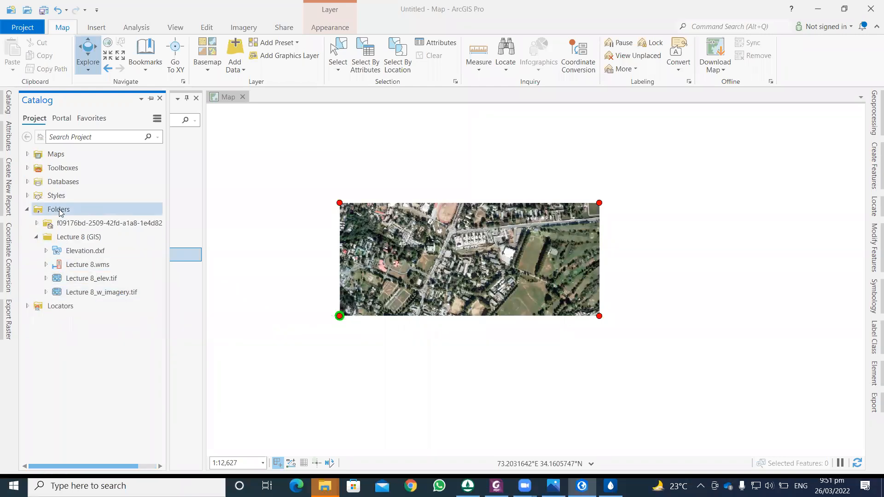
click(71, 238)
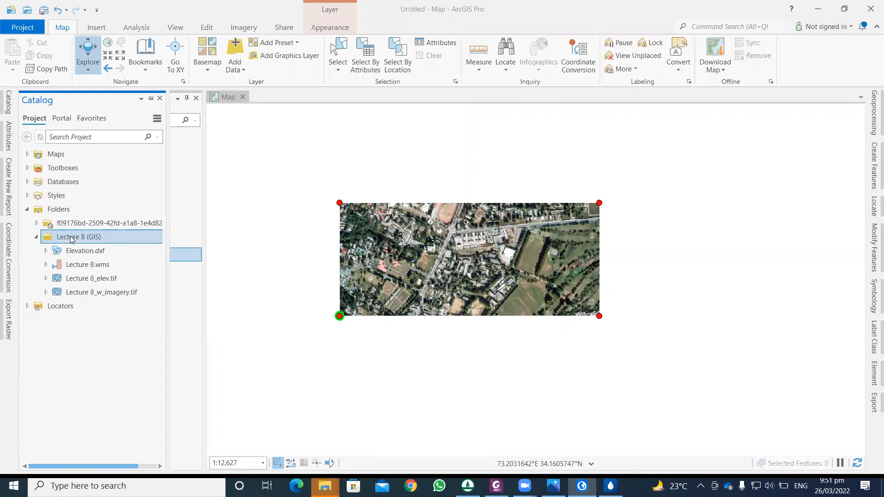
right_click(71, 239)
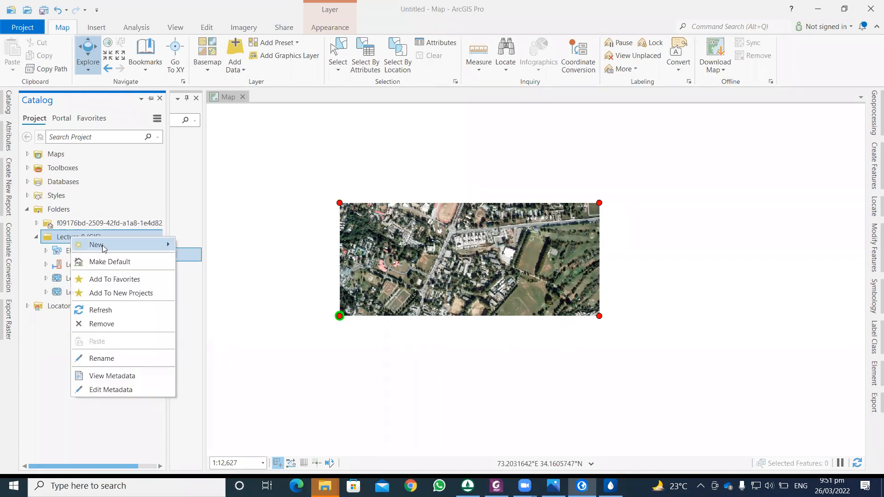
mouse_move(112, 250)
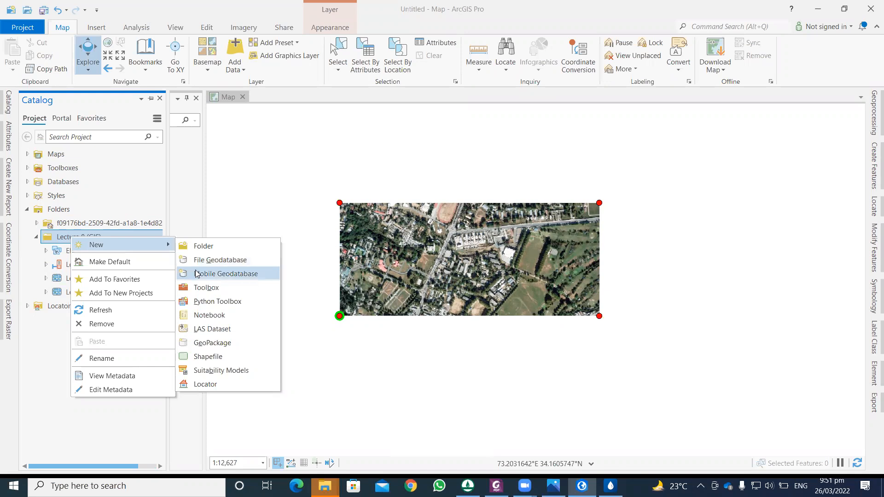
click(212, 358)
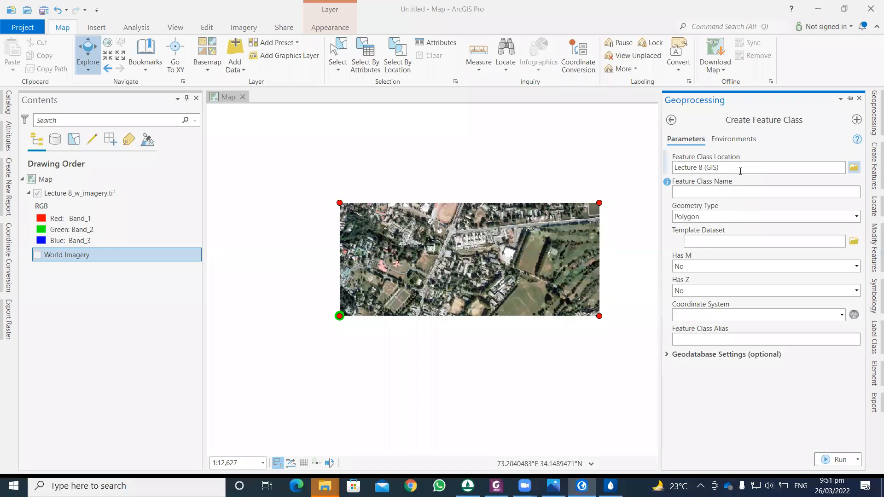
Name the feature class Junctions, set its geometry to Point, and take the coordinate system from the current map (WGS_1984_UTM_Zone_43N).
click(722, 192)
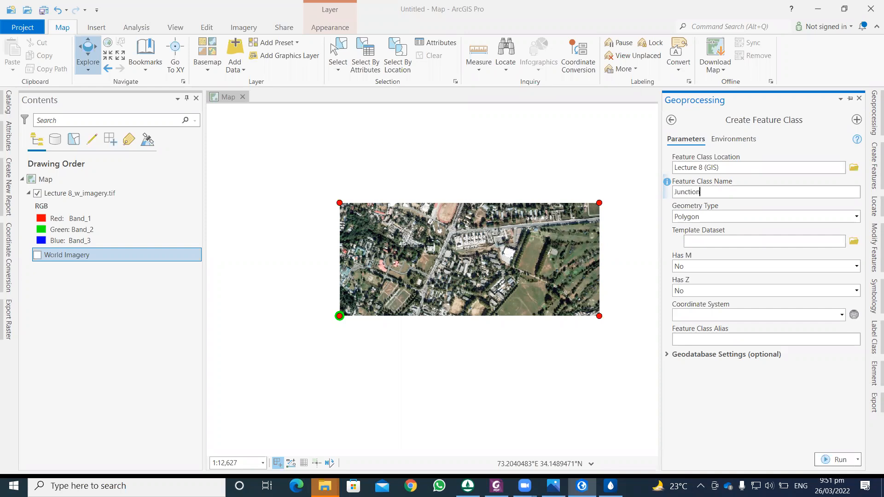
click(857, 217)
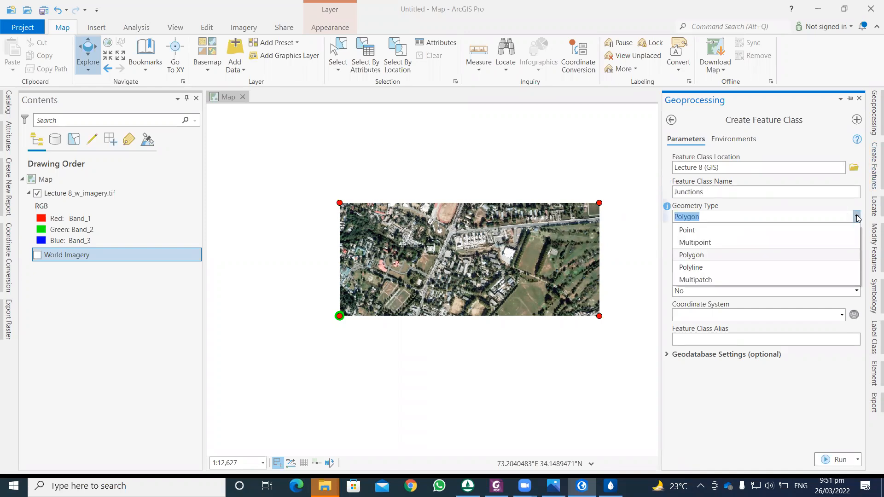
click(703, 230)
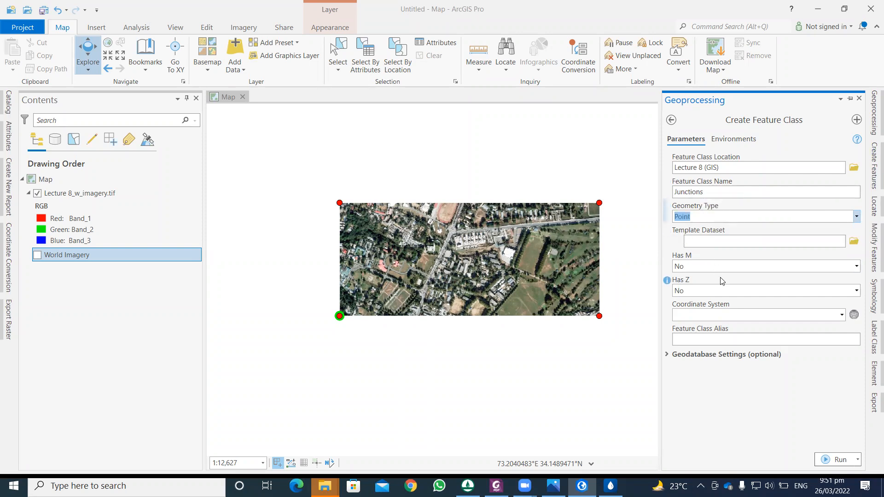
click(842, 315)
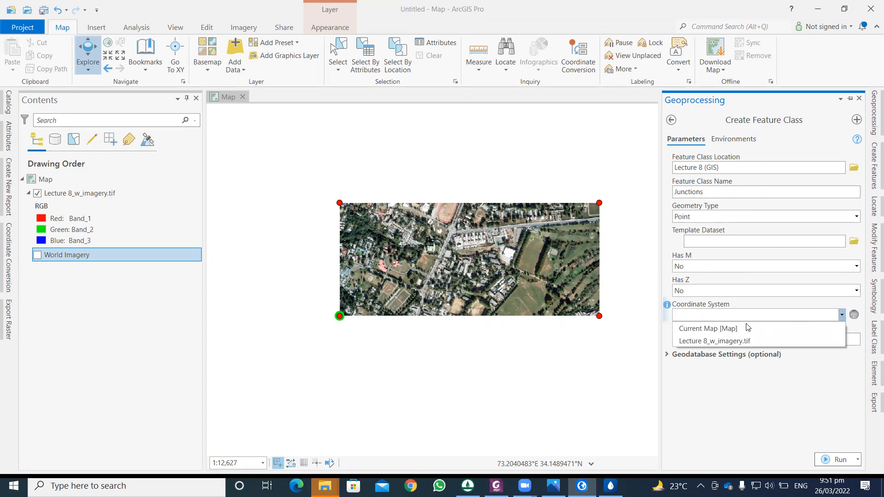
click(710, 328)
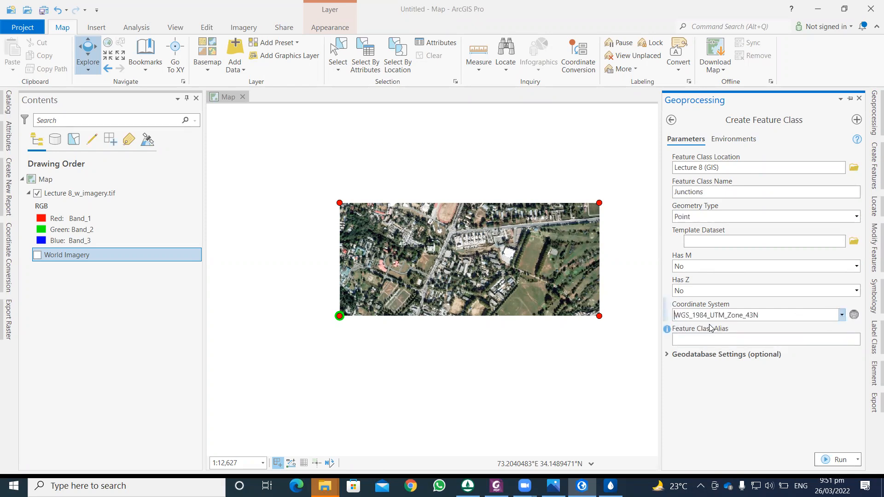
Look up WGS 1984 UTM Zone 43N among the projected coordinate systems, under UTM, WGS 1984, Northern Hemisphere, without applying a change.
click(854, 315)
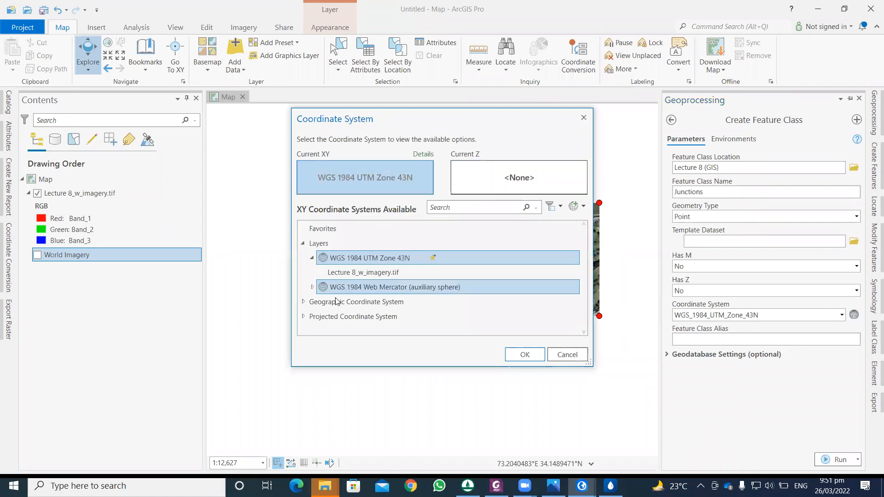
click(304, 317)
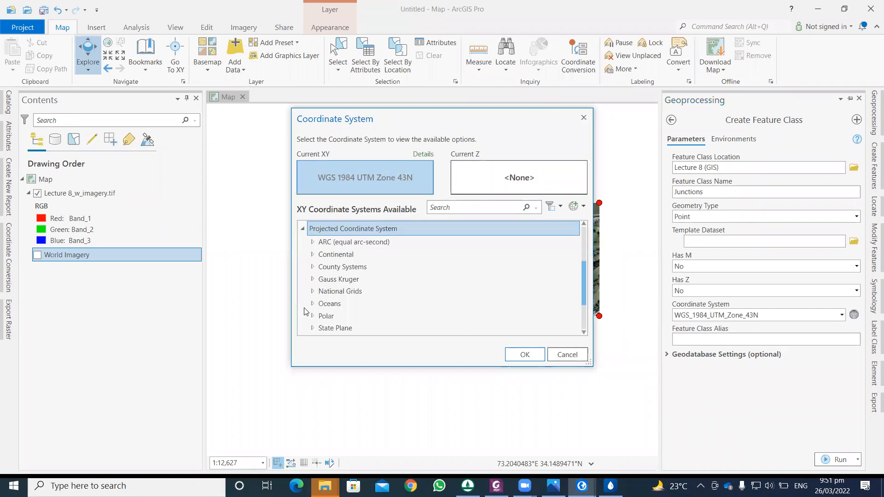
scroll(303, 295, down, 2)
click(313, 304)
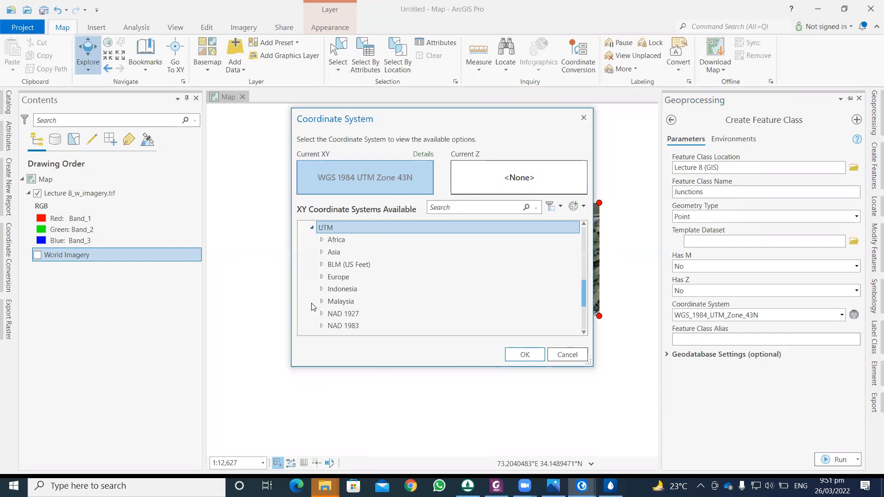
scroll(318, 246, down, 3)
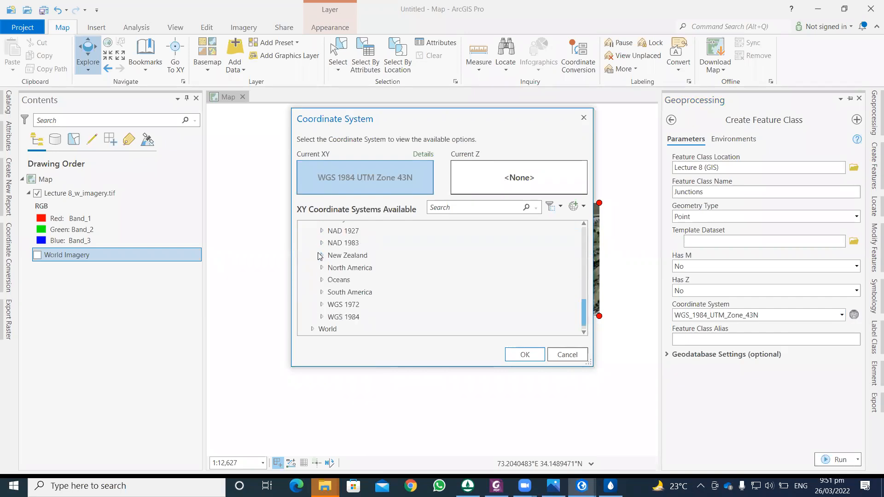
click(324, 304)
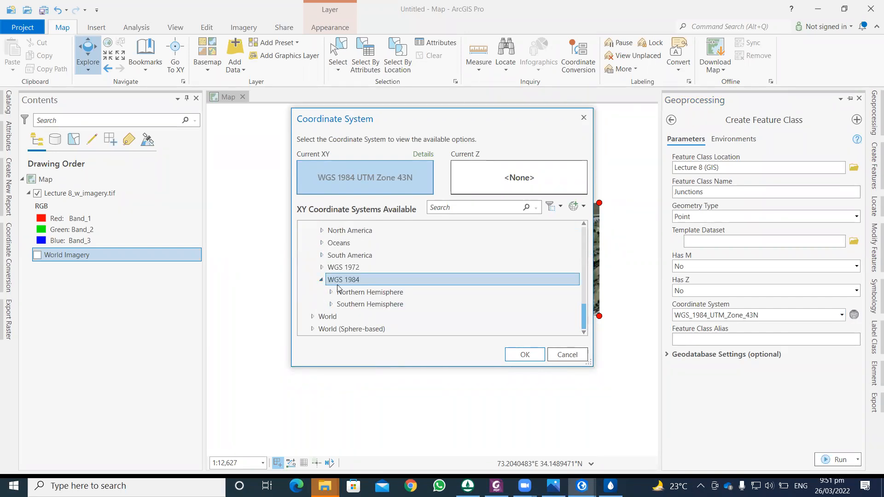
click(331, 293)
scroll(377, 296, down, 5)
scroll(376, 296, down, 12)
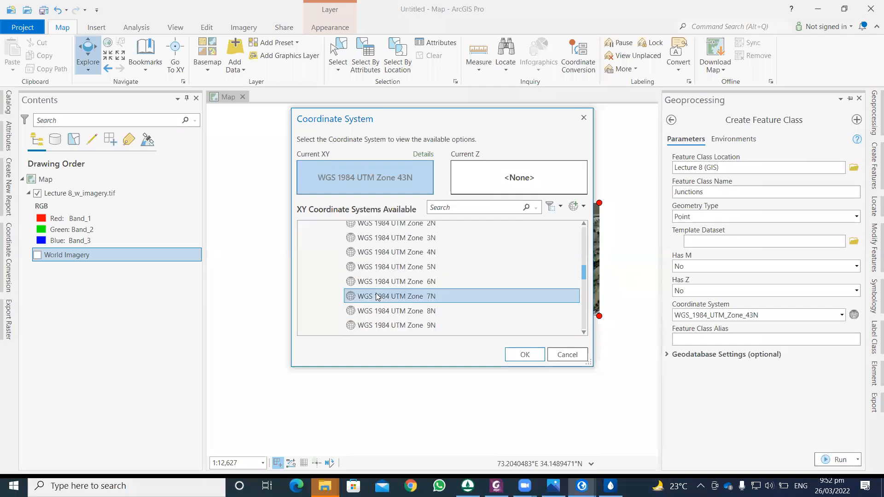
scroll(376, 295, down, 4)
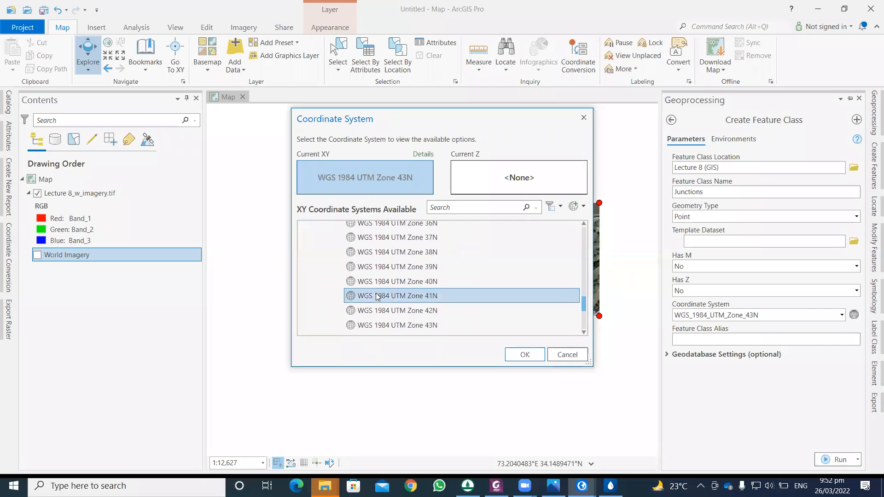
click(383, 273)
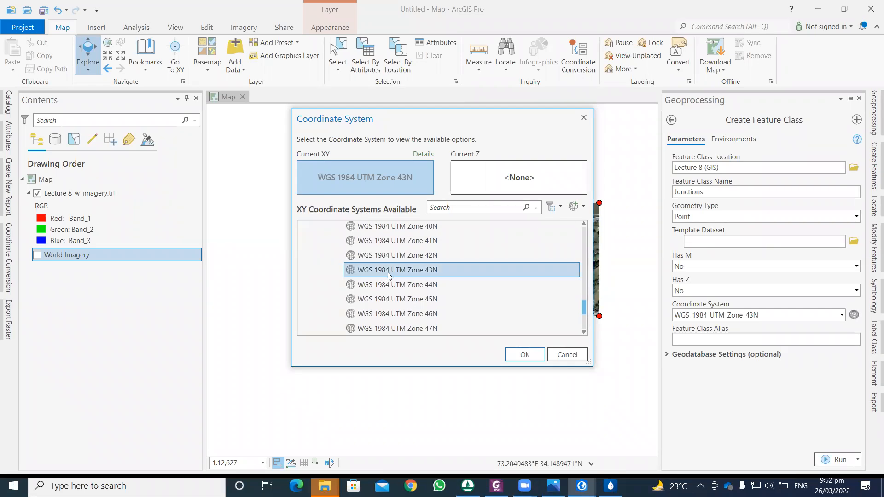
click(566, 354)
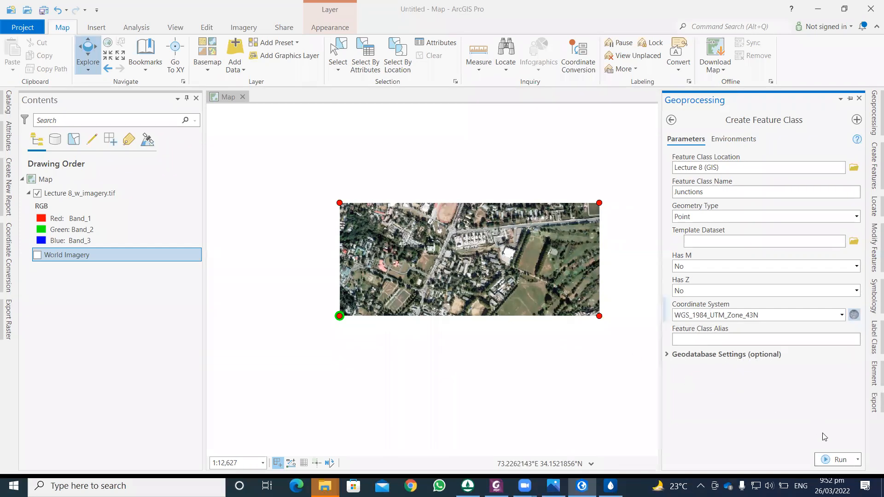
Run the tool to create the Junctions feature class, and bring the roads of the imagery into closer view.
click(829, 459)
mouse_move(791, 452)
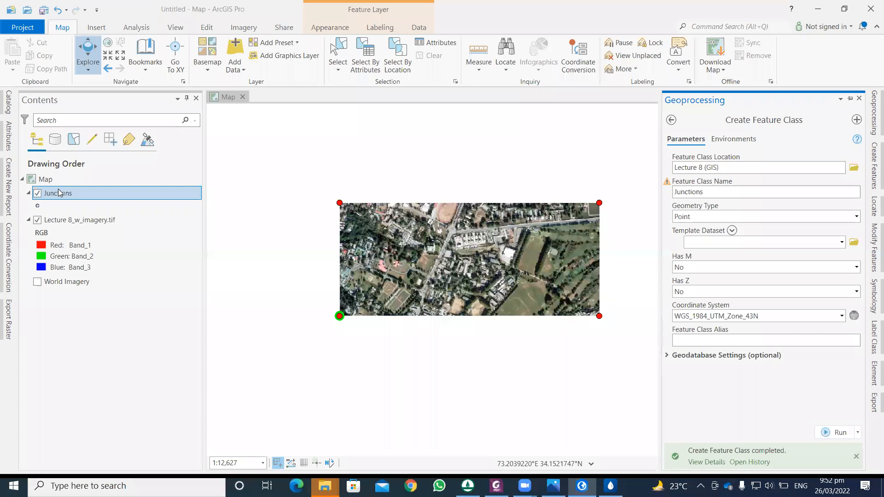
scroll(432, 263, up, 2)
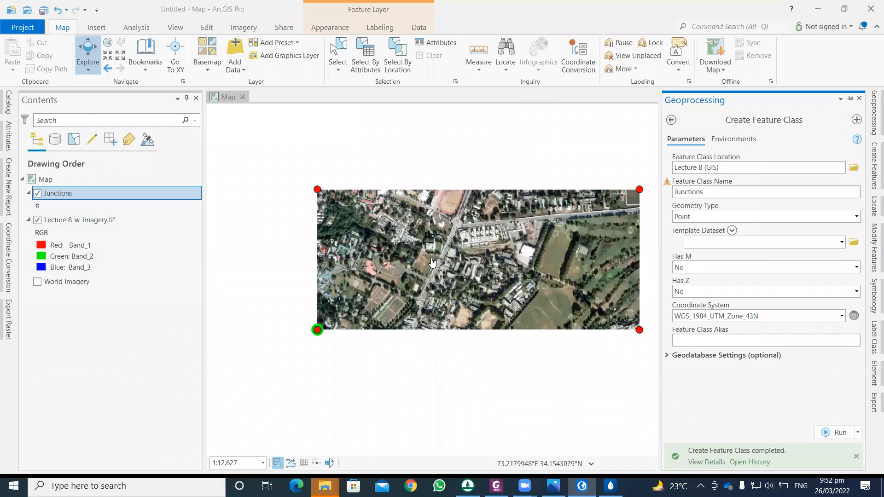
scroll(432, 262, down, 2)
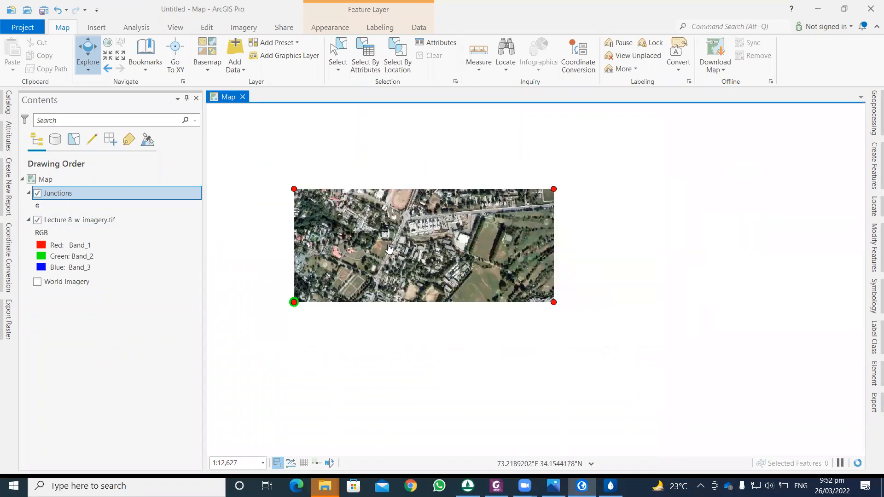
scroll(390, 251, up, 4)
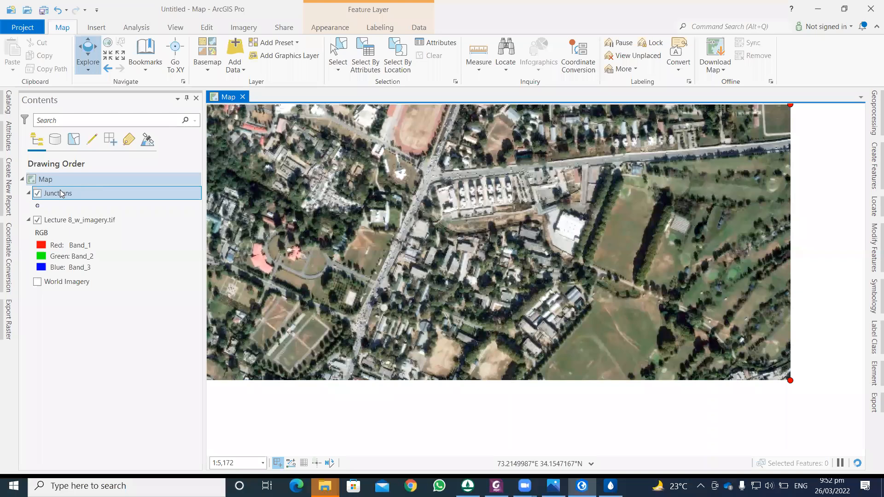
Start editing with the Junctions point template and place junctions around the road intersection and along the main road to the east.
click(63, 193)
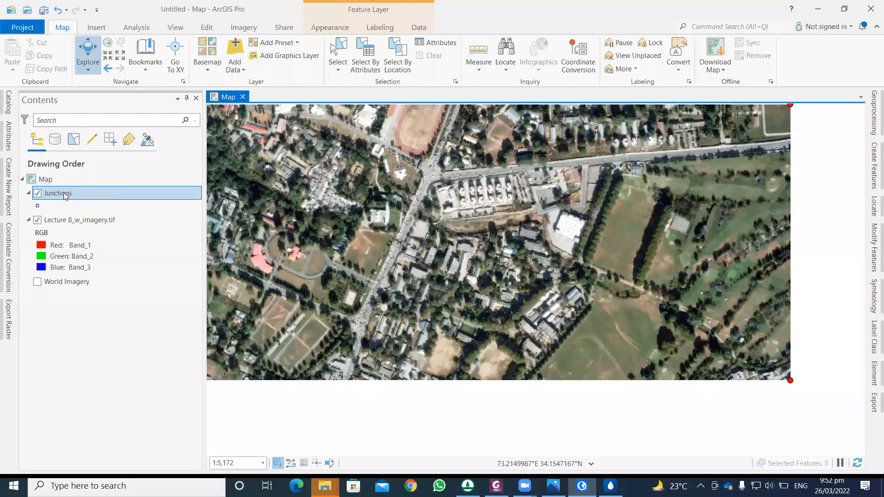
click(207, 29)
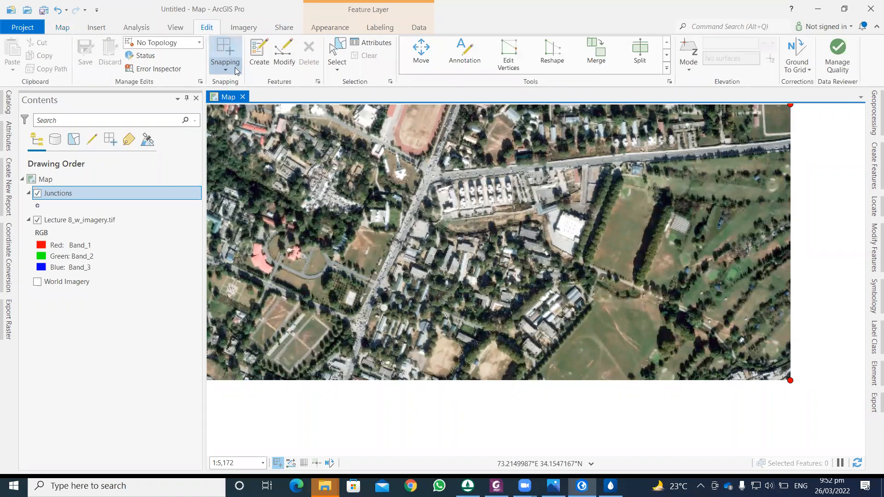
click(259, 58)
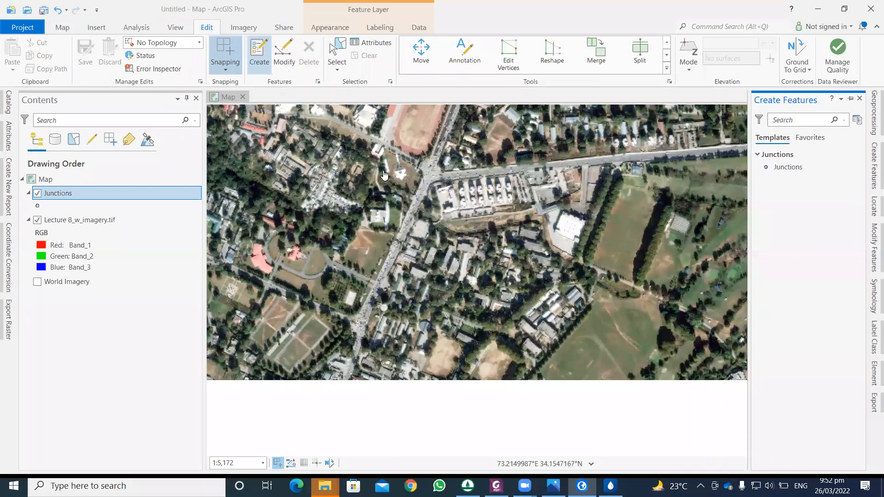
click(781, 168)
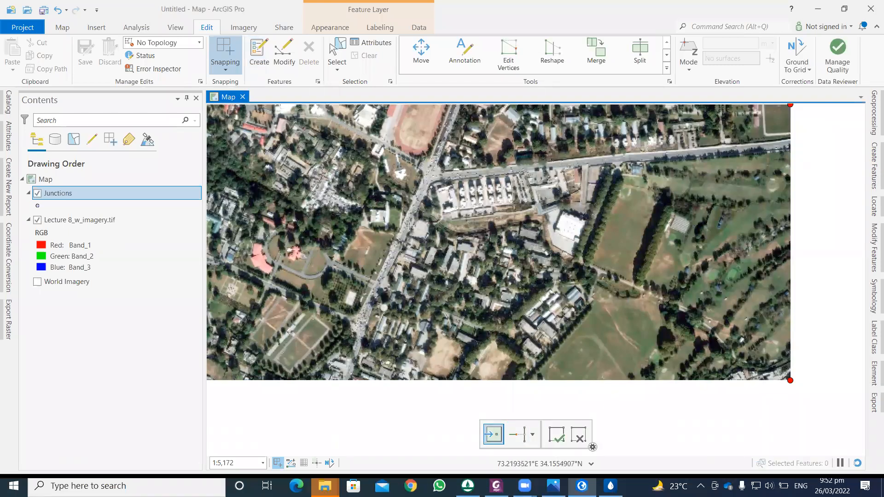
click(388, 274)
click(422, 200)
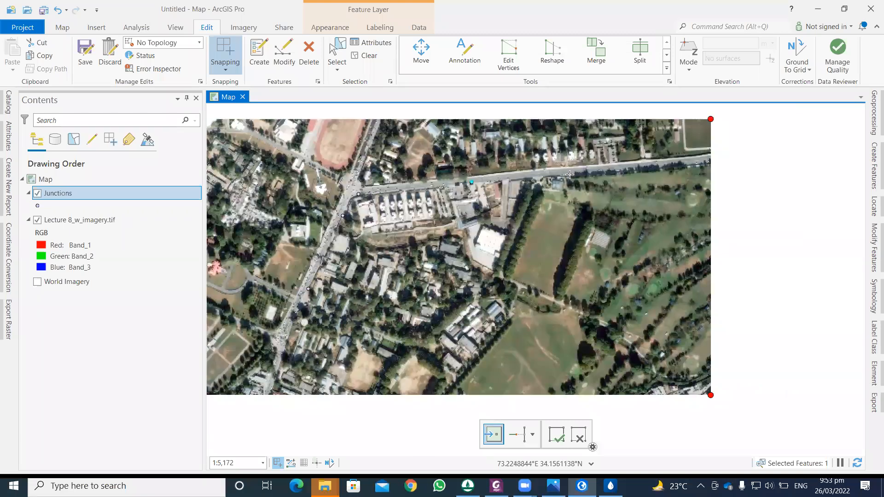
click(570, 175)
Add more junction points along the road running southwest from the intersection.
drag(364, 269, 456, 166)
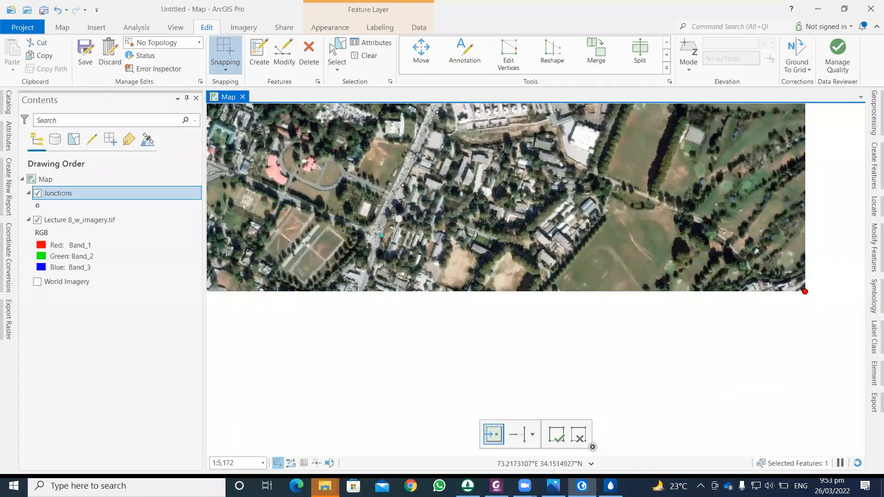
scroll(436, 117, down, 2)
drag(436, 117, 438, 229)
scroll(436, 248, up, 2)
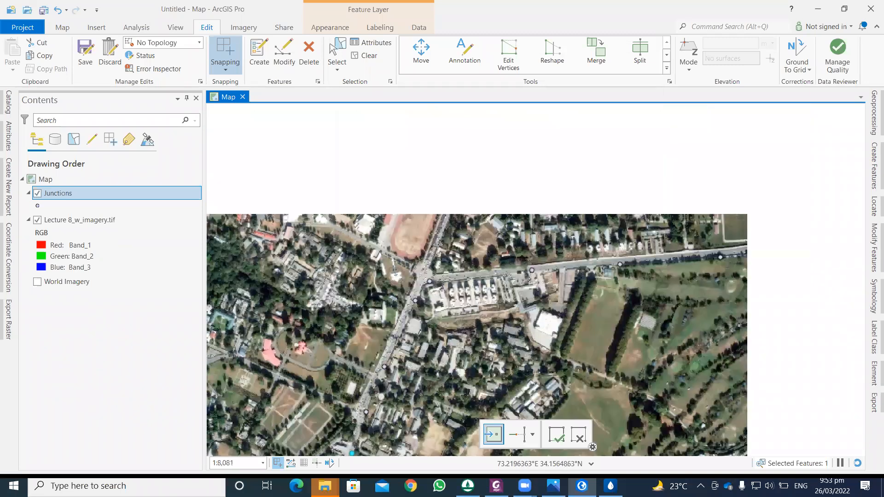
Add junction points on the road north of the intersection and along the side road to the northwest.
scroll(438, 244, up, 4)
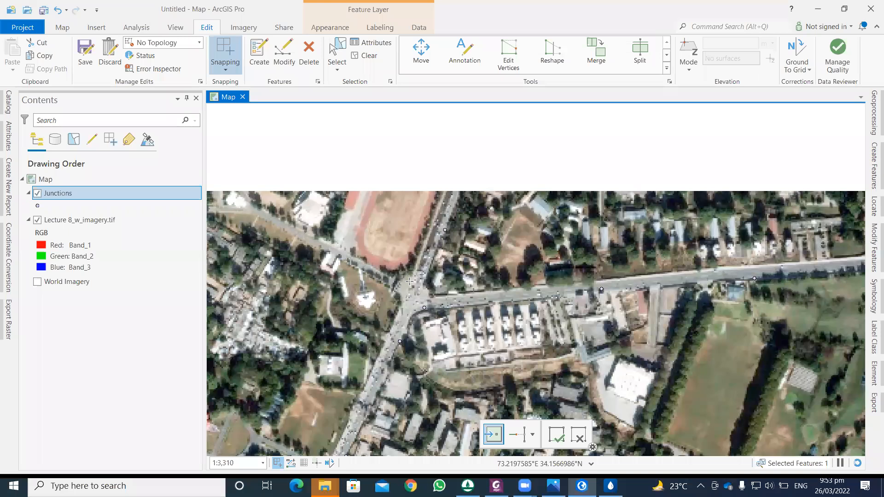
scroll(409, 281, down, 2)
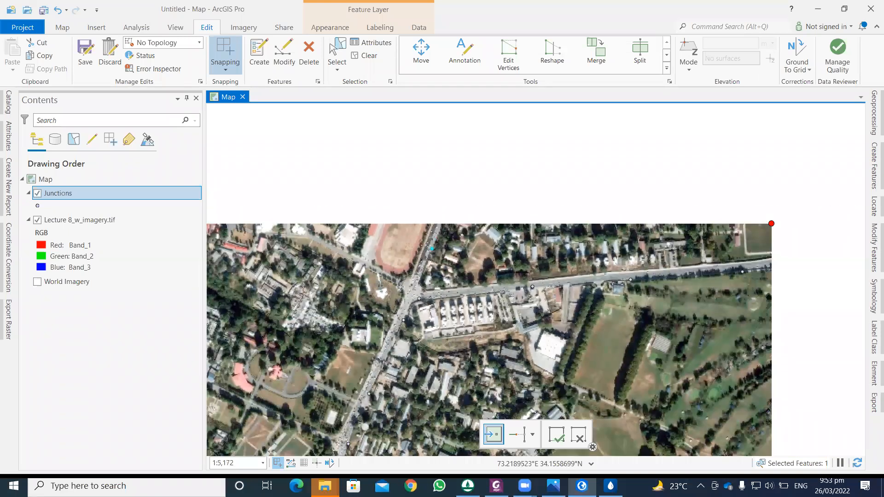
scroll(400, 286, up, 2)
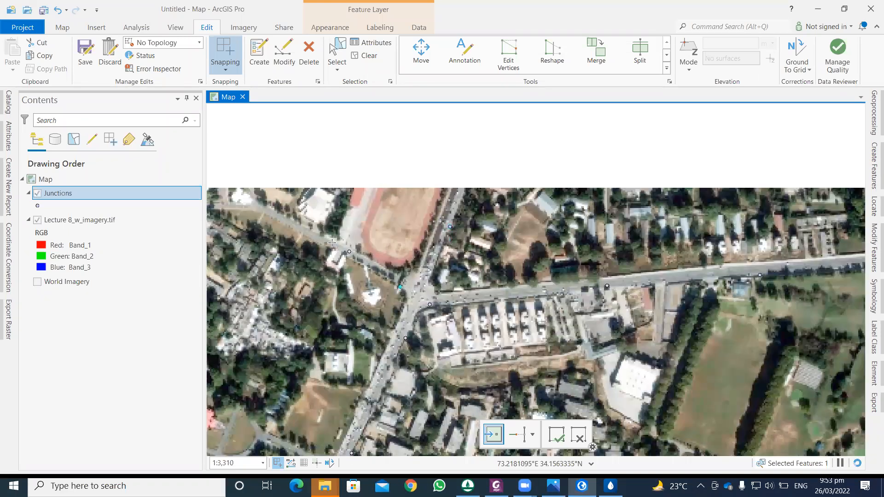
click(345, 257)
scroll(296, 226, down, 2)
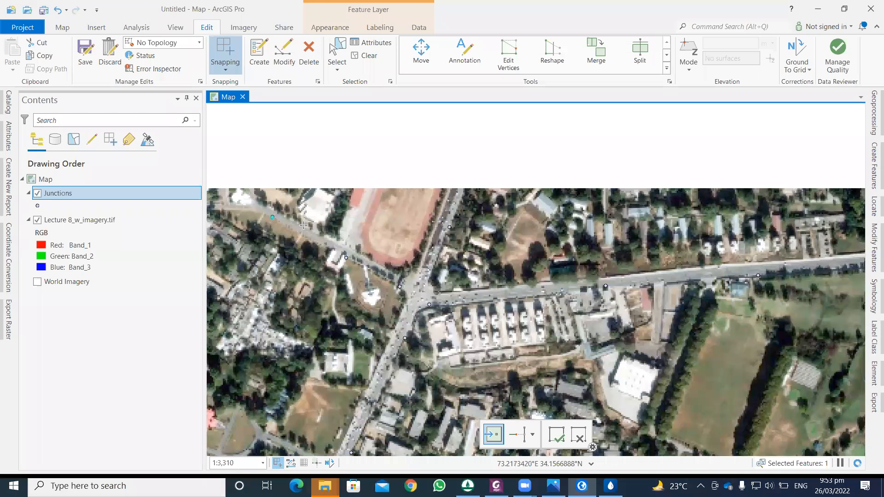
scroll(298, 226, down, 2)
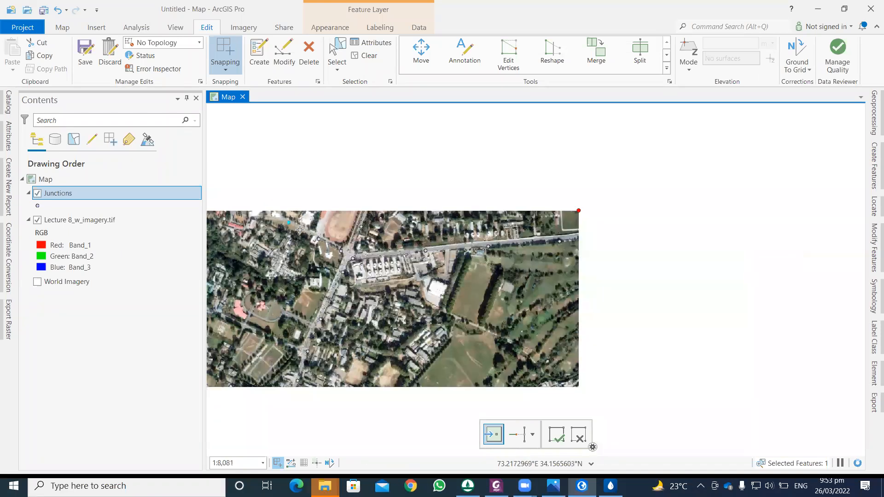
Save all edits to the Junctions layer and clear the feature selection, with the whole image in view.
click(89, 64)
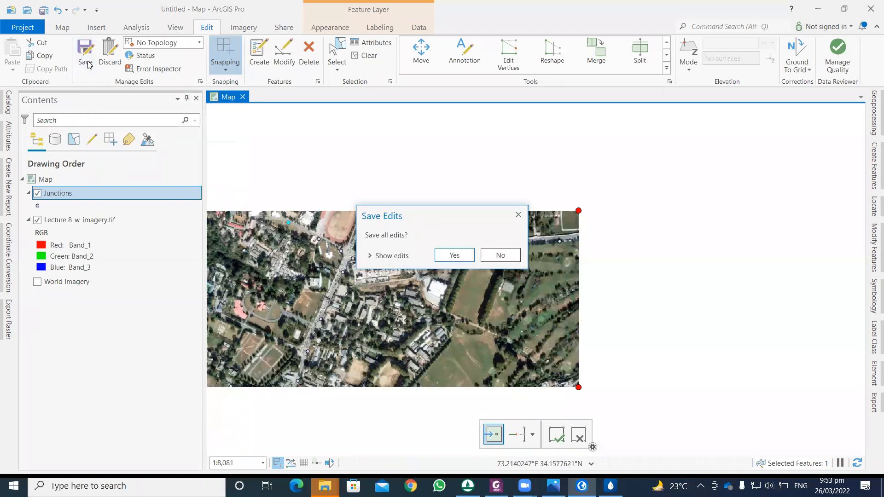
click(452, 255)
drag(371, 274, 456, 260)
click(368, 55)
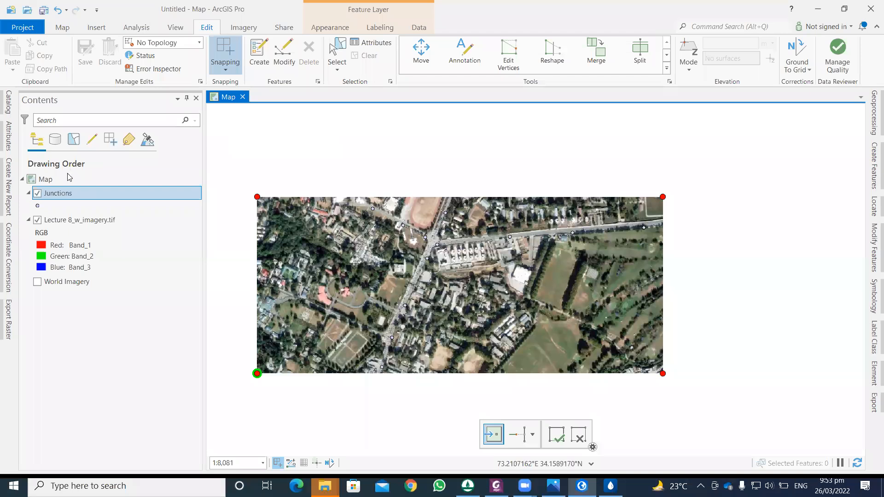
Create a polyline shapefile named Pipe in the Lecture 8 (GIS) folder, using the current map's coordinate system, WGS_1984_UTM_Zone_43N.
click(8, 102)
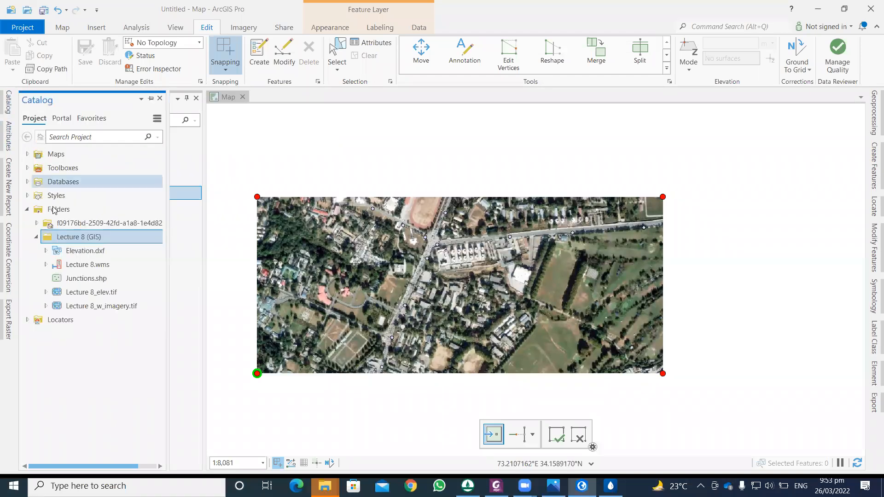
right_click(83, 238)
mouse_move(110, 246)
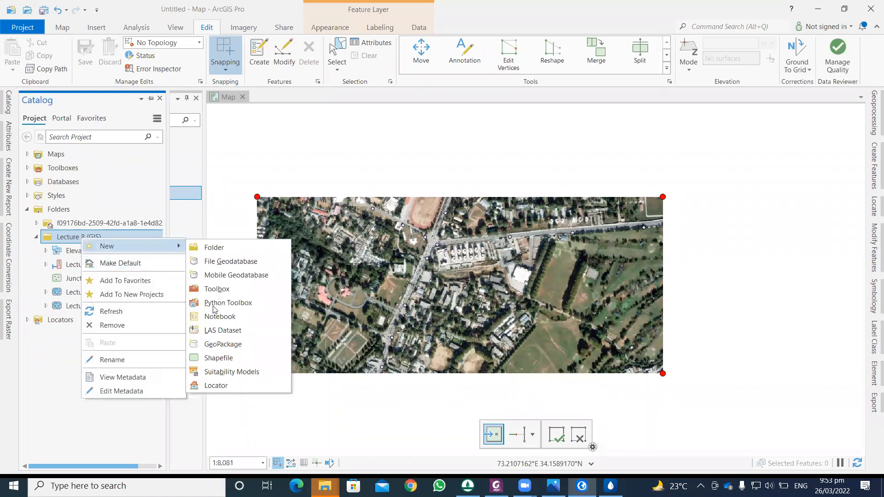
click(220, 357)
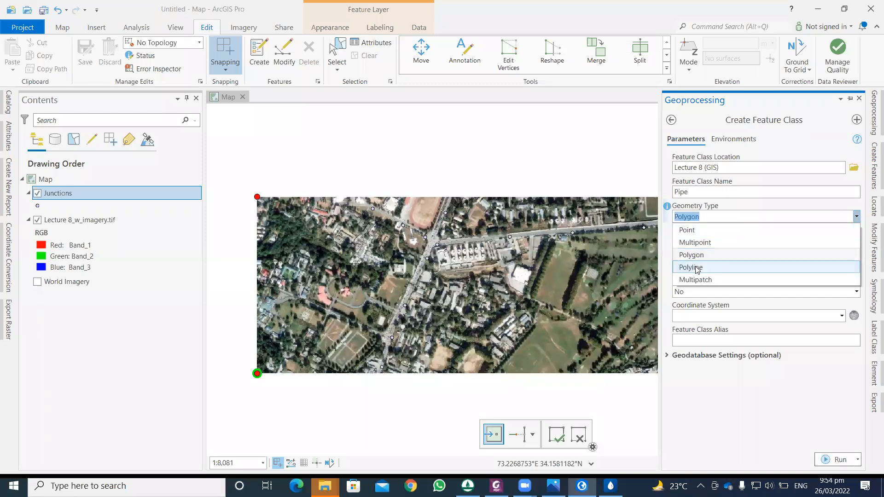
click(697, 270)
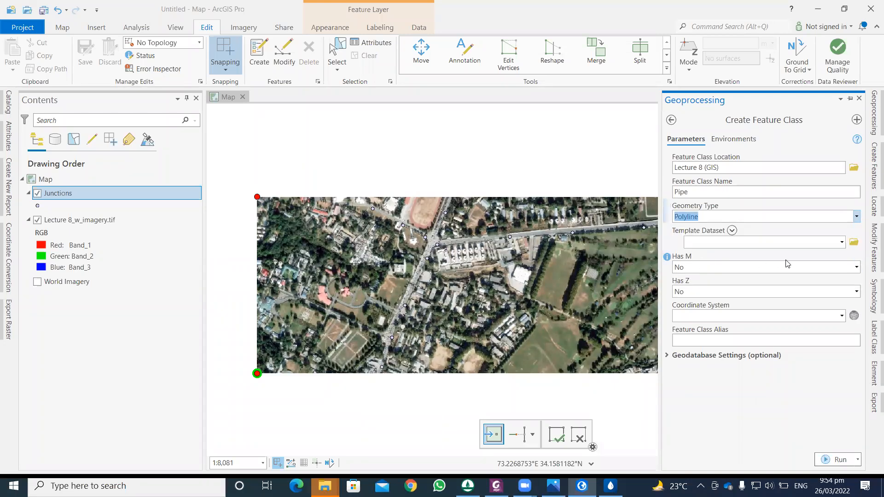
click(841, 316)
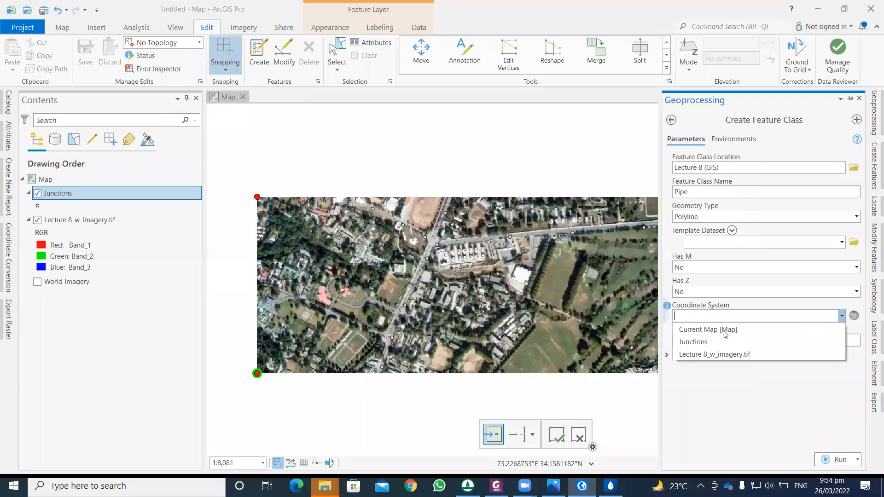
click(725, 334)
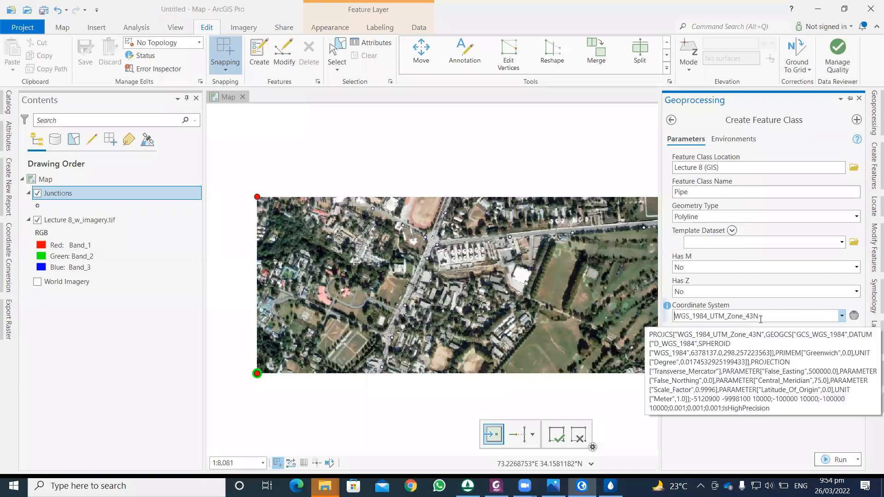
click(832, 459)
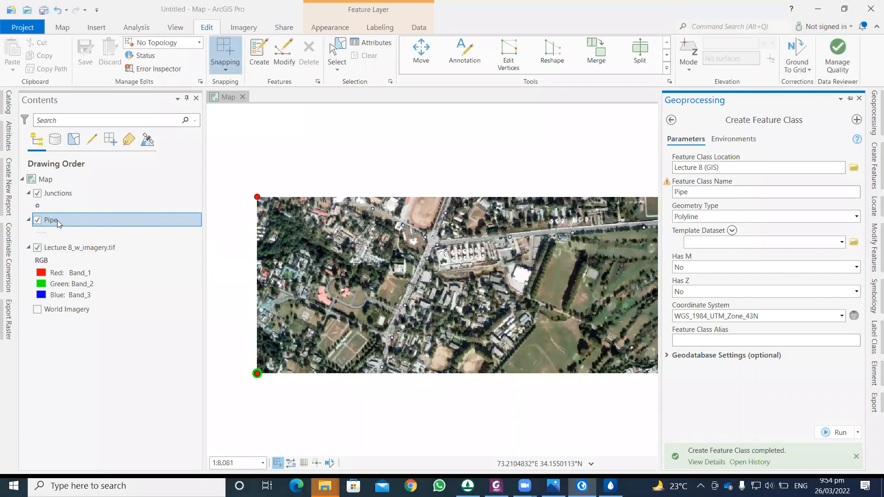
Change the Pipe layer's line symbol to the green Toll Road style from the ArcGIS 2D gallery.
click(46, 232)
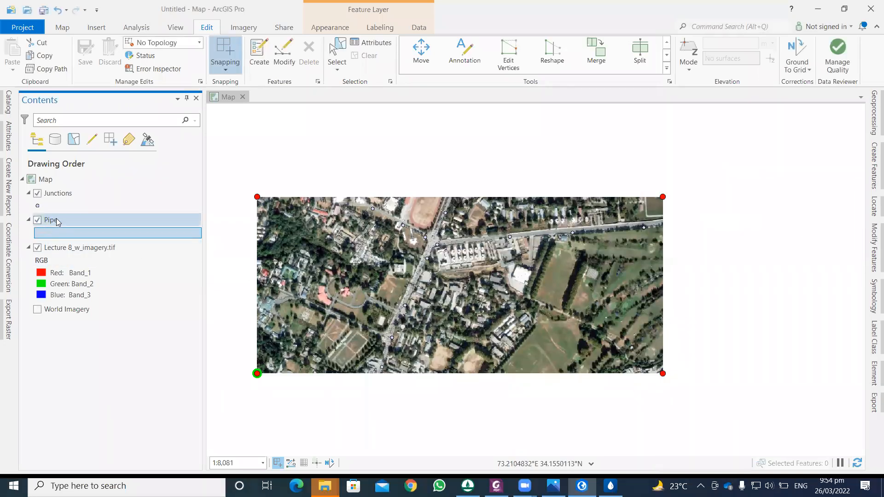
click(56, 218)
click(43, 232)
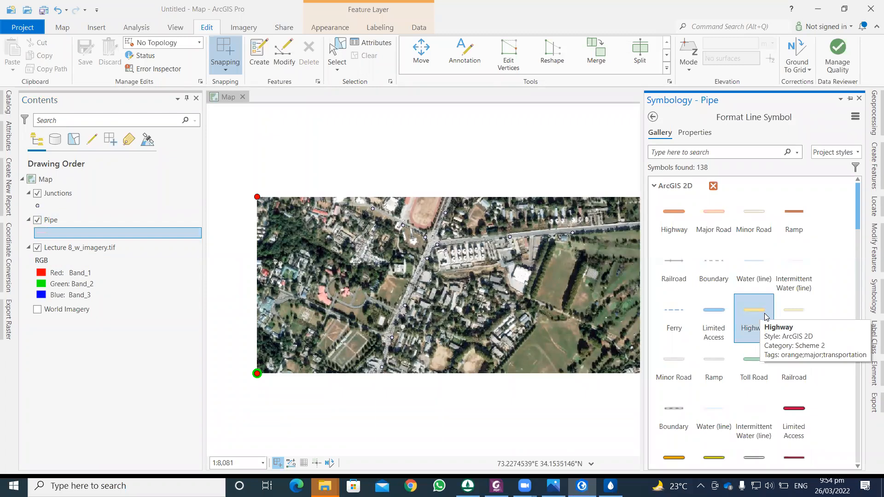
click(757, 361)
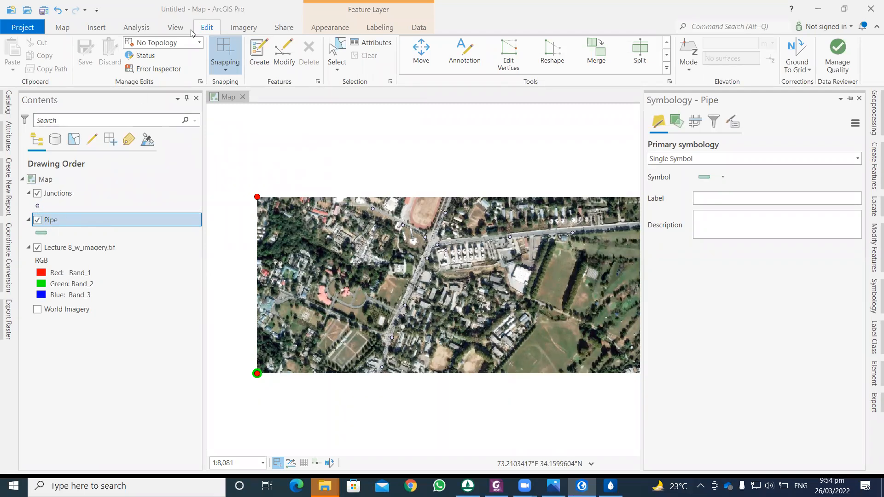
click(258, 60)
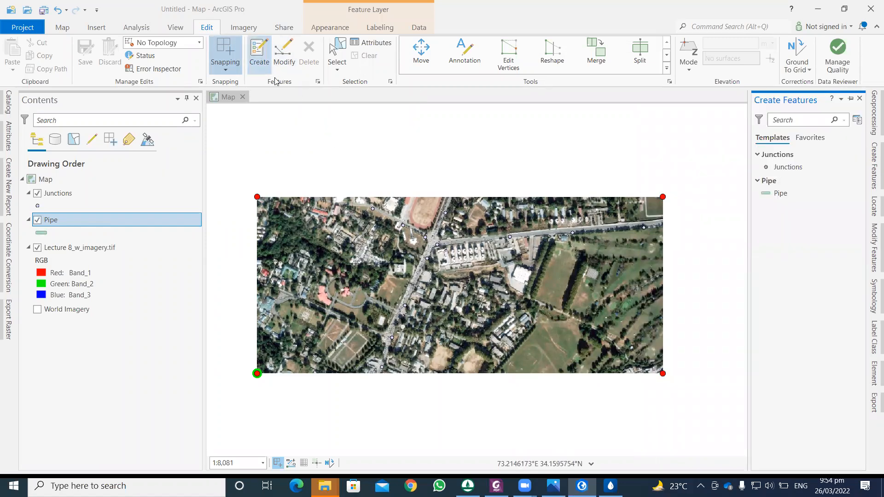
click(392, 339)
click(393, 340)
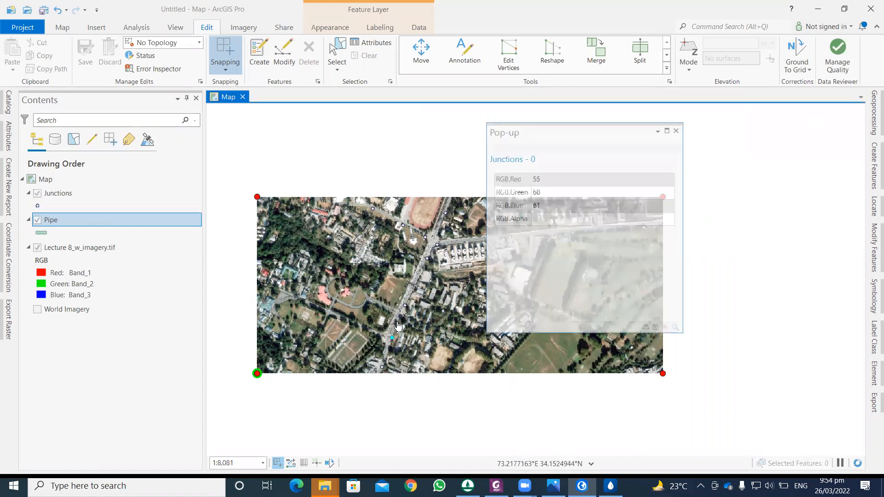
click(677, 131)
click(61, 193)
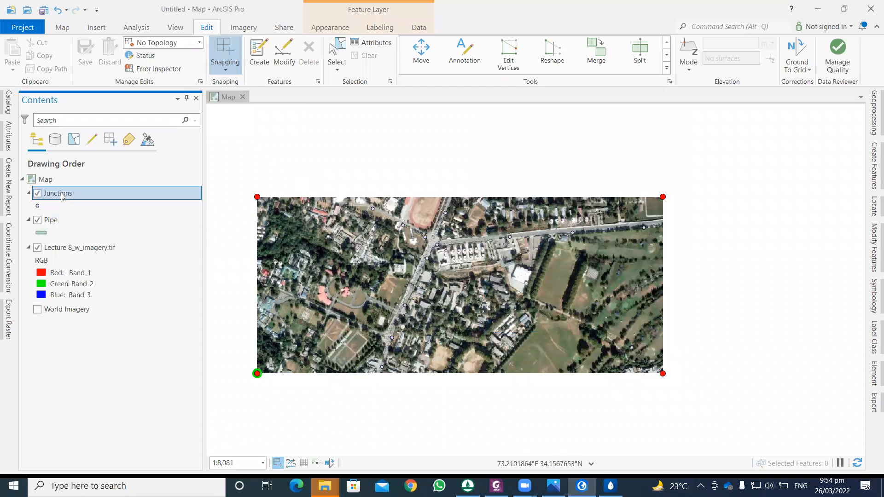
click(56, 218)
Start a line with the Pipe feature template and sketch its first segment between the two southernmost junctions, snapping to both points.
click(259, 55)
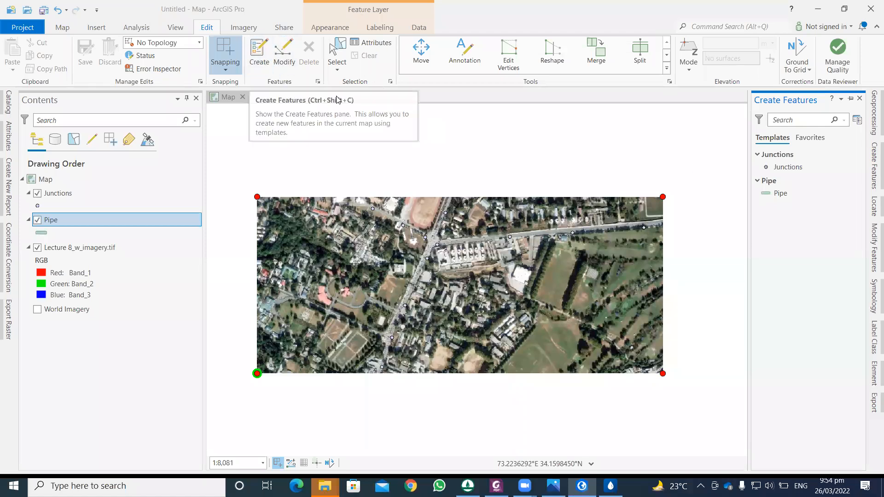
click(782, 194)
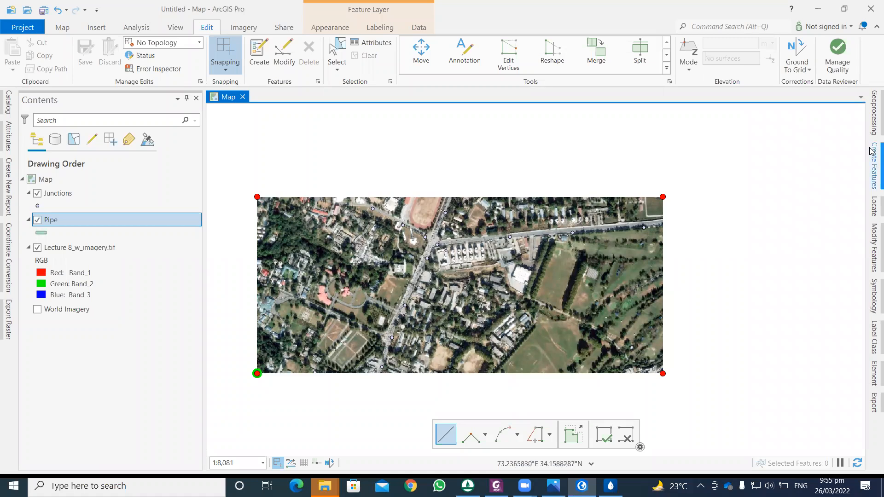
click(872, 163)
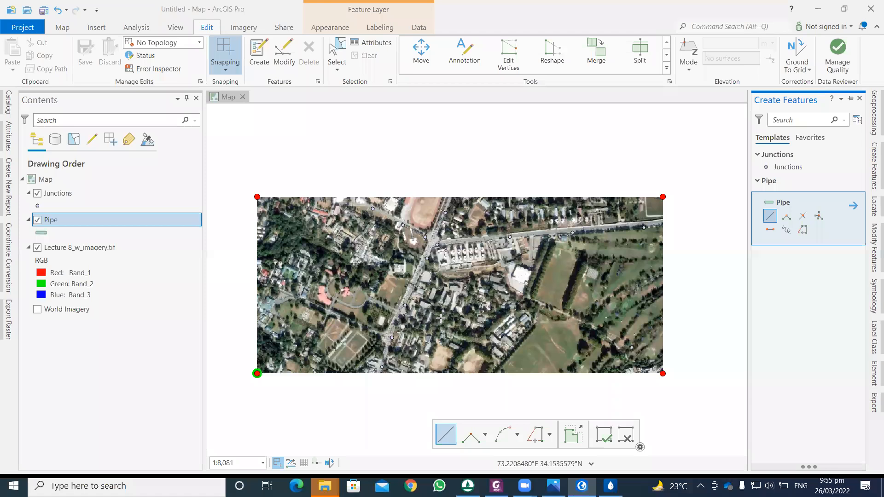
scroll(385, 362, up, 1)
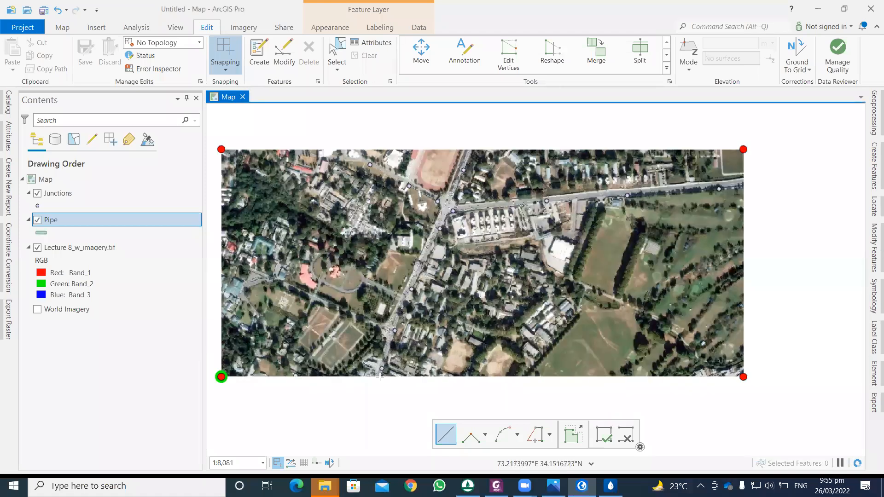
scroll(381, 376, up, 3)
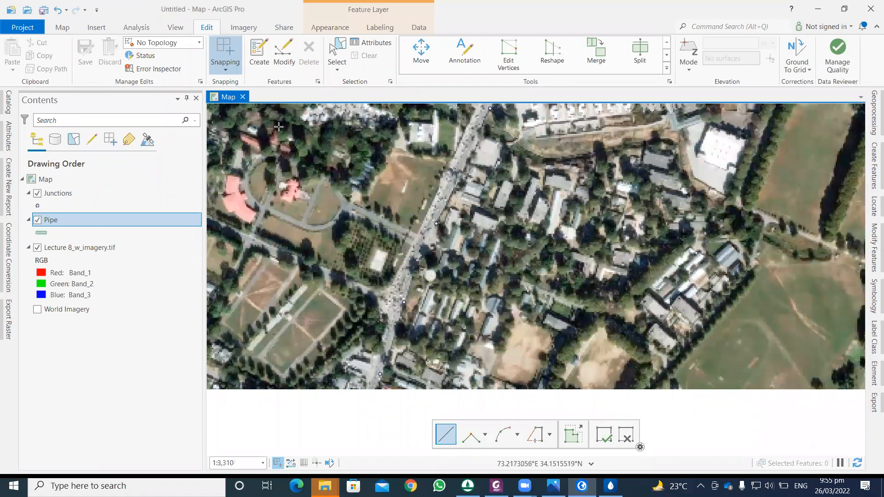
click(228, 68)
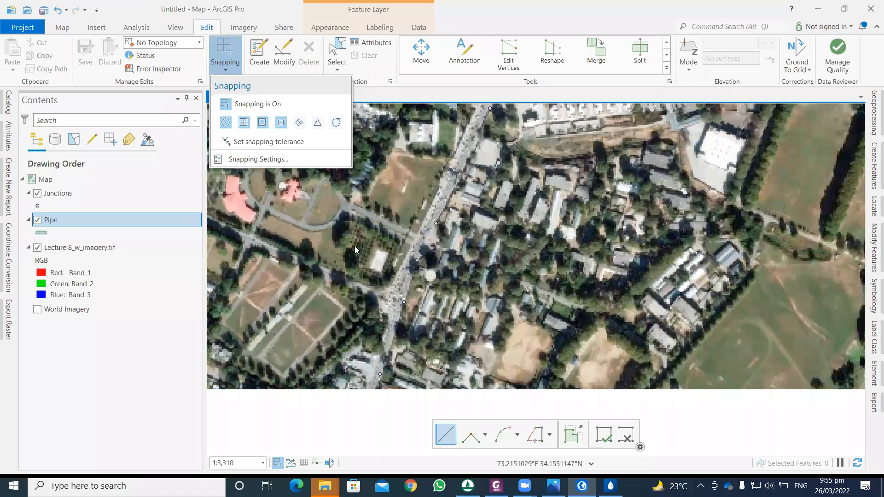
click(389, 298)
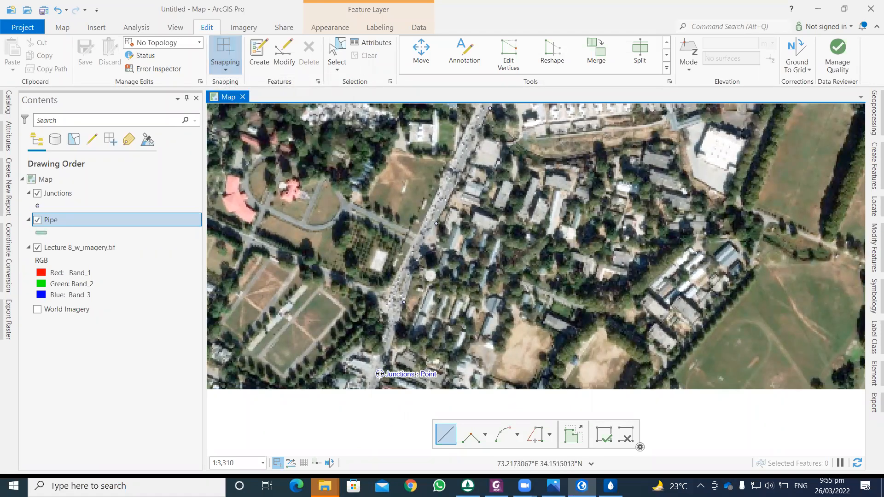
click(379, 374)
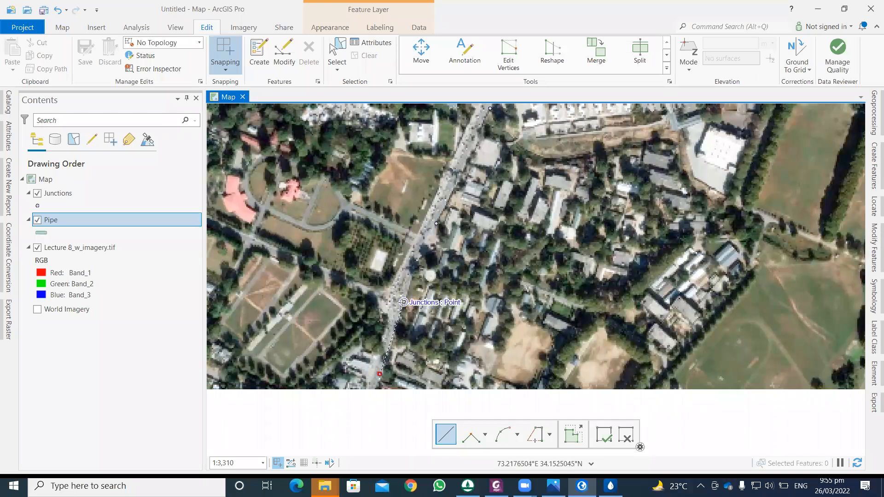
click(403, 302)
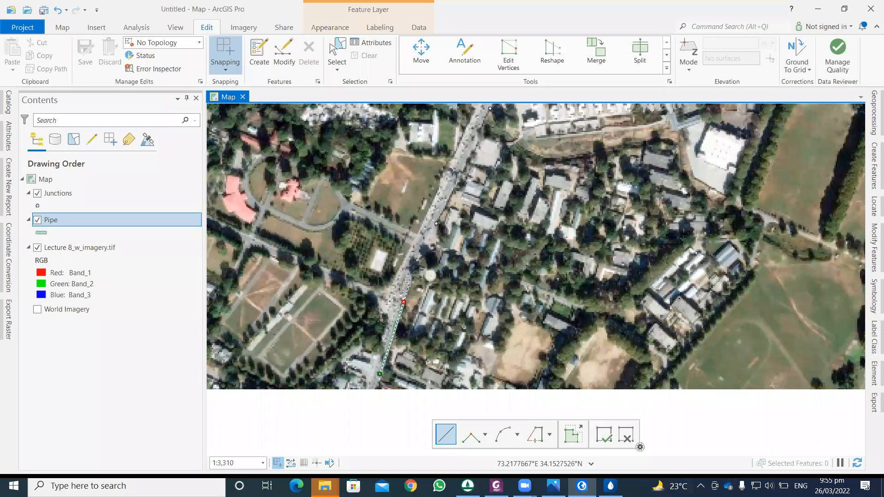
Try to continue the pipe sketch through the junctions northeast along the main road and on to the first junction of the eastern road.
mouse_move(409, 281)
mouse_down()
mouse_move(381, 351)
mouse_move(366, 365)
mouse_up()
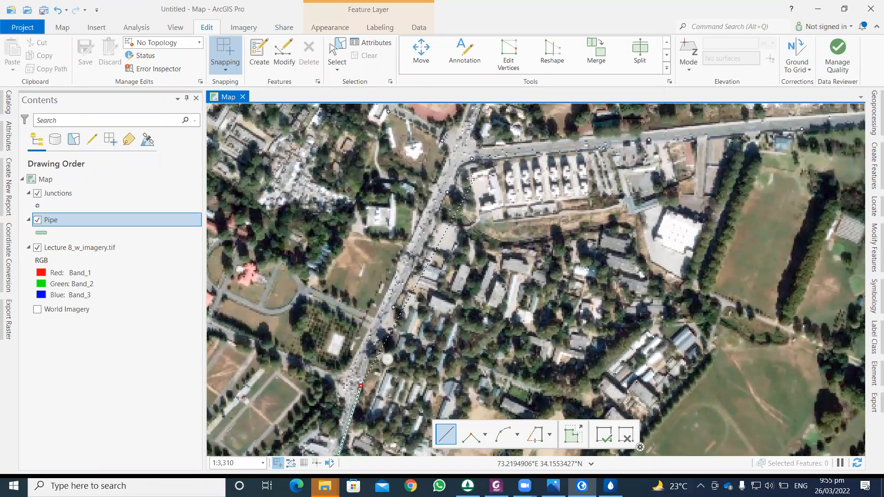
drag(713, 152, 620, 163)
drag(712, 154, 651, 159)
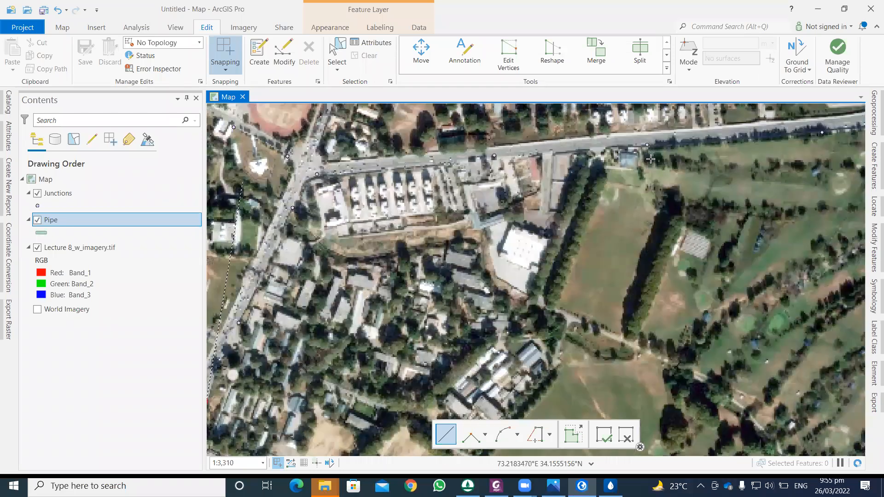
drag(352, 198, 433, 182)
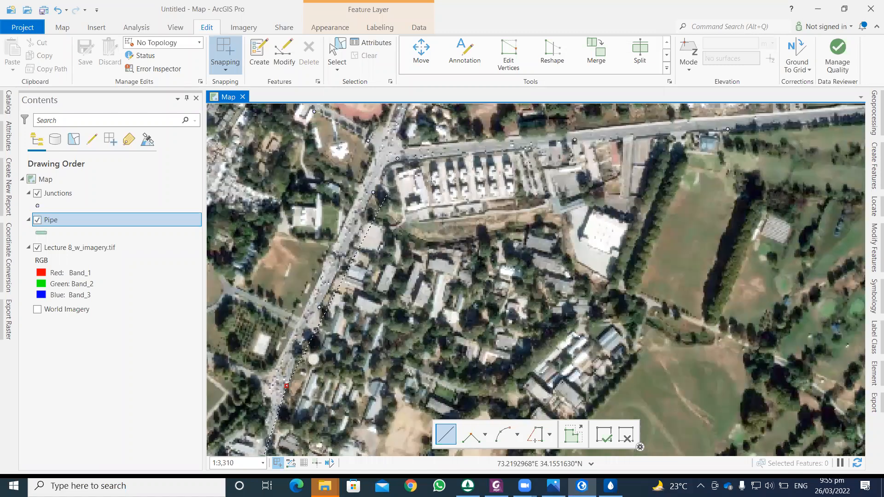
click(419, 182)
click(442, 148)
drag(527, 182, 421, 252)
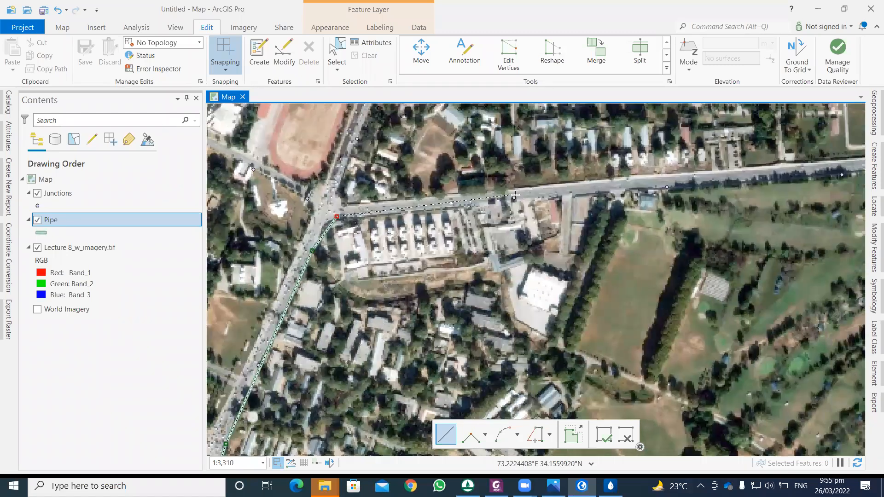
click(514, 196)
drag(427, 229, 476, 193)
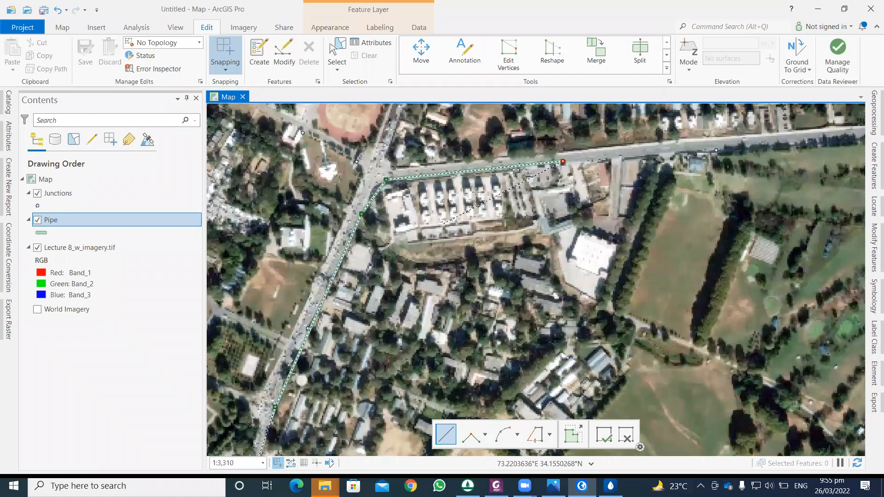
scroll(423, 258, down, 2)
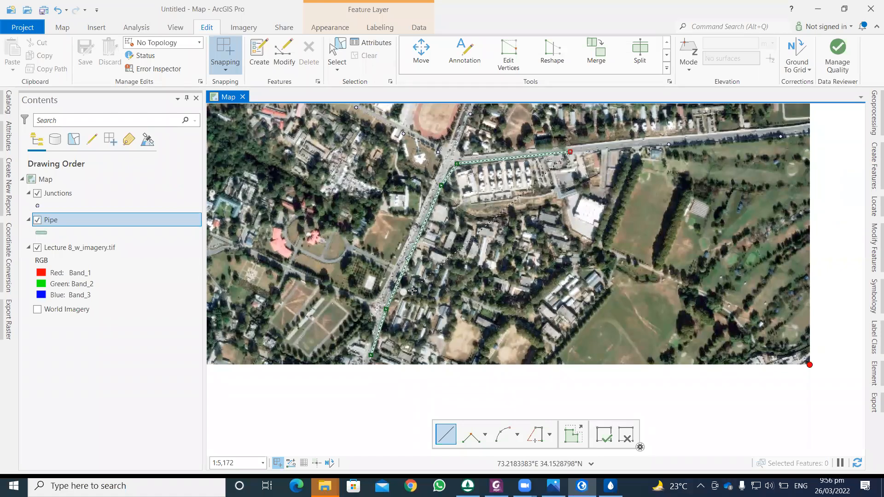
Undo the pipe vertices placed beyond the second junction from the south.
key(ctrl+z)
key(ctrl+z)
key(ctrl+z)
End the pipe sketch at the second junction from the south and finish it as a separate single-segment feature.
drag(394, 284, 387, 258)
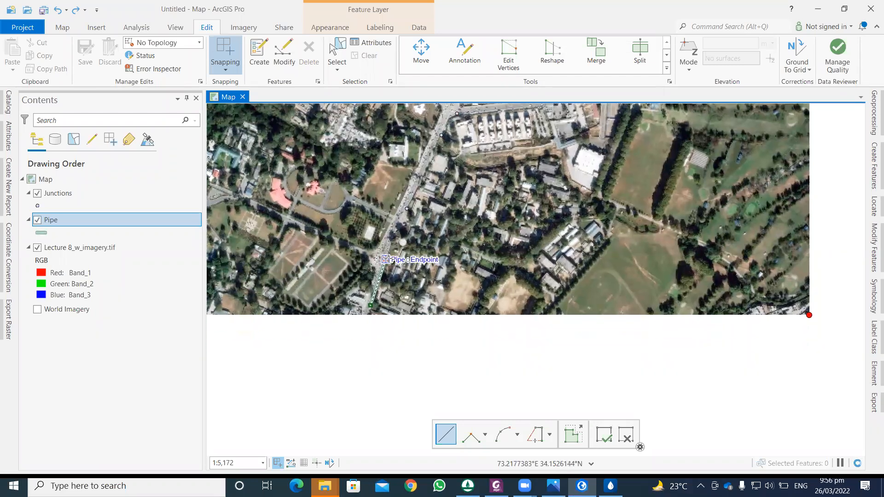
click(387, 258)
scroll(388, 259, up, 3)
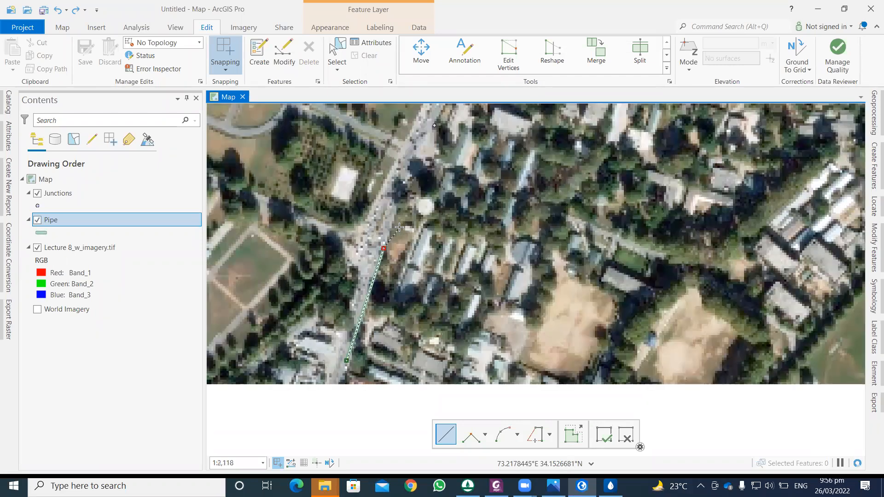
key(F2)
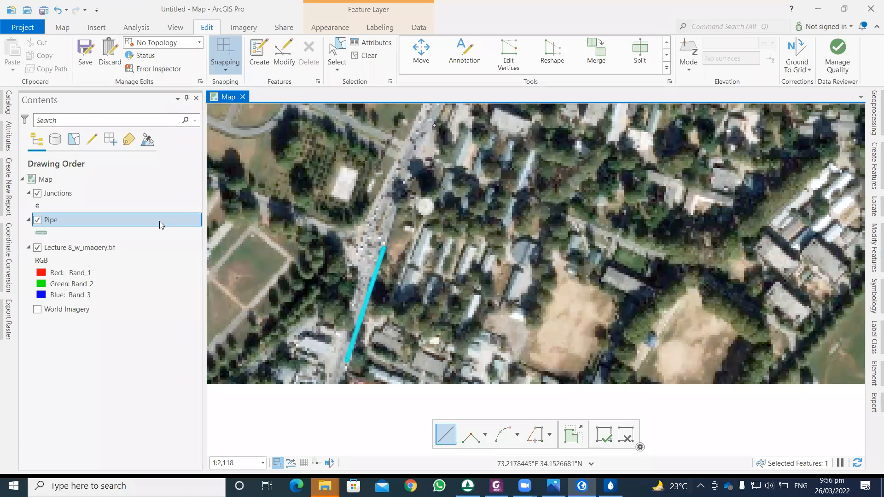
Open the Pipe layer's attribute table to examine the record of the new pipe.
click(52, 221)
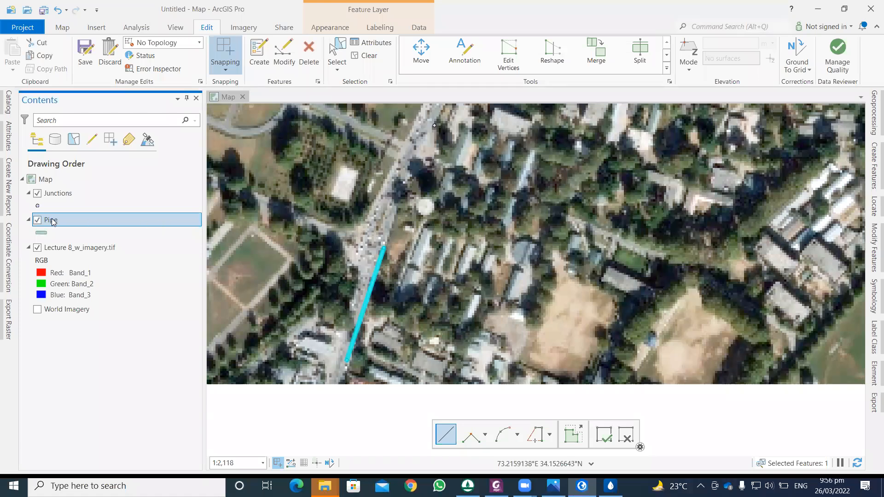
right_click(53, 223)
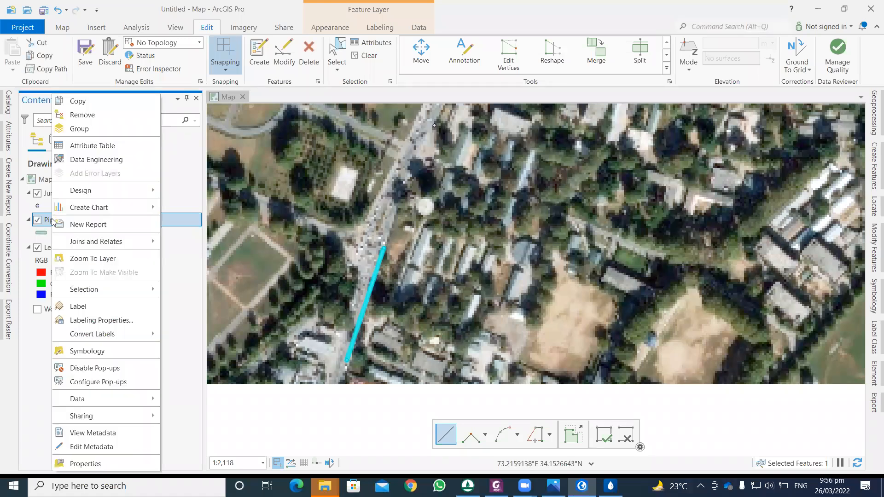
click(83, 146)
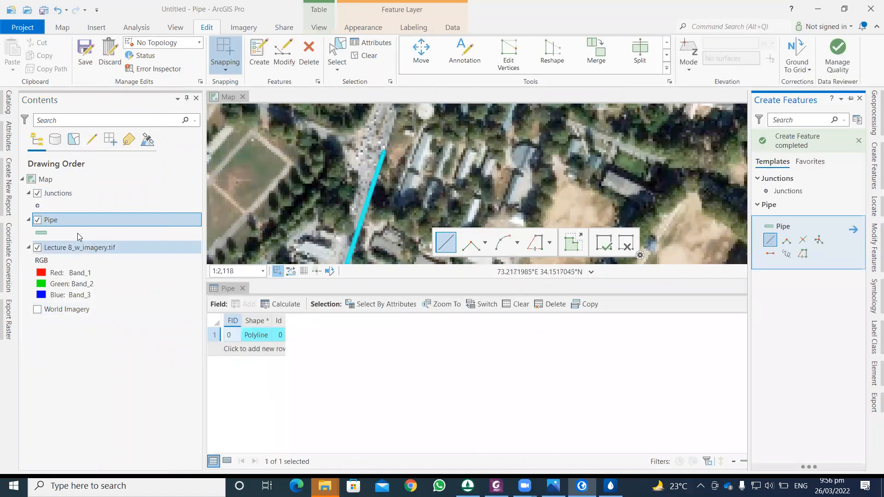
right_click(55, 221)
right_click(55, 221)
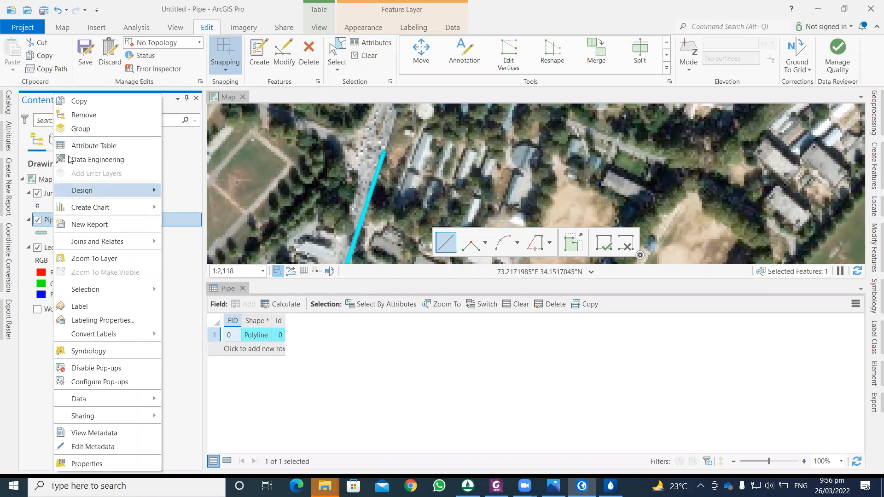
click(43, 335)
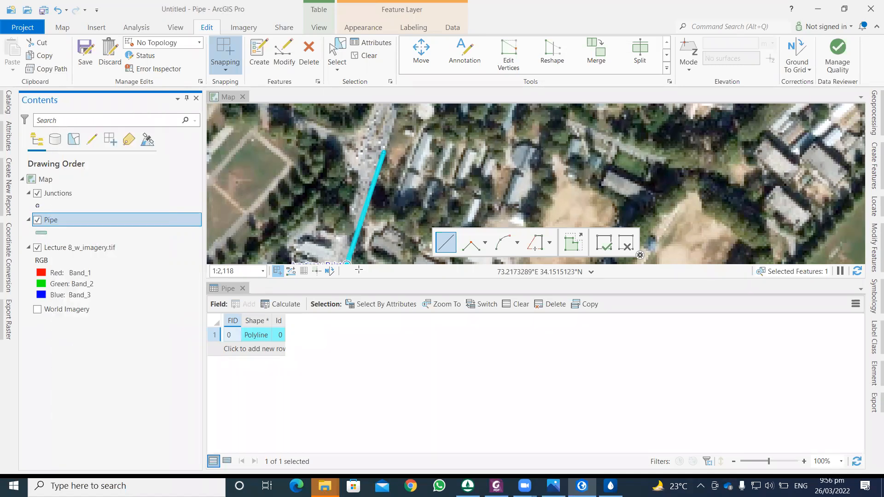
Enlarge the map view and draw a single-segment pipe from the second to the third junction from the south.
drag(359, 278, 347, 372)
scroll(378, 289, down, 1)
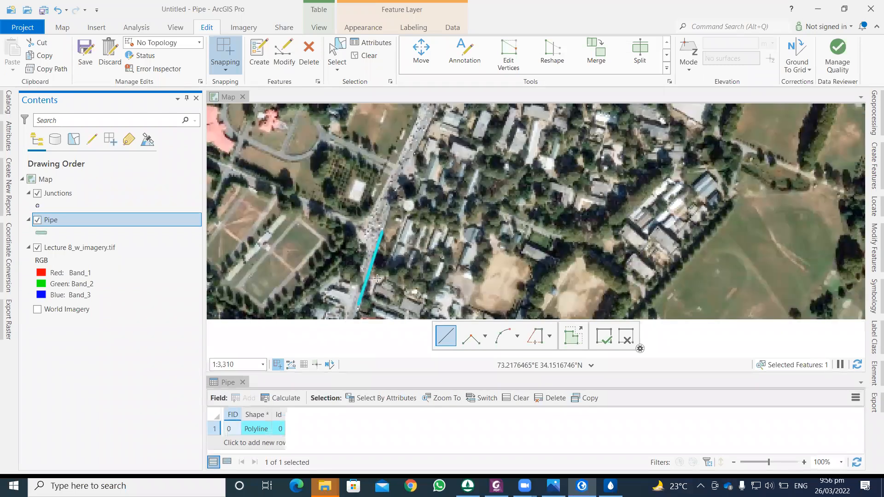
scroll(373, 269, down, 1)
scroll(375, 255, down, 2)
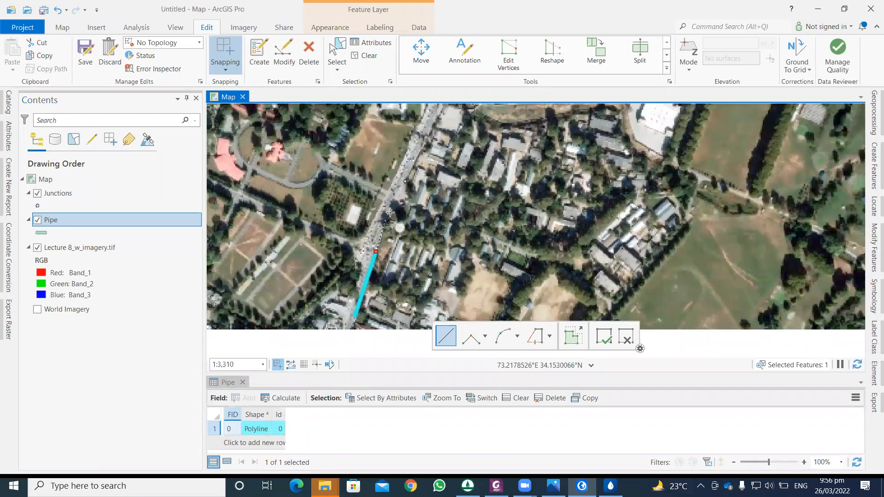
scroll(398, 203, up, 1)
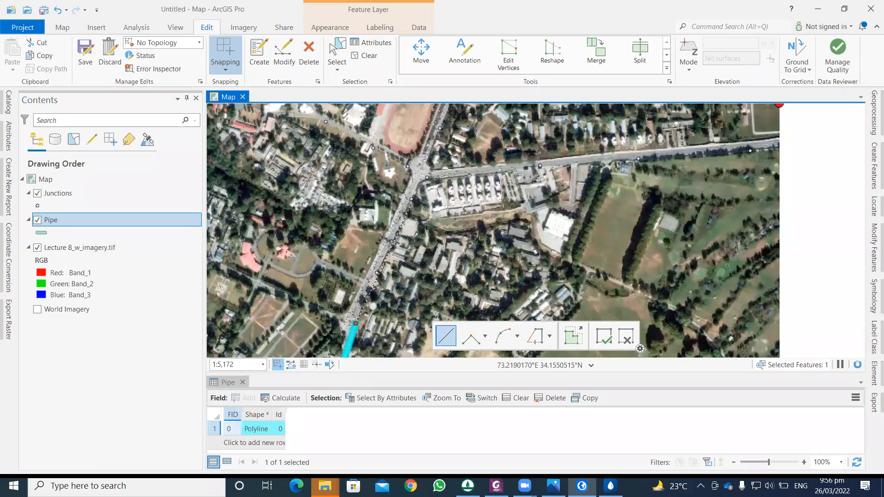
click(375, 273)
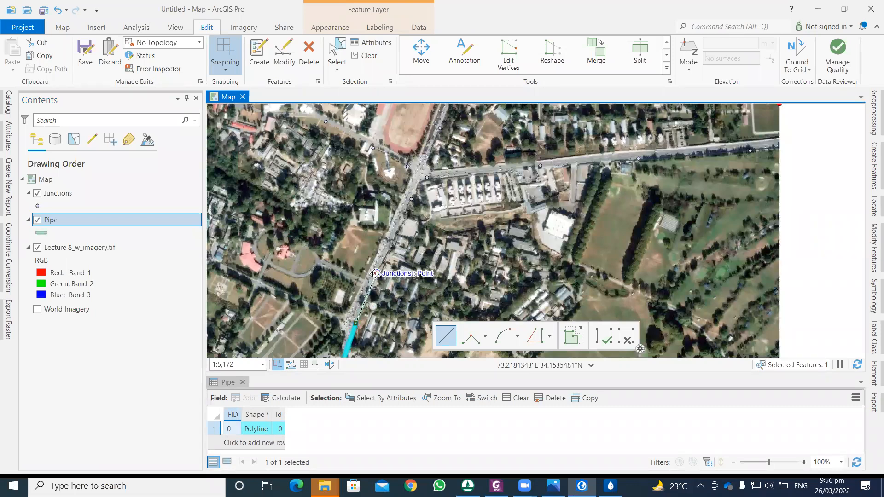
double_click(376, 274)
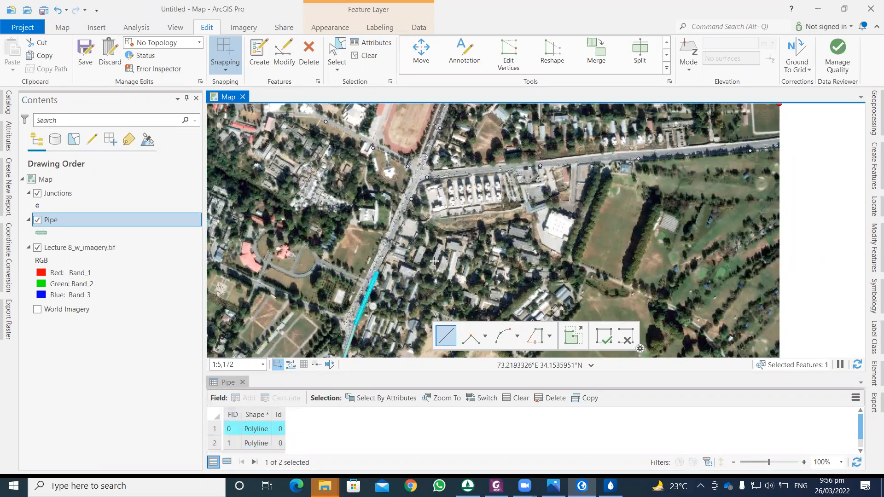
Draw a pipe from the third to the fourth junction from the south with the Two-Point Line tool.
click(872, 166)
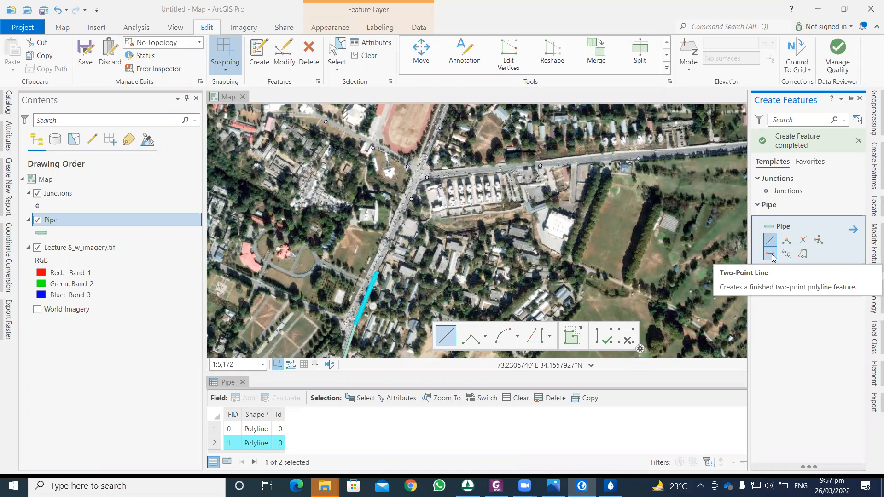
click(771, 257)
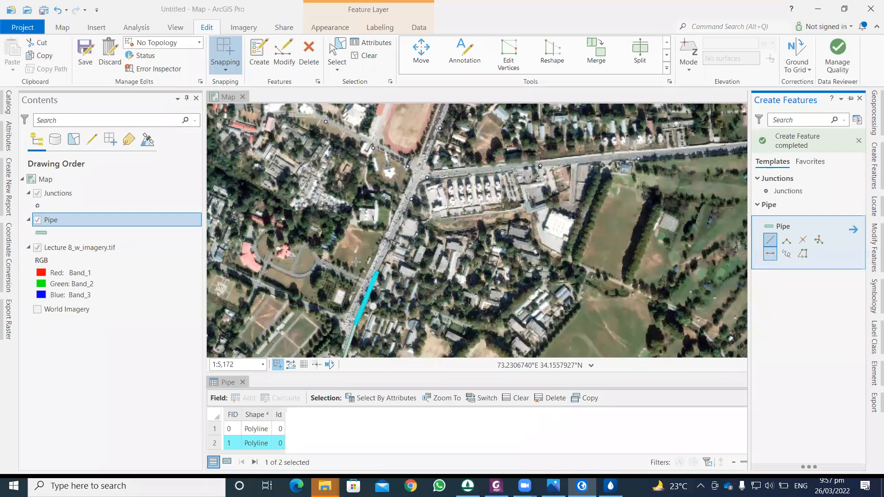
click(376, 274)
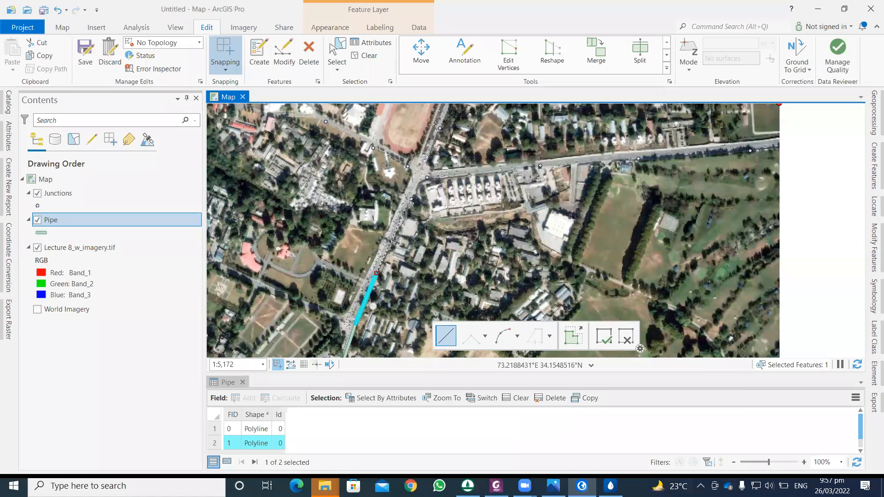
click(410, 199)
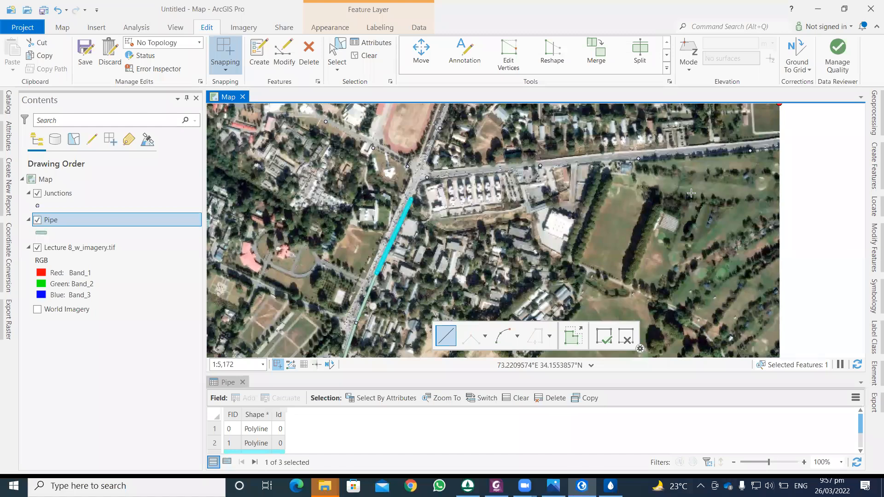
Trace a multi-vertex line pipe around the road bend from the fourth junction to the first junction of the eastern road and finish it.
click(872, 170)
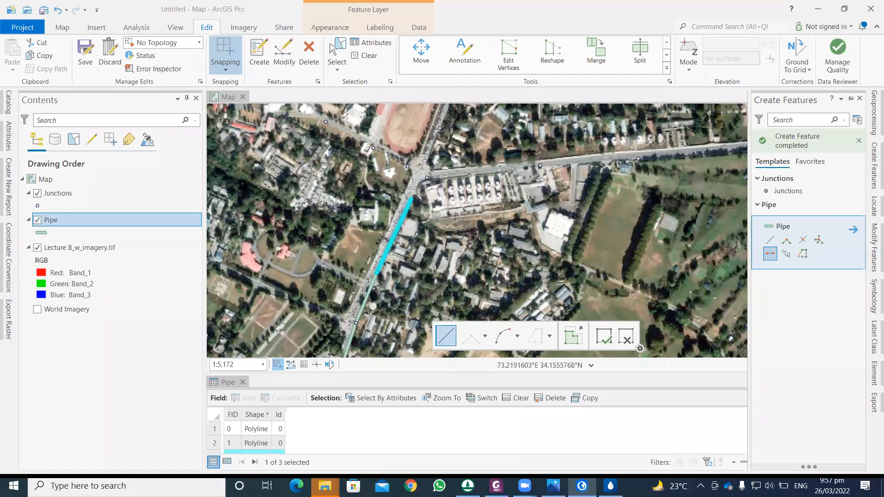
scroll(416, 189, up, 3)
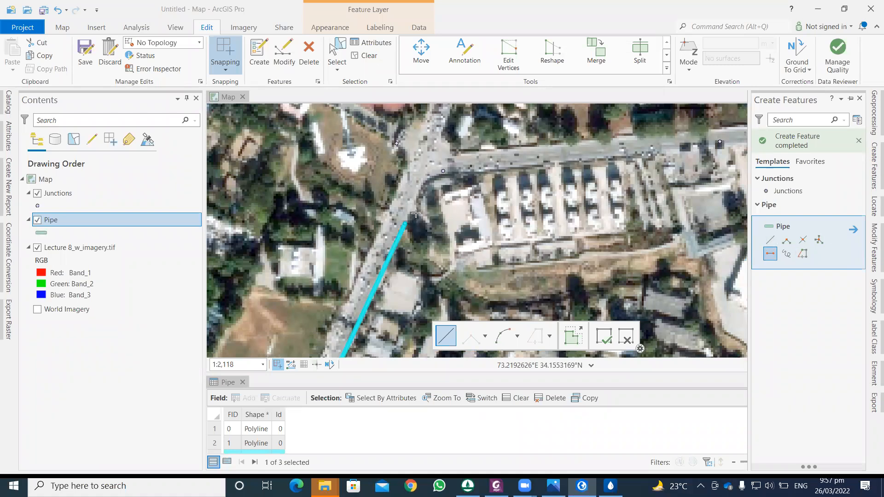
click(771, 241)
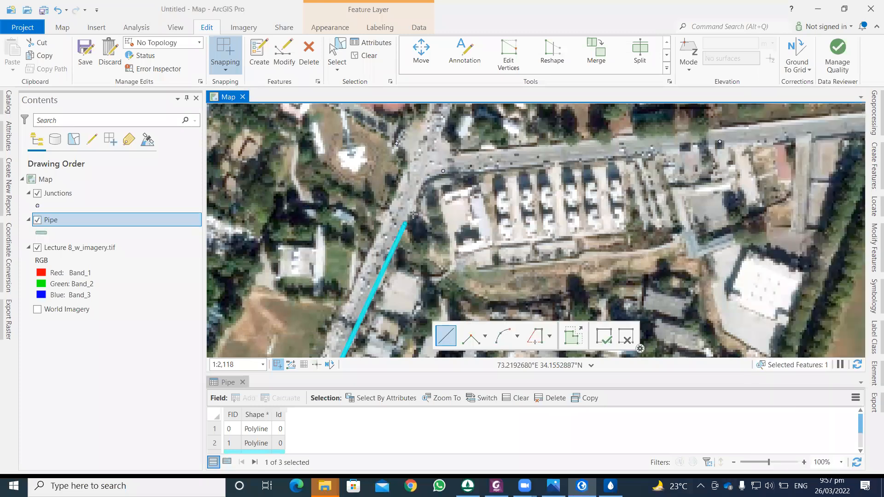
click(417, 191)
click(424, 182)
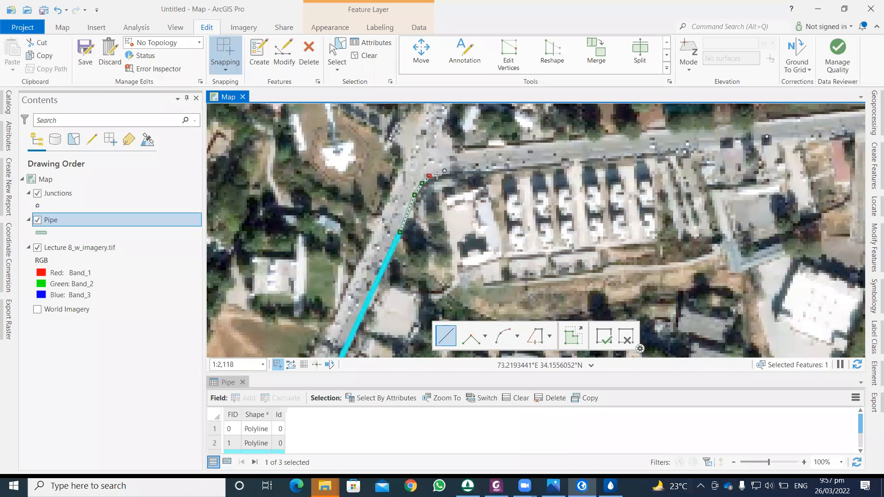
scroll(433, 174, up, 3)
click(420, 182)
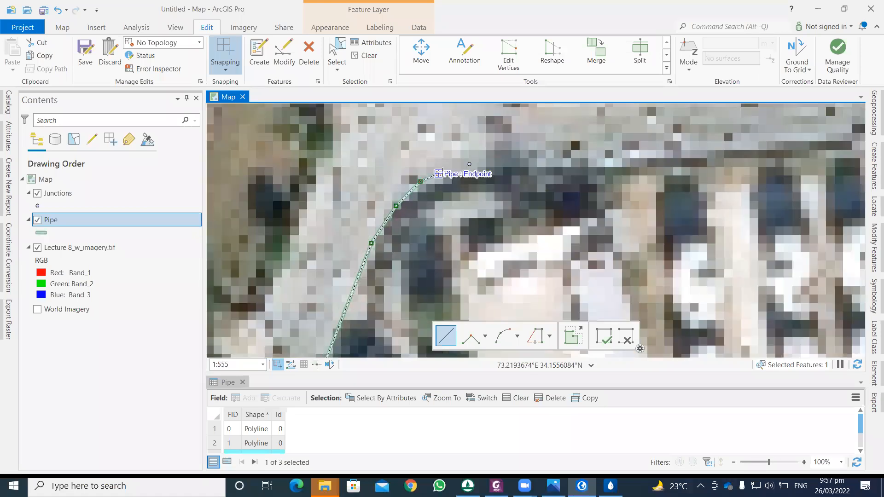
click(438, 173)
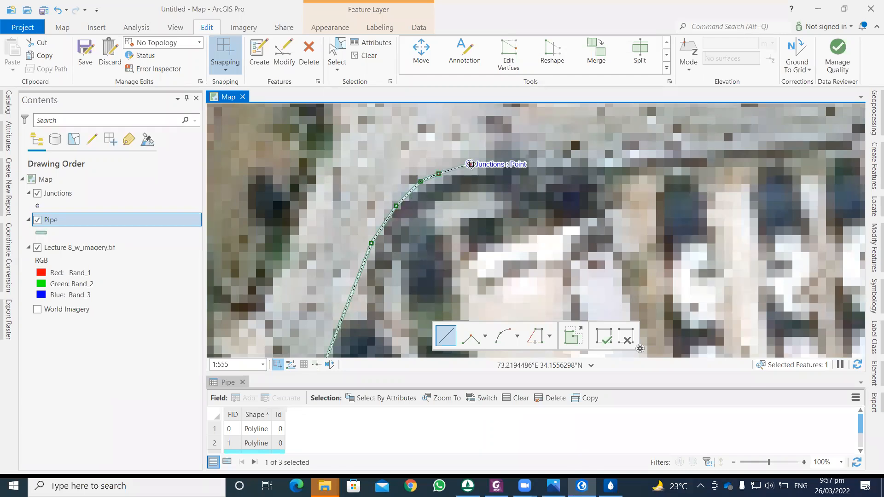
key(F2)
key(F1)
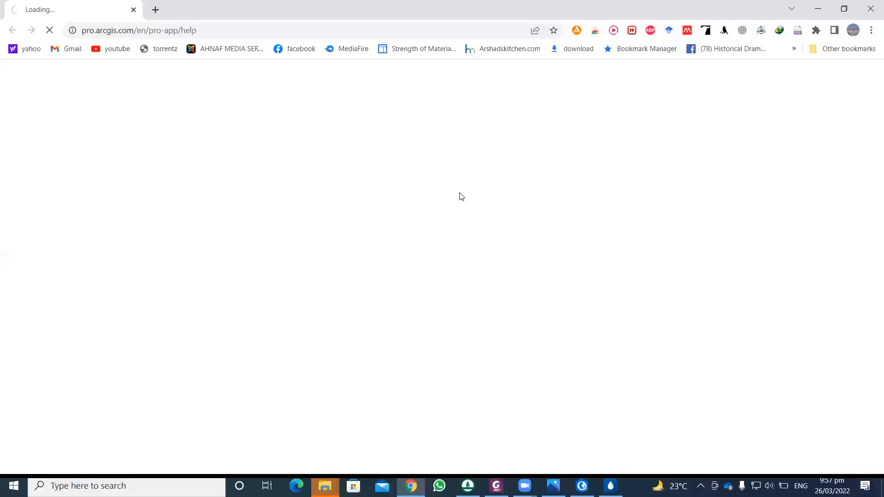
click(869, 13)
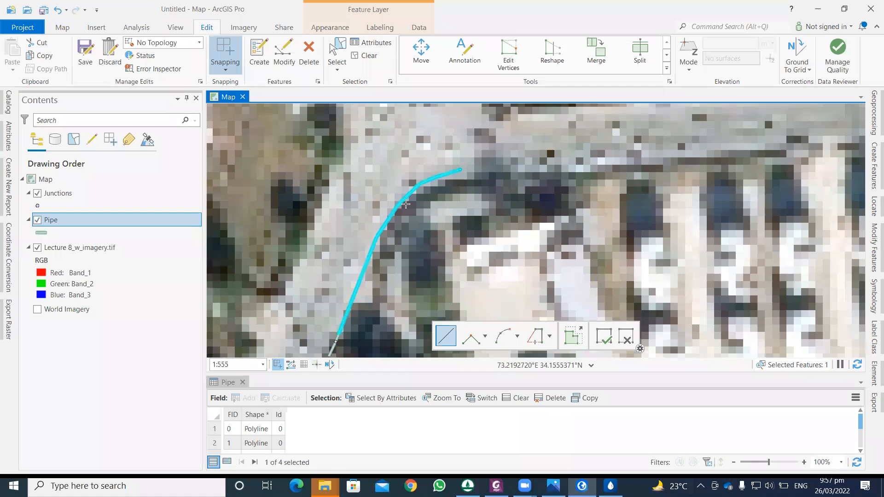
Examine the curved pipe's record in the Pipe attribute table.
scroll(406, 204, down, 2)
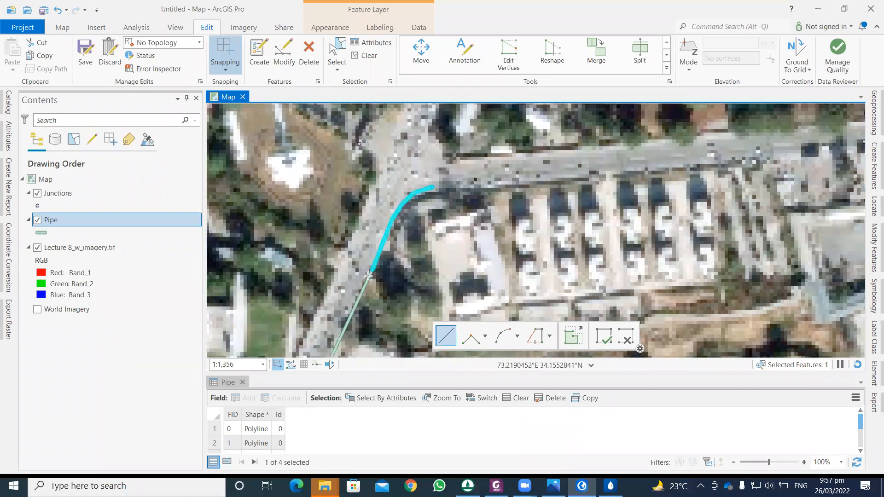
scroll(268, 430, down, 2)
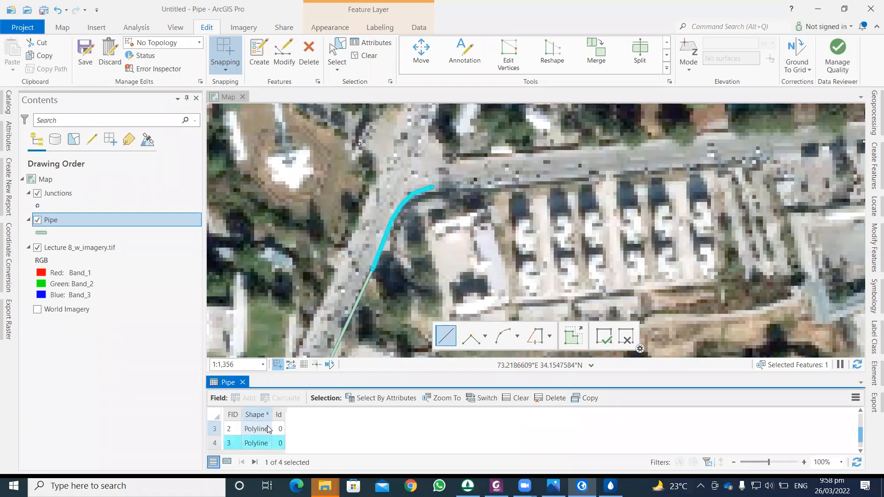
click(221, 433)
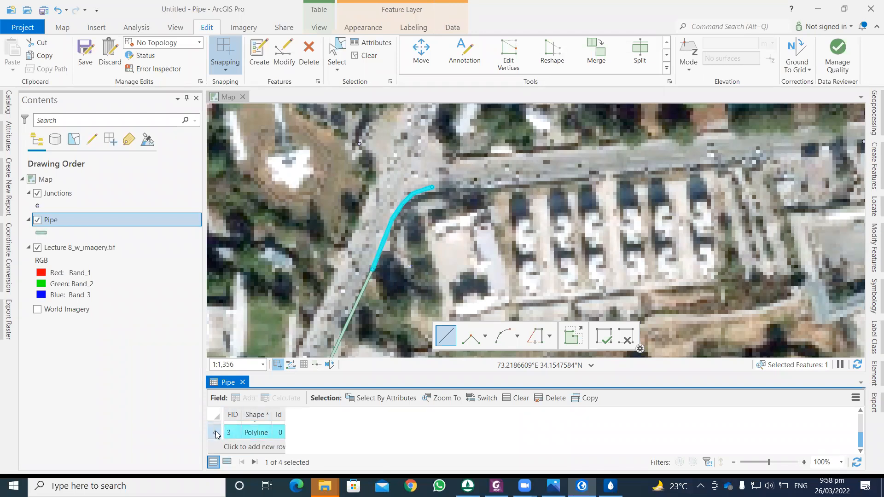
click(217, 435)
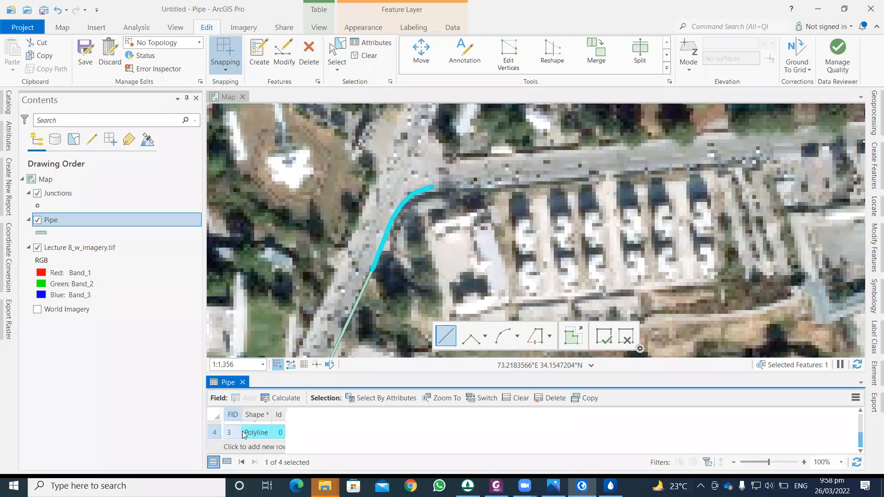
Sketch a pipe from the first to the second junction of the eastern road.
click(873, 164)
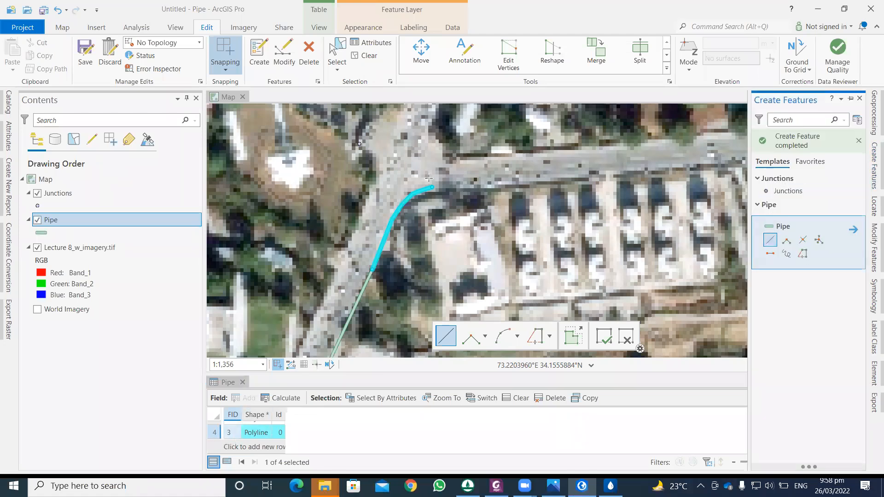
click(432, 187)
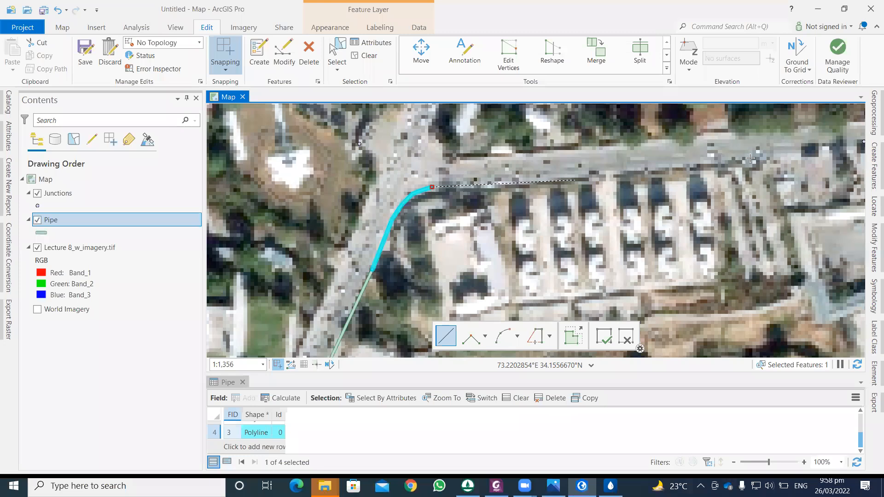
scroll(716, 166, down, 2)
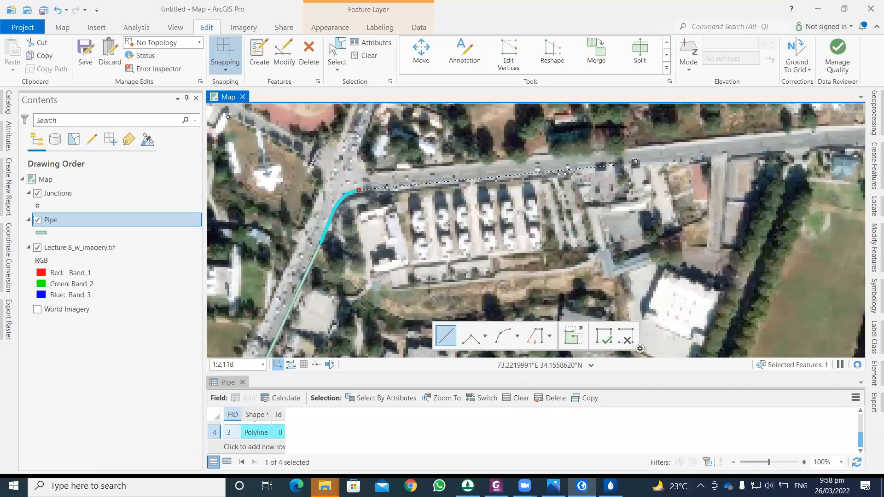
click(635, 161)
Try to extend the pipe sketch to the third junction of the eastern road and undo that vertex.
scroll(647, 165, down, 3)
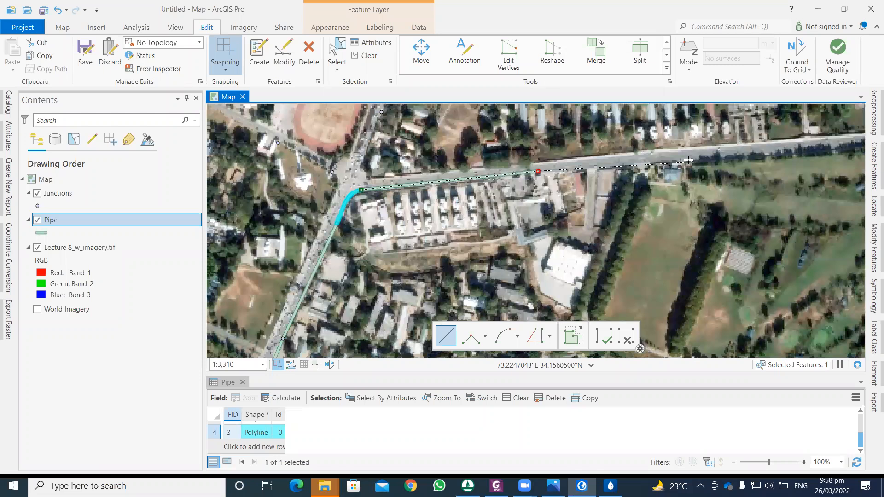
click(688, 159)
scroll(684, 159, down, 2)
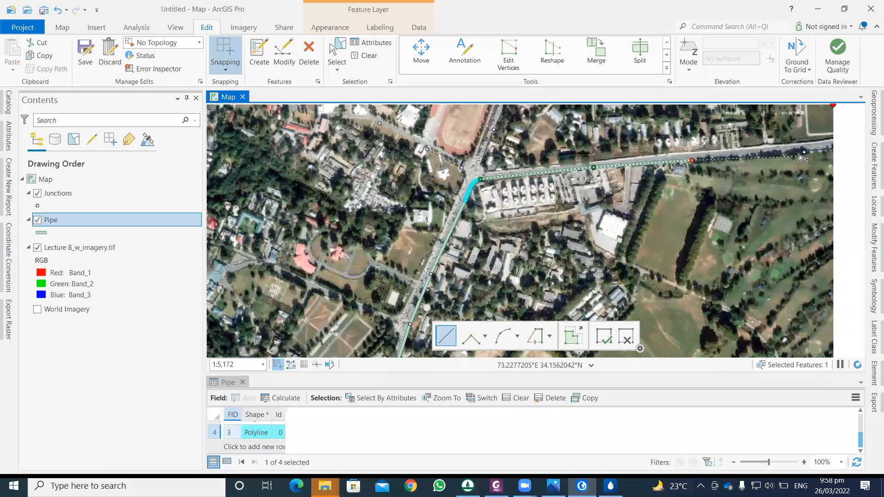
key(ctrl+z)
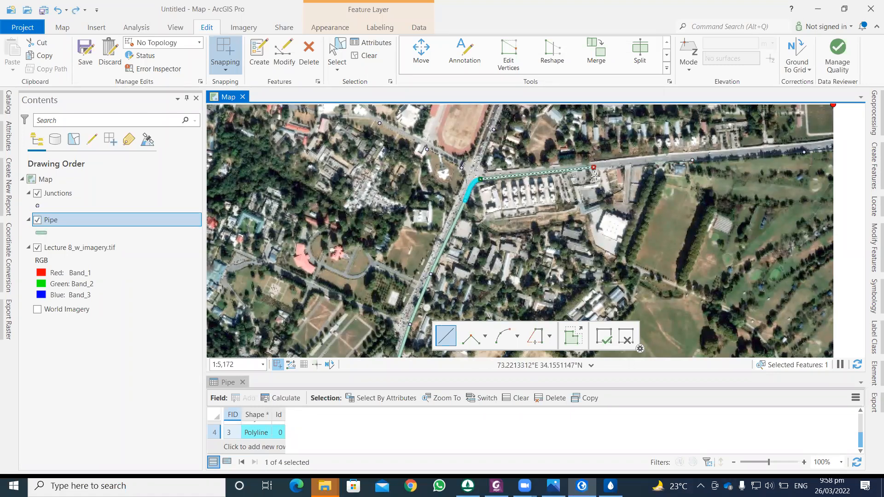
Finish the pipe at the eastern road's second junction and sketch a separate pipe from there to the third junction.
click(872, 175)
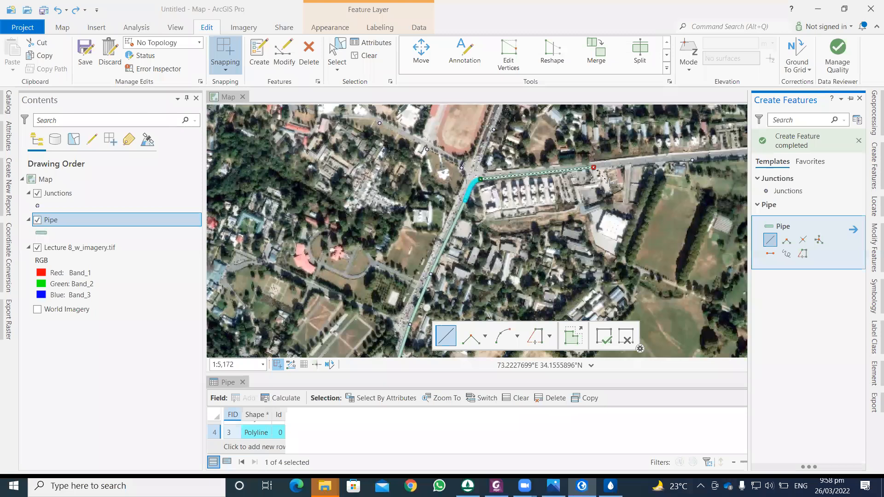
click(604, 337)
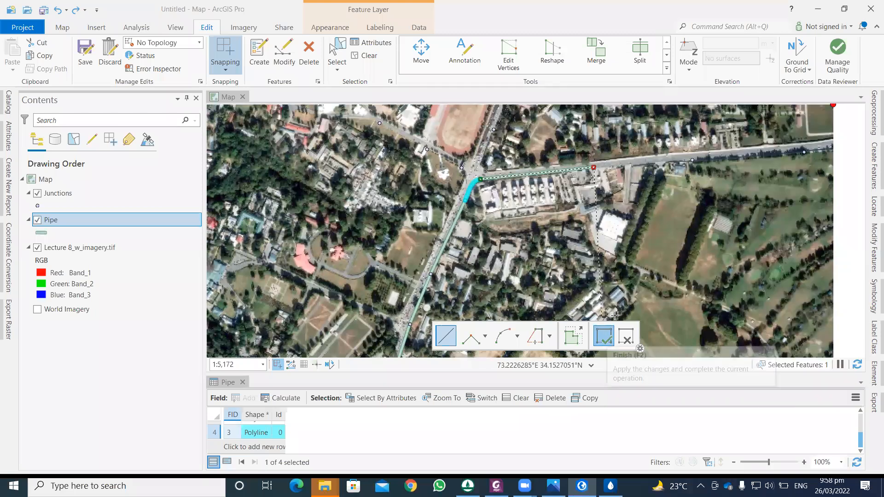
click(594, 167)
click(692, 161)
drag(673, 192, 593, 201)
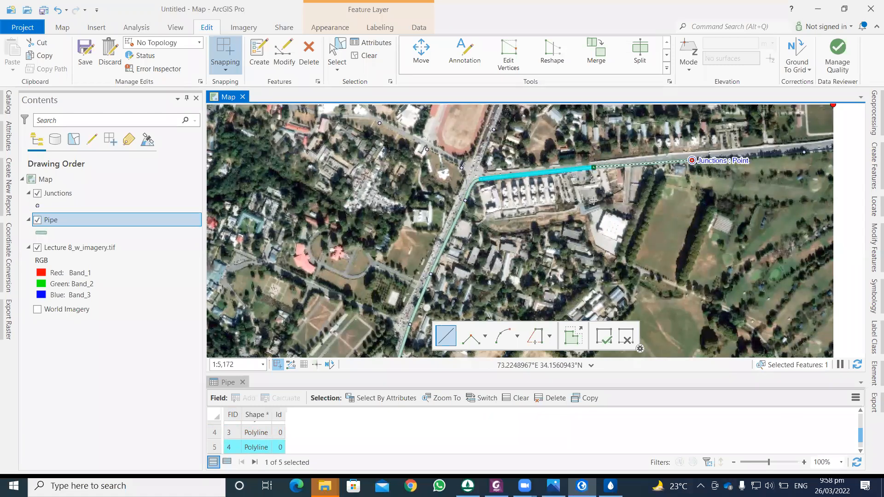
Draw a separate pipe from the third to the fourth junction of the eastern road and finish it.
click(611, 170)
click(723, 161)
click(610, 338)
click(610, 339)
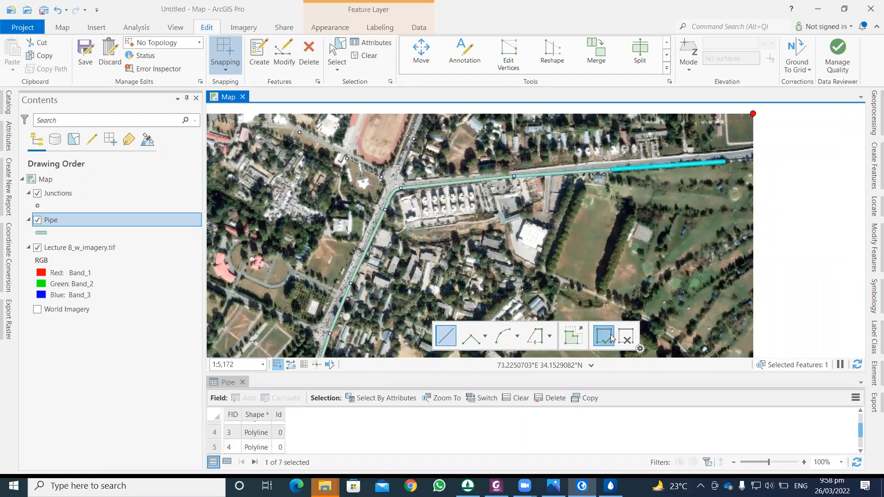
Enlarge the Pipe attribute table to review the records of all drawn pipes.
drag(535, 226, 565, 194)
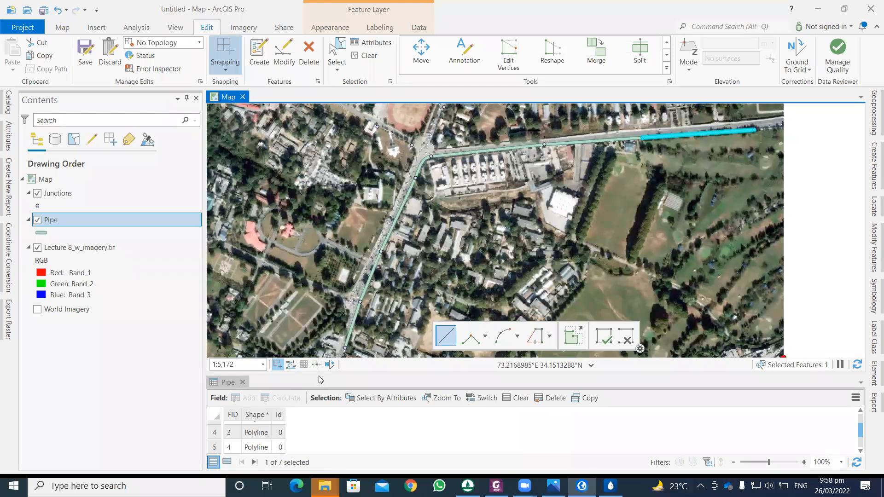
drag(319, 373, 319, 293)
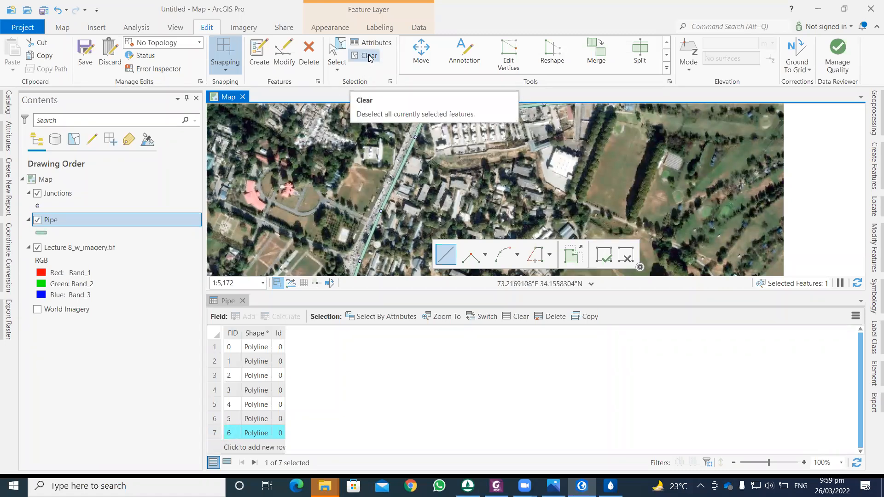
Clear the selected pipe record and widen the Id column of the Pipe attribute table.
click(281, 435)
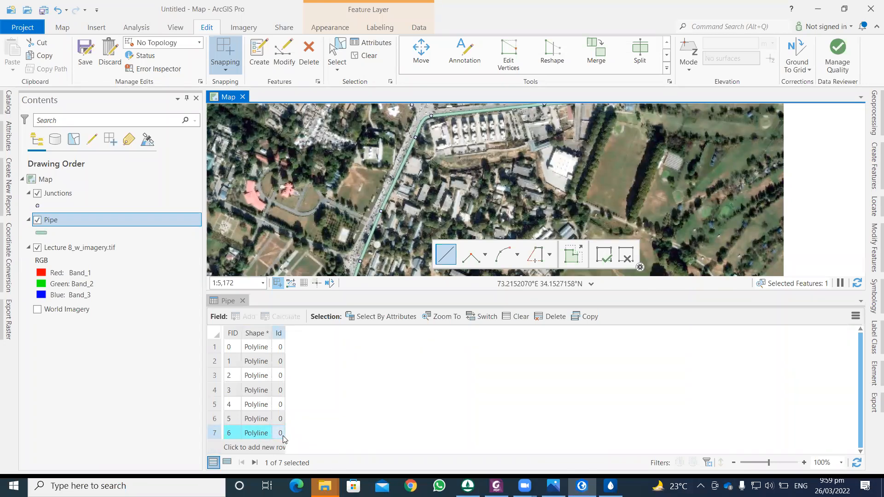
click(369, 56)
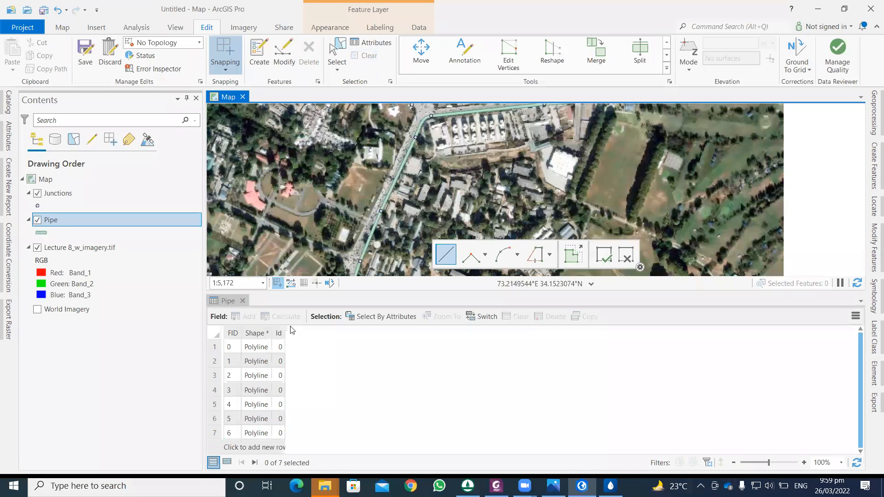
drag(284, 329, 320, 328)
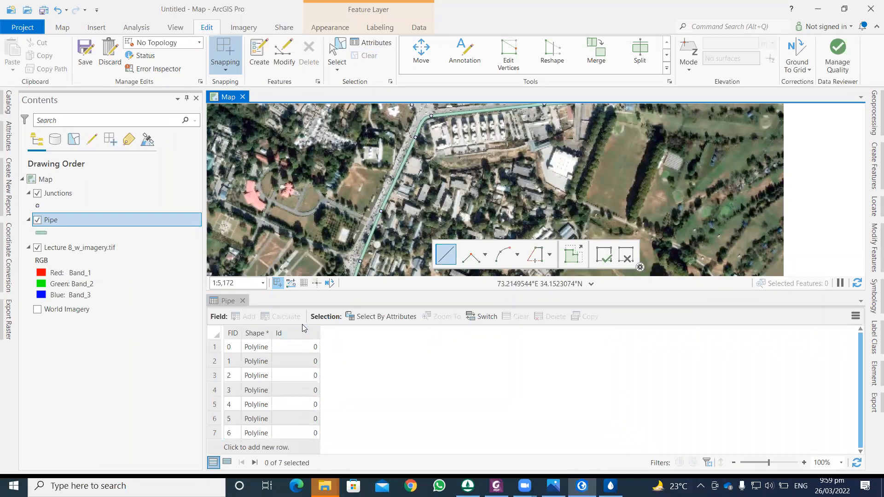
right_click(217, 347)
right_click(232, 332)
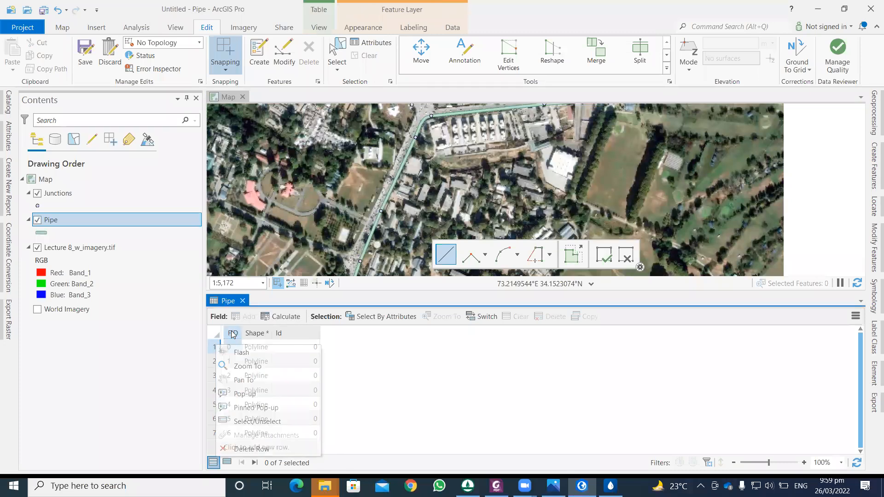
click(383, 361)
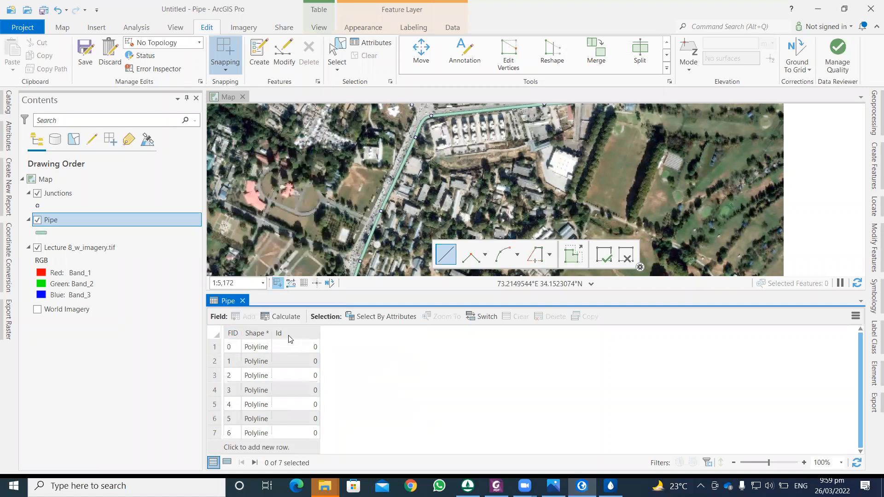
Add a new field named Length with the Double data type to the Pipe layer's fields.
right_click(265, 335)
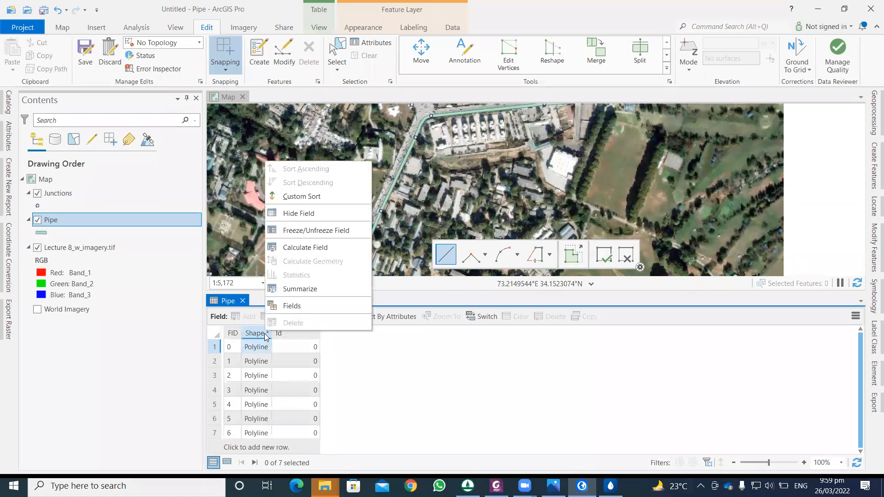
click(291, 307)
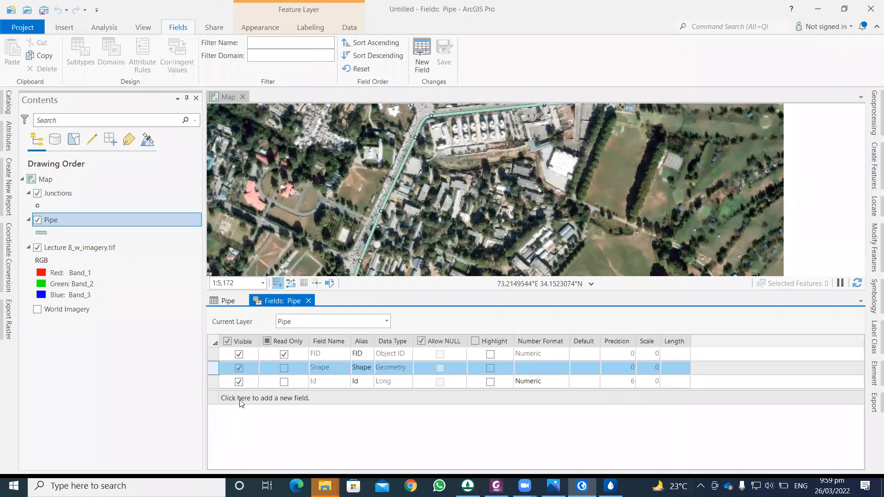
click(278, 398)
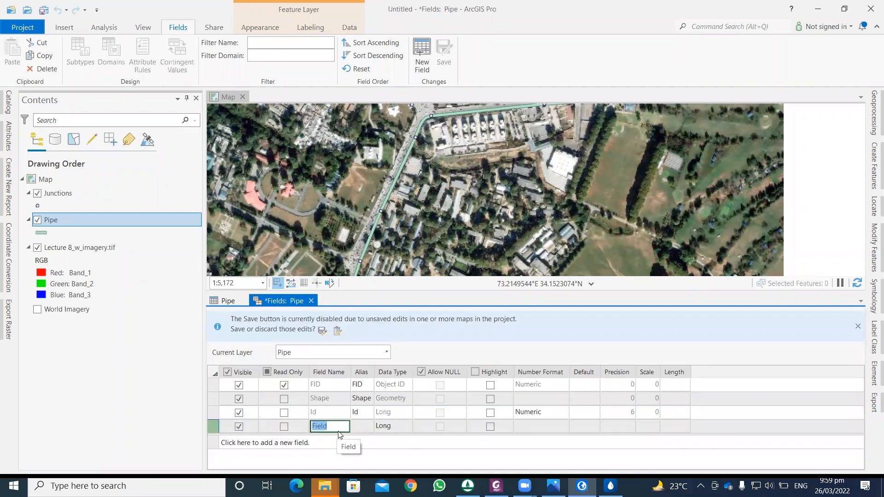
text(L)
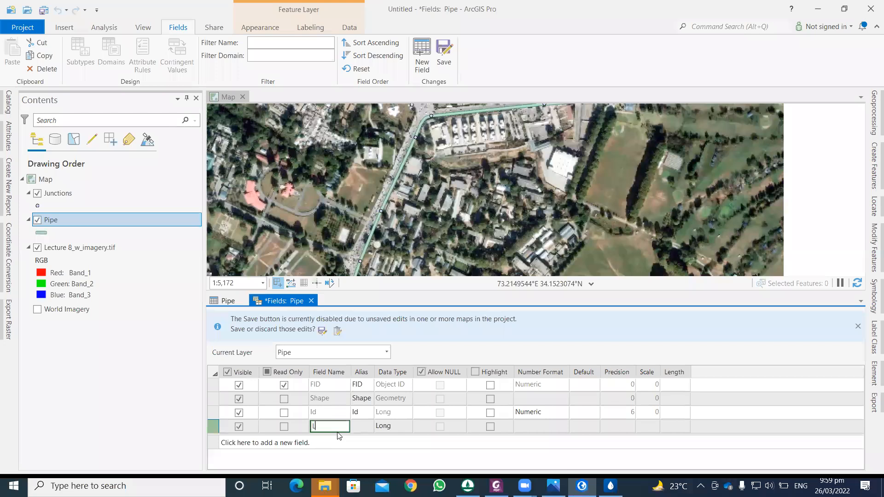
text(ength)
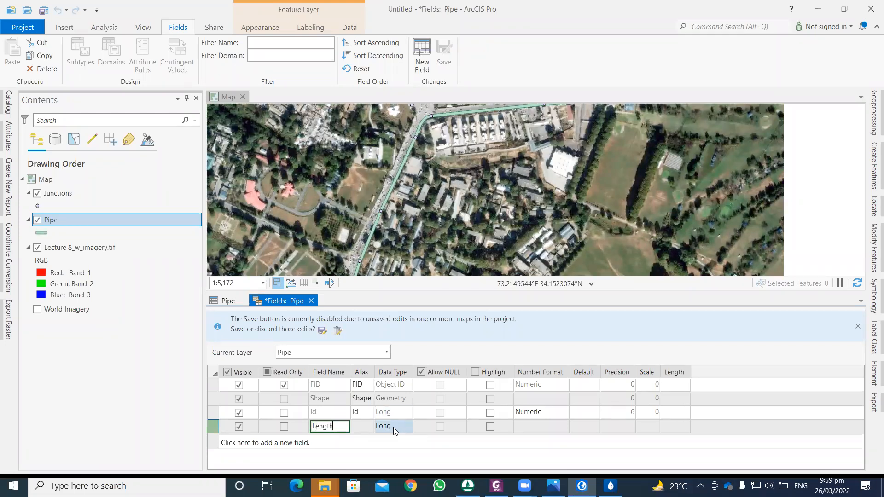
click(393, 427)
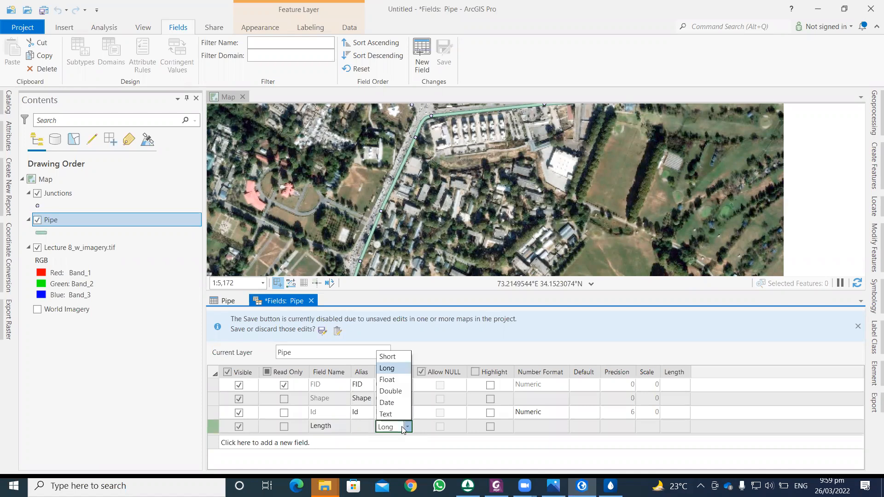
click(391, 395)
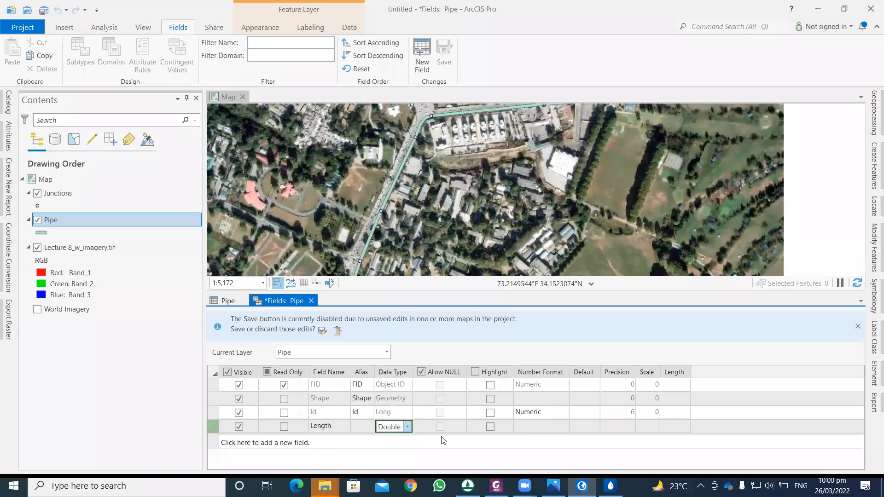
Set the Length field's number format to Numeric, rounded to 3 decimal places.
click(532, 426)
click(562, 427)
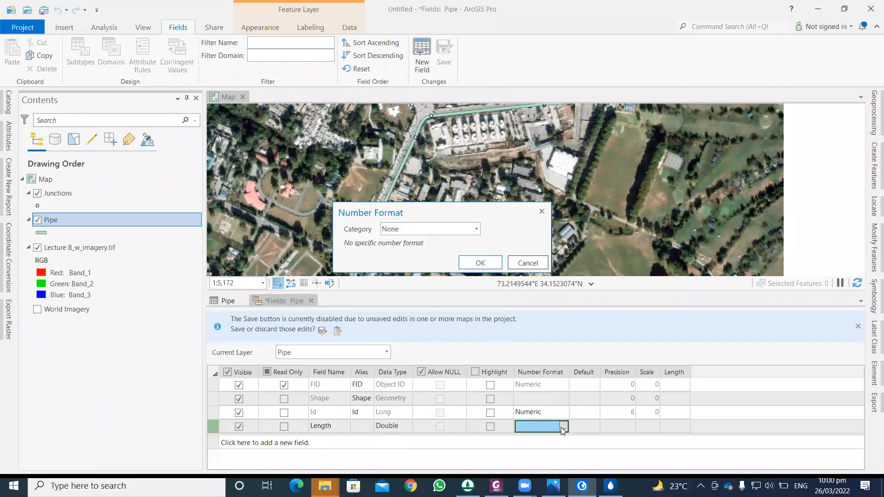
click(475, 230)
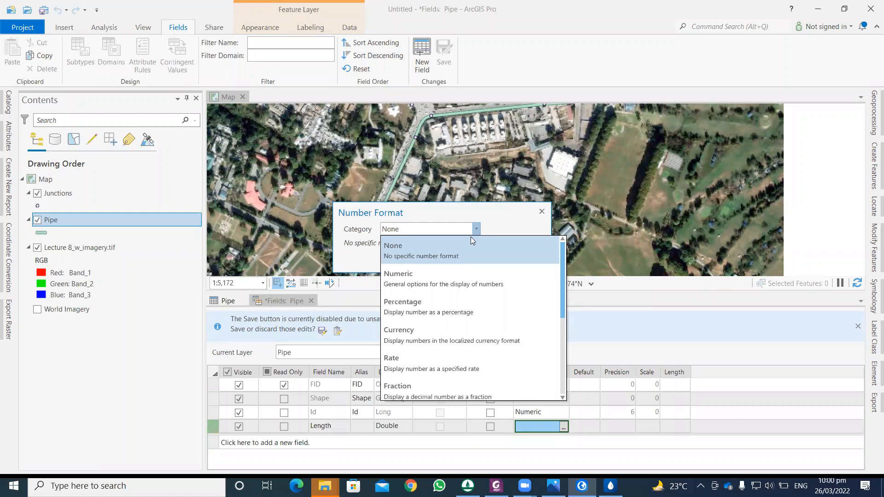
click(444, 286)
click(466, 265)
click(466, 265)
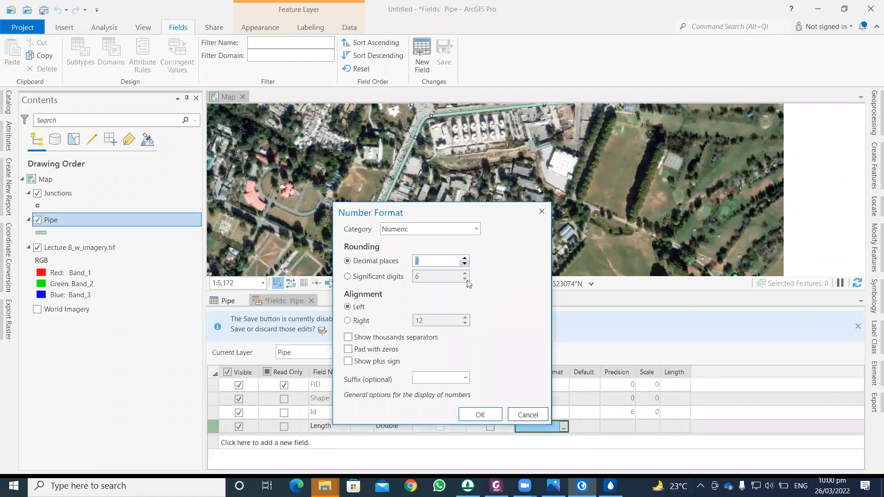
click(487, 414)
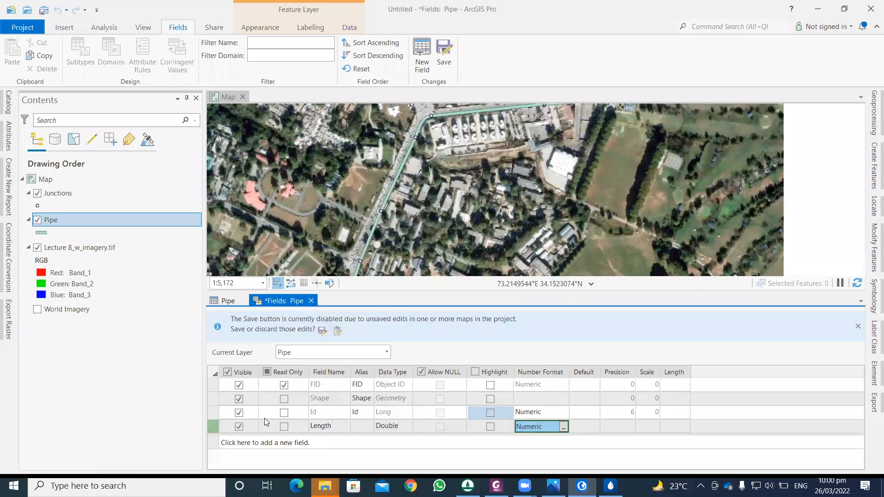
Save the pending map edits, close the Pipe fields view and save its field changes.
click(212, 411)
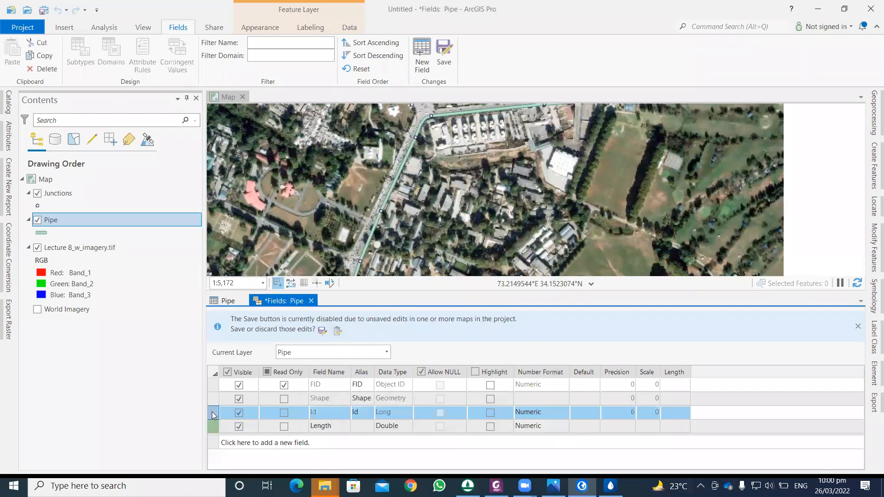
click(322, 331)
click(311, 300)
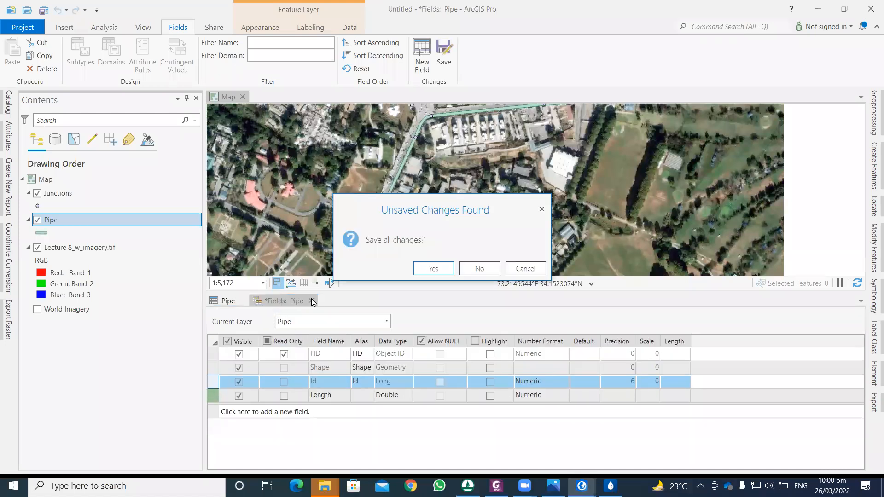
click(422, 267)
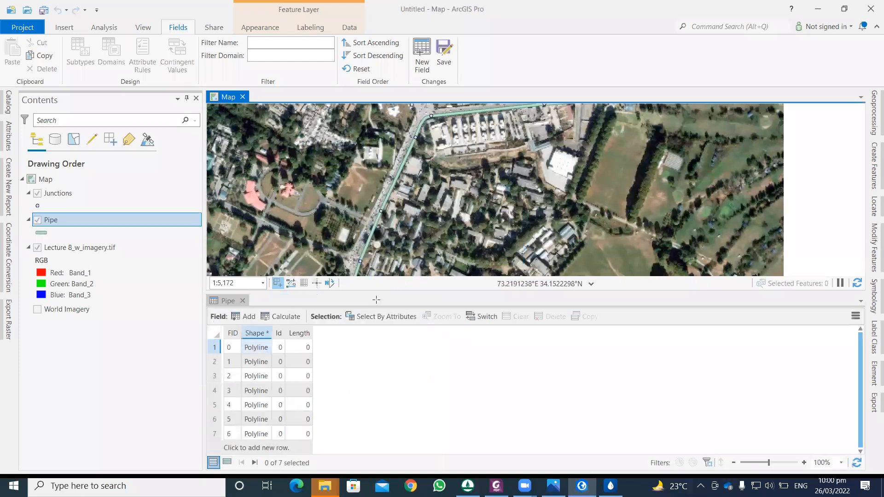
Start Calculate Geometry for the Pipe layer's Length field and choose the Length property.
right_click(300, 334)
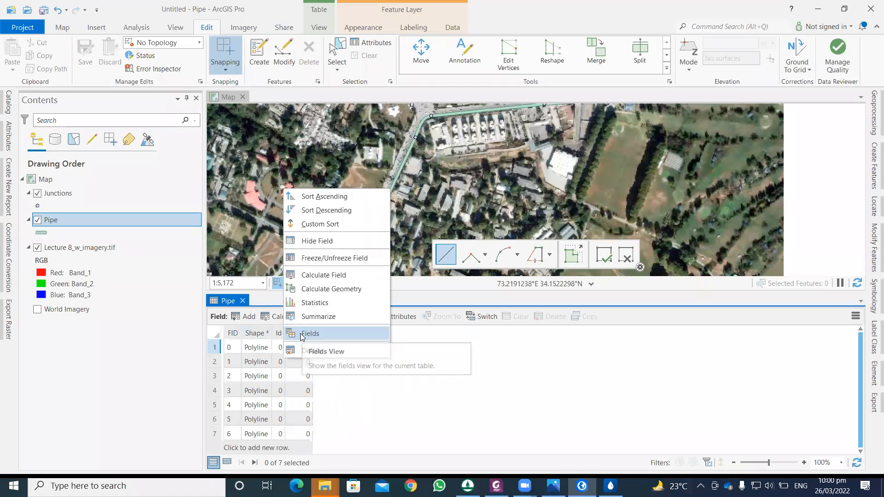
click(321, 290)
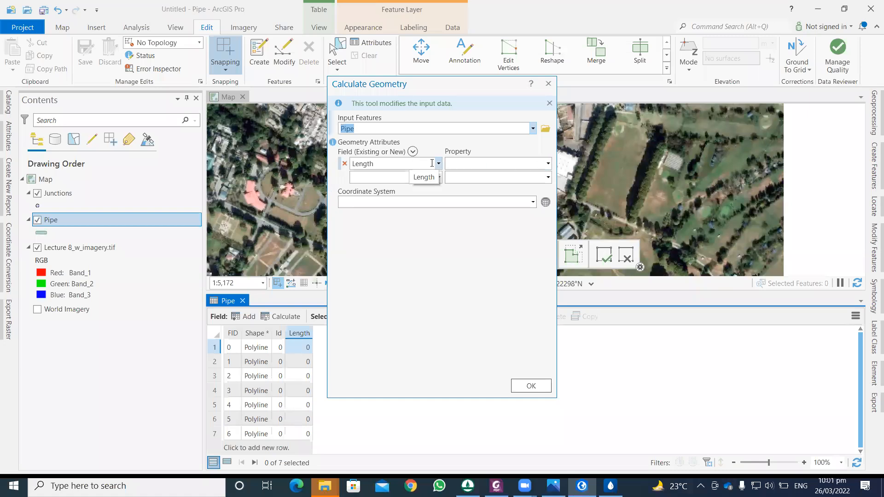
click(547, 163)
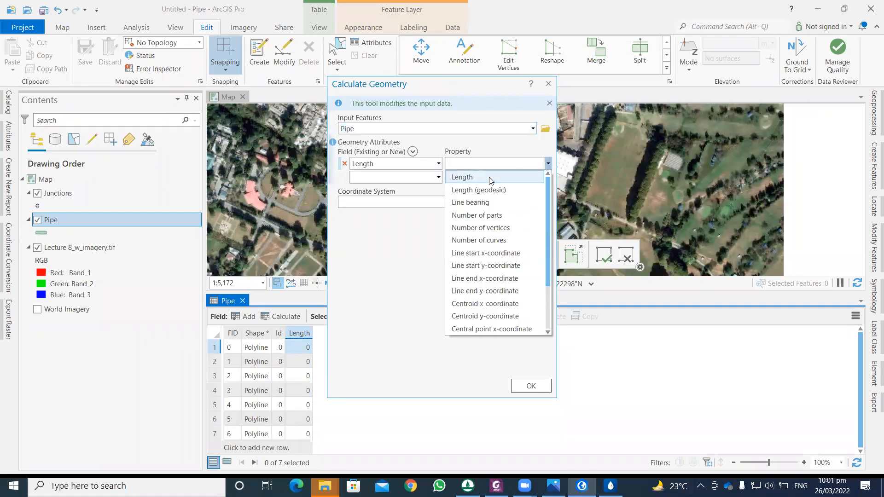
scroll(483, 253, down, 2)
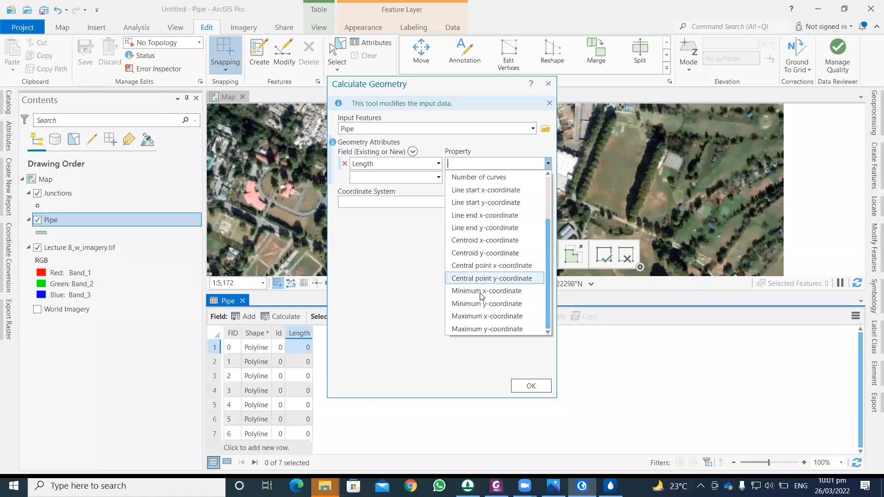
scroll(481, 285, up, 2)
click(470, 177)
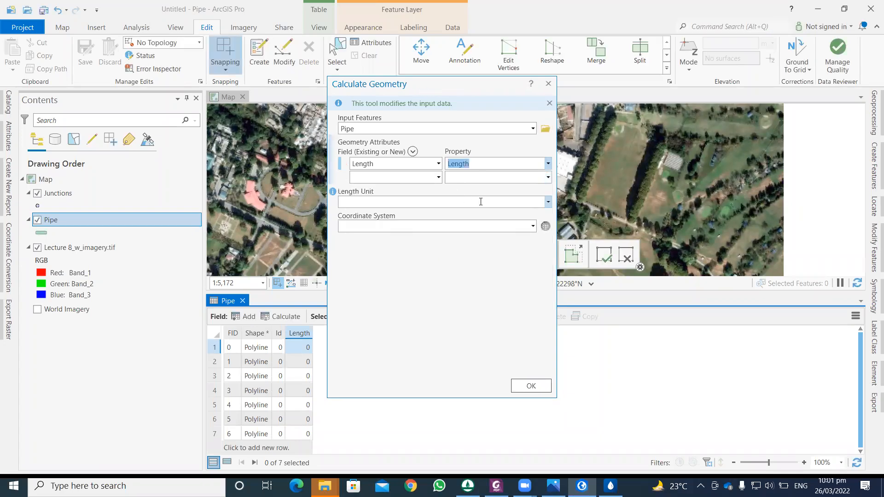
Set the length unit to Meters and the coordinate system to the Pipe layer's WGS_1984_UTM_Zone_43N, and run the geometry calculation.
click(548, 202)
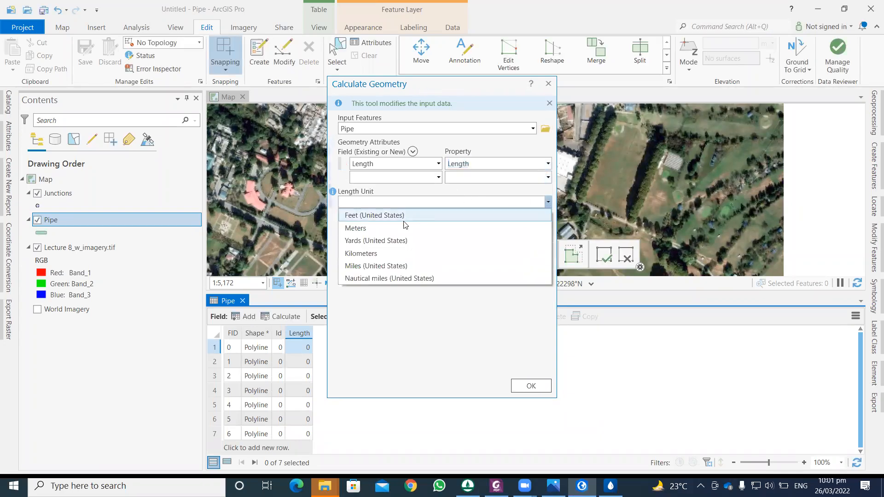
click(500, 227)
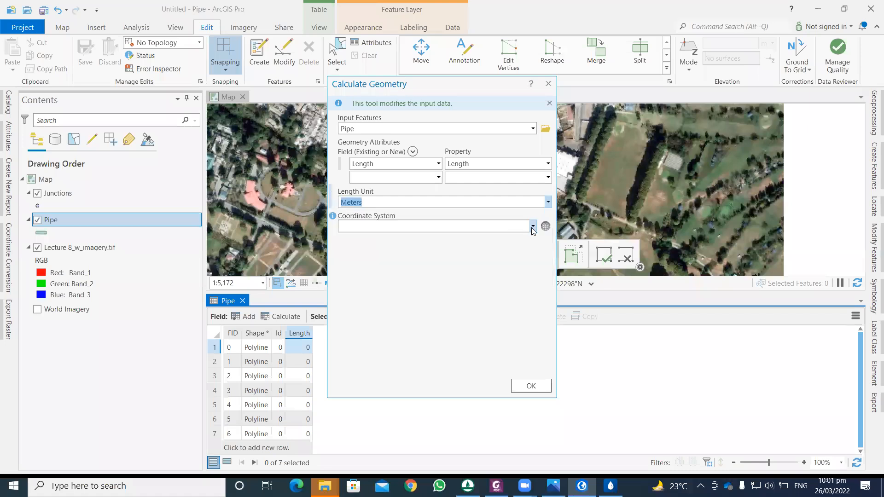
click(532, 226)
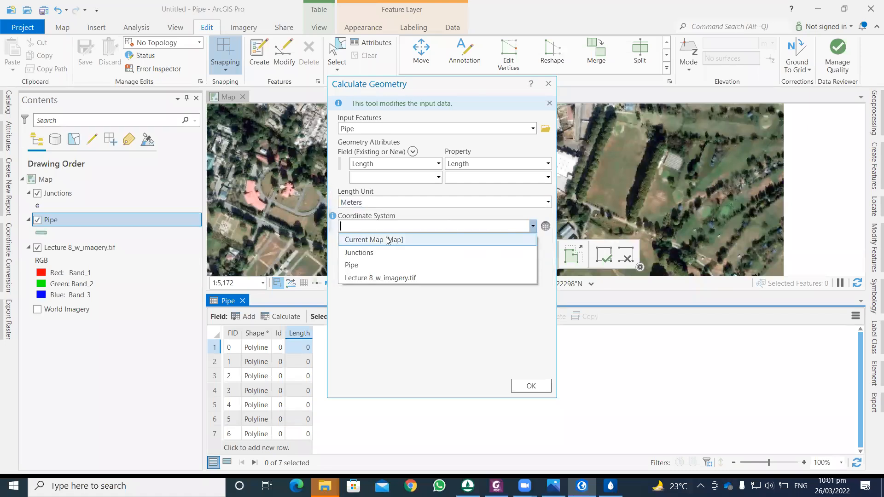
click(362, 266)
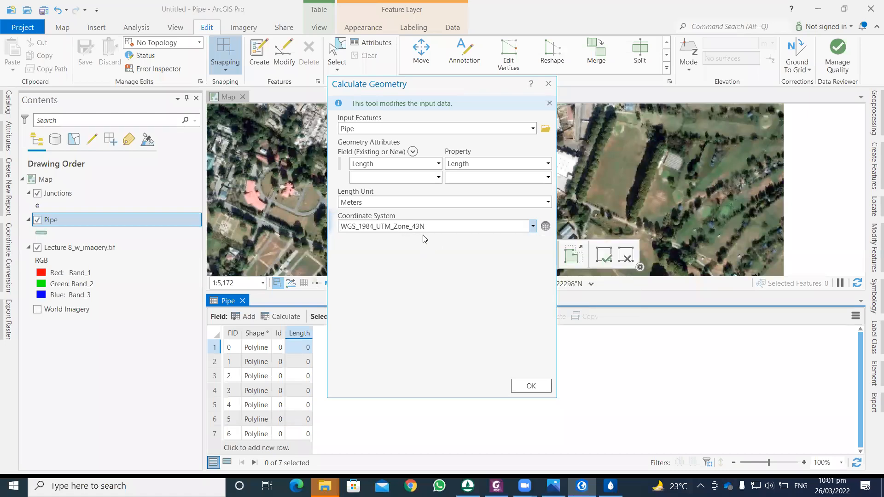
click(530, 386)
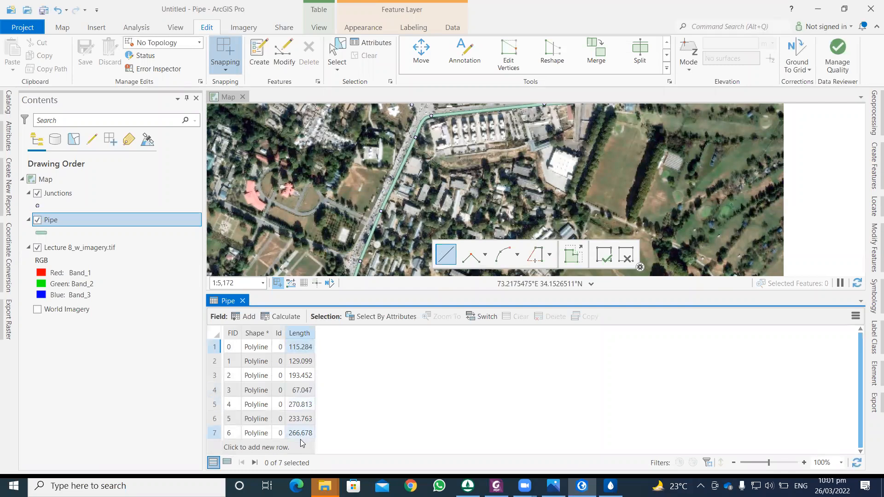
Close the Pipe attribute table and save the project as Lecture 8 (GIS) inside Watergem's Lecture 8 (GIS) folder.
click(242, 301)
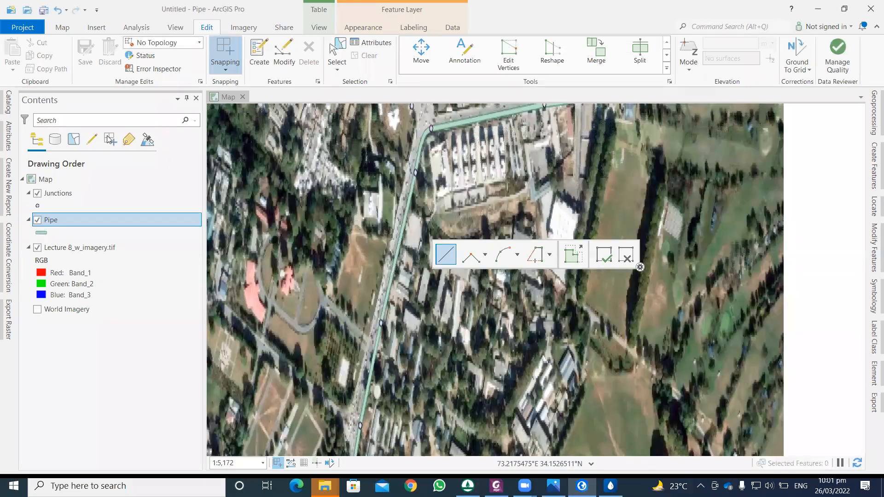
key(ctrl+s)
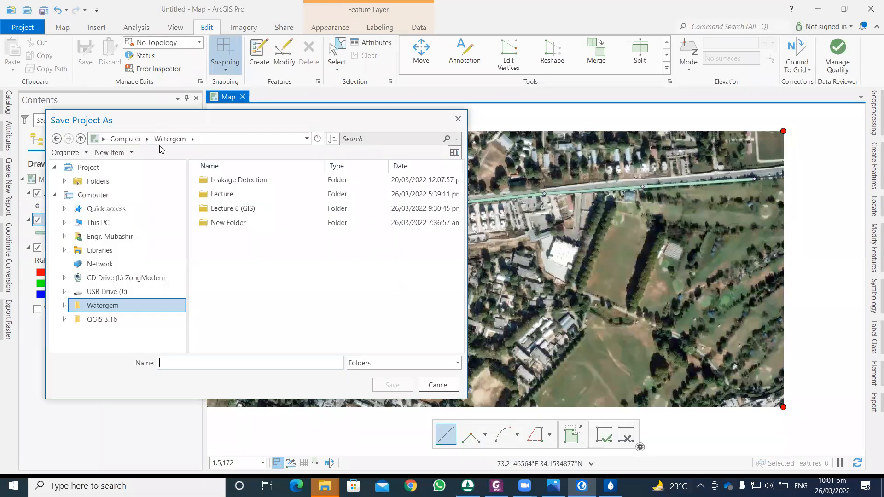
double_click(234, 206)
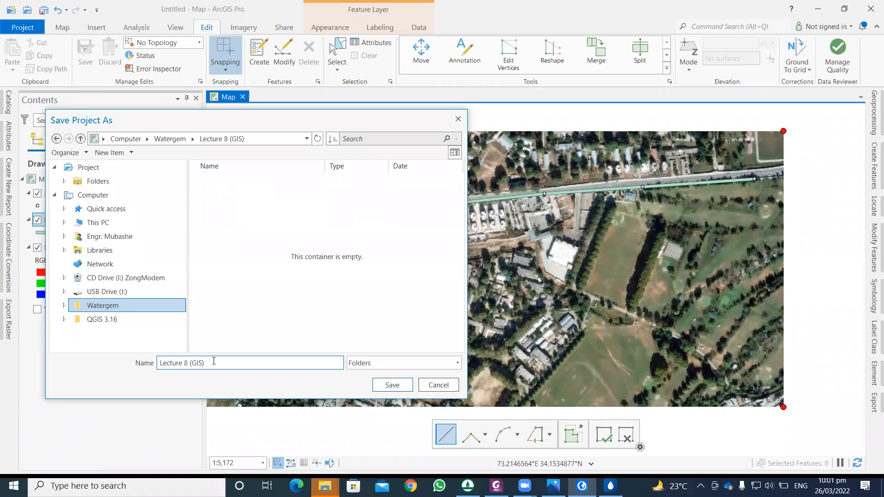
click(392, 384)
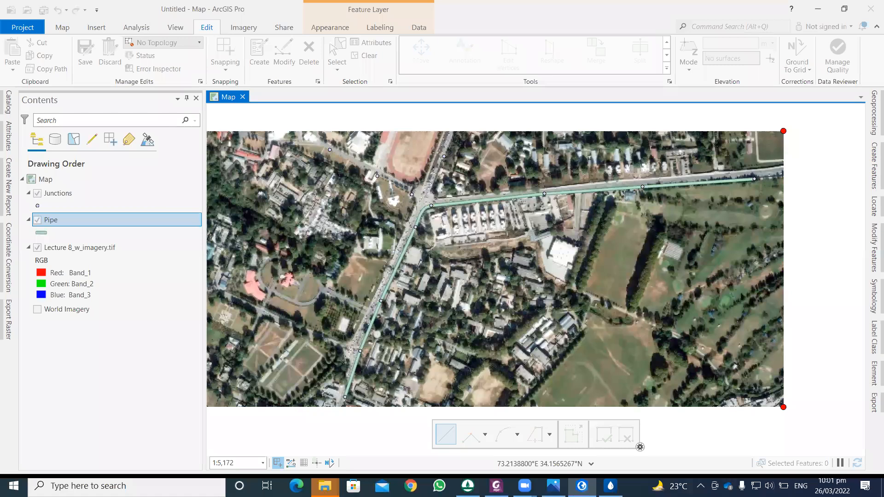
key(ctrl+s)
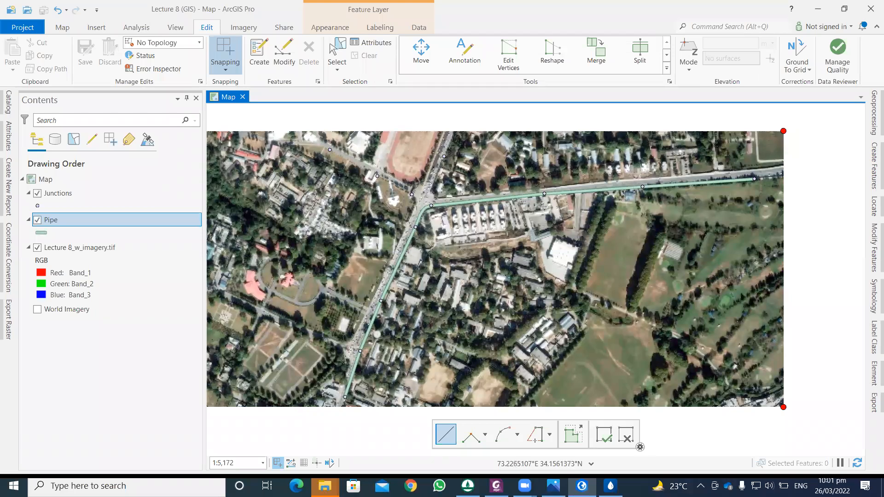
click(78, 232)
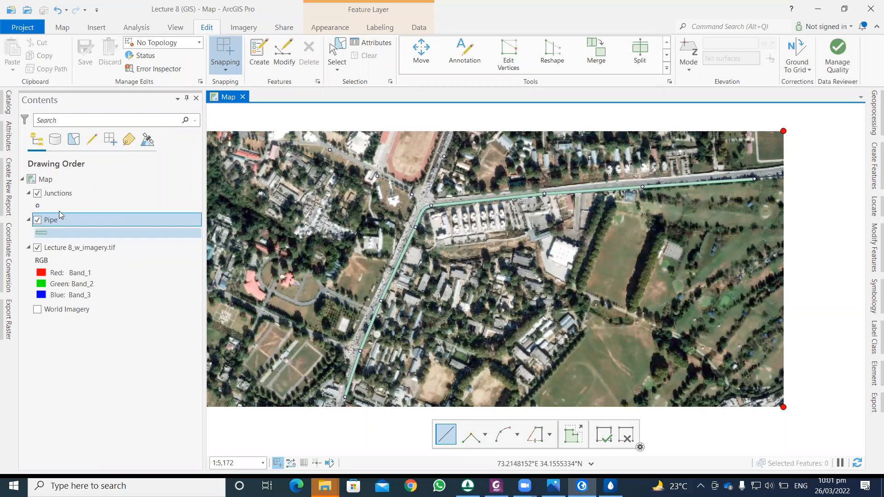
Add the Lecture 8_elev.tif elevation raster from the project's Lecture 8 (GIS) folder to the map without calculating statistics.
click(9, 104)
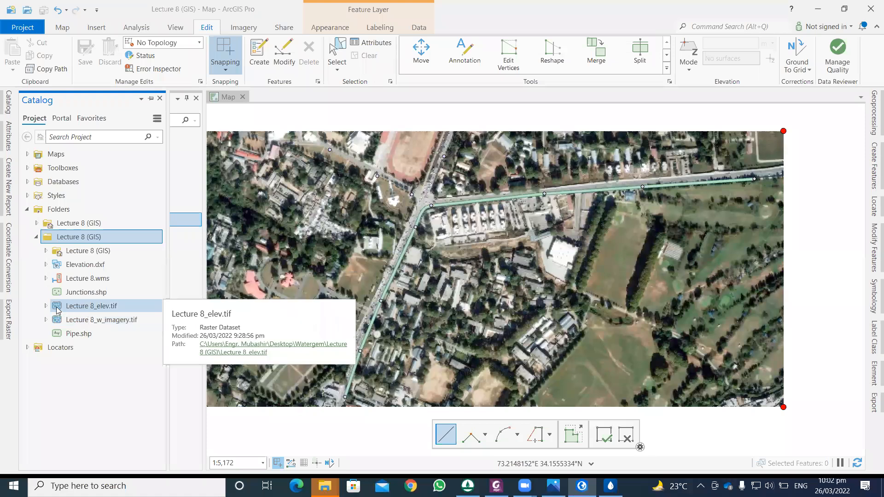
double_click(72, 308)
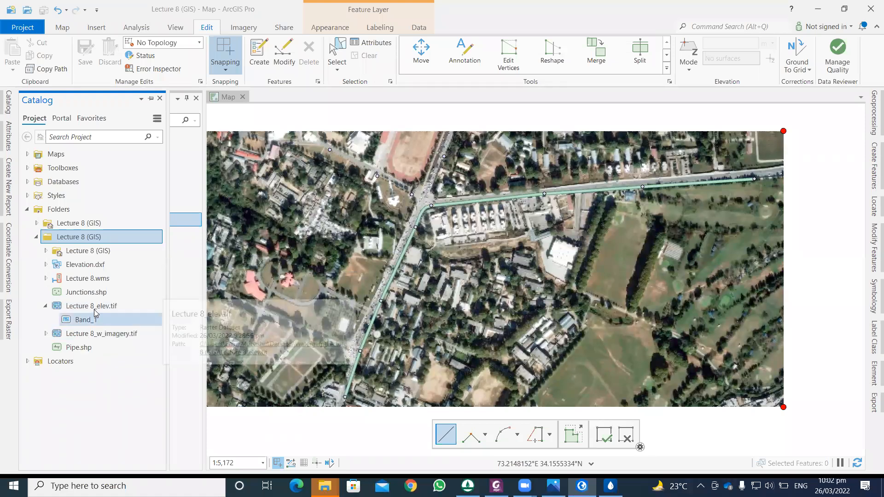
drag(94, 309, 228, 324)
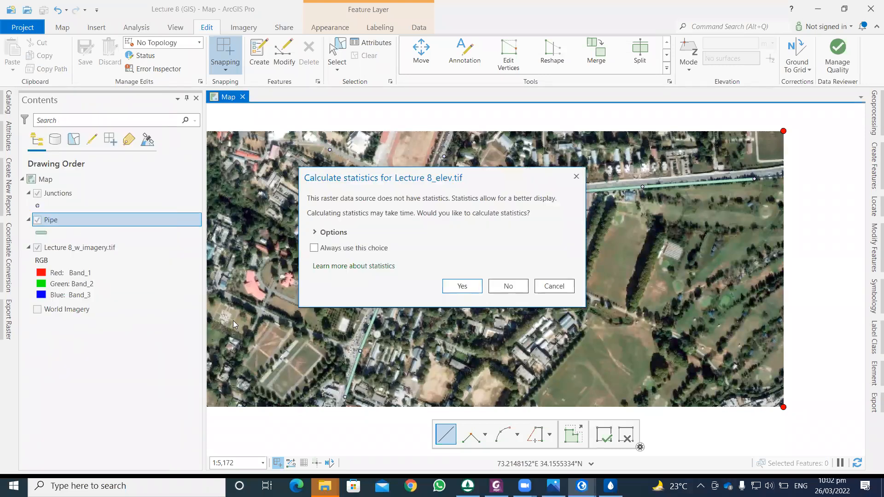
click(508, 286)
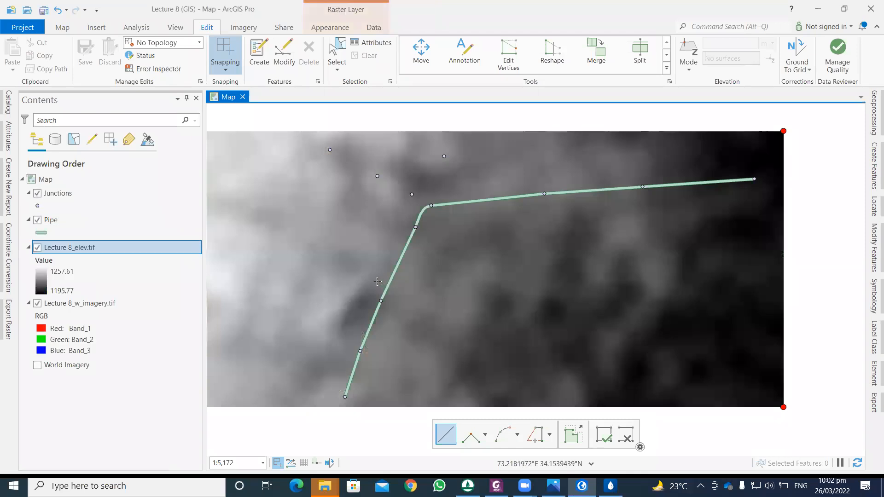
click(38, 248)
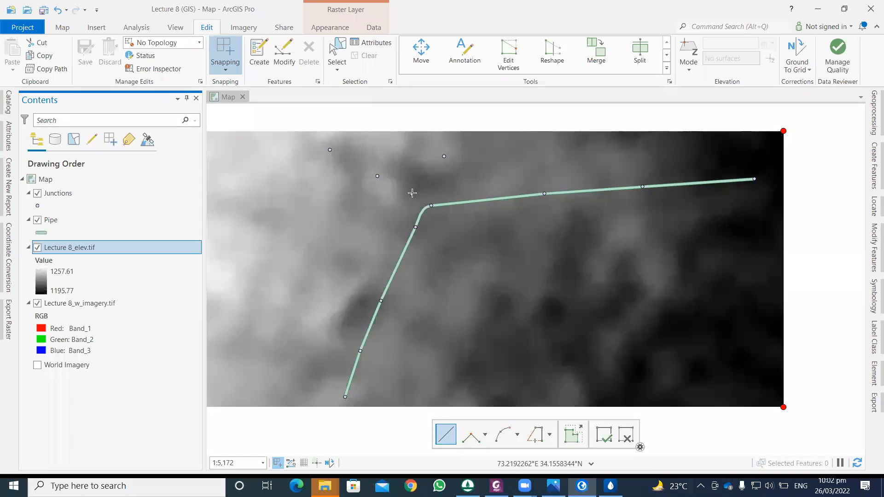
Leave the Create Feature Class tool and return to the geoprocessing tool search.
scroll(412, 193, up, 2)
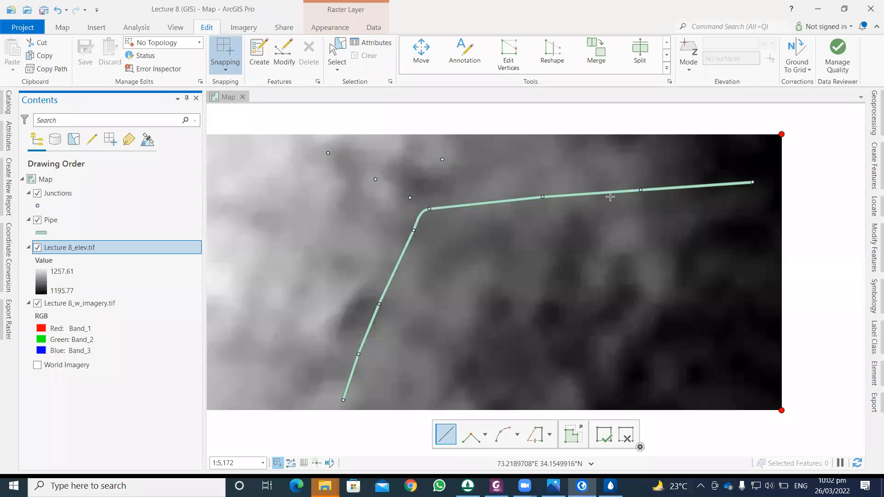
click(872, 131)
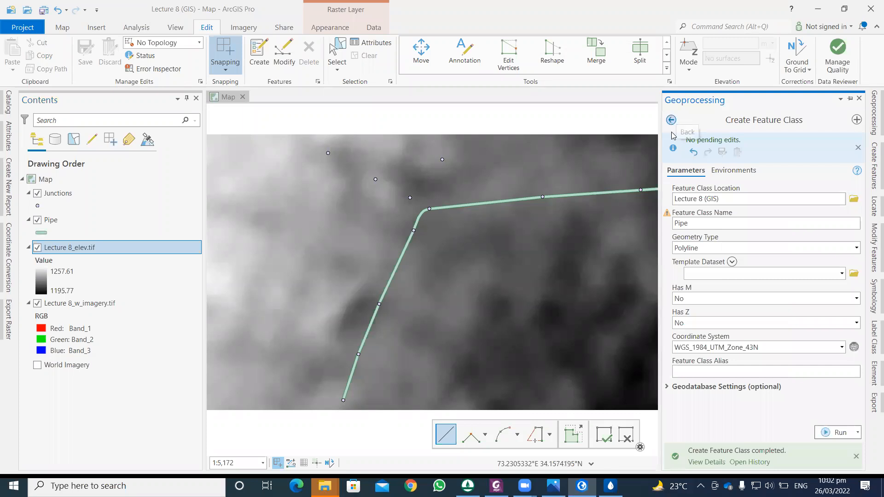
click(671, 121)
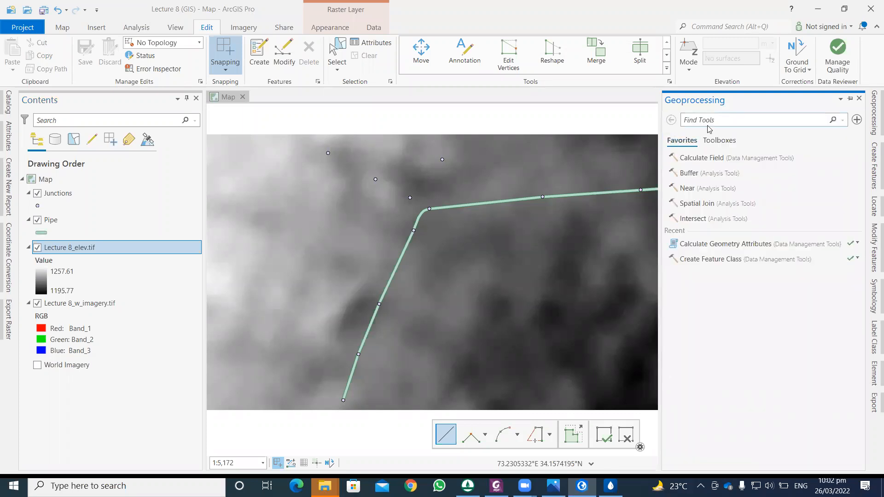
Show the geoprocessing tools and search them for "extract values from".
click(284, 54)
click(176, 28)
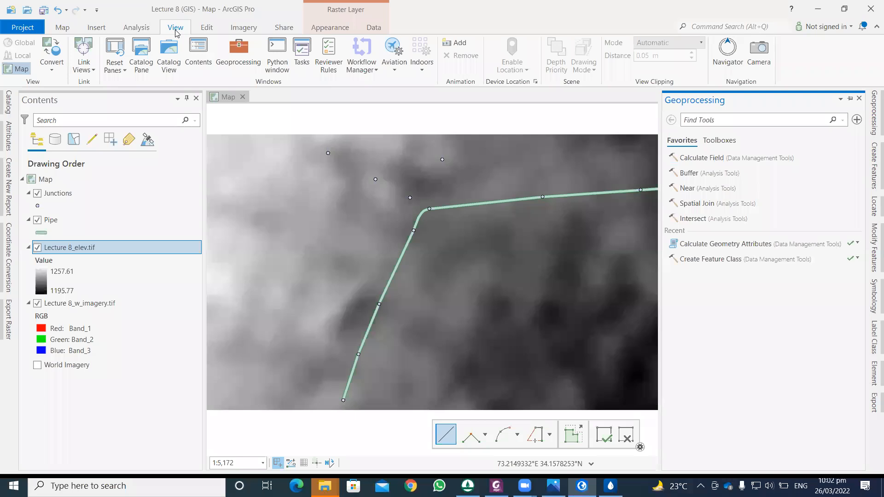
click(238, 57)
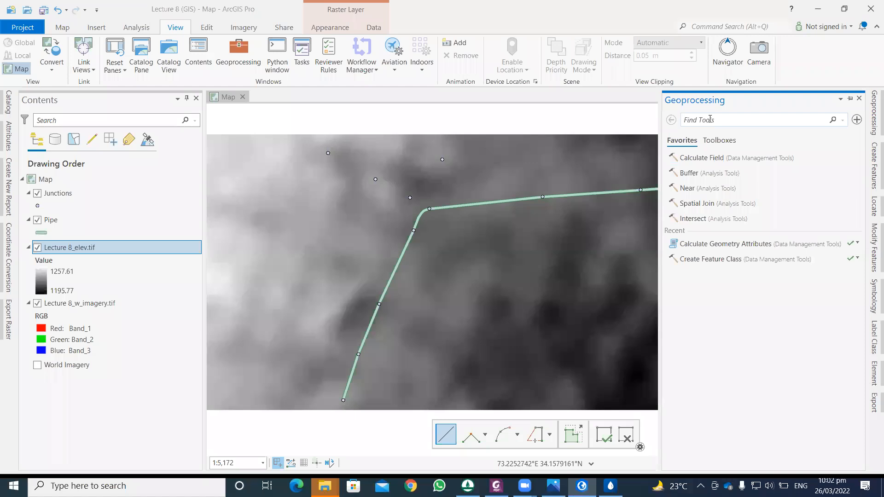
text(extr)
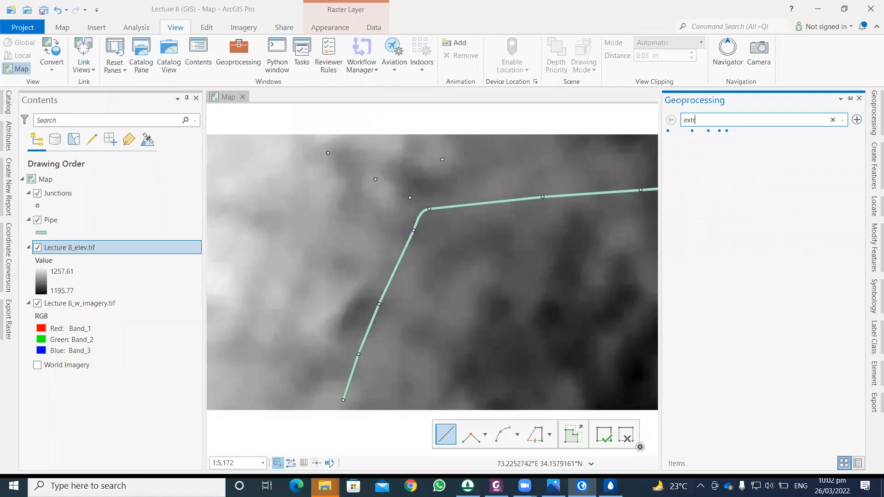
text(act values from)
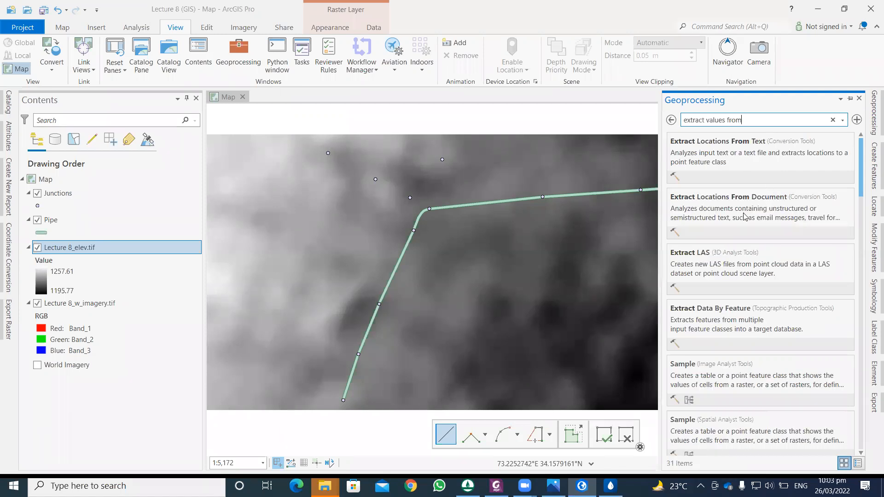
scroll(744, 216, down, 3)
scroll(744, 216, down, 5)
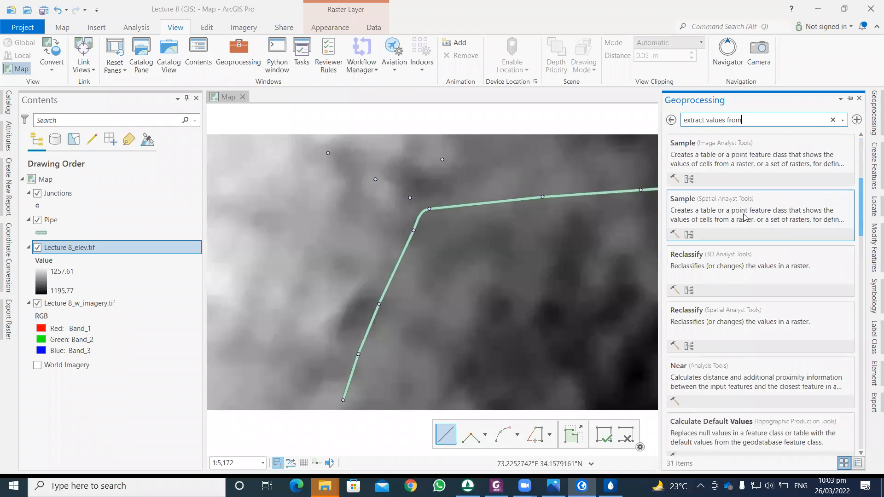
scroll(745, 216, up, 4)
Change the tool search to "extract values to point" and open the Extract Values to Points tool.
drag(742, 120, 706, 119)
key(BackSpace)
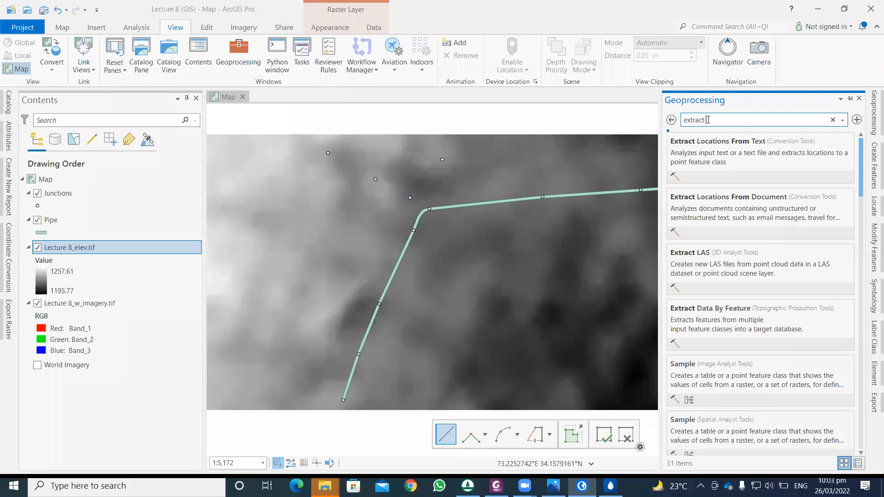
key(BackSpace)
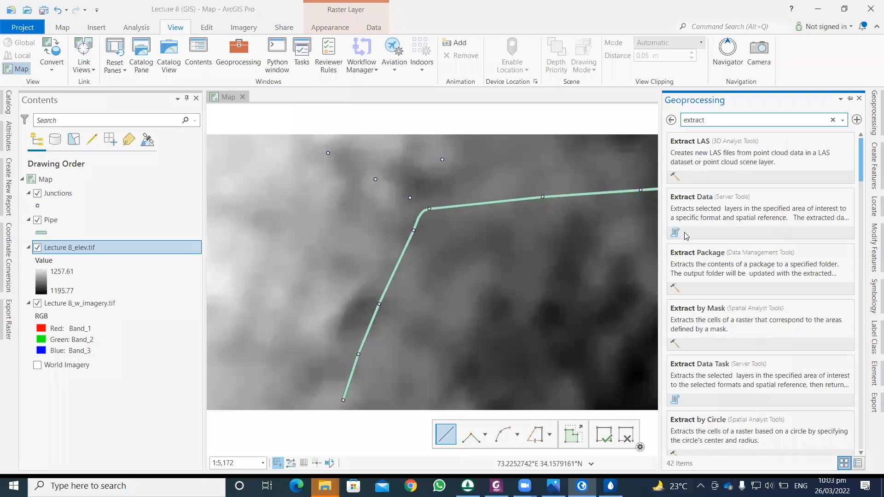
scroll(699, 286, down, 3)
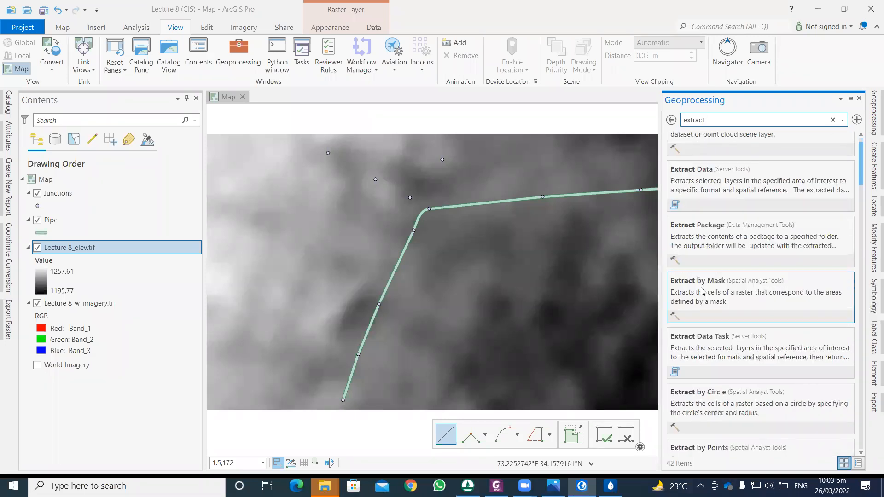
scroll(701, 291, down, 4)
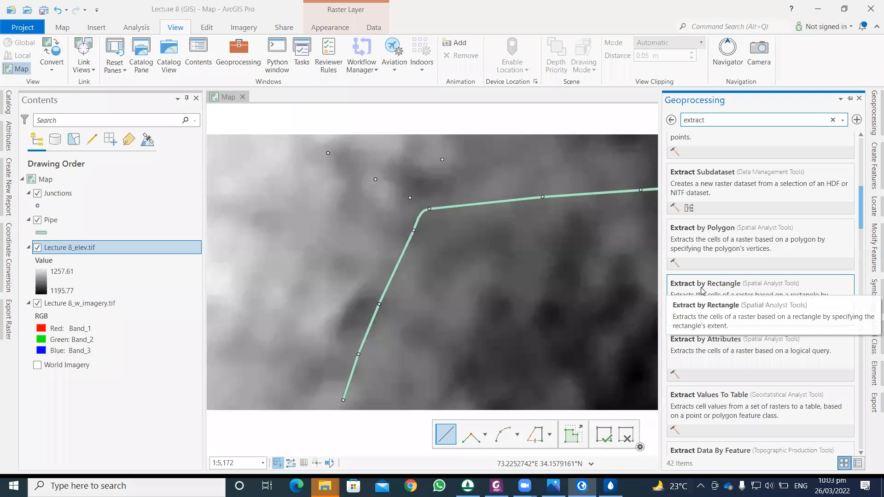
scroll(702, 290, down, 4)
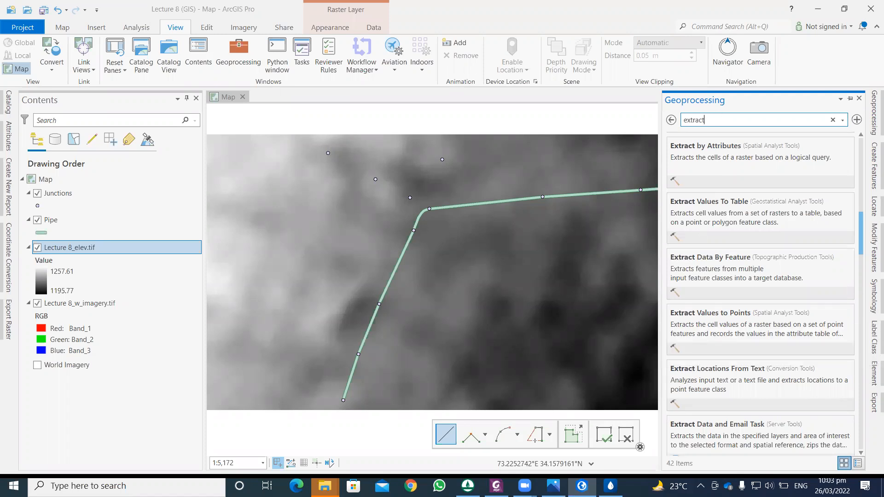
text(valu)
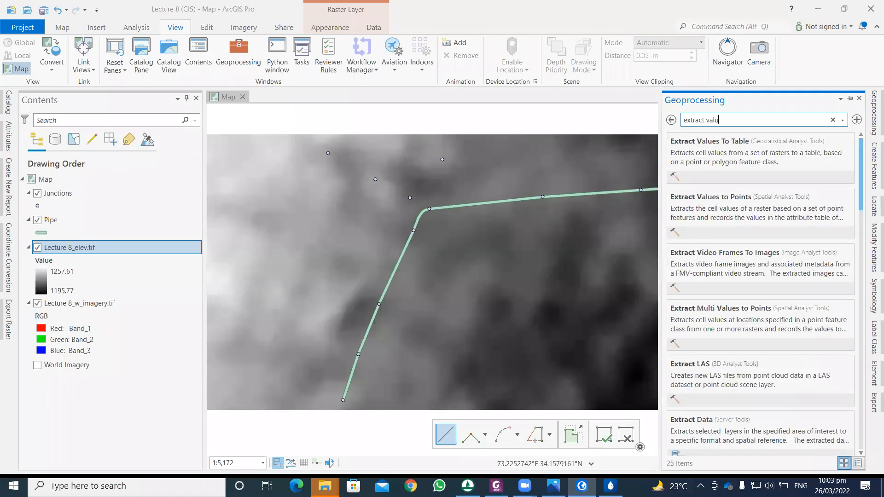
text(es to)
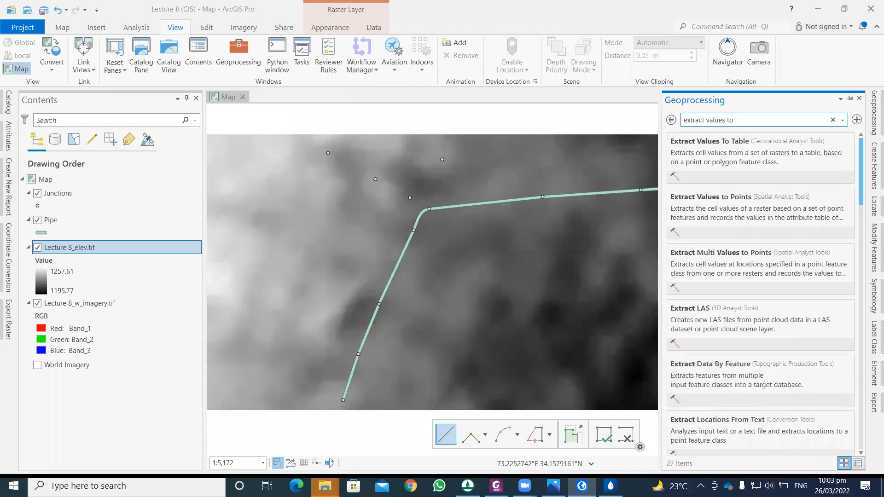
text( point)
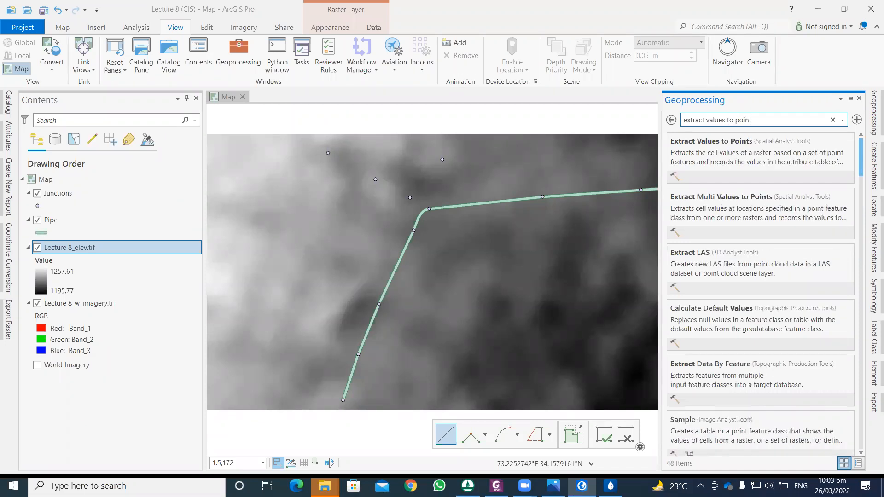
click(721, 148)
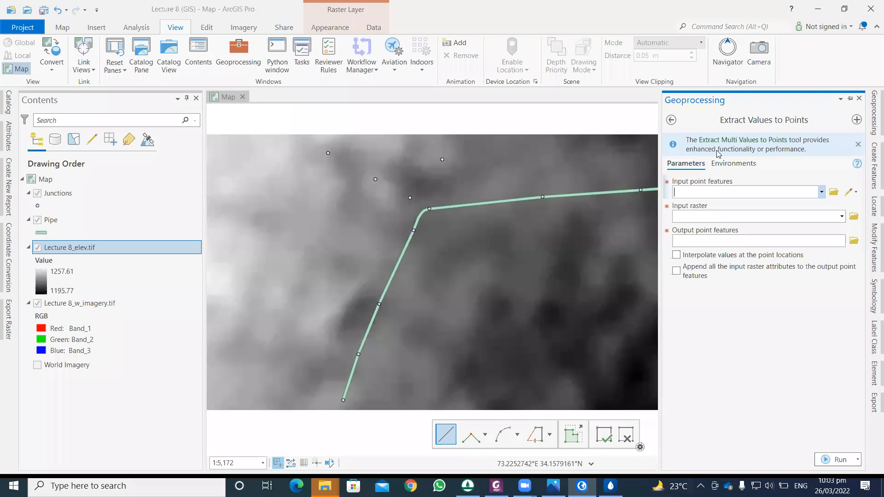
Set Junctions as the input point features and Lecture 8_elev.tif as the input raster.
click(821, 193)
click(821, 193)
click(821, 193)
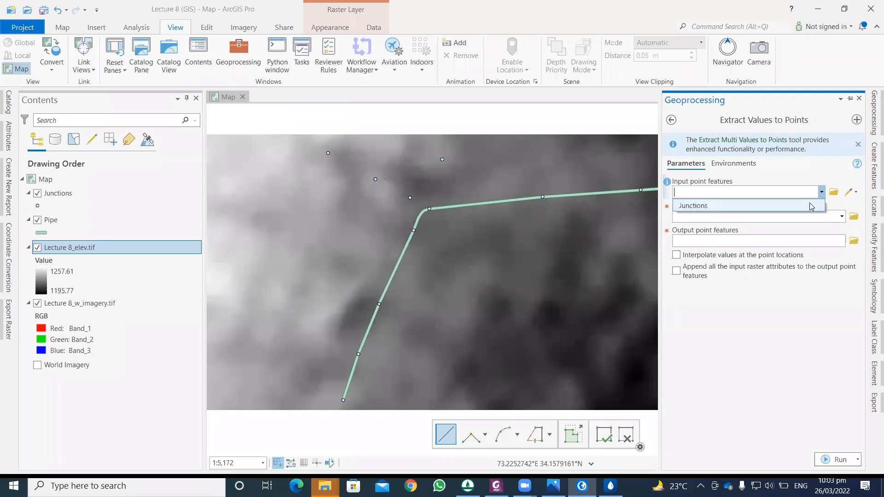
click(693, 205)
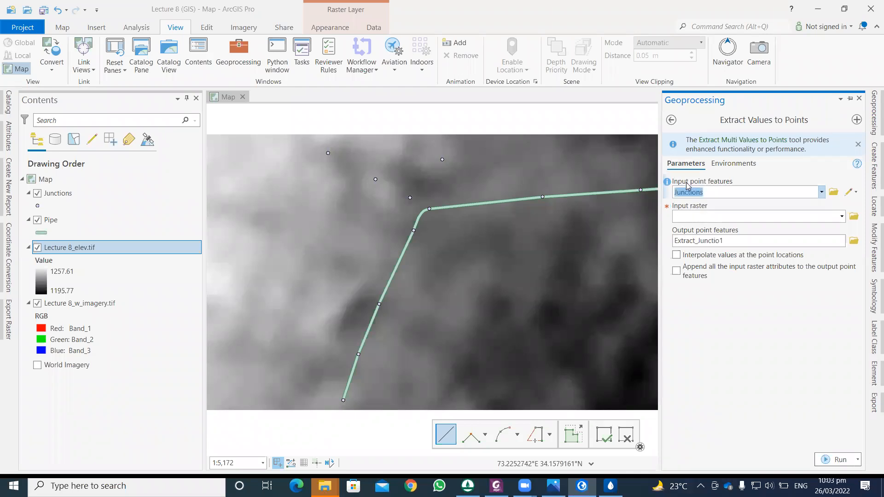
click(841, 216)
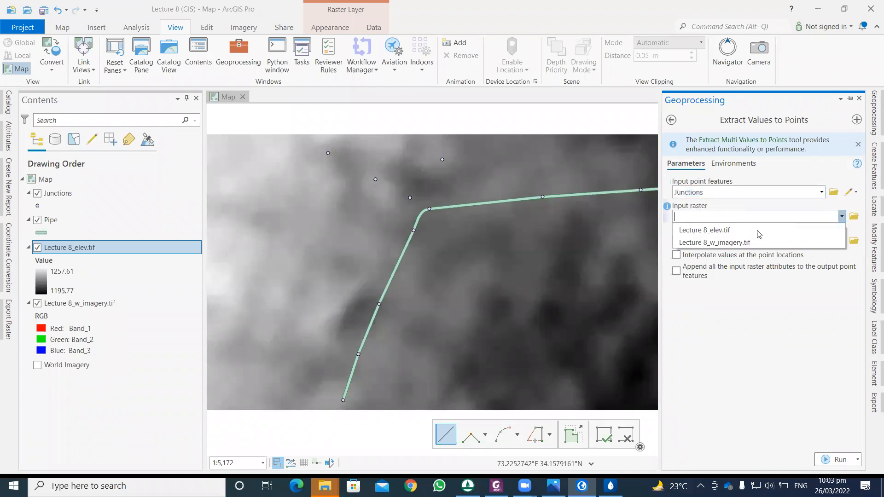
click(717, 232)
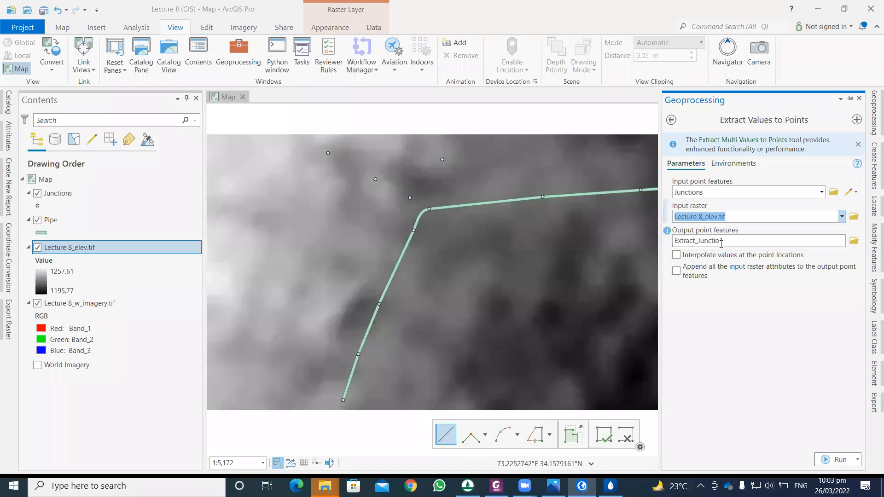
Set the output to Jtns_with_Elevation in the Desktop folder Watergem > Lecture 8 (GIS) and run the extraction.
click(854, 241)
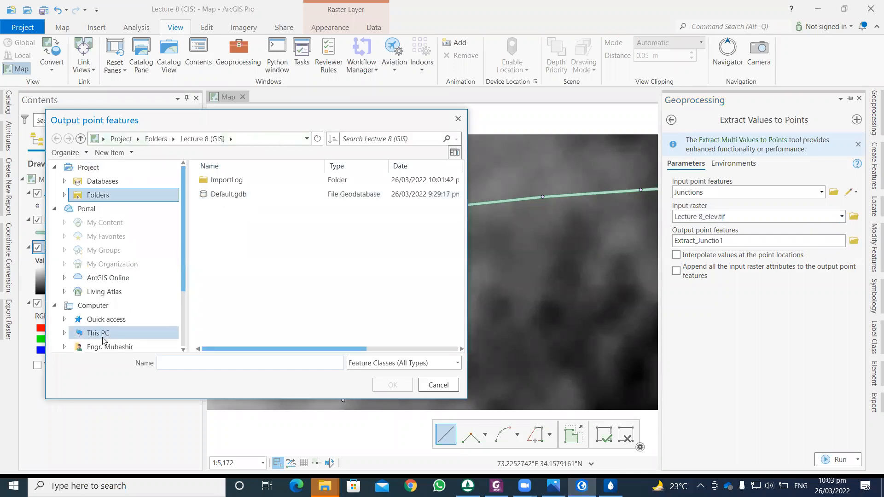
click(99, 334)
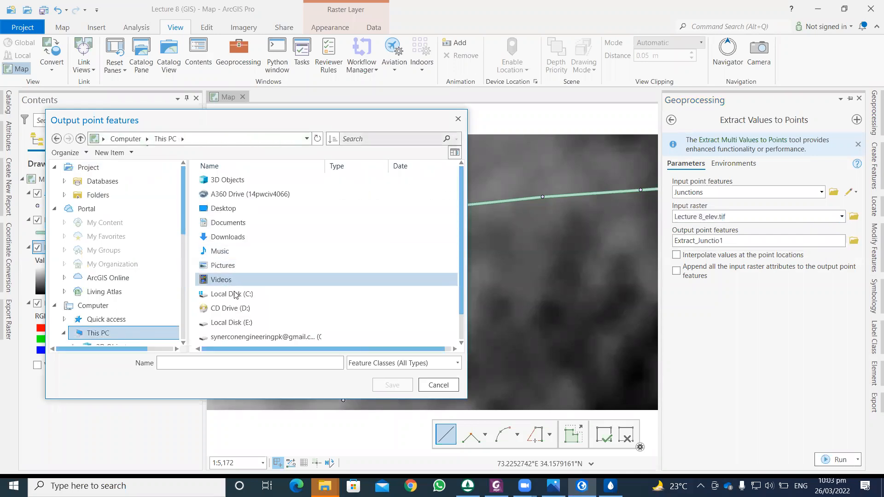
double_click(226, 209)
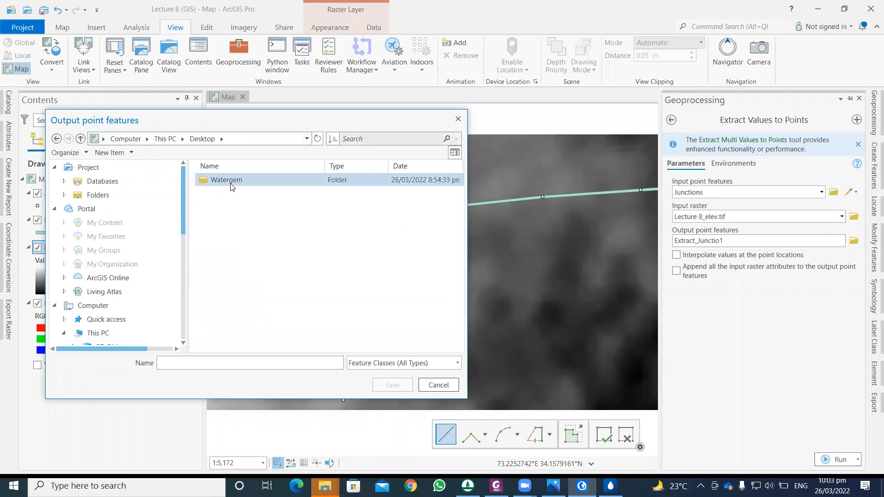
double_click(228, 180)
double_click(230, 209)
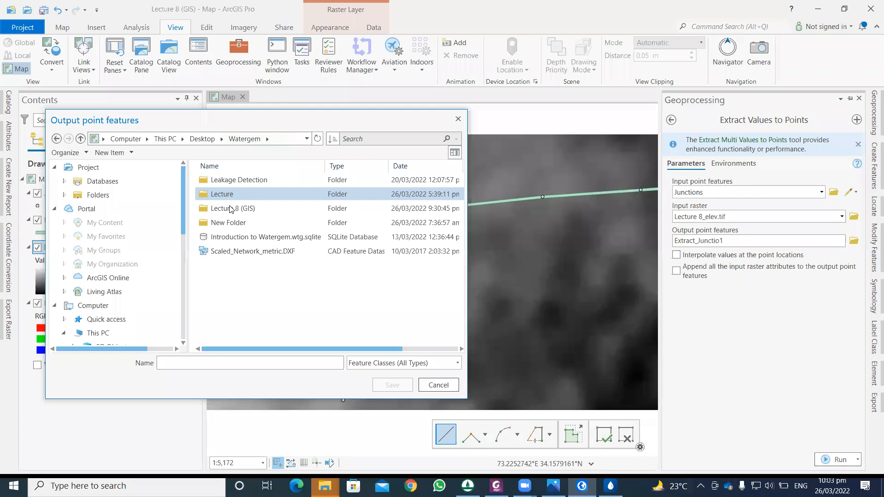
click(199, 365)
text(J)
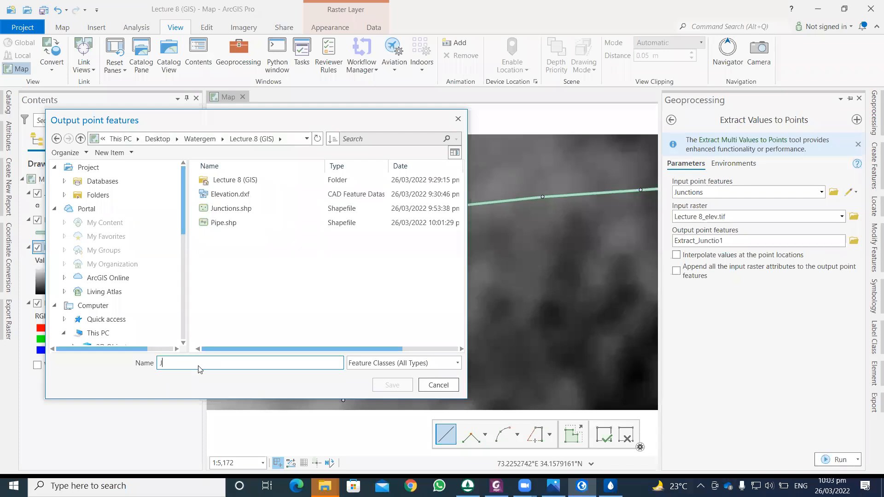
text(tns_with_Elevation)
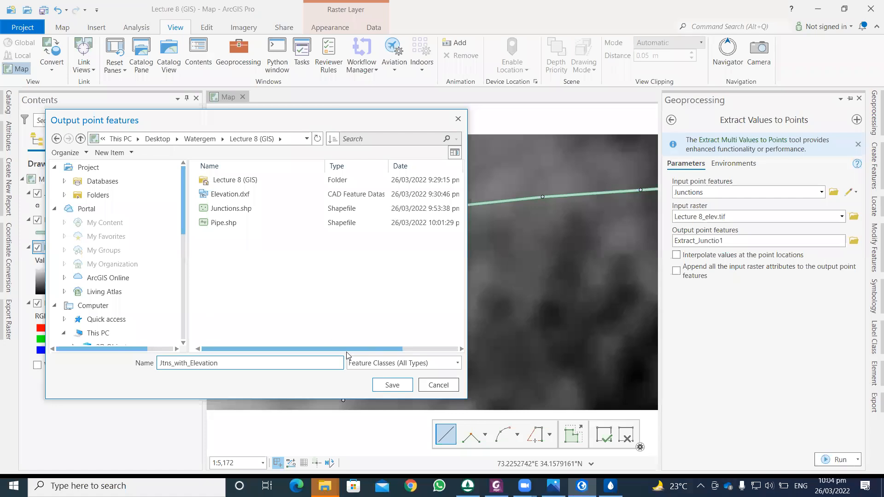
click(383, 384)
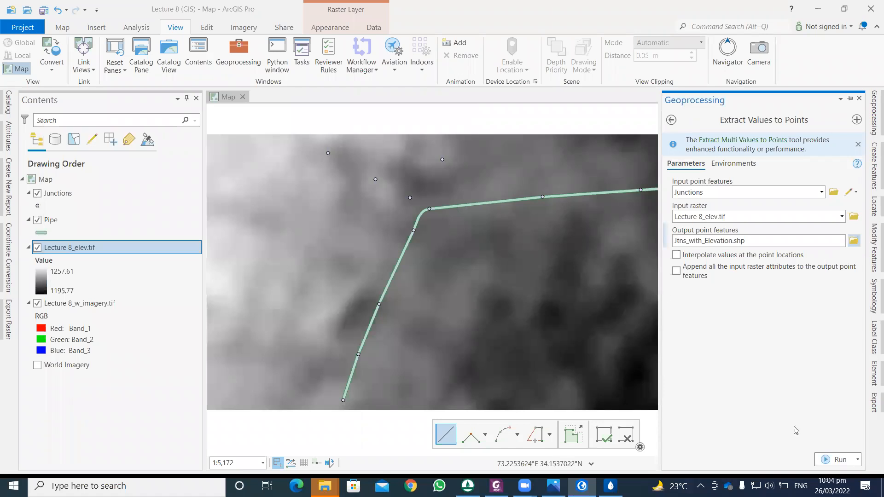
click(840, 462)
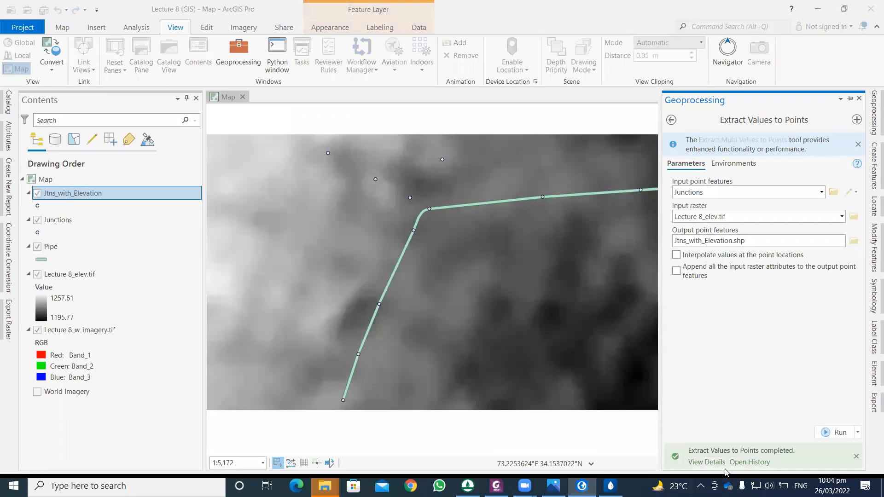
Open the Jtns_with_Elevation attribute table, widen the RASTERVALU column and examine the elevation extracted for each junction.
right_click(85, 195)
click(70, 197)
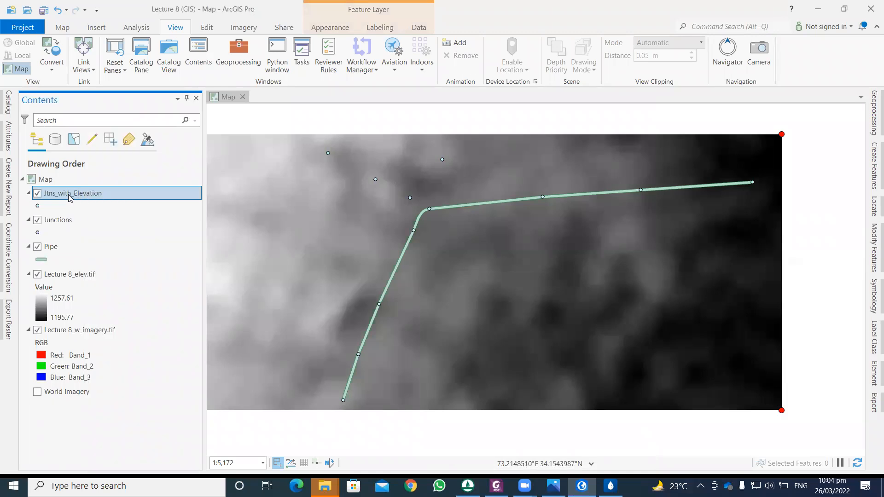
click(104, 244)
click(70, 197)
right_click(70, 197)
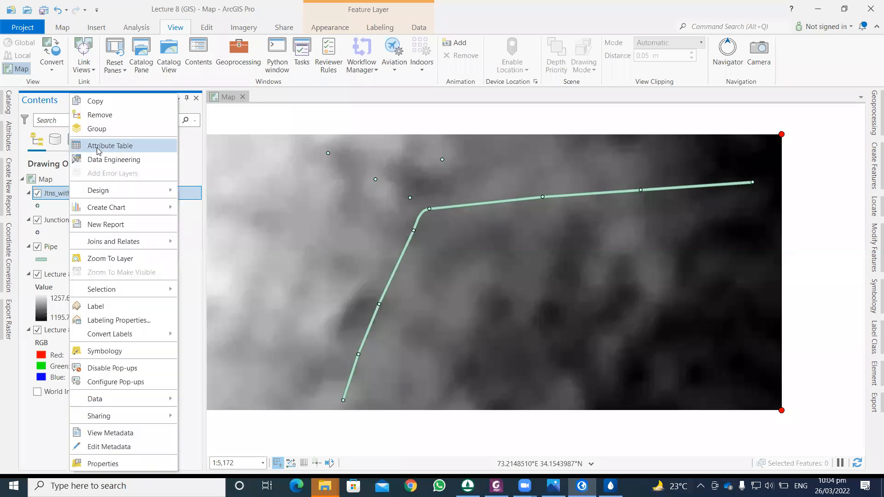
click(99, 146)
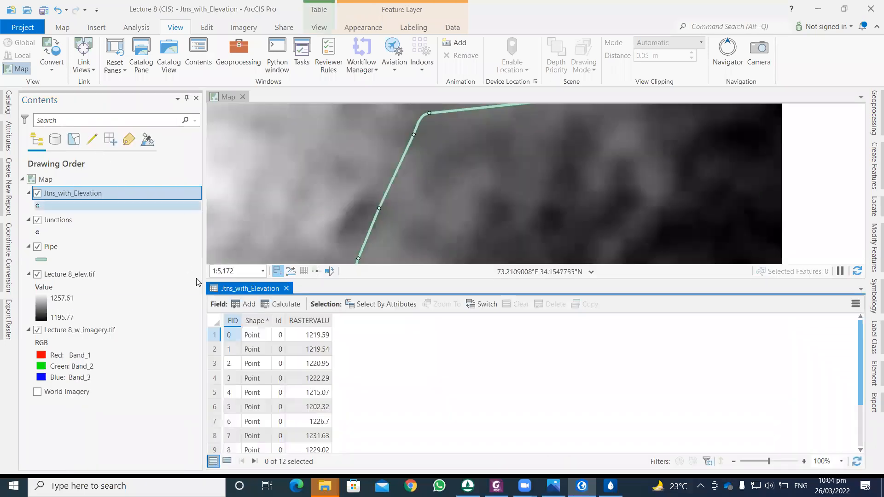
drag(331, 321, 376, 319)
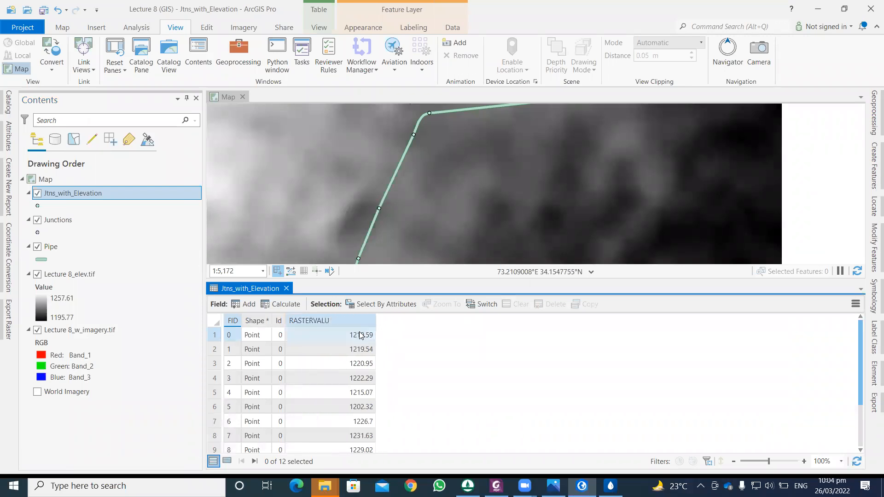
scroll(361, 338, down, 2)
scroll(361, 350, up, 2)
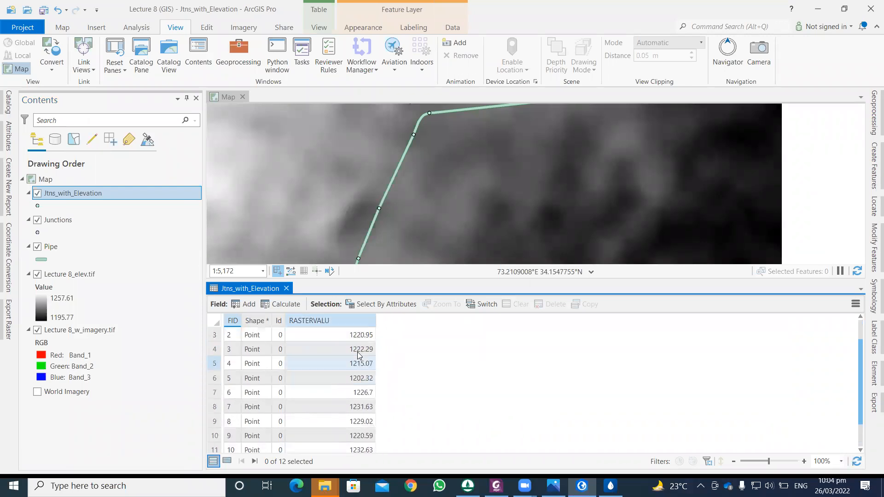
scroll(366, 350, up, 2)
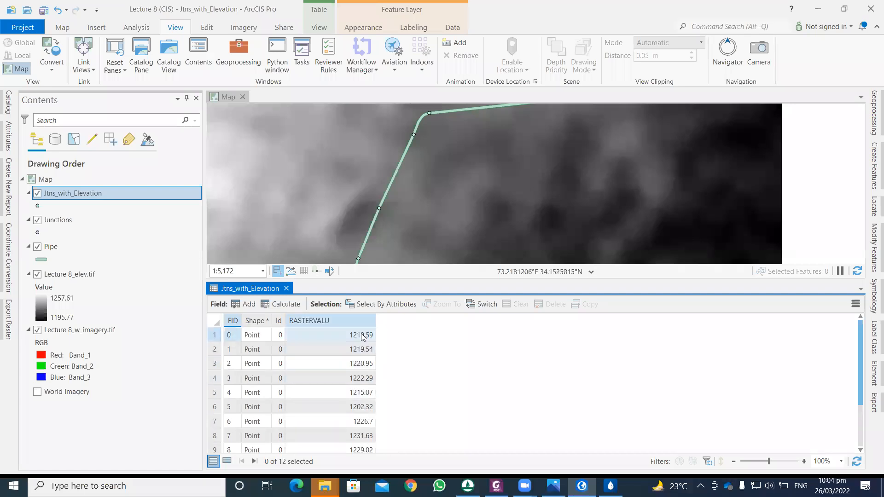
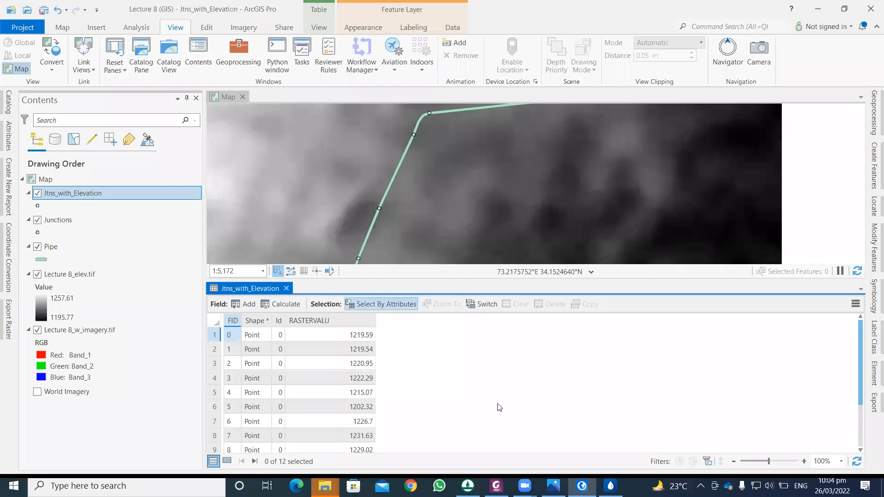
Switch to WaterGEMS and delete all the existing junctions and pipes drawn over the imagery.
click(610, 486)
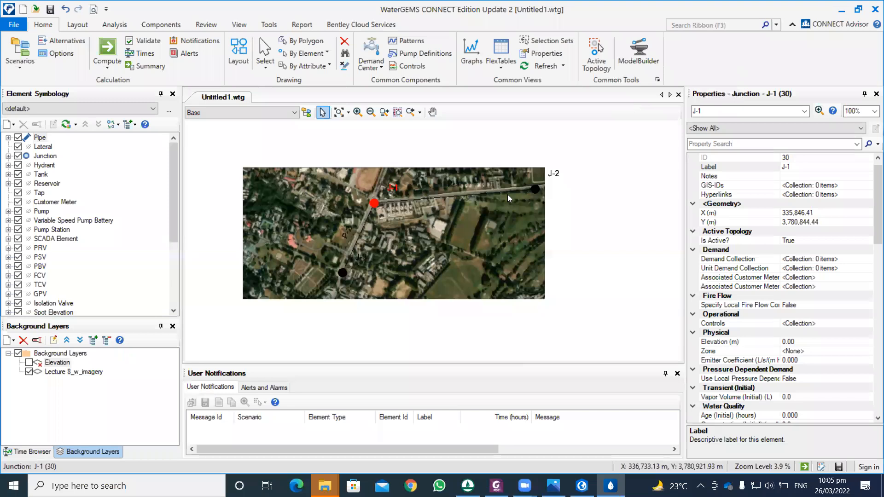
drag(598, 247, 406, 166)
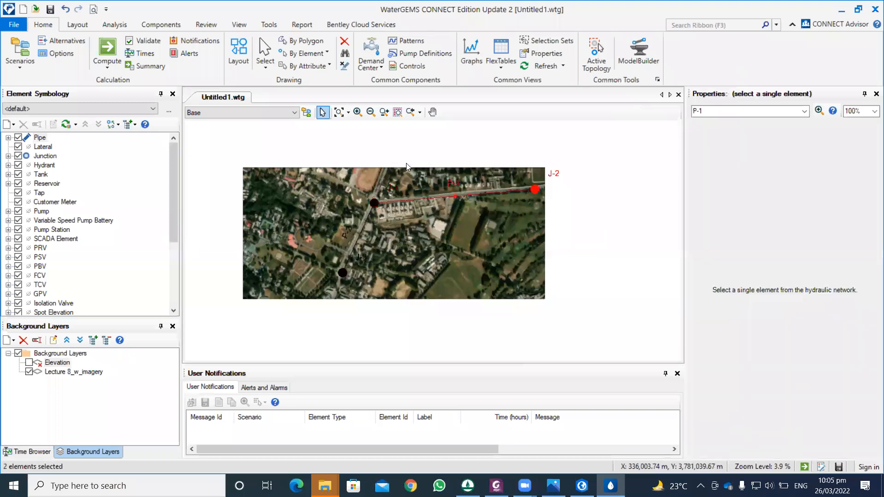
key(Delete)
click(374, 202)
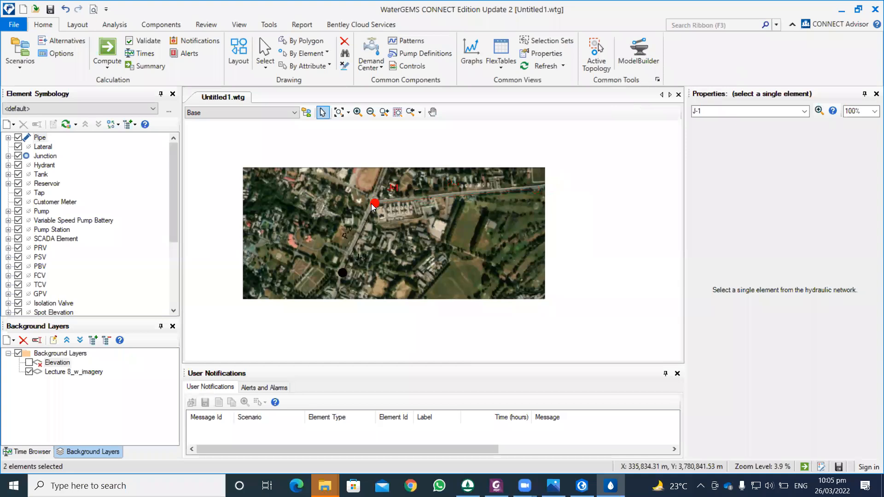
key(Delete)
click(361, 253)
key(Delete)
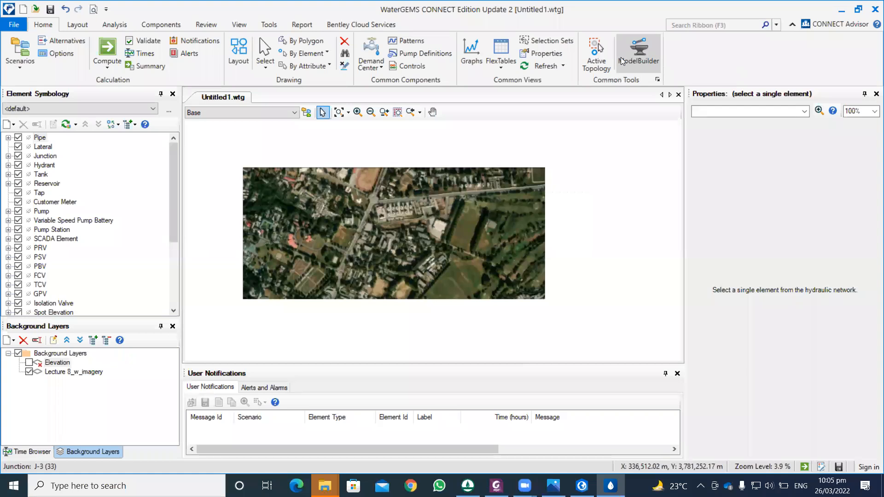
click(634, 62)
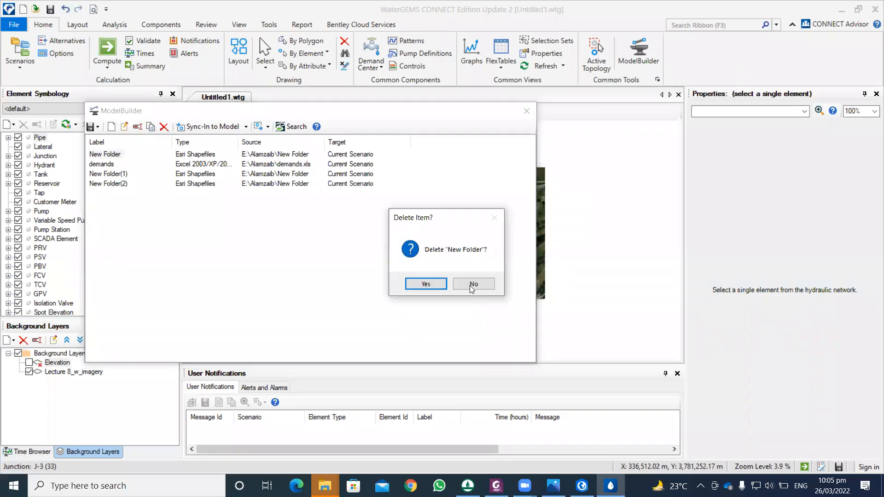
click(471, 286)
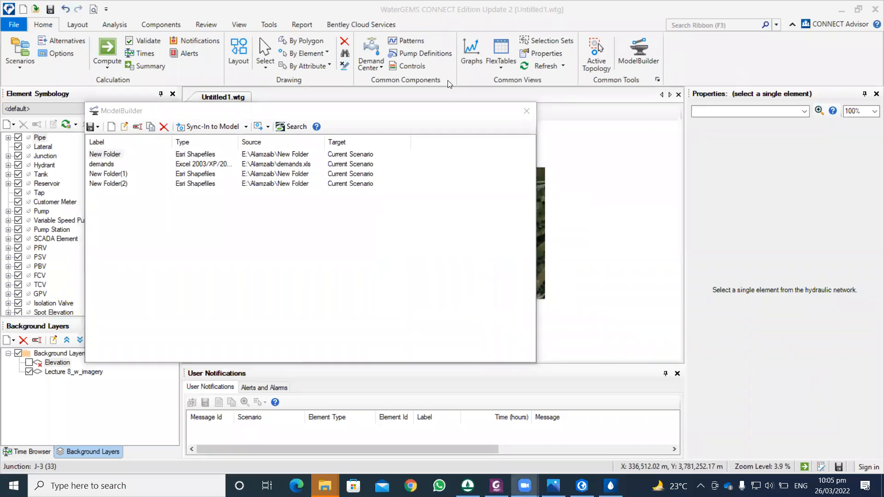
click(527, 112)
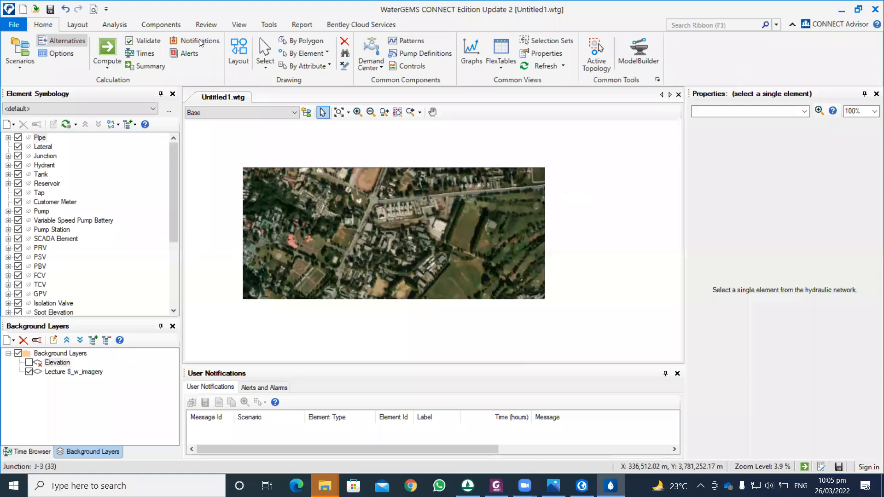
Start a new ModelBuilder connection and set its data source type to Esri Shapefiles.
click(644, 56)
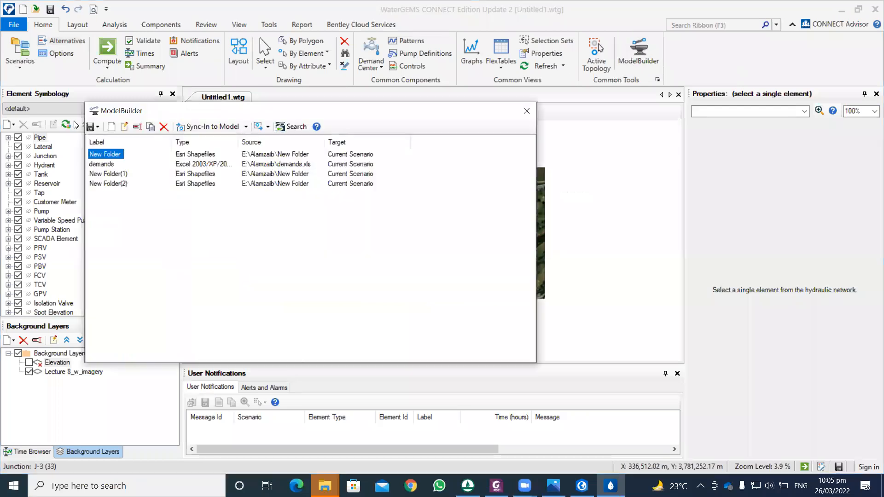
click(110, 128)
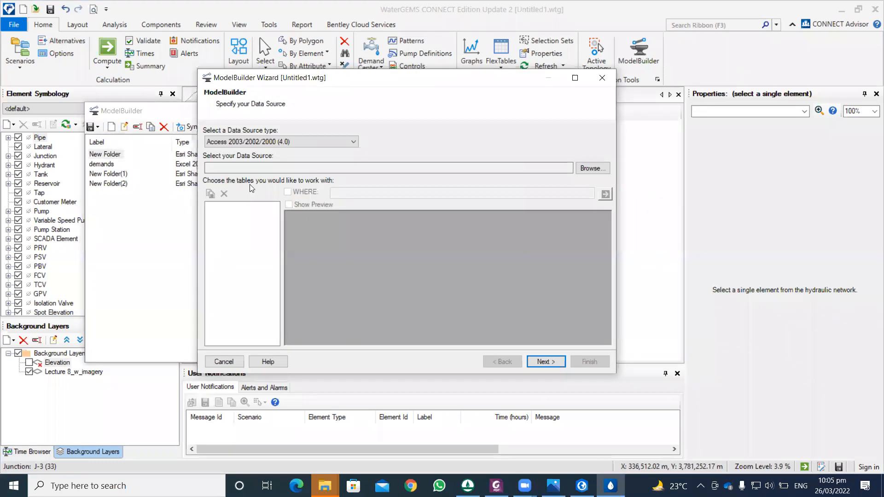
click(272, 143)
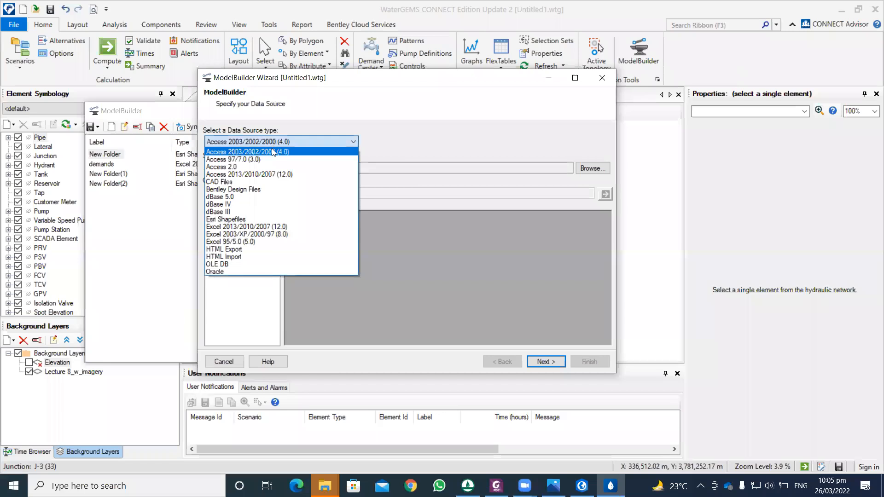
click(274, 142)
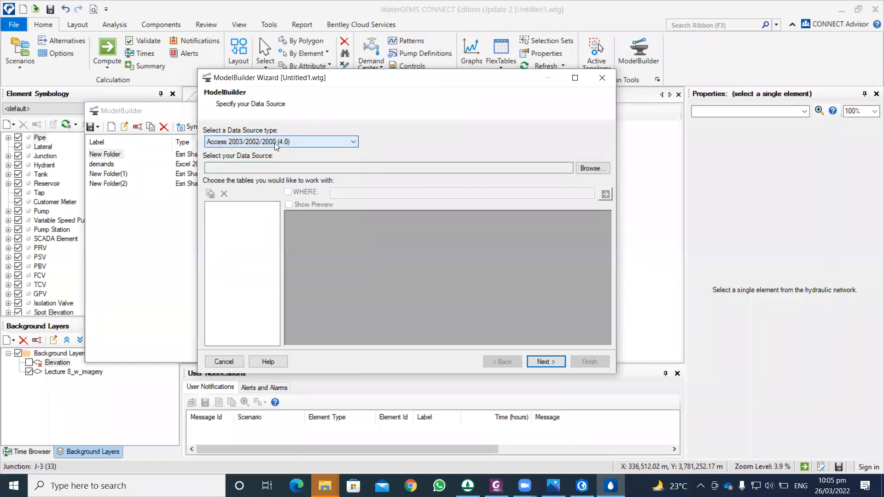
click(275, 142)
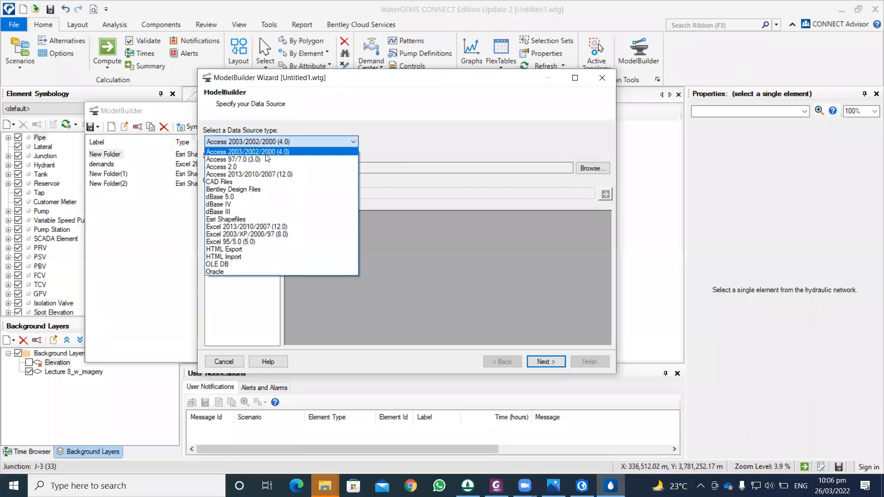
click(238, 220)
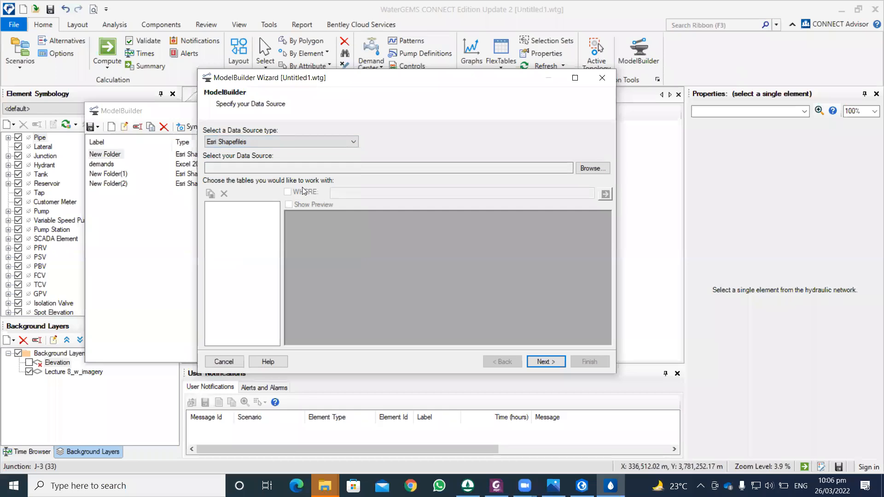
Load the Jtns_with_Elevation shapefile from Desktop > Watergem > Lecture 8 (GIS) as the data source and show its table preview.
click(594, 169)
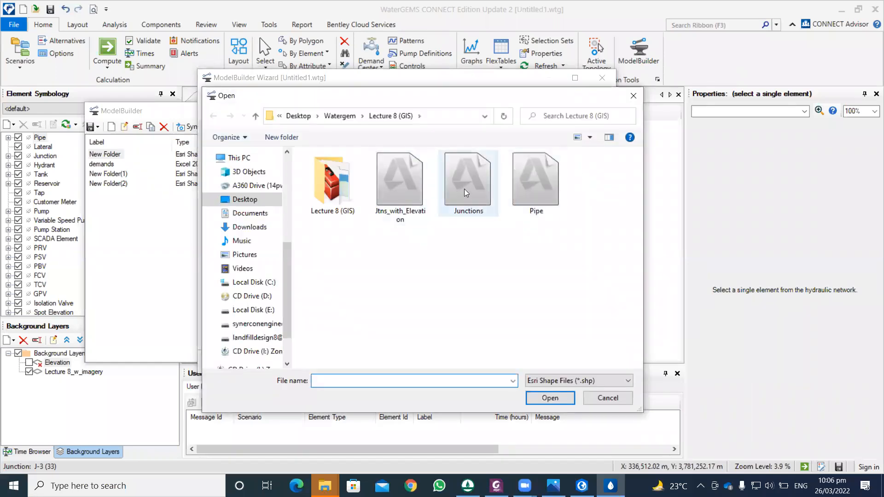
click(418, 178)
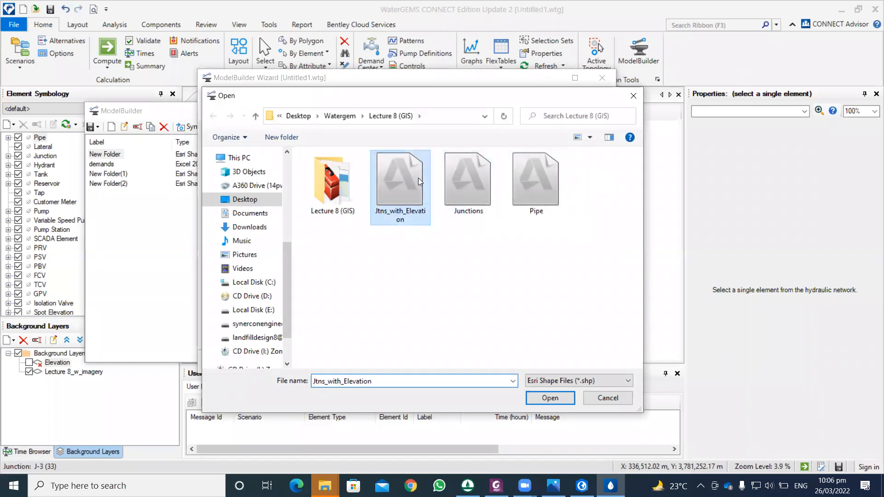
click(550, 397)
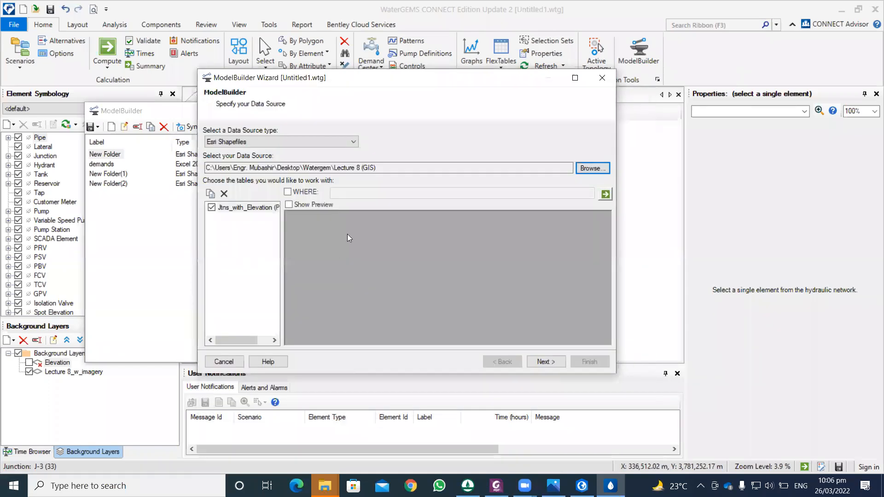
click(290, 205)
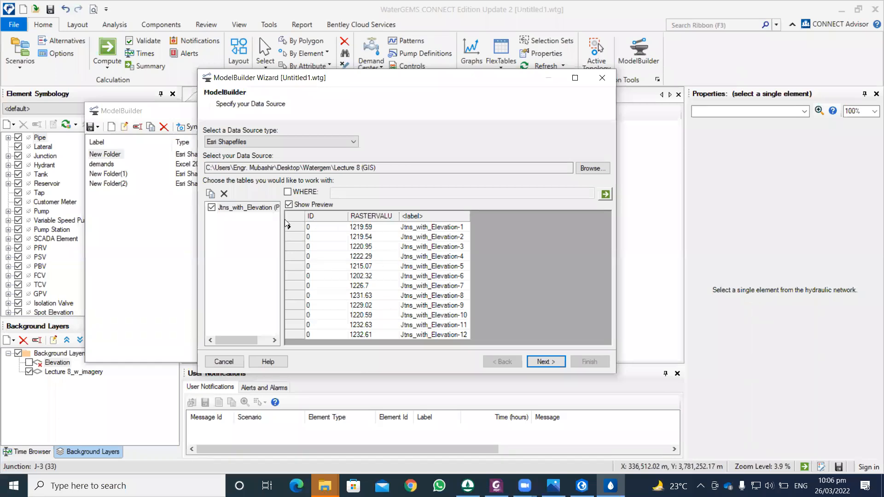
Set the data source's coordinate unit to m and accept the default element create/remove/update options.
click(546, 361)
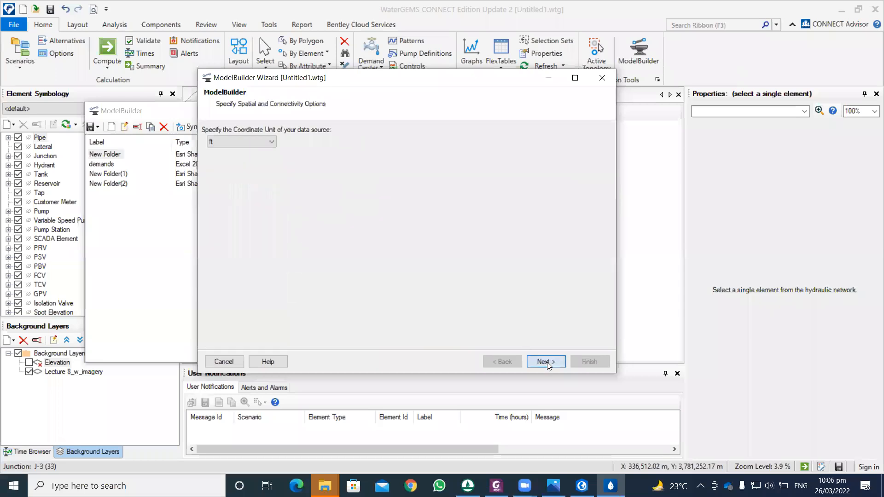
click(265, 143)
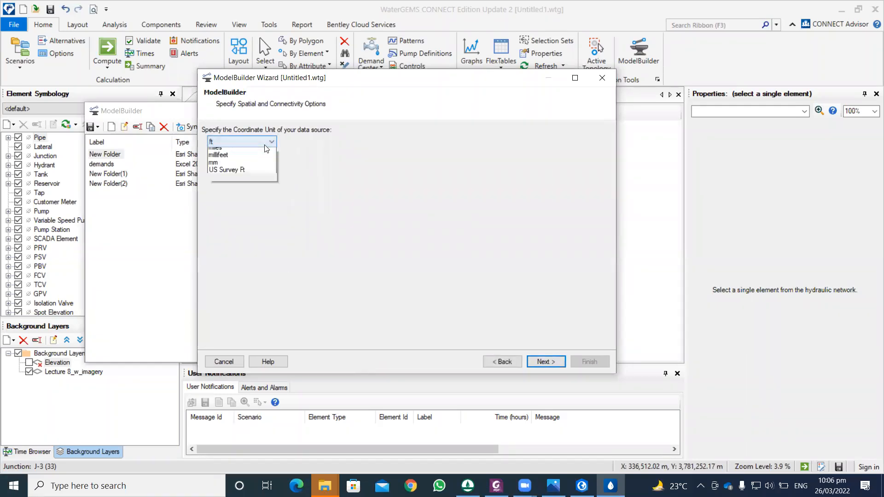
click(221, 188)
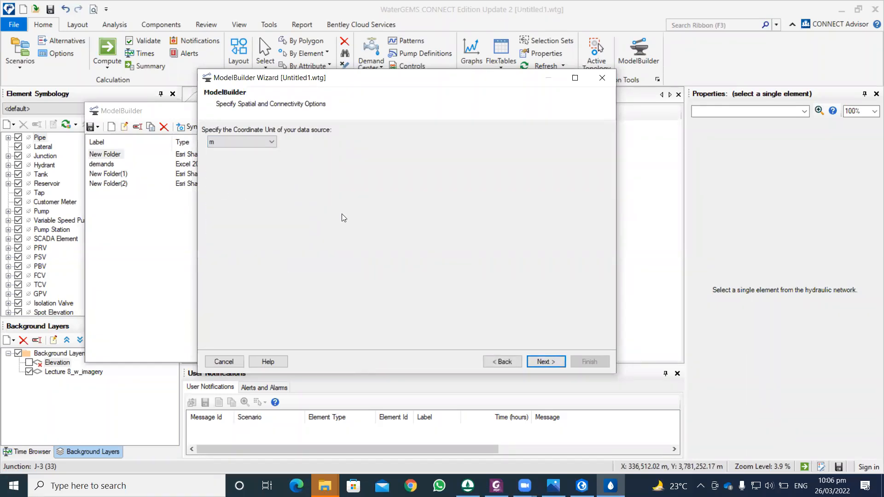
click(544, 364)
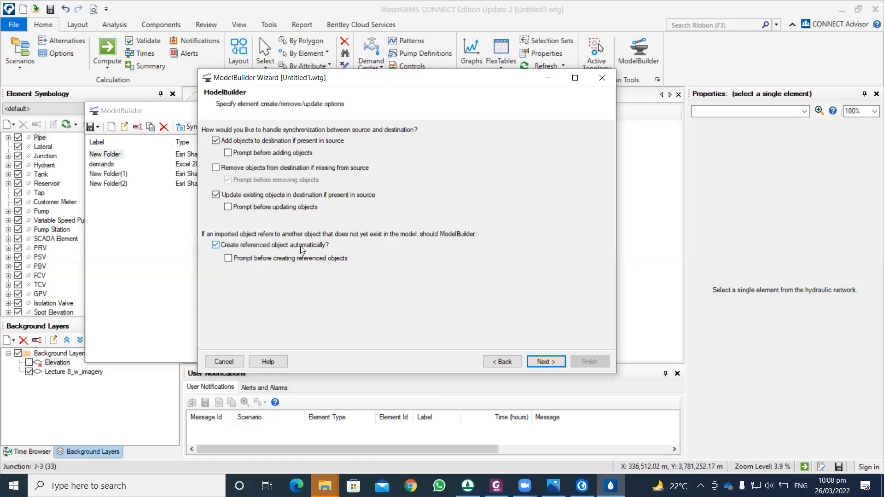
click(555, 362)
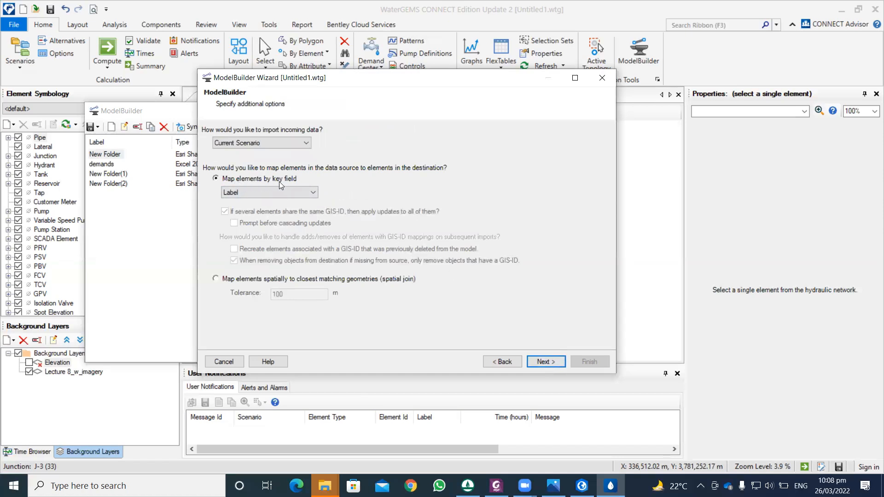
Check the key field choice against the label column in the data source preview and return to the additional options.
click(270, 193)
click(267, 193)
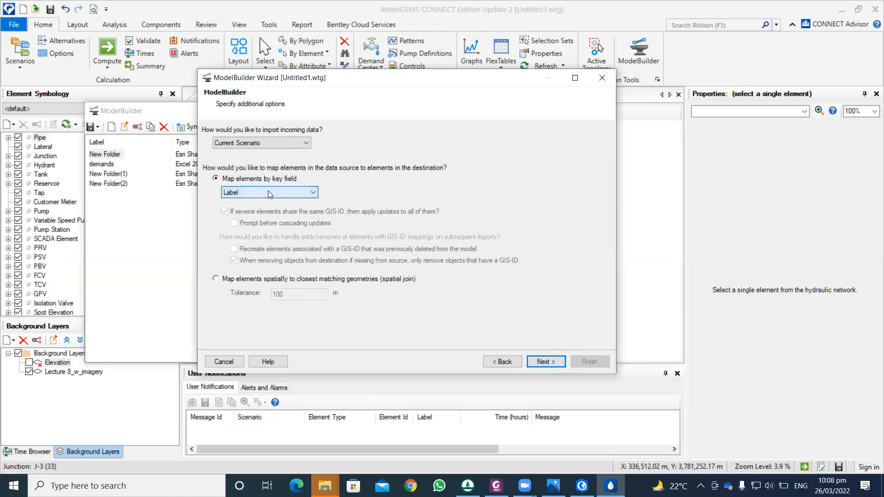
click(502, 361)
click(502, 361)
click(501, 360)
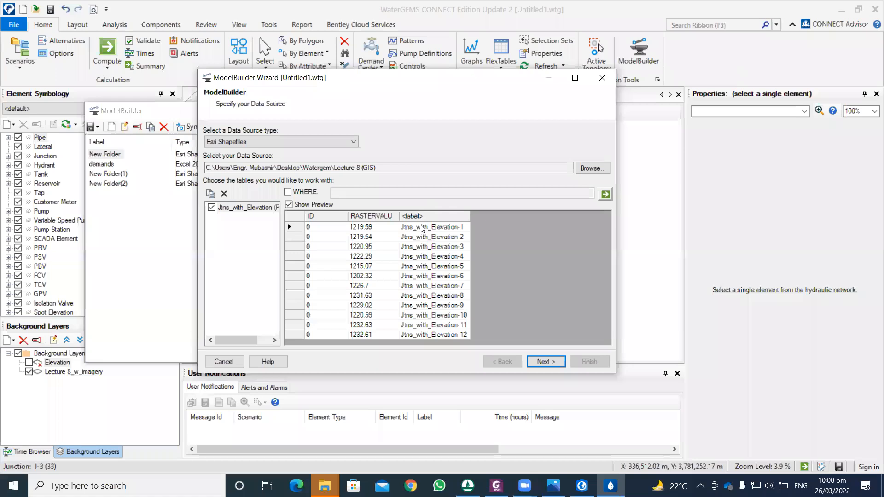
click(546, 361)
click(545, 361)
click(545, 361)
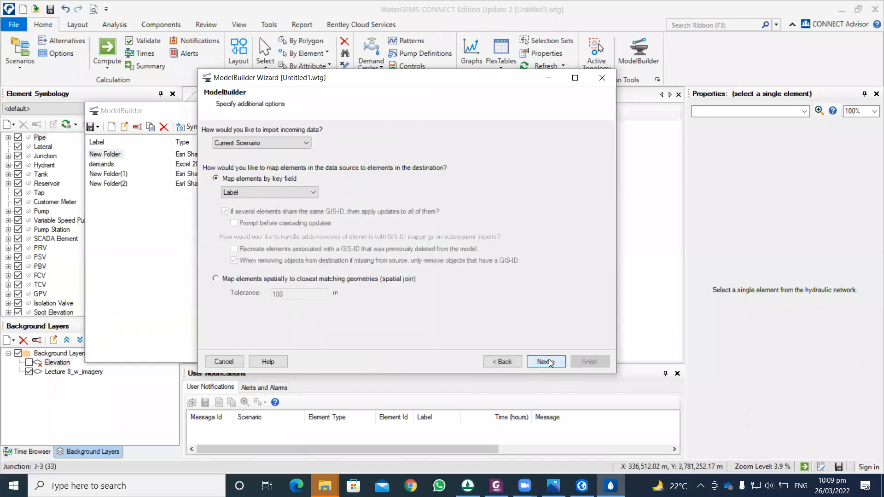
Try New Child Scenario as the import target and return to Current Scenario.
click(265, 143)
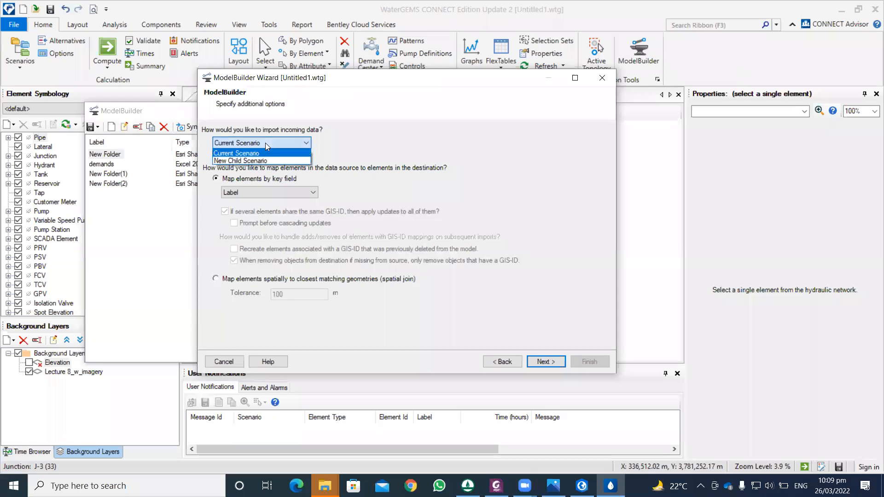
click(261, 161)
click(265, 144)
click(264, 153)
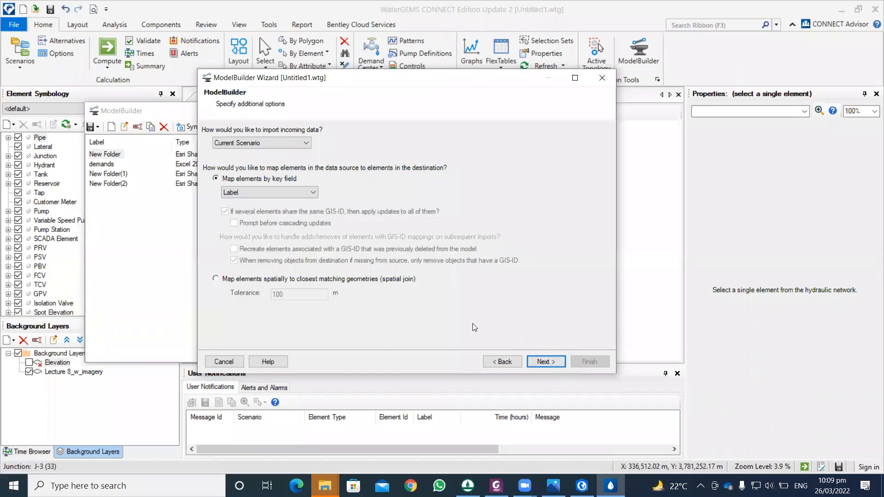
Try mapping elements spatially with a 3 m tolerance and return to mapping by the Label key field.
click(217, 279)
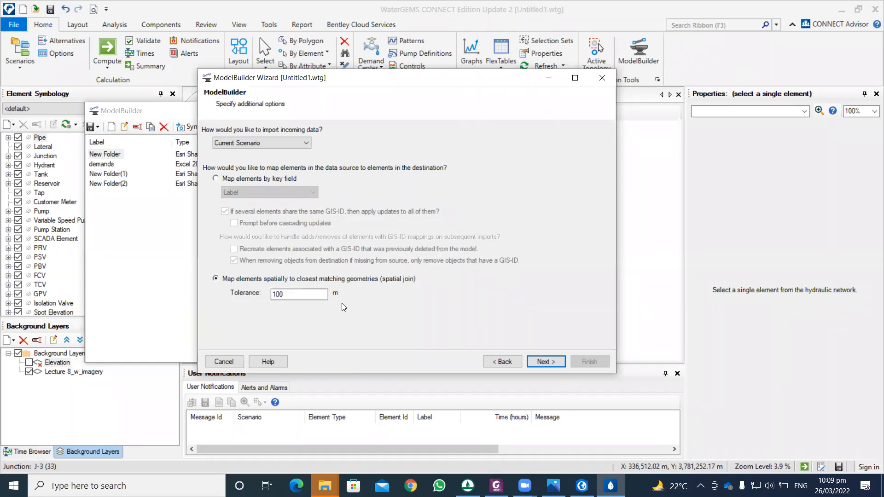
double_click(272, 294)
text(3)
click(243, 179)
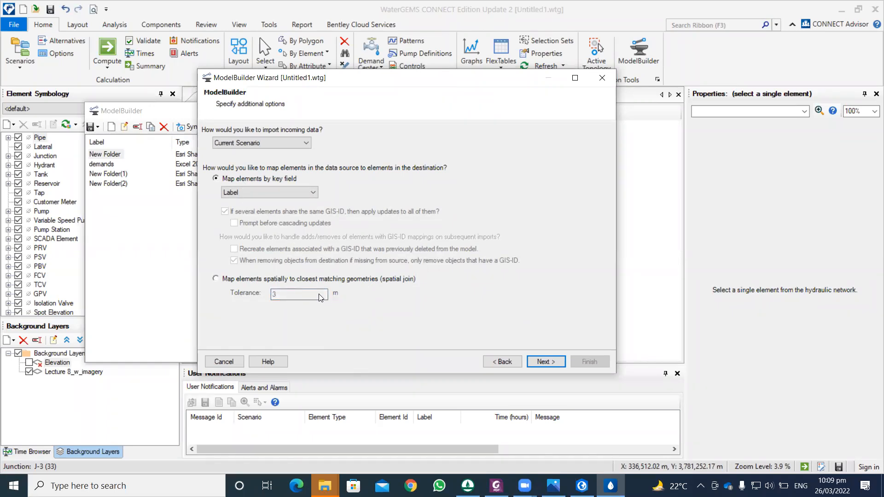
Set the junction table's key field to <label> and map the RASTERVALU field to the Elevation property in m.
click(542, 362)
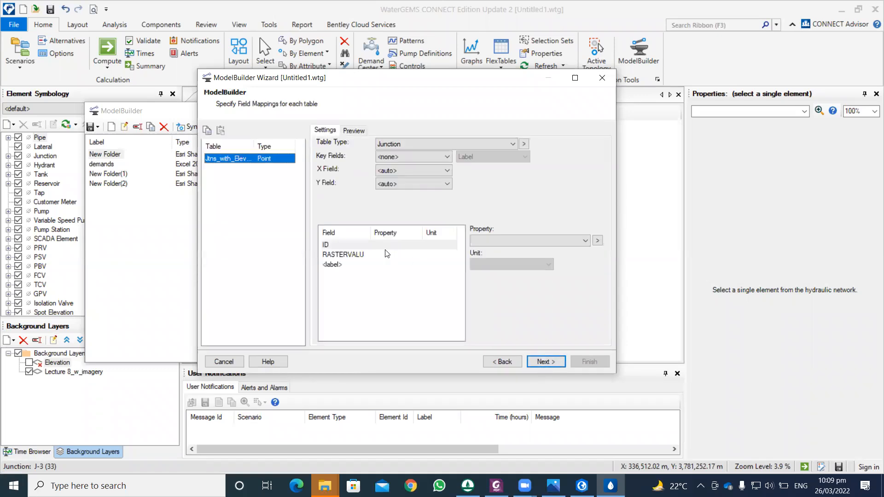
click(358, 256)
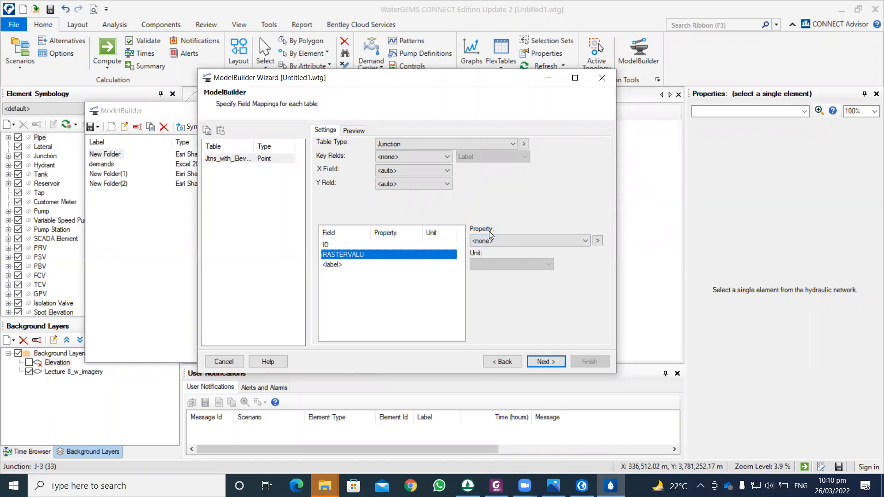
click(443, 158)
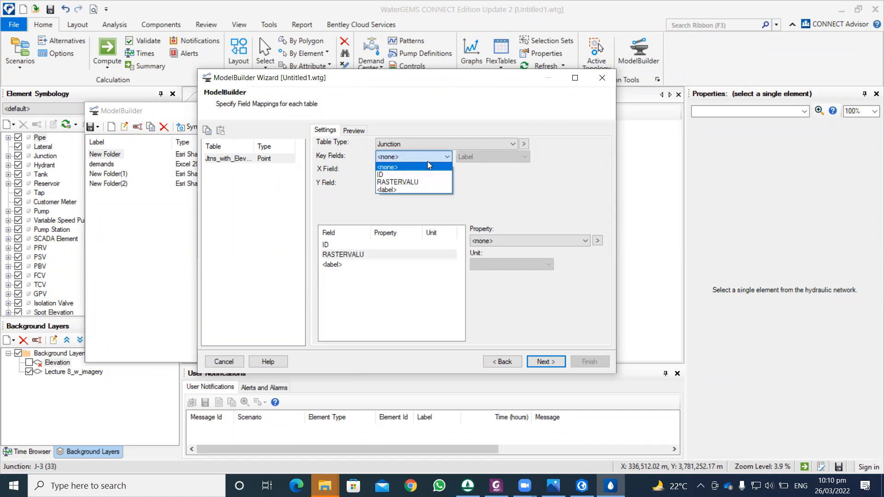
click(399, 191)
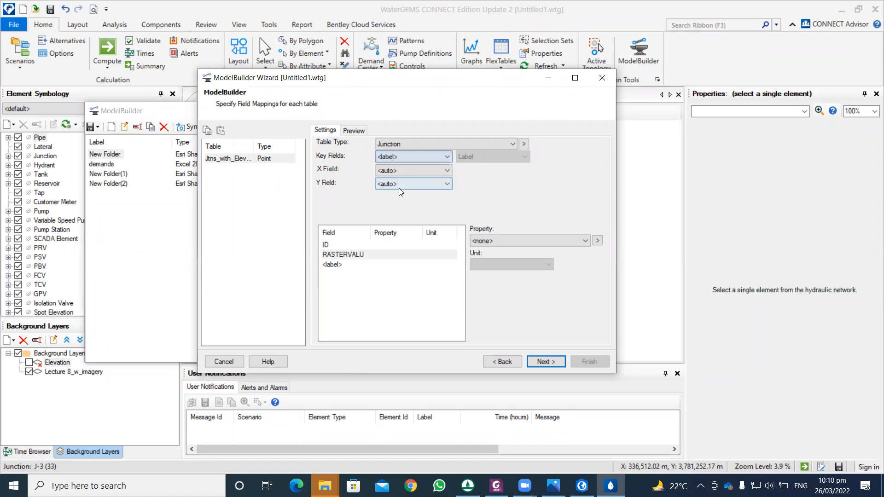
click(498, 237)
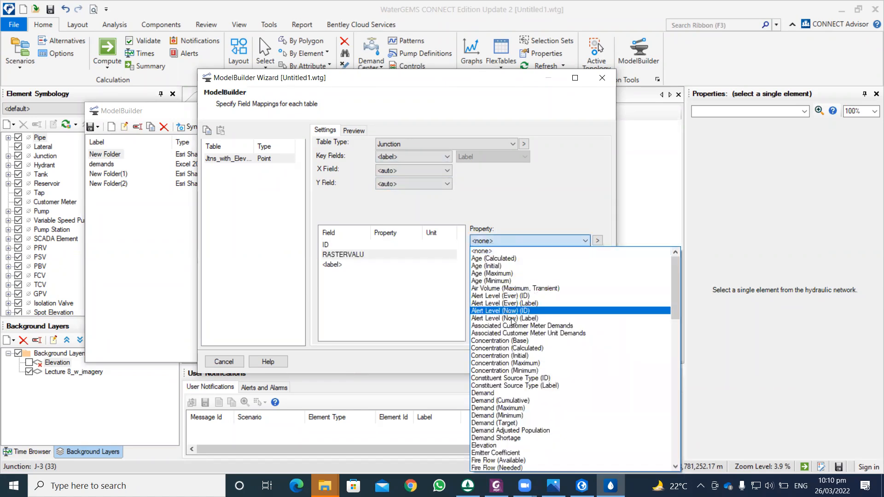
scroll(515, 318, down, 5)
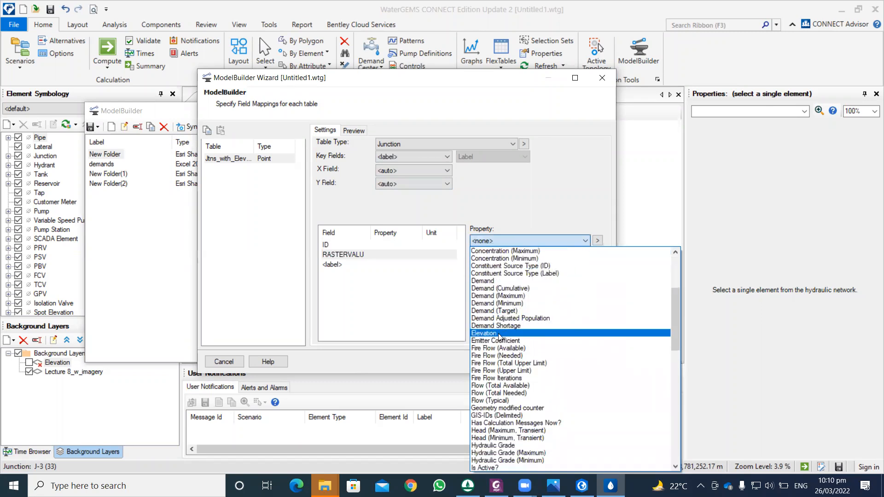
click(488, 347)
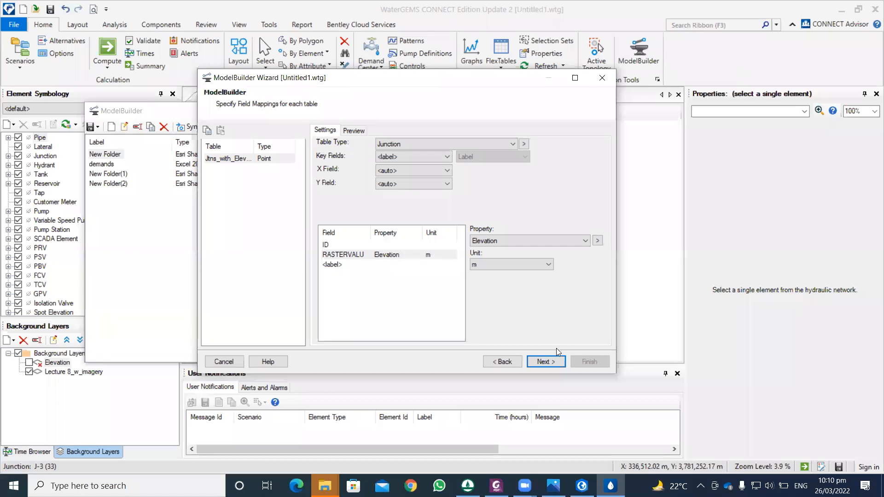
Build the model from the junction shapefile without snapshots, keeping the default selection-set options, and synchronize the drawing.
click(555, 362)
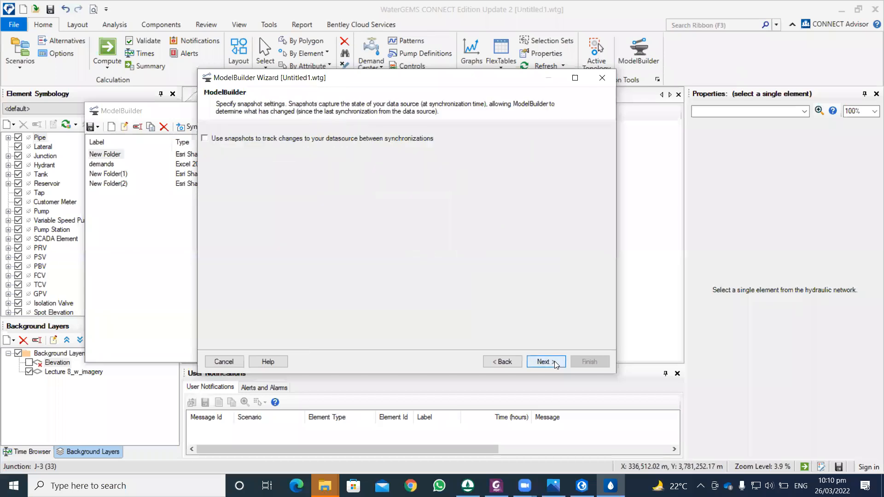
click(554, 361)
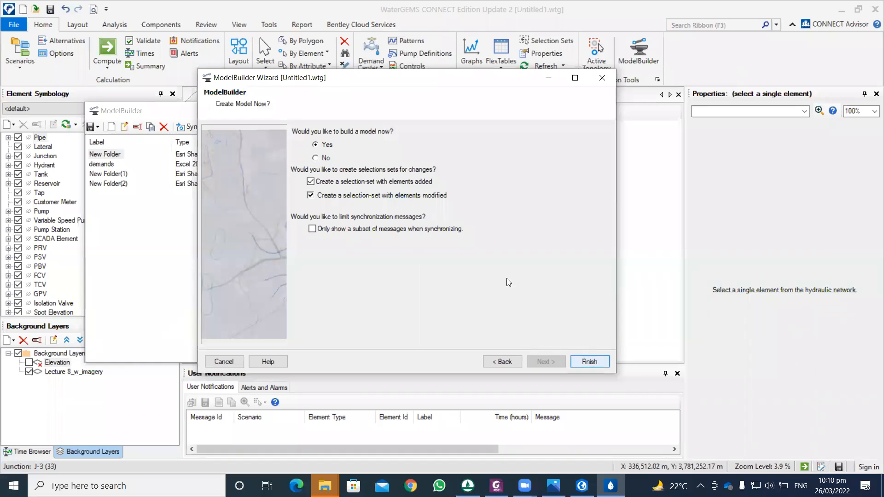
click(586, 361)
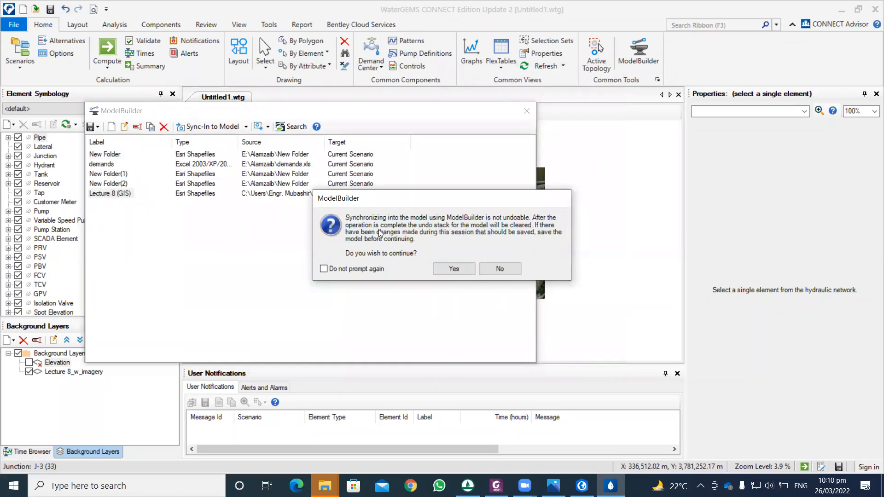
click(459, 268)
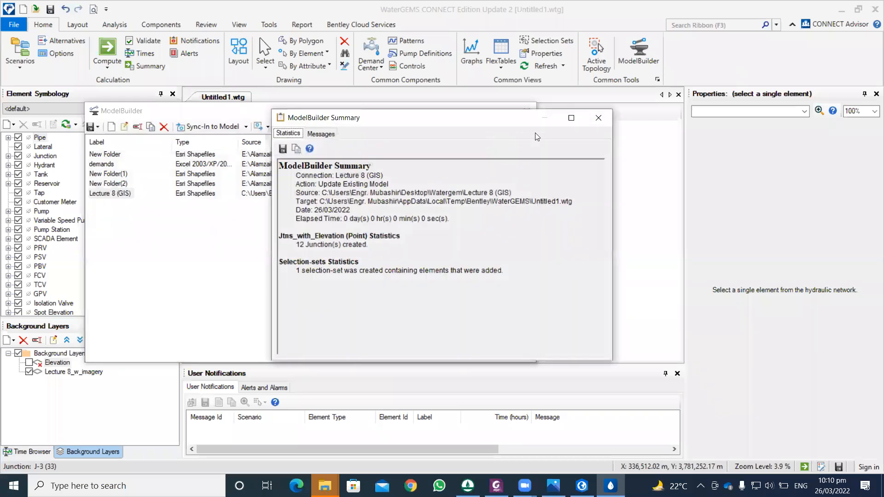
click(597, 118)
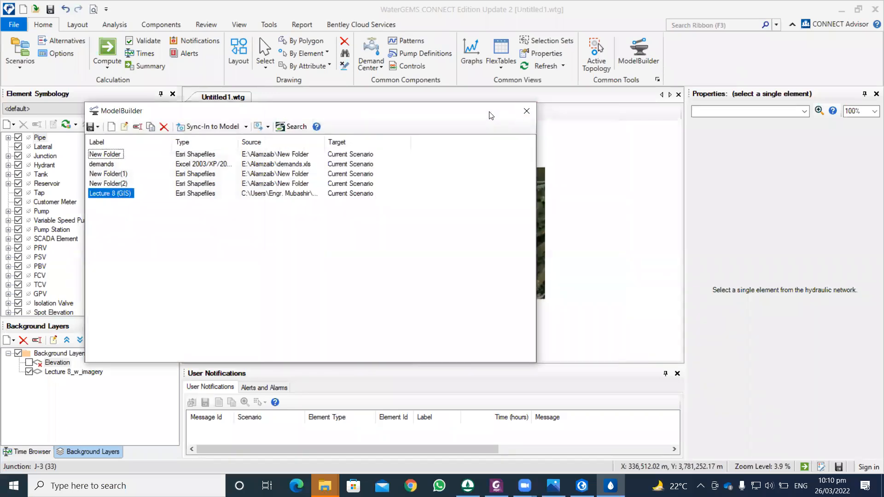
click(526, 112)
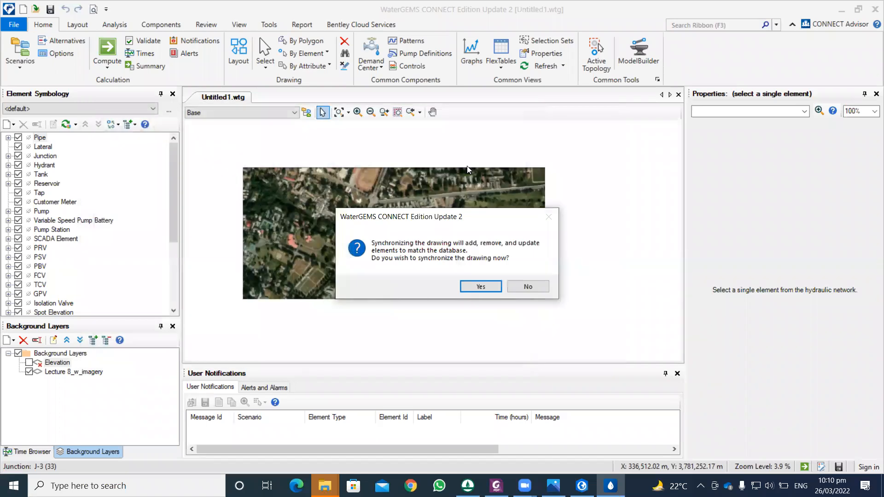
click(483, 286)
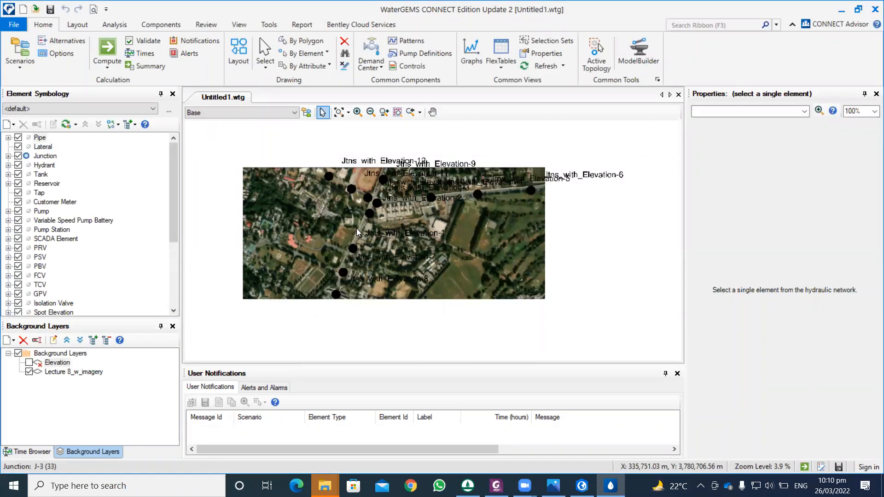
Examine the elevation property of several imported junctions along the roads in the drawing.
scroll(369, 213, up, 10)
scroll(368, 213, down, 8)
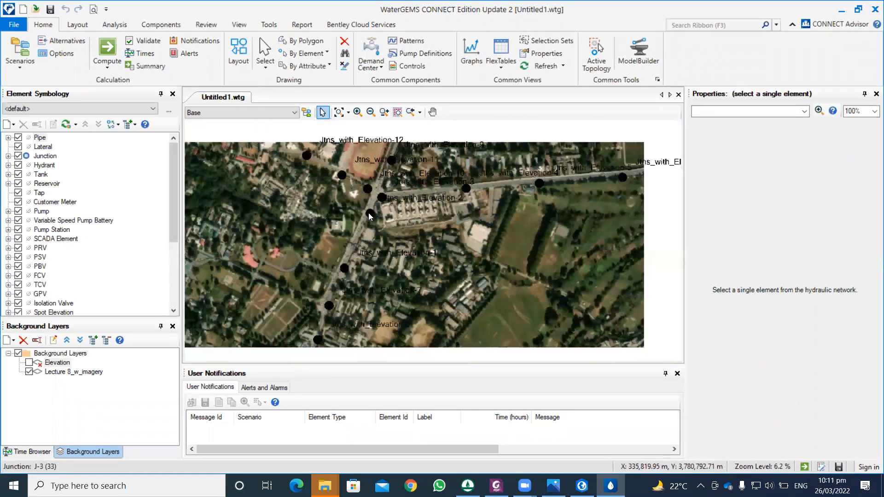
click(465, 188)
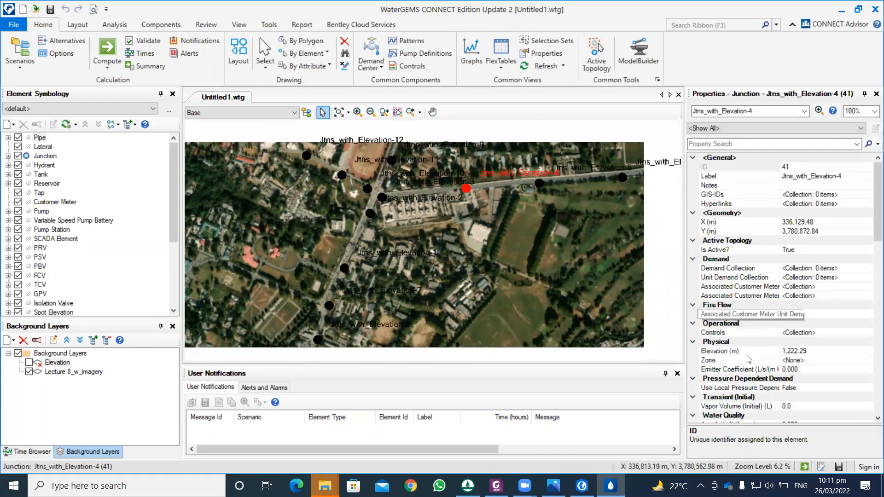
click(806, 352)
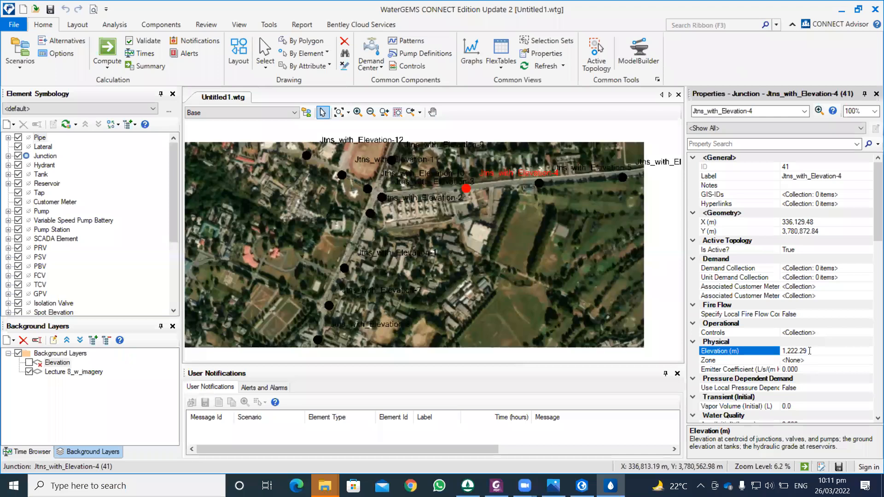
click(381, 197)
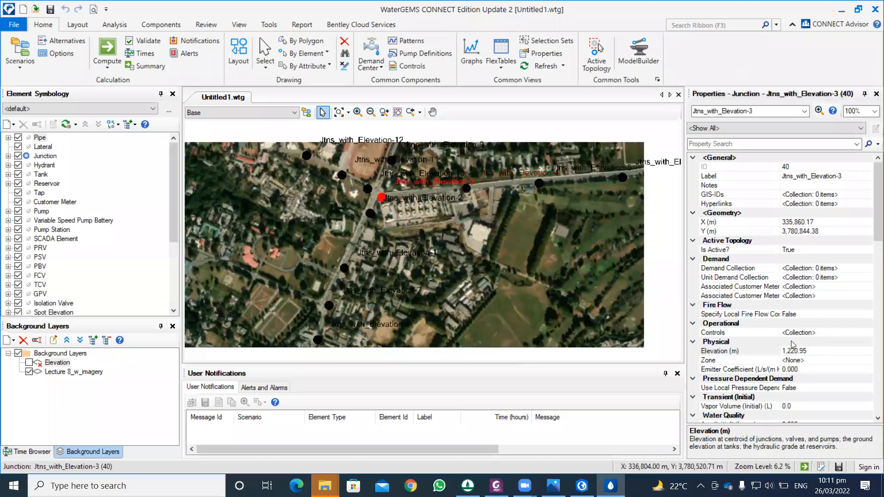
click(371, 213)
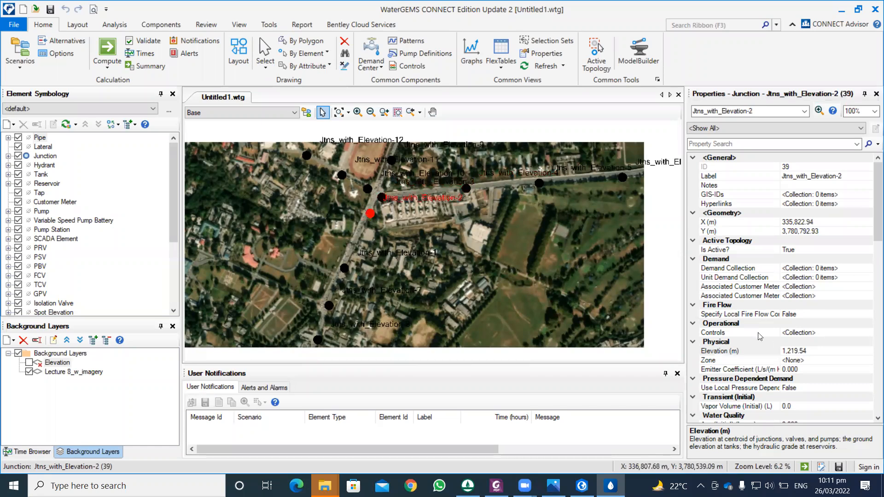
click(344, 268)
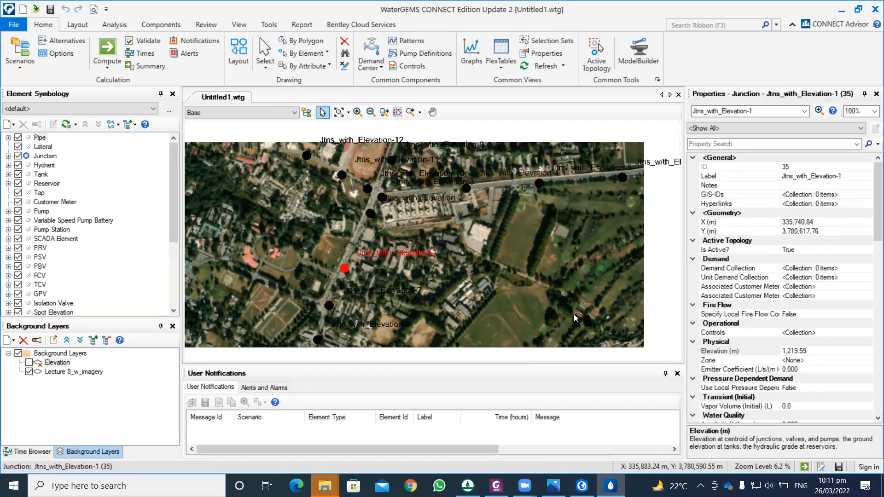
click(329, 306)
click(318, 341)
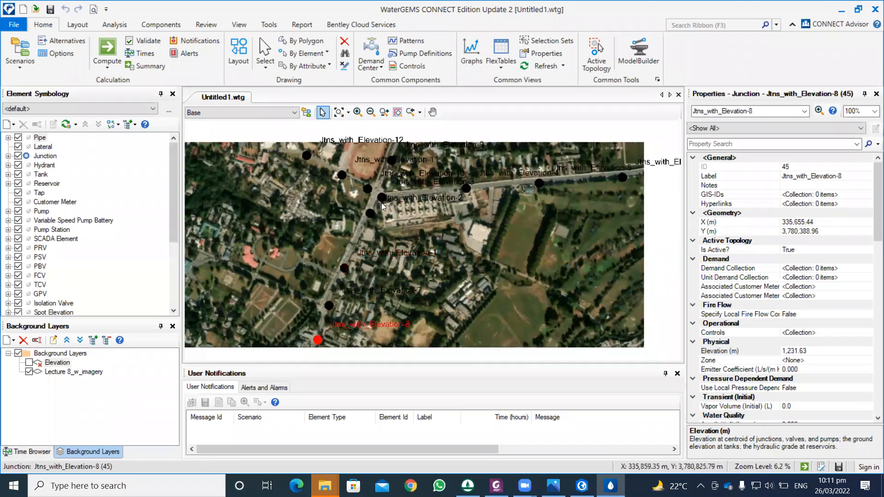
Create a new ModelBuilder connection using the Pipe polyline from the Lecture 8 (GIS) folder's Esri Shapefiles and preview its data.
click(633, 61)
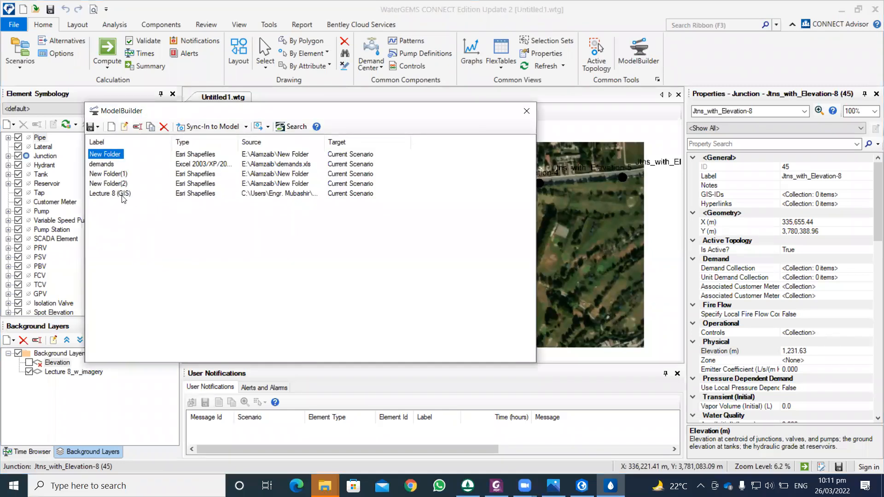
click(122, 197)
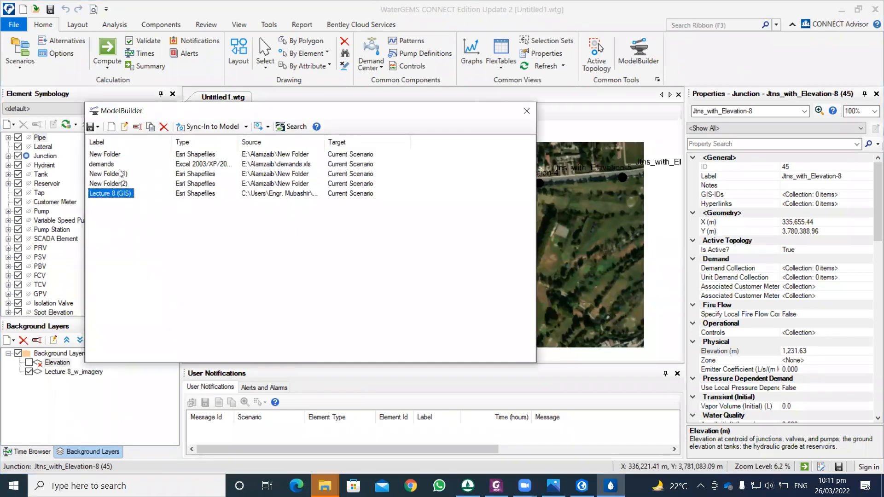
click(112, 127)
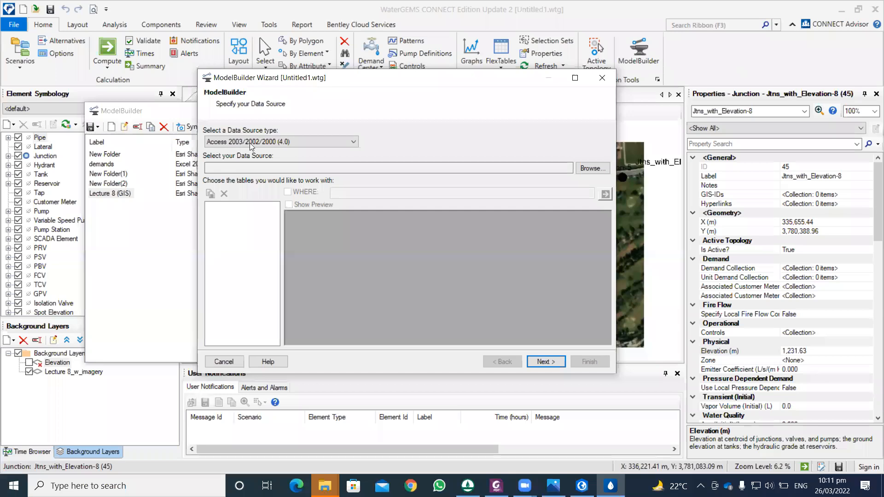
click(258, 141)
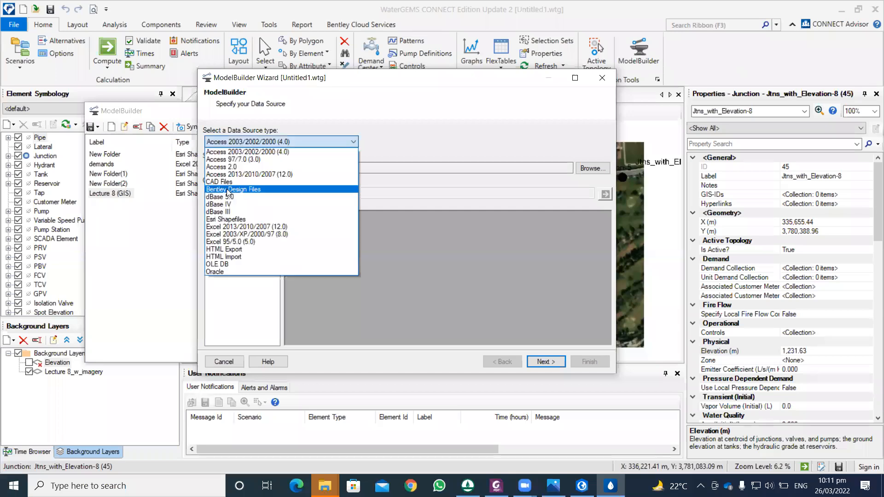
click(227, 220)
click(591, 168)
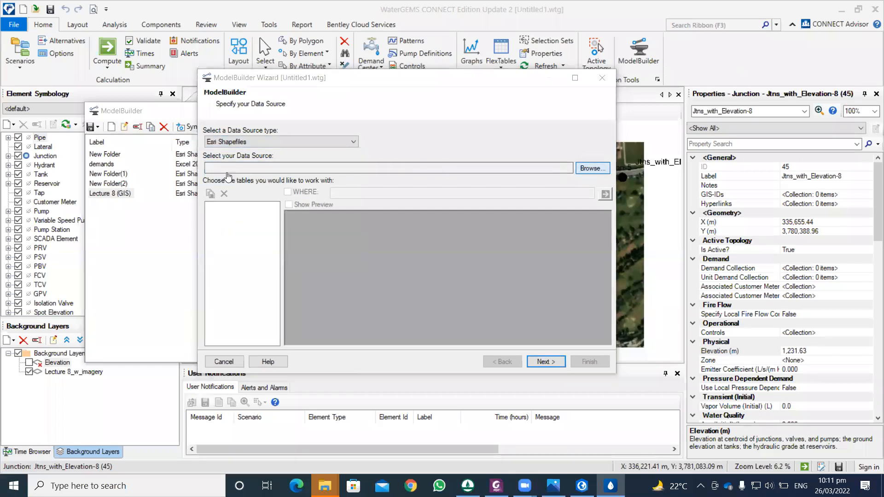
click(534, 191)
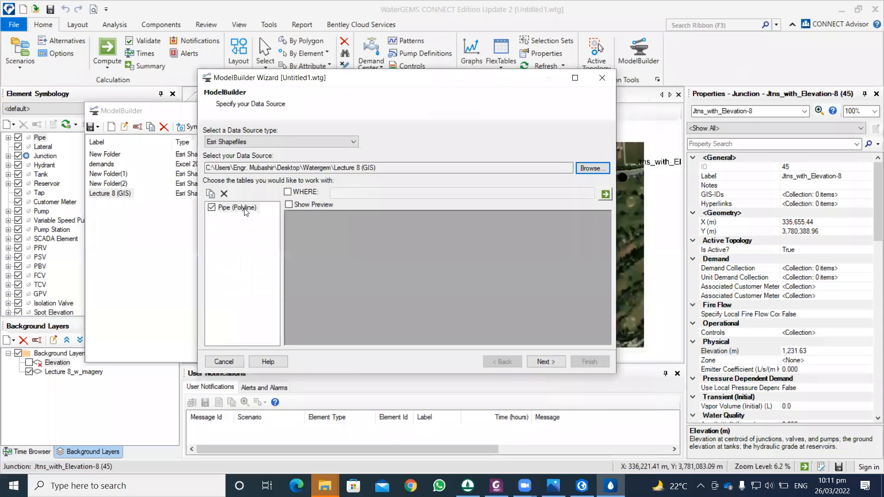
click(289, 205)
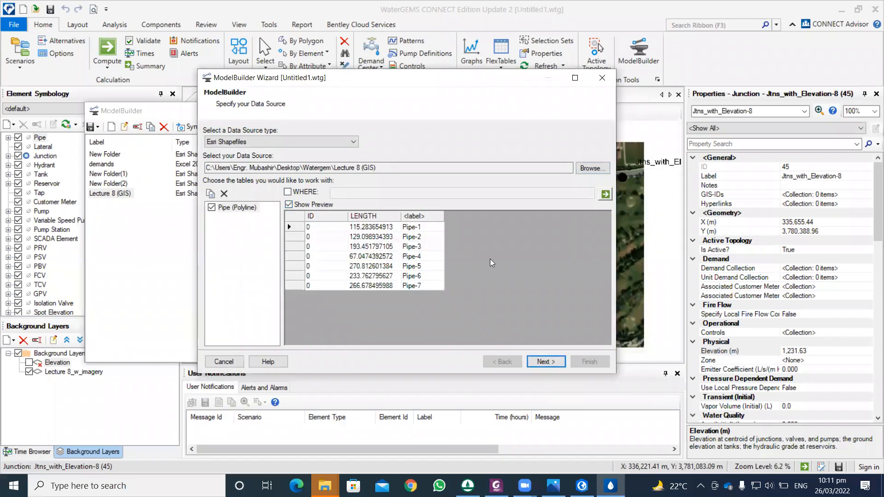
Set the pipe data source's coordinate unit to m and accept the default connectivity, synchronization and additional import options.
click(545, 362)
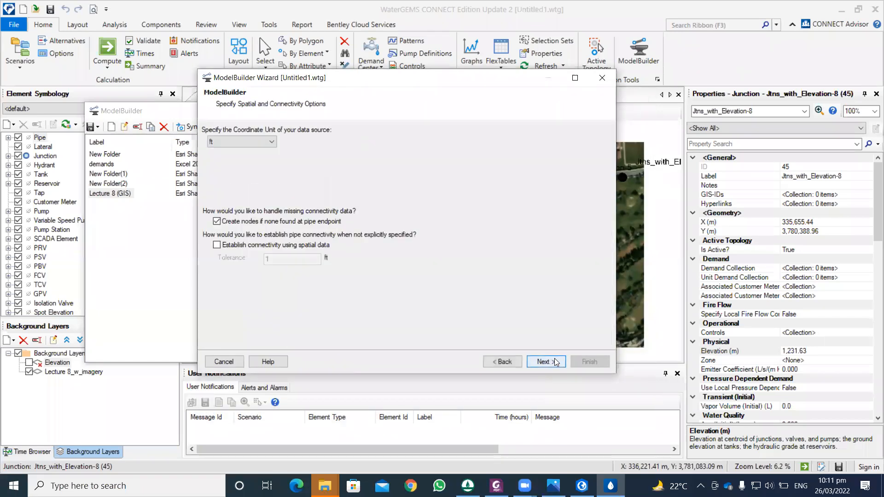
click(257, 142)
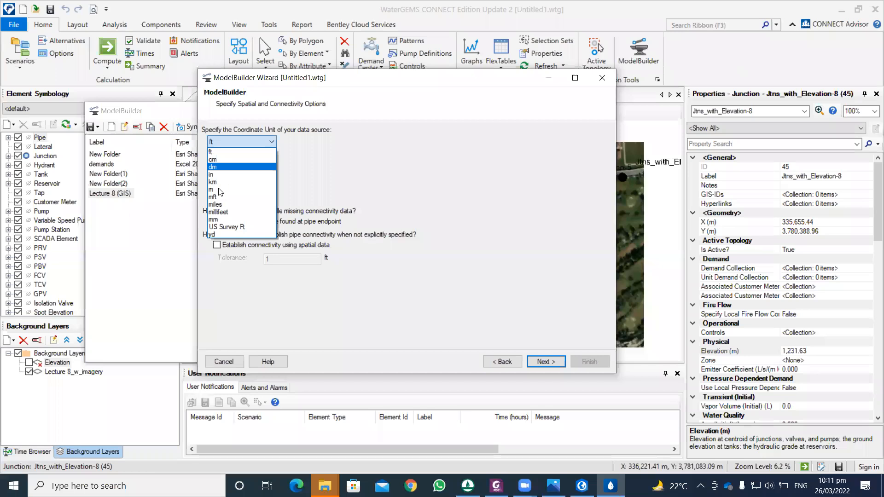
click(213, 190)
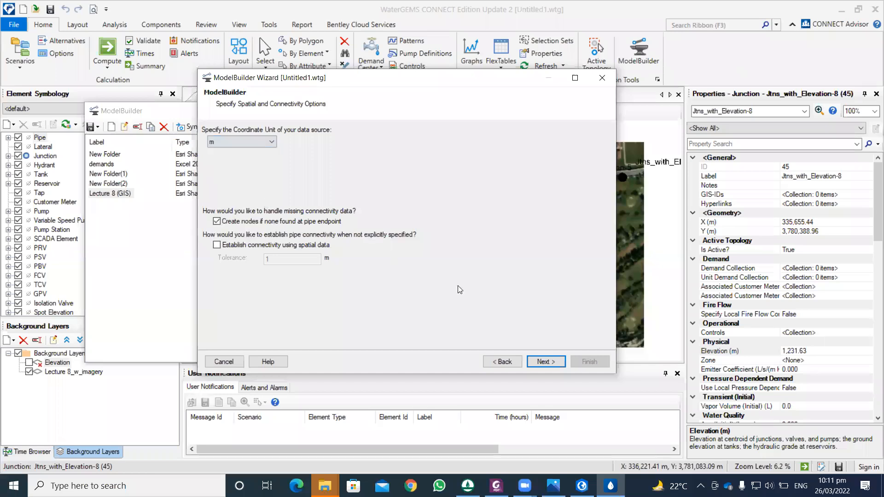
click(550, 362)
click(550, 361)
click(550, 362)
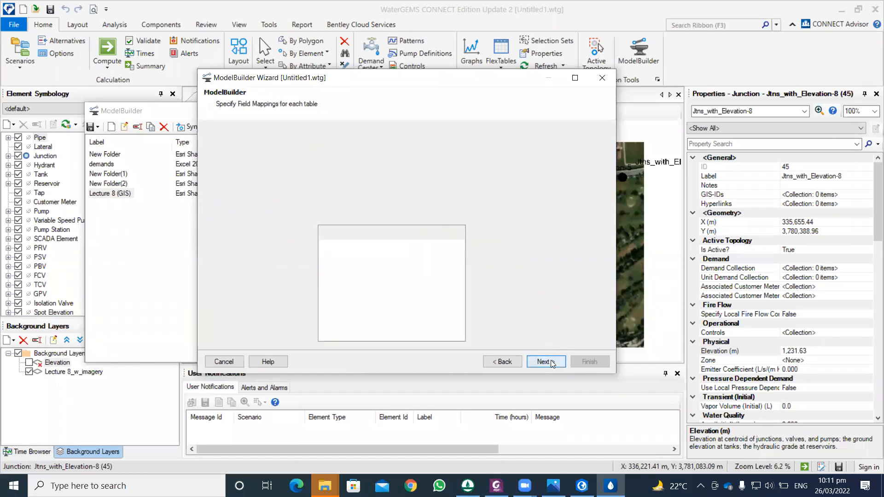
Map the pipe table's LENGTH field to the Length property with unit m.
click(378, 256)
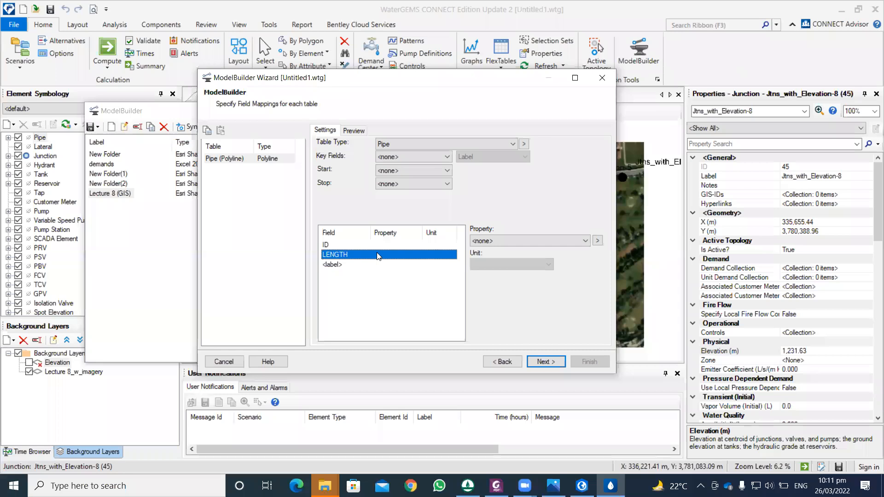
click(508, 240)
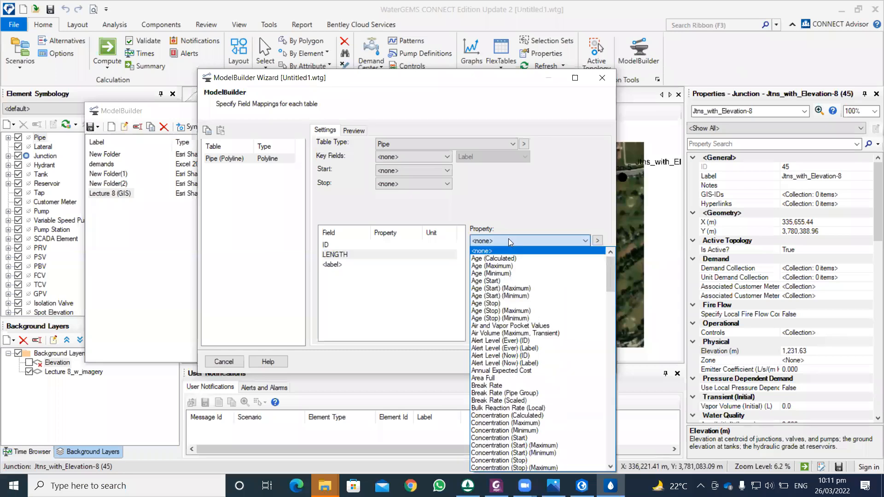
scroll(518, 280, down, 7)
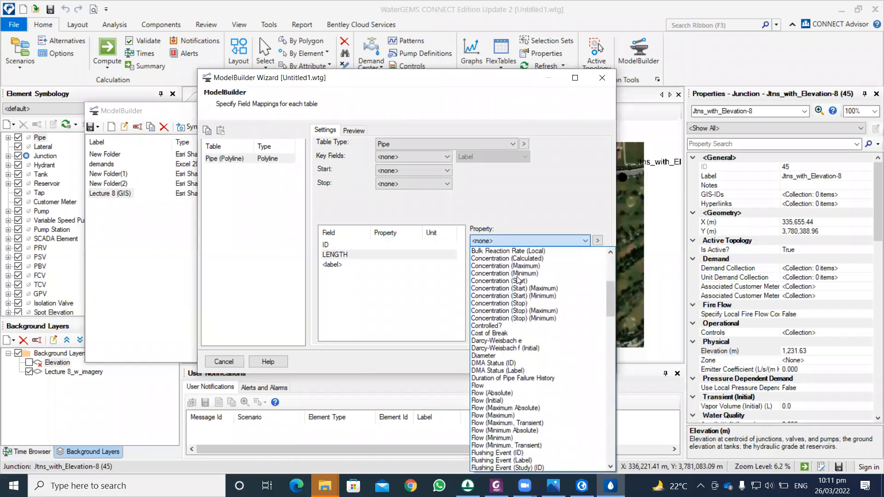
scroll(514, 290, down, 5)
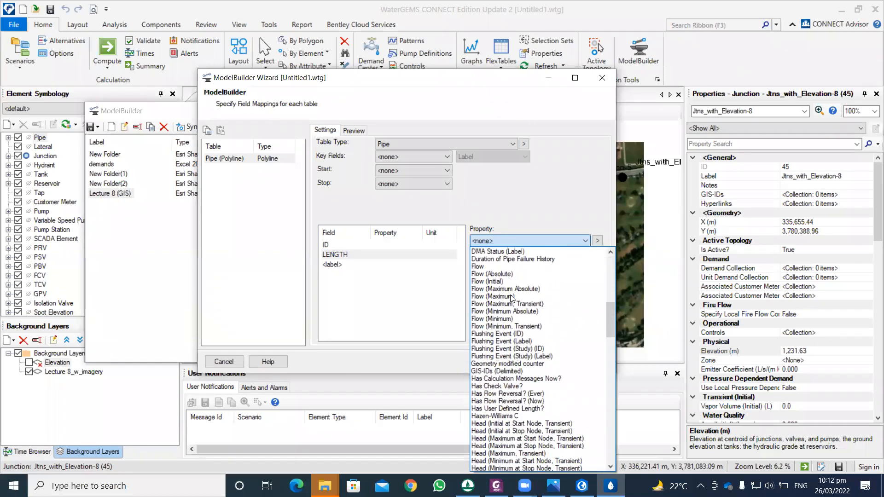
scroll(511, 301, down, 7)
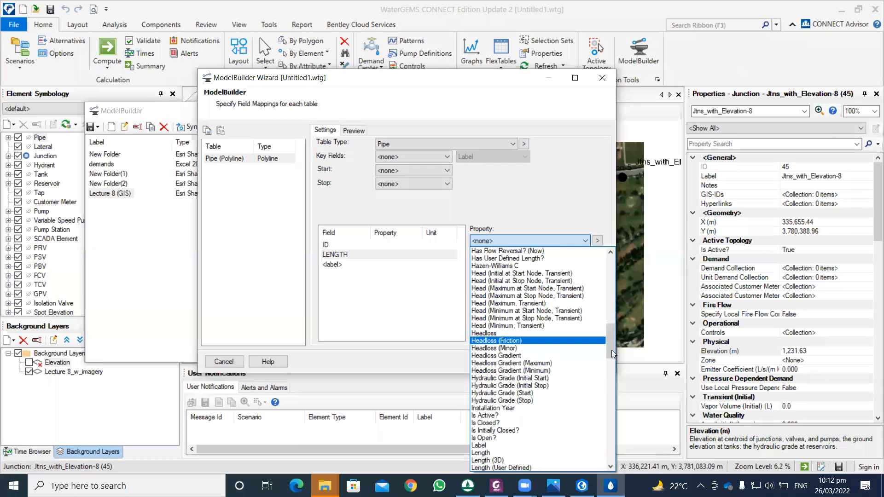
scroll(611, 350, down, 4)
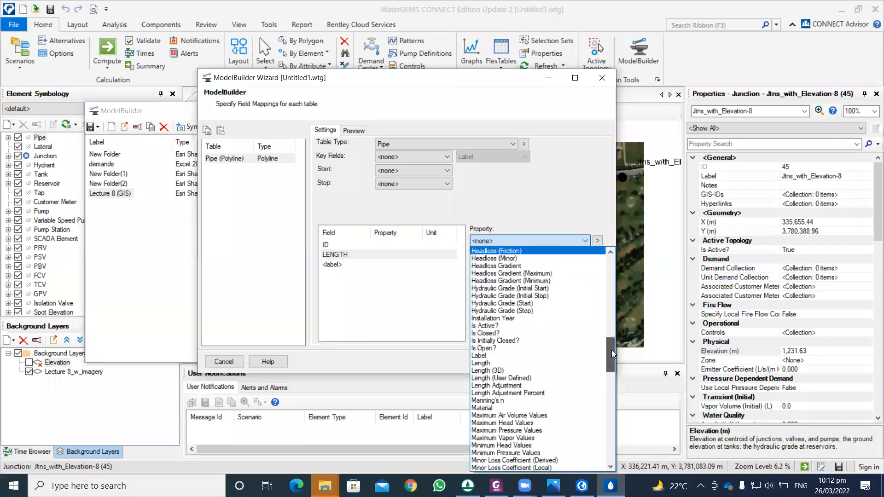
click(488, 367)
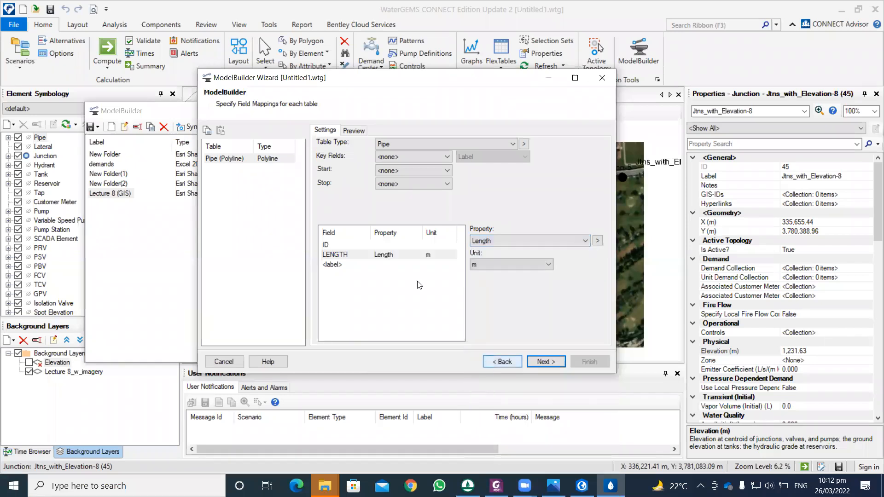
Set the pipe table's key field to <label>, leaving the Start and Stop fields at <none>.
click(402, 157)
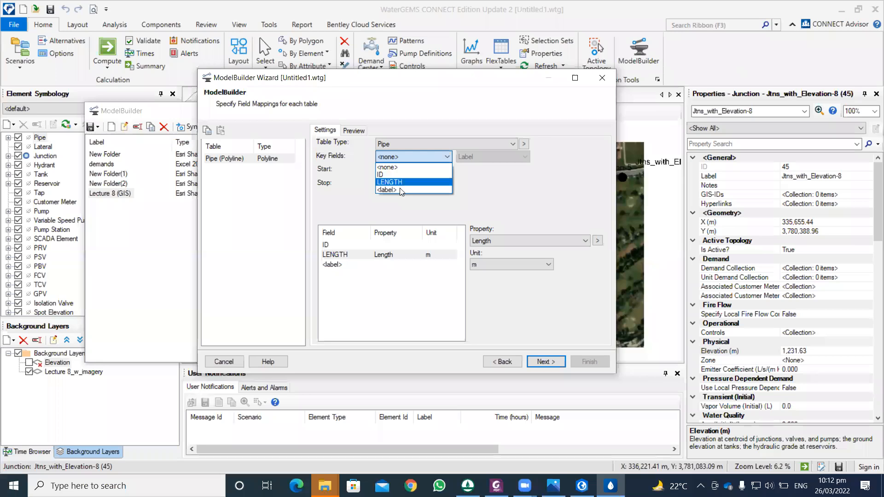
click(399, 189)
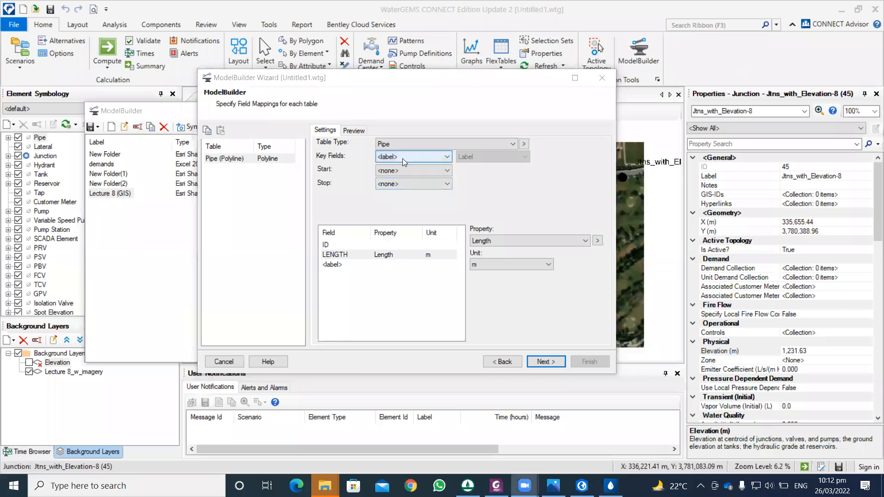
click(395, 170)
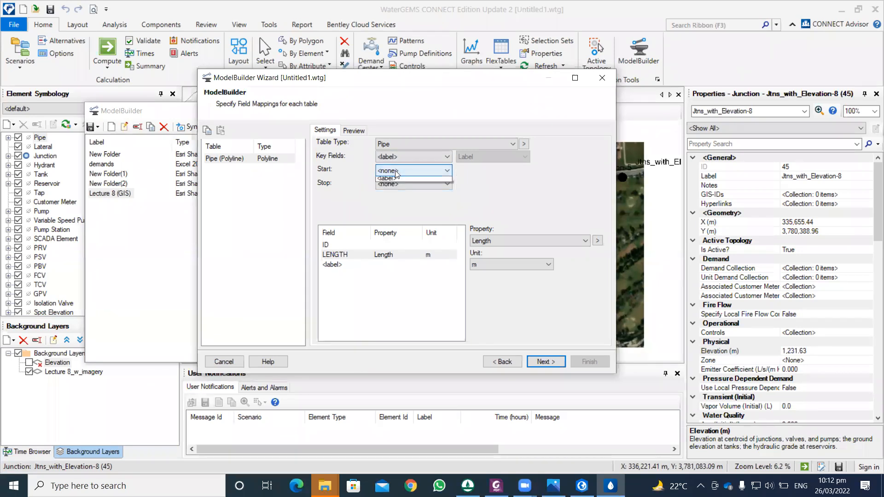
click(568, 248)
click(409, 170)
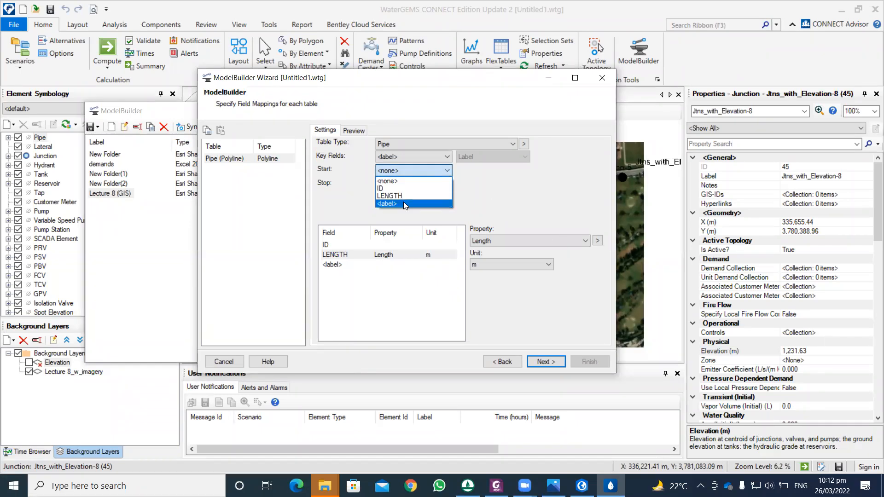
click(414, 163)
click(415, 158)
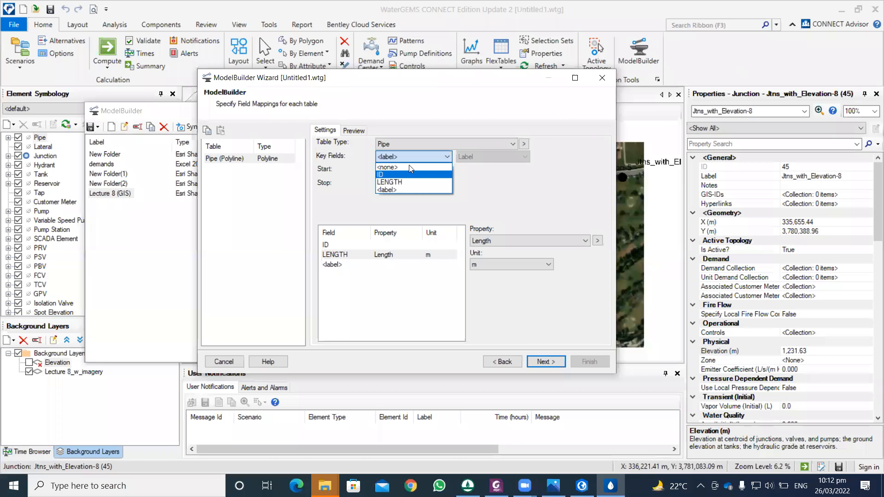
click(411, 165)
click(411, 159)
click(407, 189)
click(408, 184)
click(408, 173)
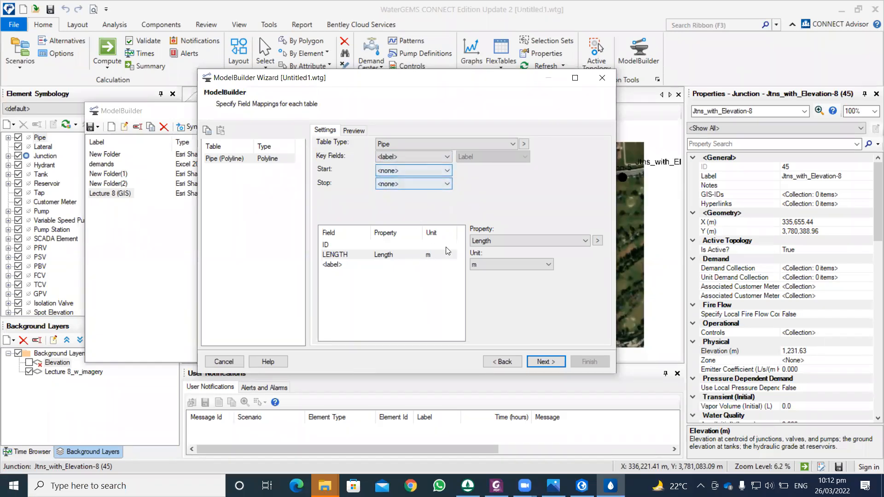
Build the entire model from the pipe shapefile with the default selection-set options, confirm the synchronization and dismiss the summary.
click(546, 363)
click(546, 362)
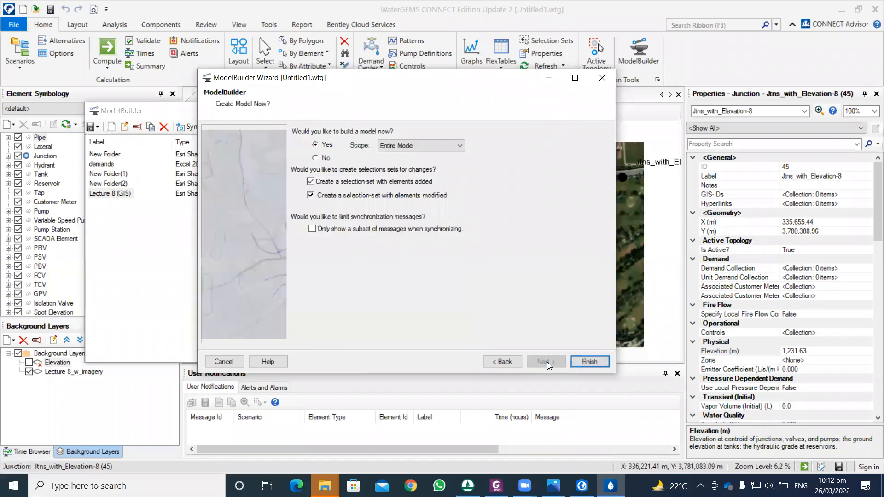
click(588, 362)
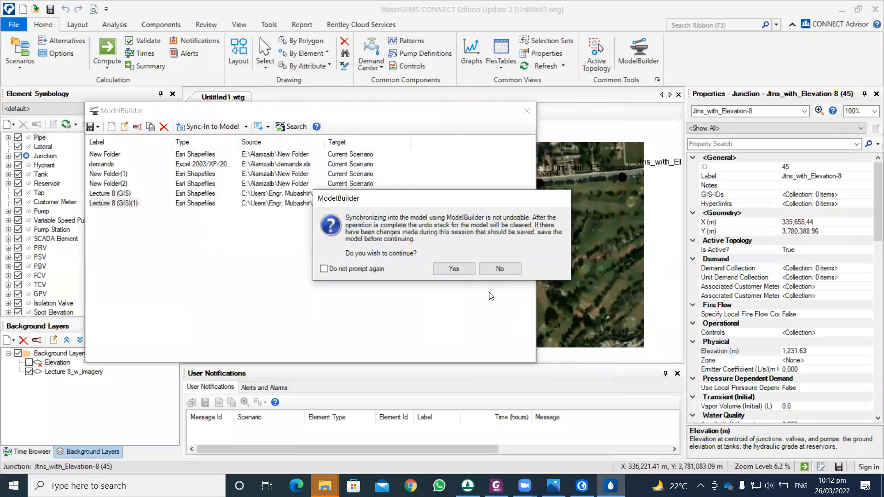
click(453, 268)
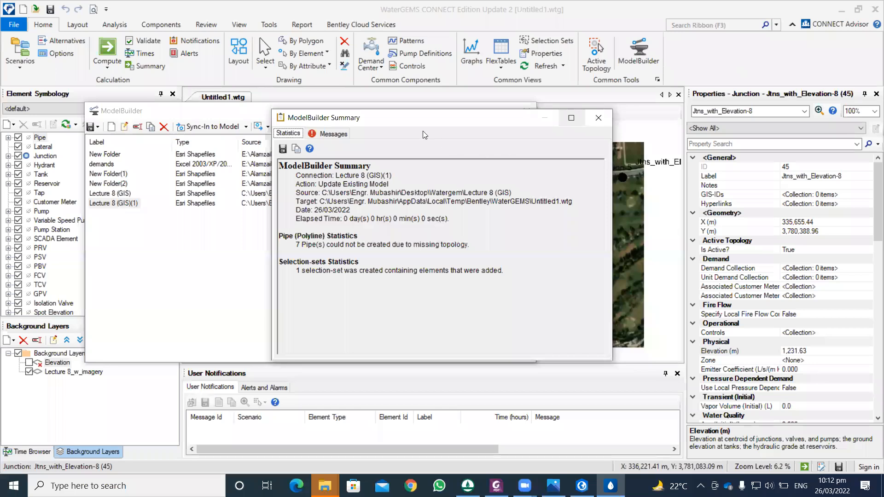
key(Escape)
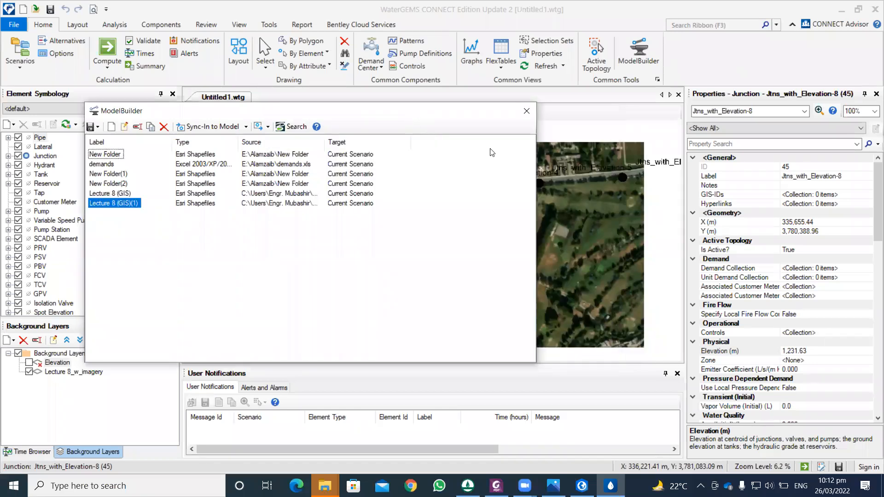
Reopen the Lecture 8 (GIS)(1) connection for editing and go to its field mappings, keeping the existing source, spatial and synchronization options.
drag(407, 110, 490, 149)
click(181, 165)
click(229, 263)
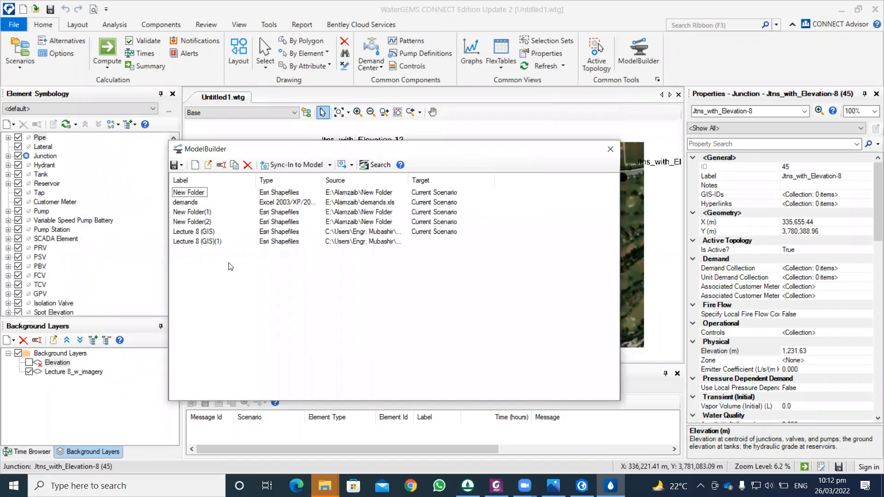
right_click(222, 242)
click(241, 262)
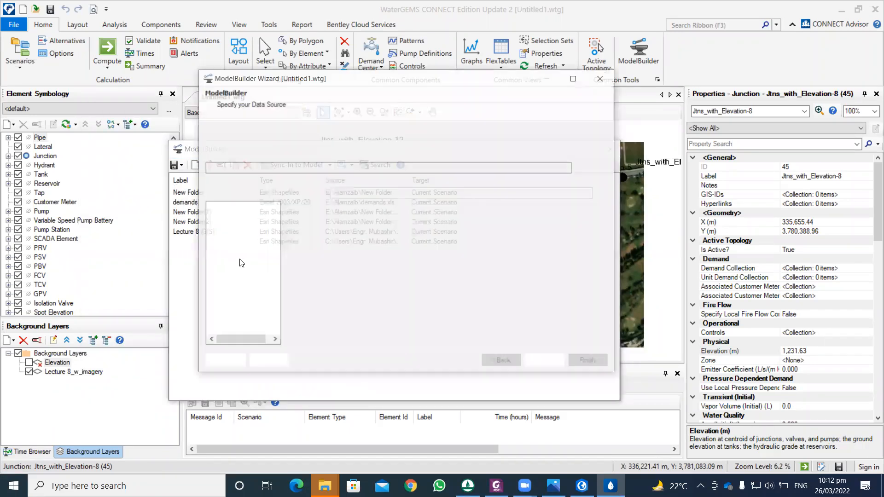
click(547, 362)
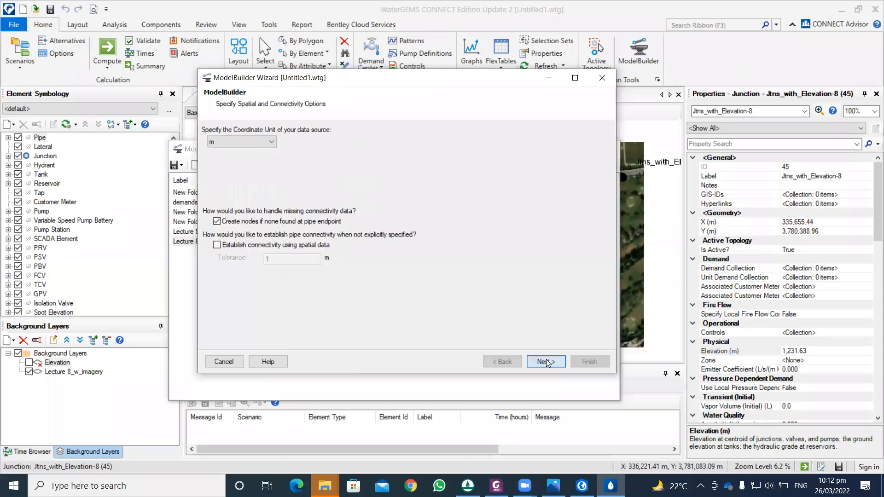
click(548, 362)
click(547, 362)
click(547, 362)
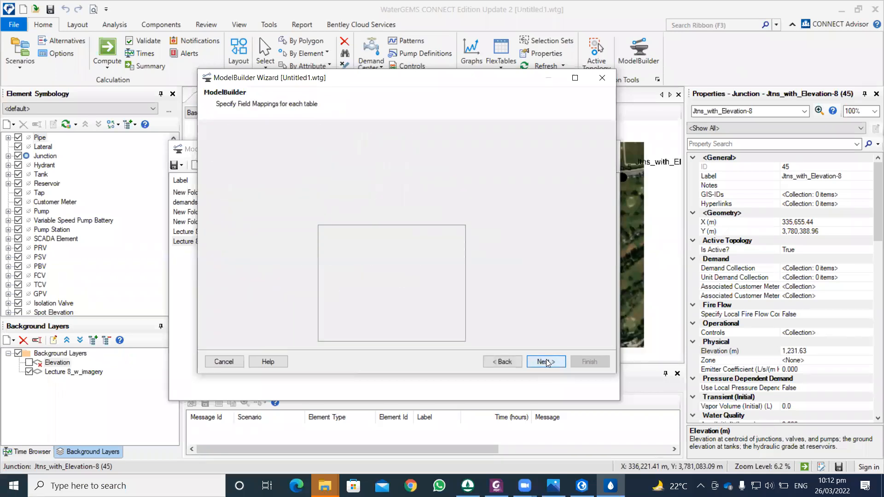
Set the pipe table's Start and Stop fields to <label> and save the connection without building the model.
click(440, 170)
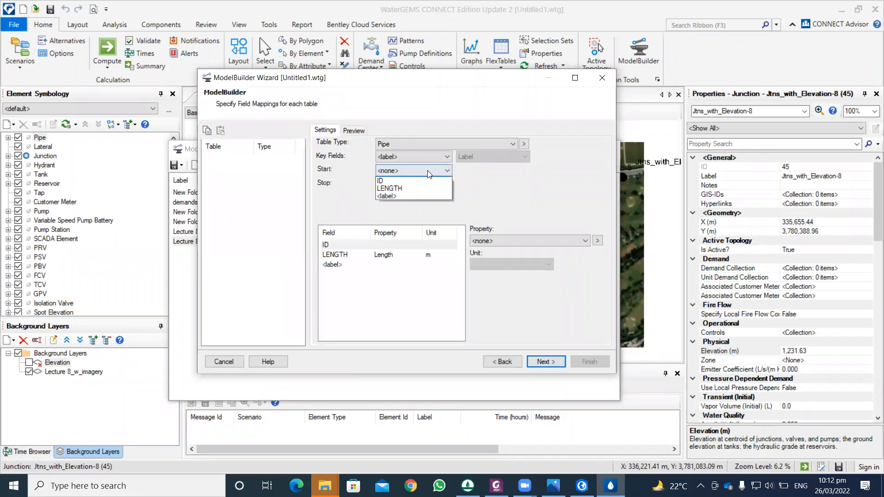
click(410, 202)
click(412, 184)
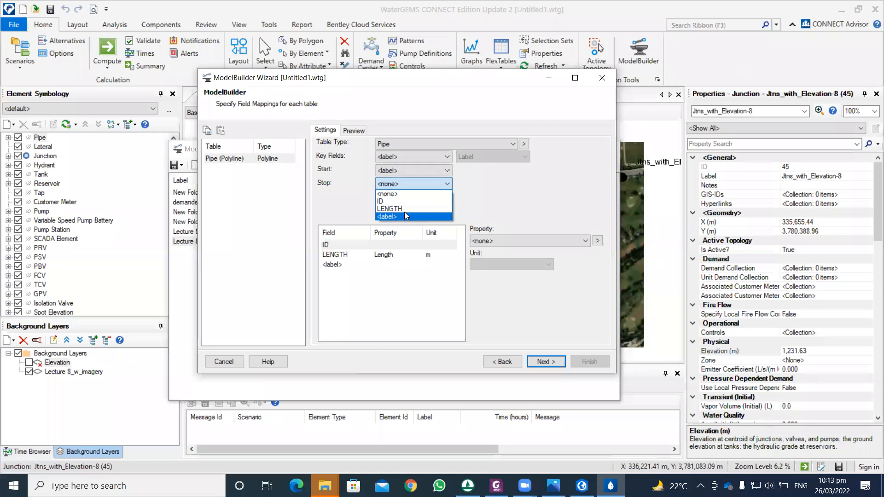
click(401, 216)
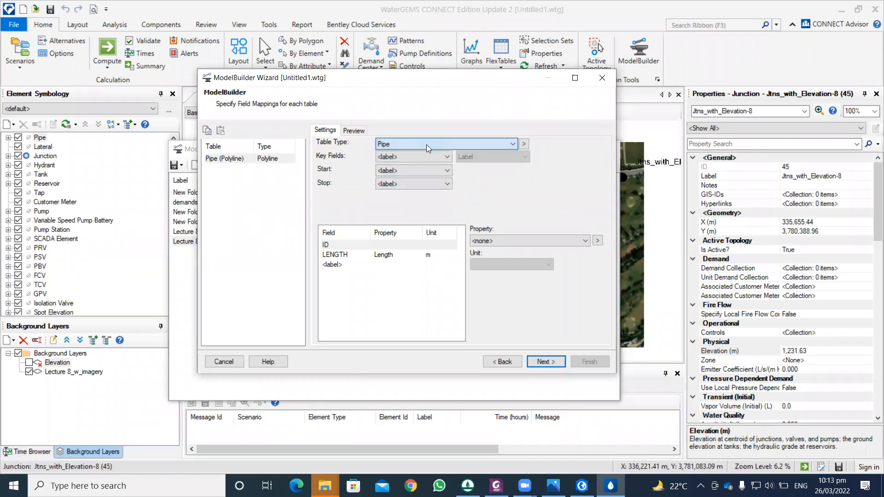
click(545, 362)
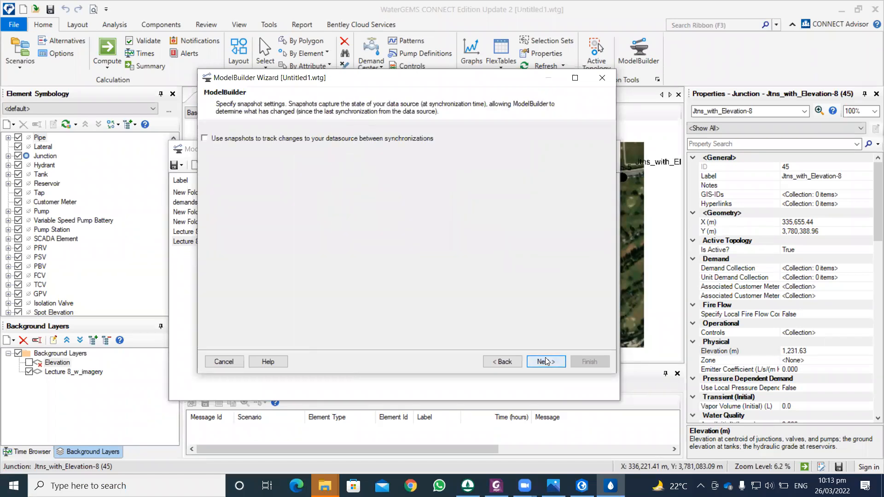
click(545, 362)
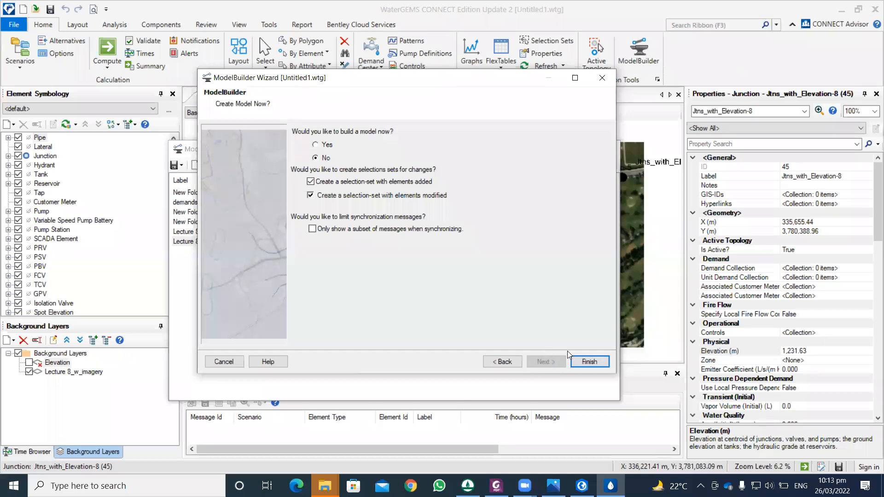
click(579, 362)
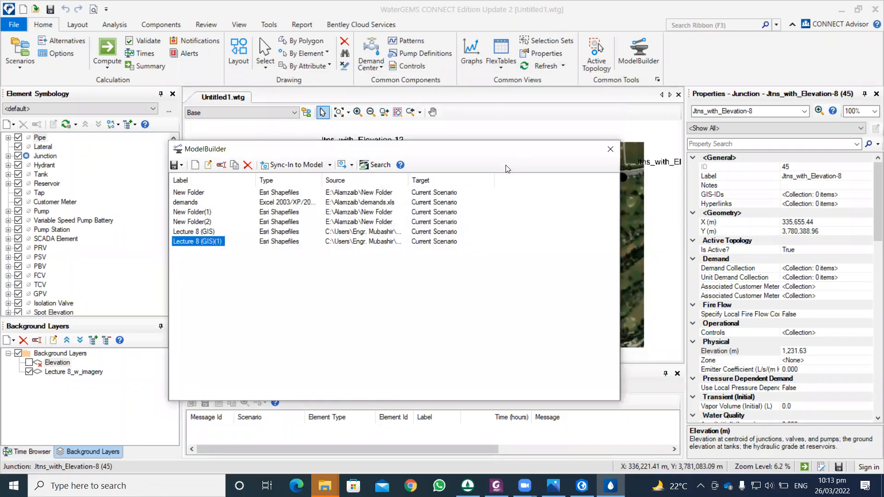
Create another ModelBuilder connection from the Pipe Esri shapefile in the Lecture 8 (GIS) folder and preview its table.
click(195, 165)
click(273, 143)
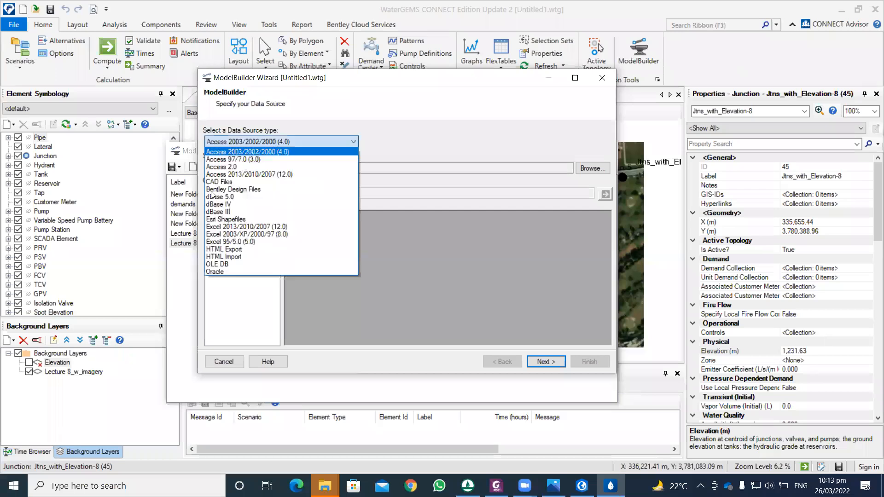
click(225, 219)
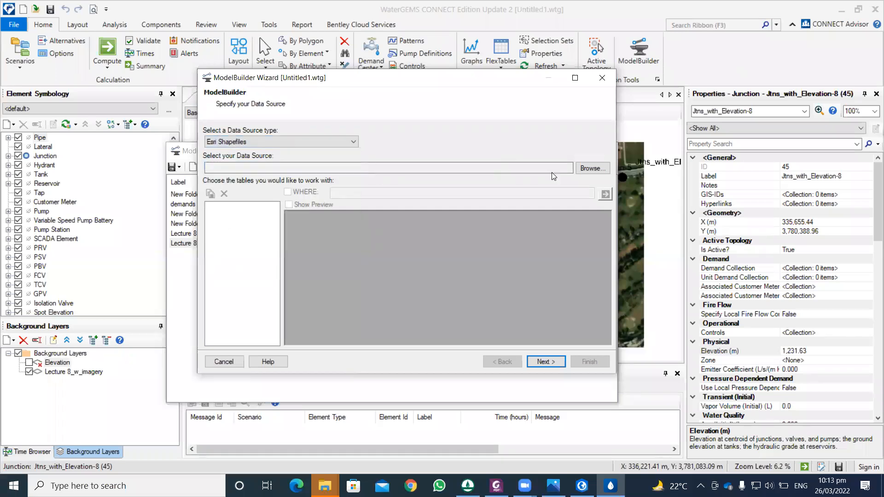
click(578, 168)
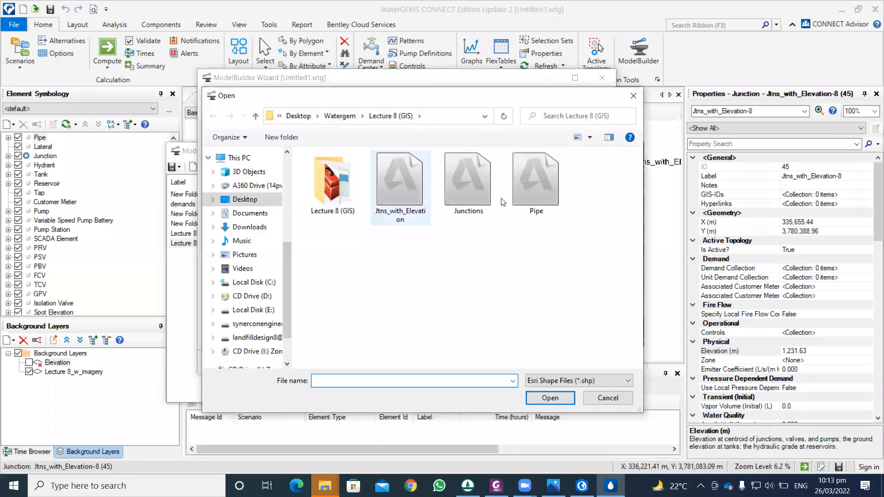
click(535, 184)
click(549, 397)
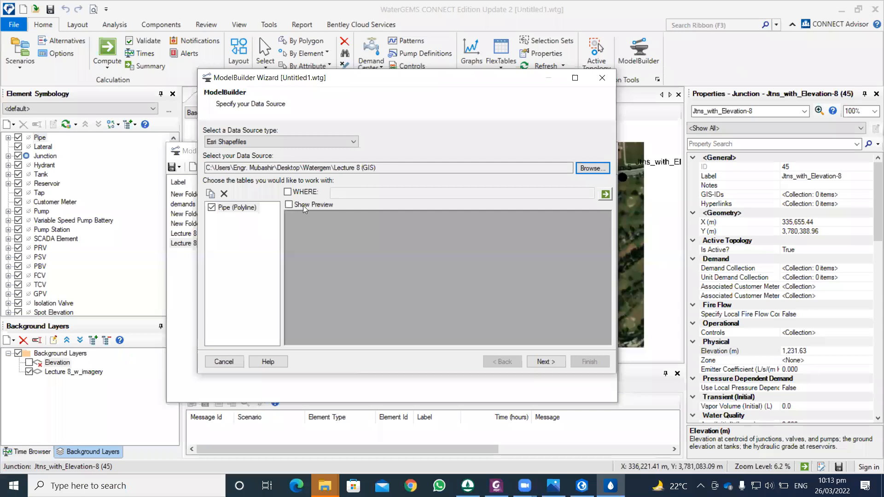
click(309, 205)
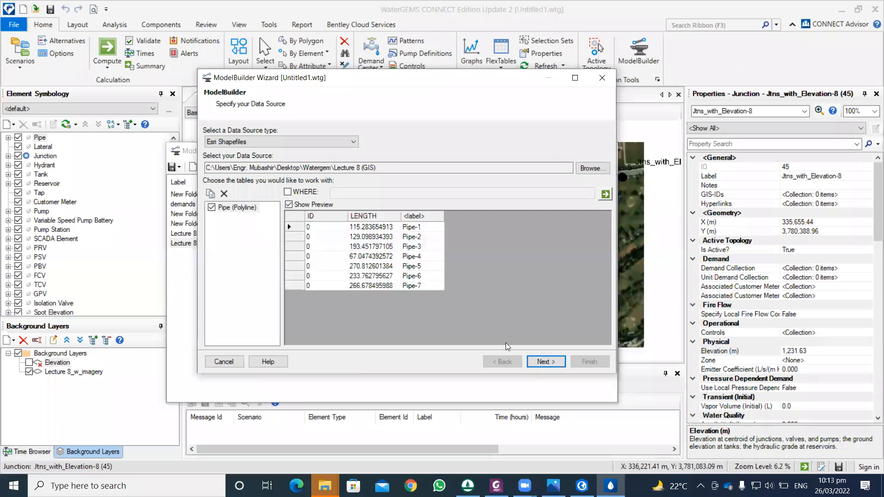
Set the new connection's coordinate unit to m, establish pipe connectivity using spatial data, and edit the tolerance before accepting the spatial options.
click(544, 363)
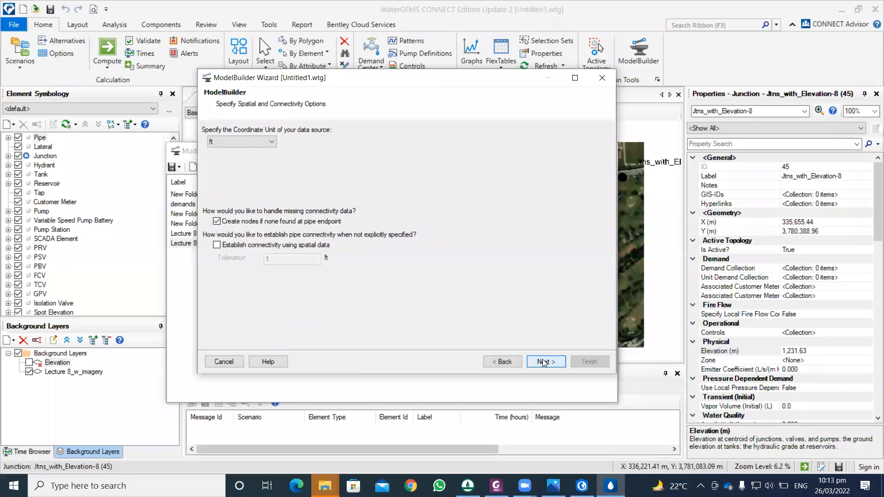
click(270, 143)
click(239, 189)
click(258, 247)
click(244, 247)
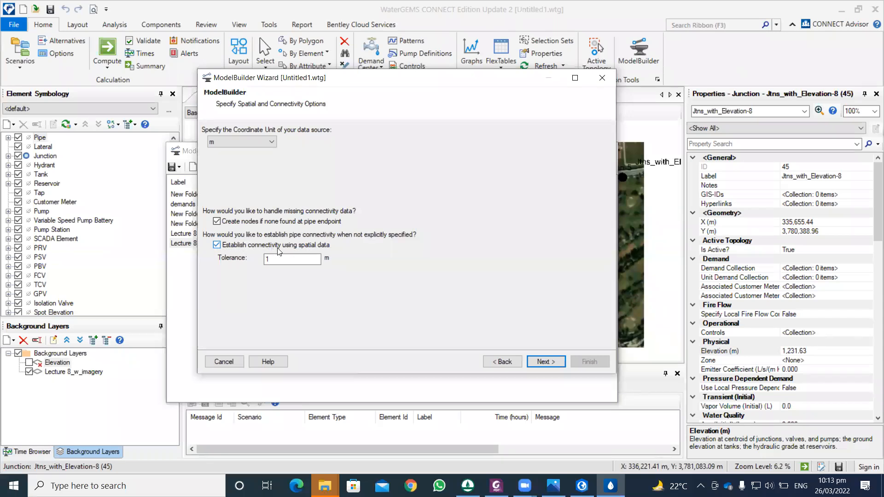
double_click(268, 259)
key(BackSpace)
click(541, 364)
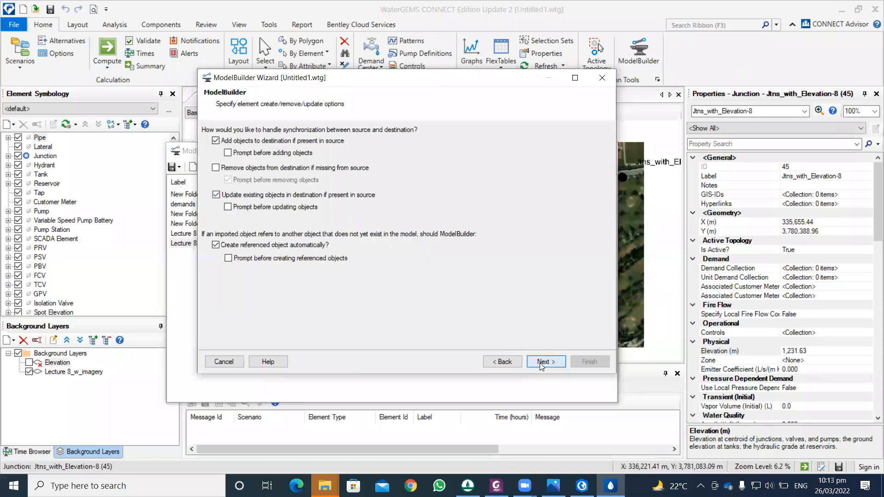
Accept the default synchronization and additional import options, and set the pipe table's key field to <label>.
click(541, 362)
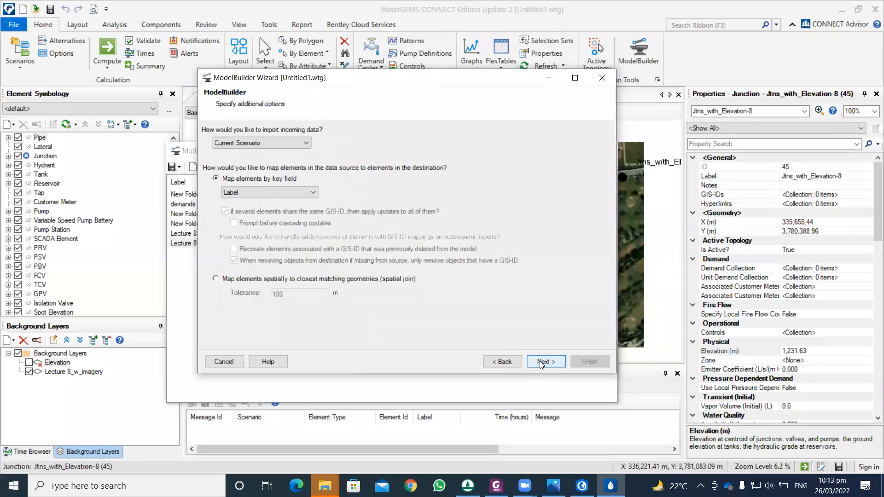
click(541, 363)
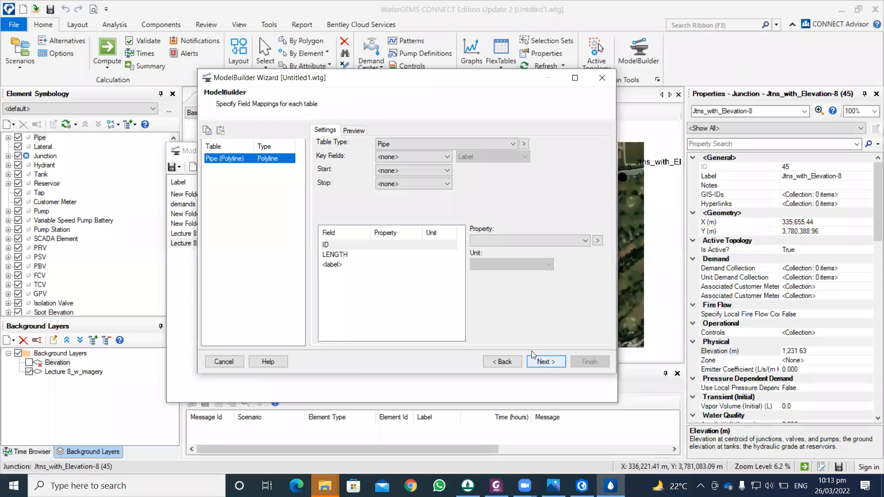
click(446, 157)
click(414, 187)
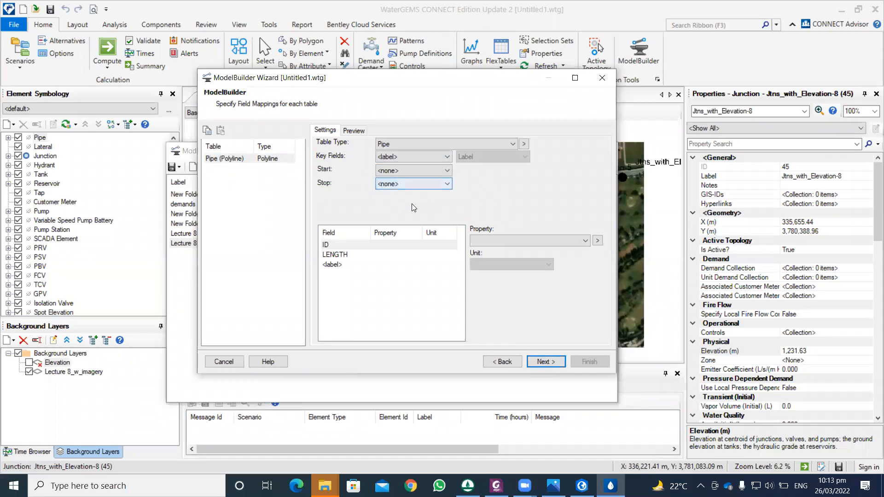
Map the pipe table's LENGTH field to the Length property in m, leaving the Start and Stop fields unset.
click(405, 254)
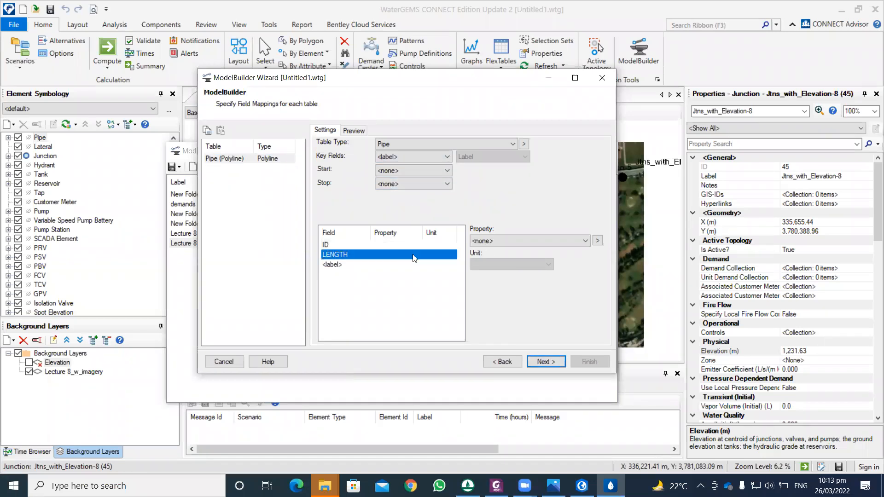
click(485, 240)
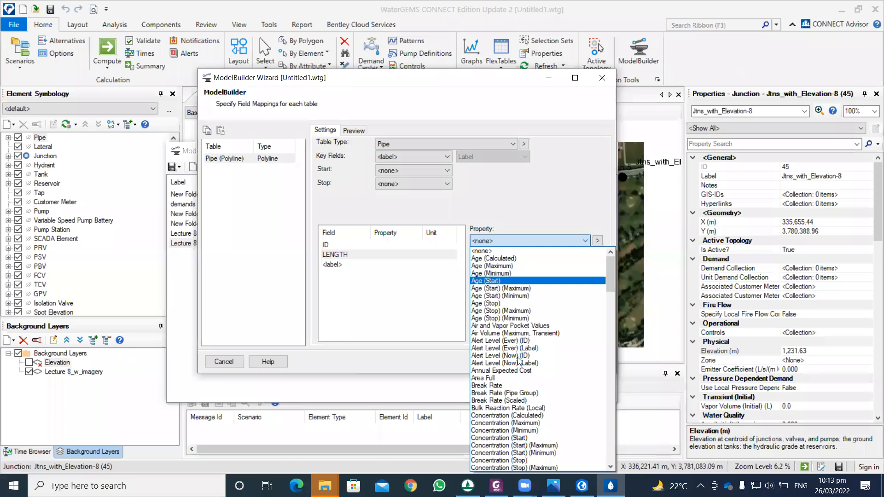
scroll(519, 360, down, 7)
scroll(519, 360, down, 9)
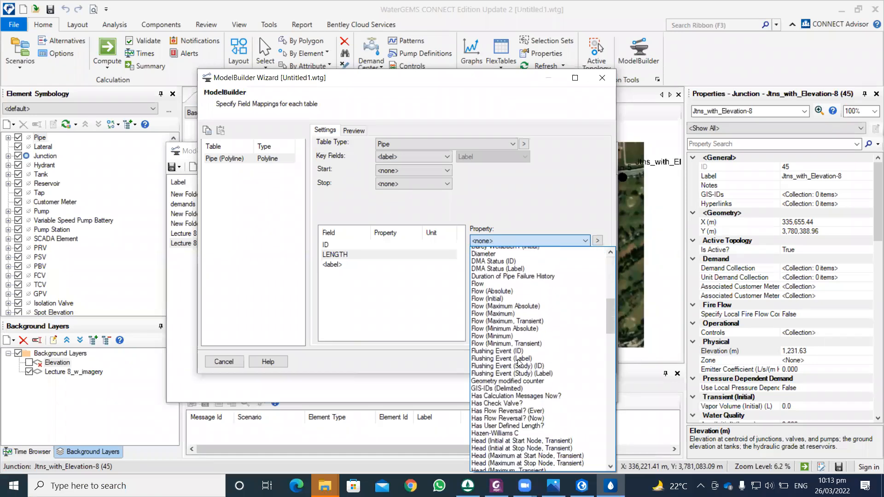
scroll(519, 361, down, 2)
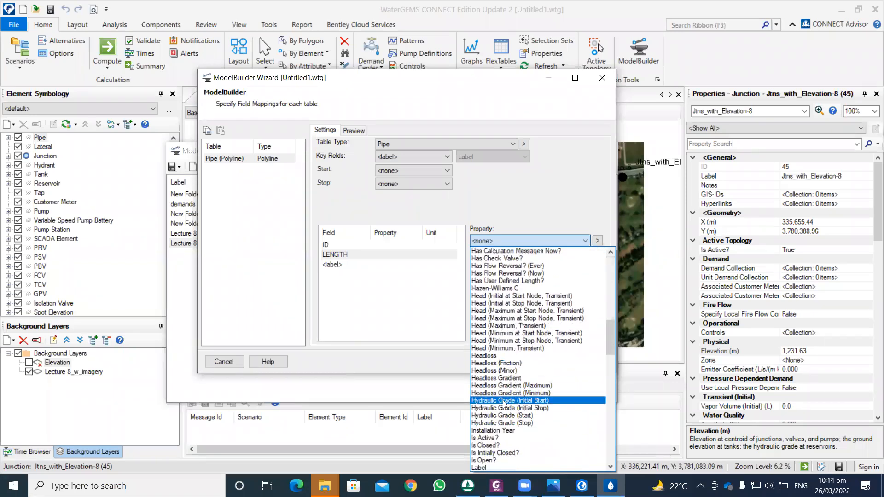
drag(609, 341, 605, 358)
scroll(545, 353, down, 2)
click(481, 363)
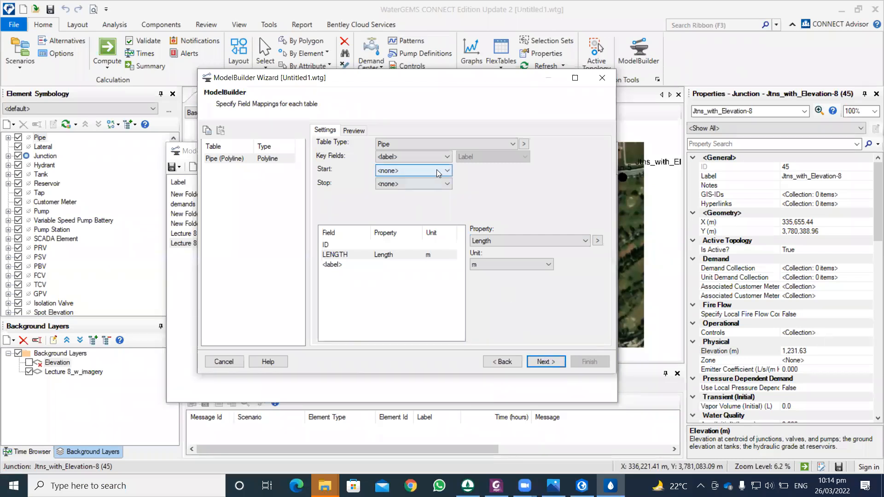
Build the model from the pipe connection without snapshots, close the summary, and synchronize the drawing.
click(541, 362)
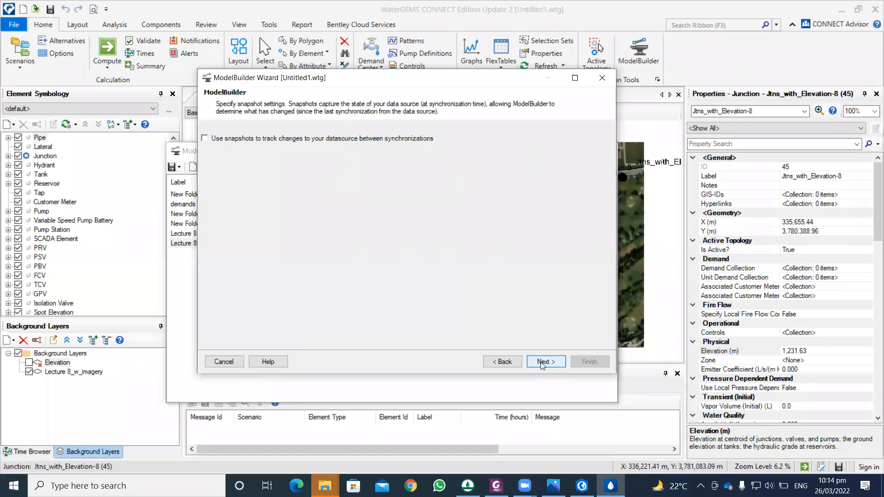
click(541, 363)
click(585, 362)
click(464, 271)
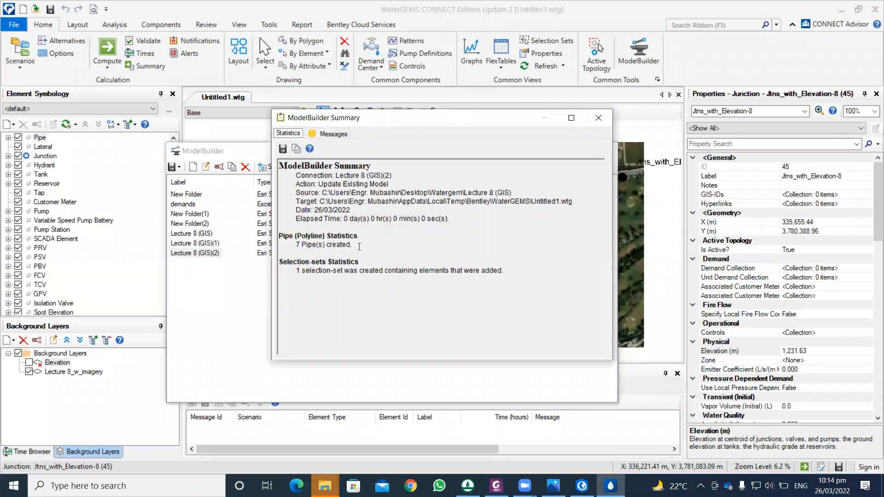
click(598, 117)
click(600, 156)
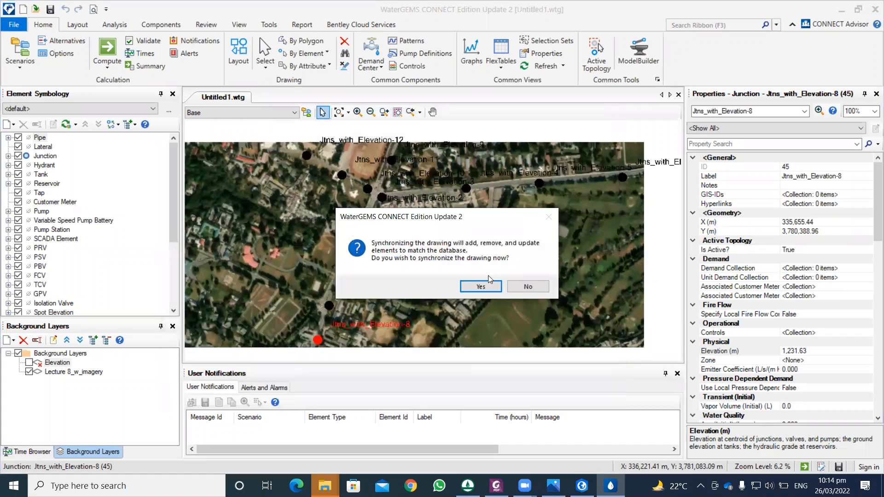
click(481, 286)
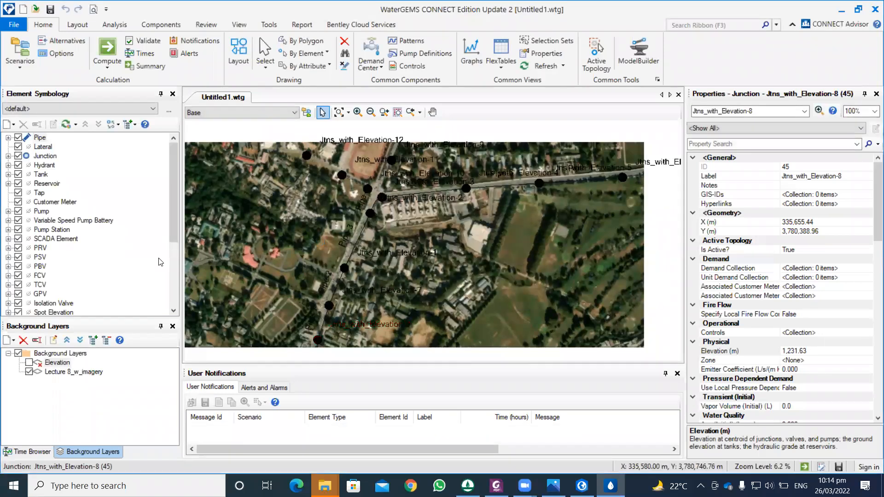
Hide the Lecture 8_w_imagery background layer and check the properties of Pipe-4 and Pipe-3.
click(28, 372)
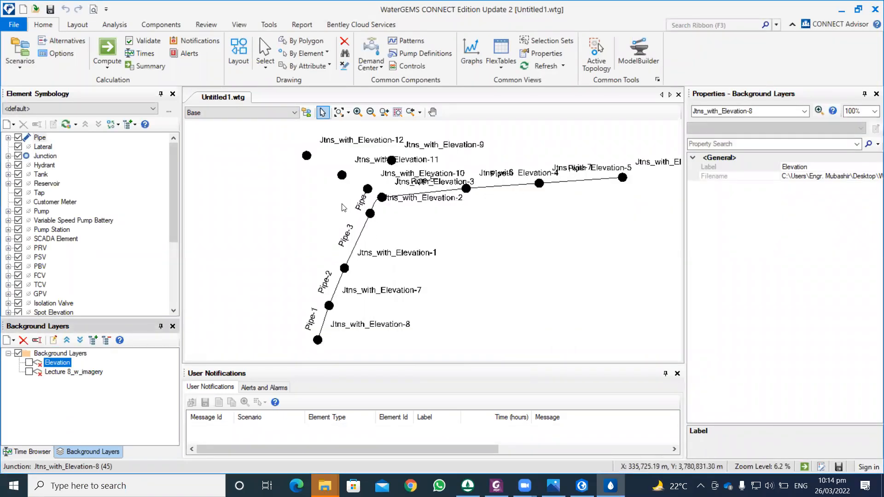
scroll(376, 198, up, 4)
scroll(425, 201, up, 5)
click(424, 201)
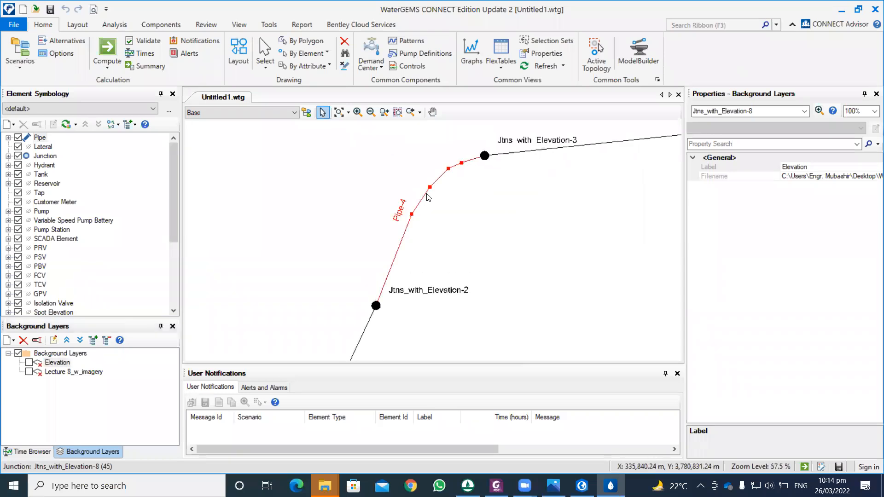
scroll(428, 207, down, 5)
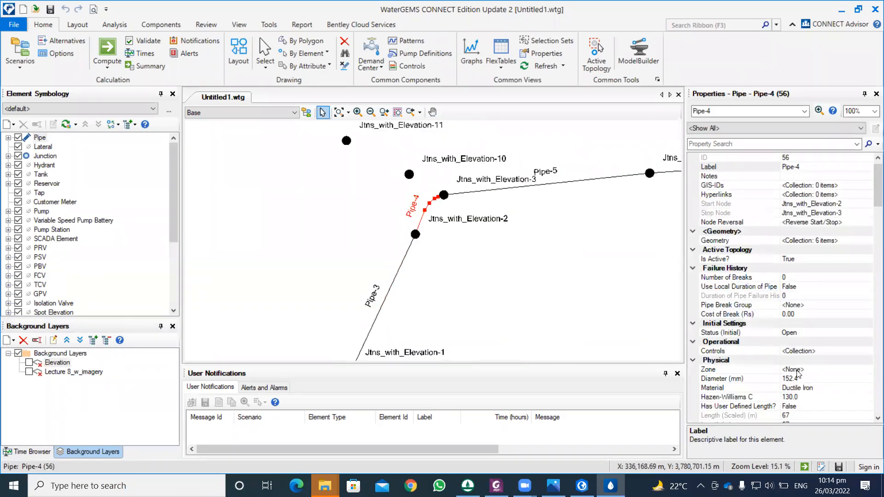
scroll(787, 377, down, 2)
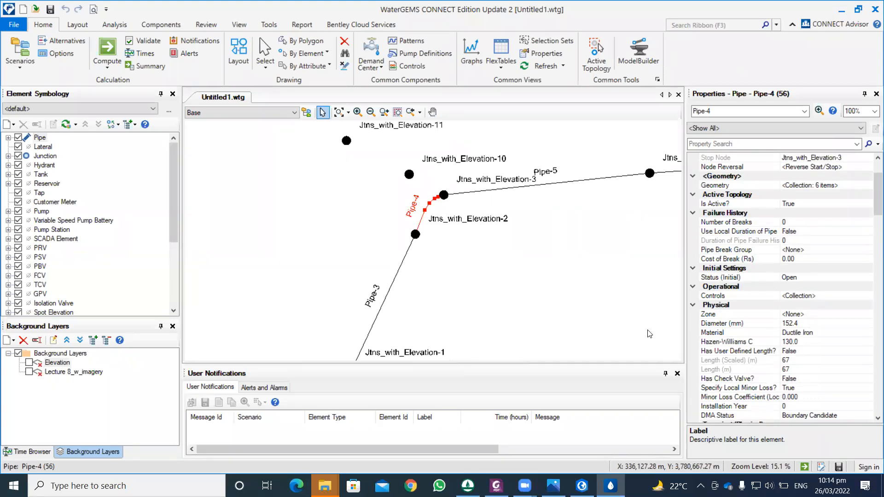
click(399, 271)
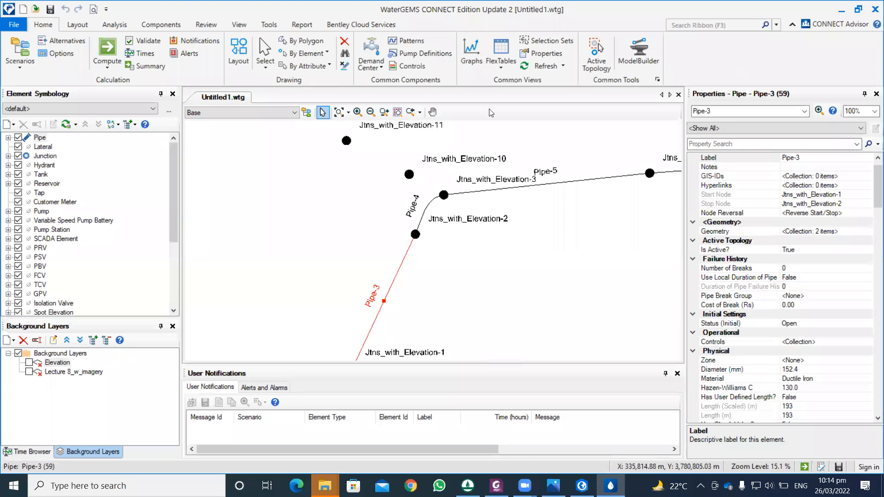
Examine the scaled and user-defined length columns of the pipe FlexTable, then close the table.
click(501, 52)
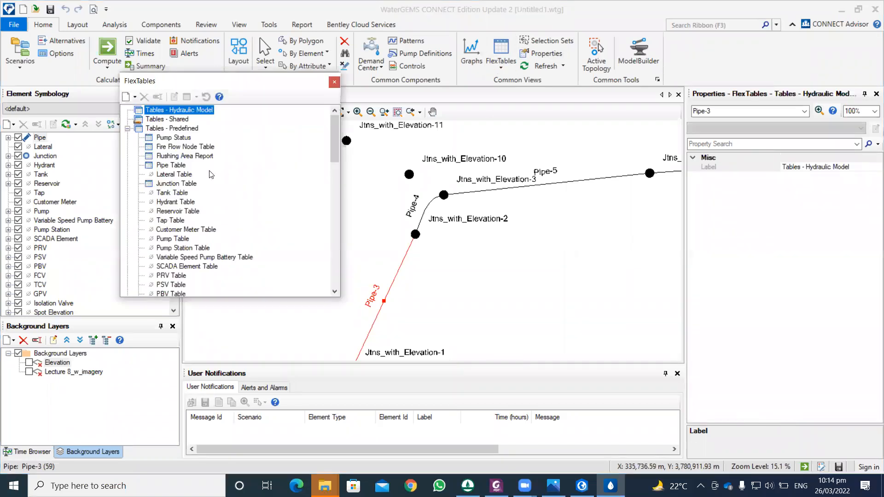
double_click(171, 165)
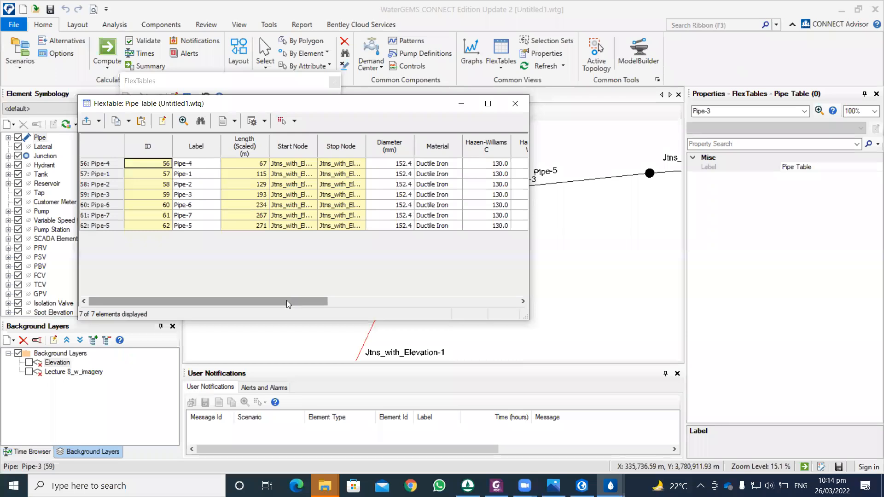
drag(283, 302, 488, 306)
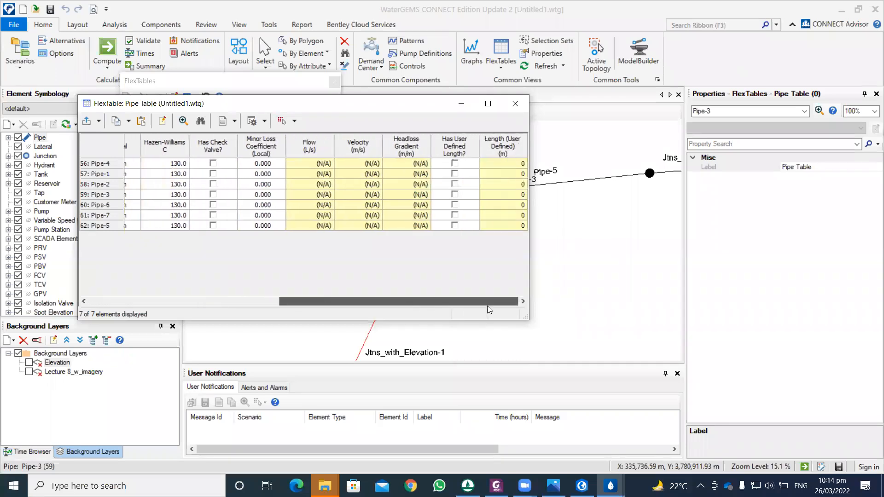
click(455, 167)
drag(435, 301, 223, 300)
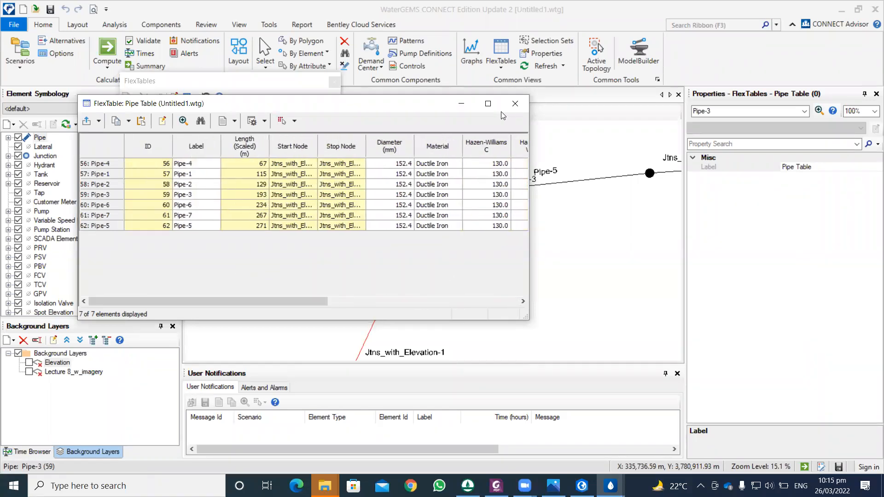
click(514, 106)
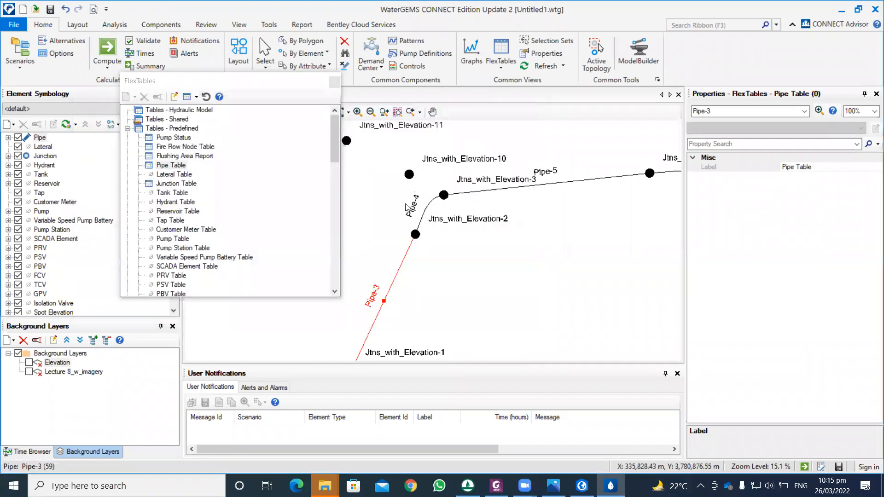
Reposition junction Jtns_with_Elevation-8 at the end of Pipe-1 and compare Pipe-1's scaled length in the pipe FlexTable after each move.
scroll(440, 220, down, 2)
drag(479, 162, 488, 143)
drag(429, 311, 478, 216)
click(420, 272)
drag(420, 271, 406, 310)
double_click(177, 165)
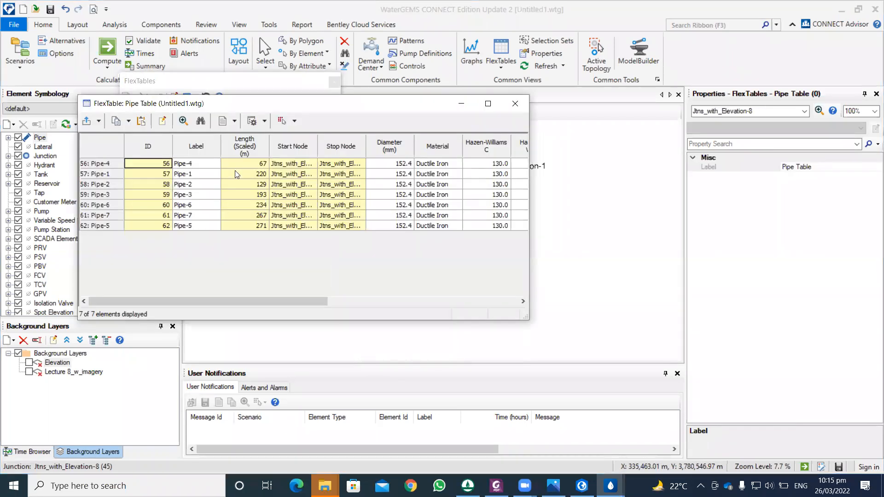
click(246, 176)
click(513, 104)
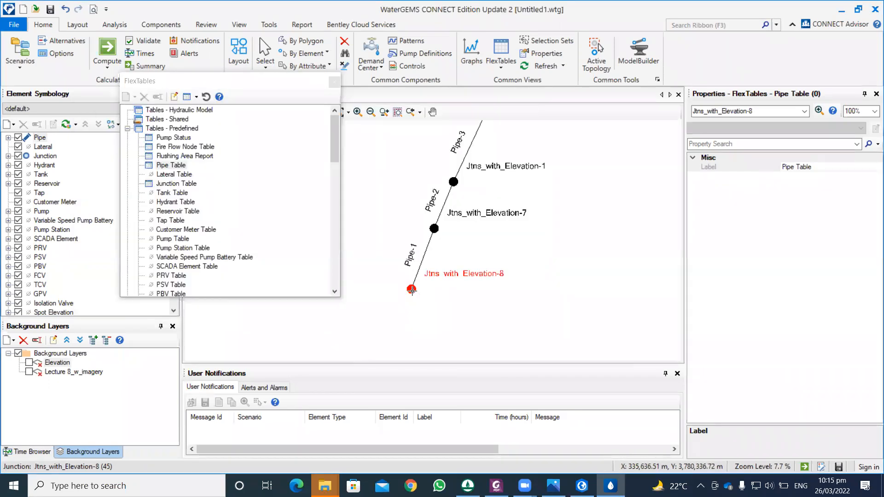
click(411, 290)
double_click(184, 165)
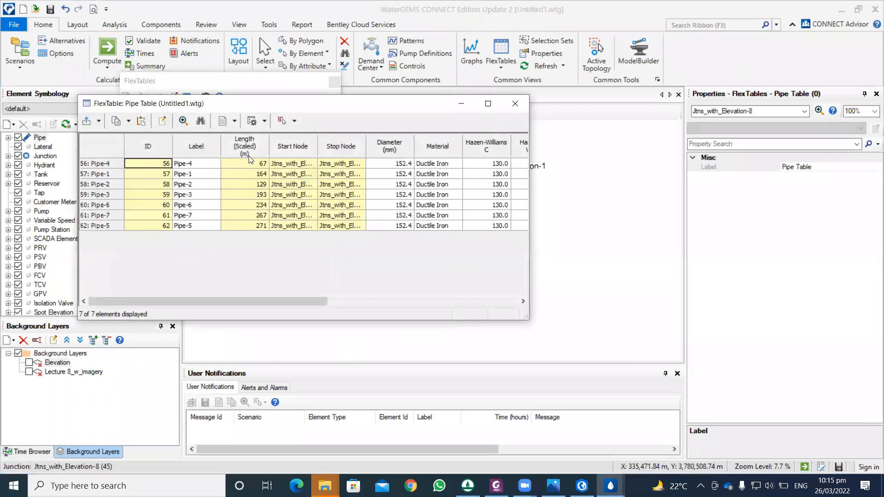
click(514, 104)
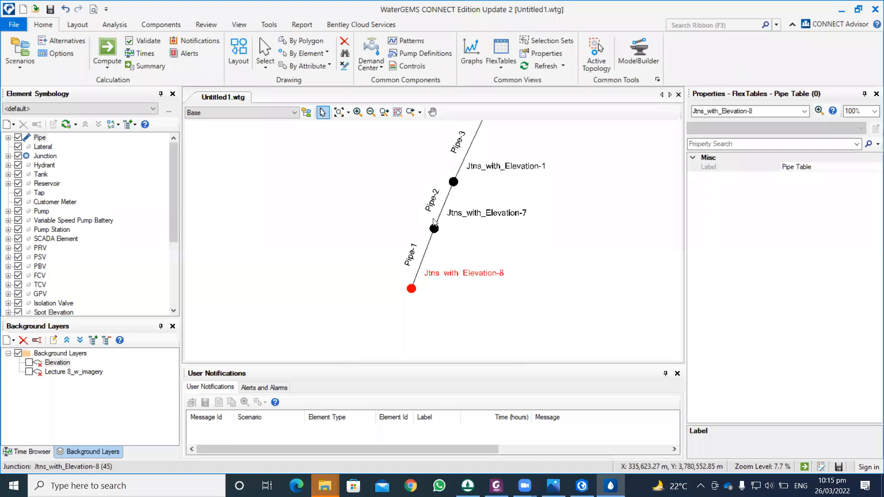
Inspect the connected pipes in the drawing and recheck the user-defined length columns in the pipe FlexTable.
scroll(432, 219, down, 4)
scroll(454, 184, up, 4)
scroll(462, 155, up, 3)
scroll(461, 155, down, 2)
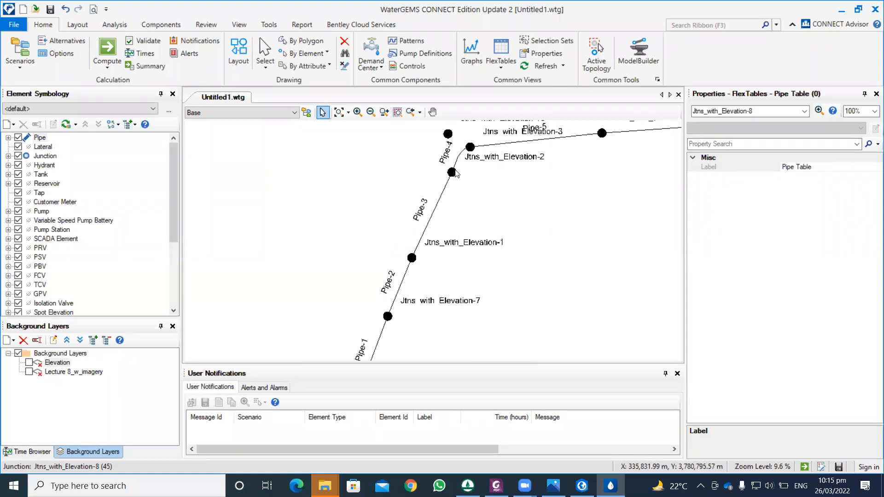
scroll(460, 165, down, 1)
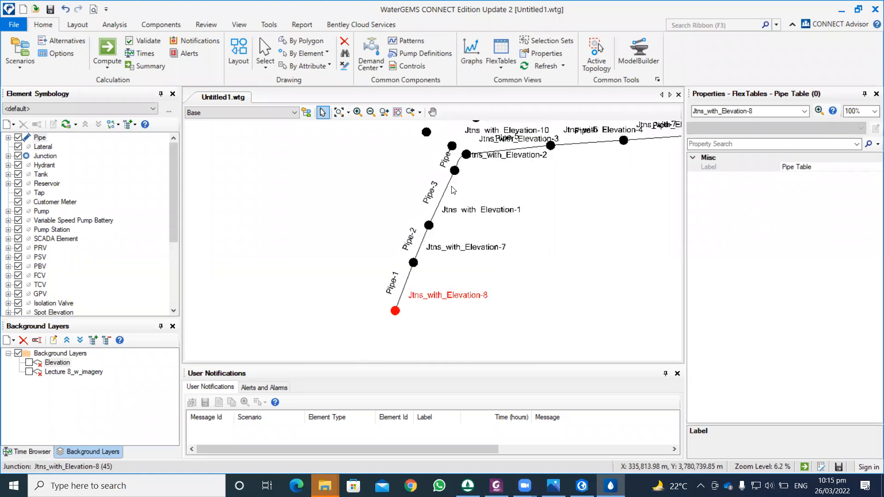
click(503, 48)
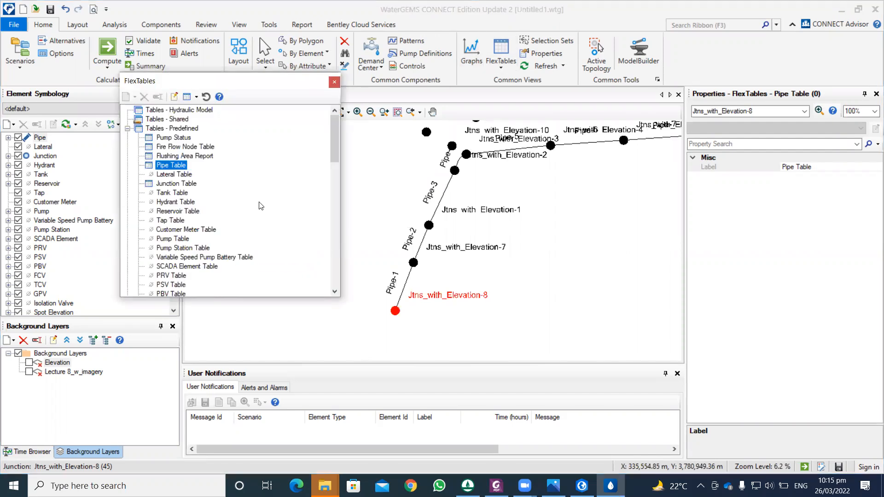
double_click(171, 164)
drag(275, 299, 500, 295)
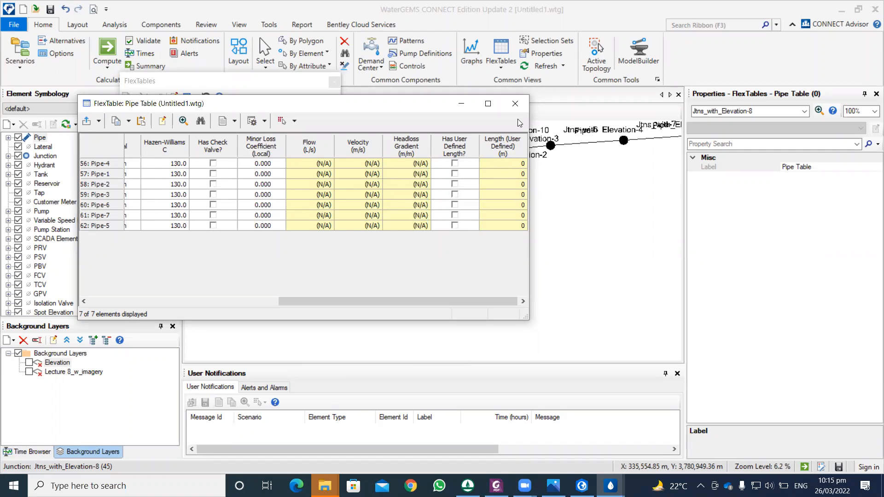
click(514, 103)
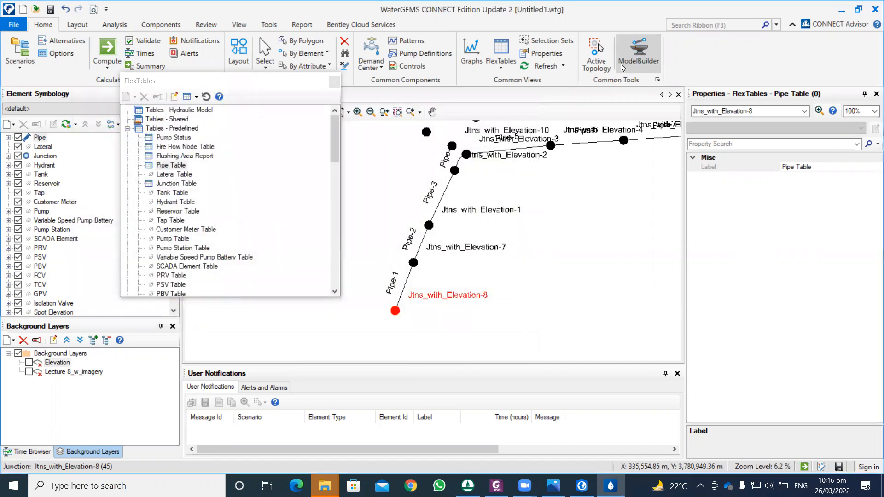
Reopen the Lecture 8 (GIS)(2) ModelBuilder connection for editing and go to its field mappings, keeping the existing source and import options.
click(639, 51)
click(208, 256)
right_click(208, 257)
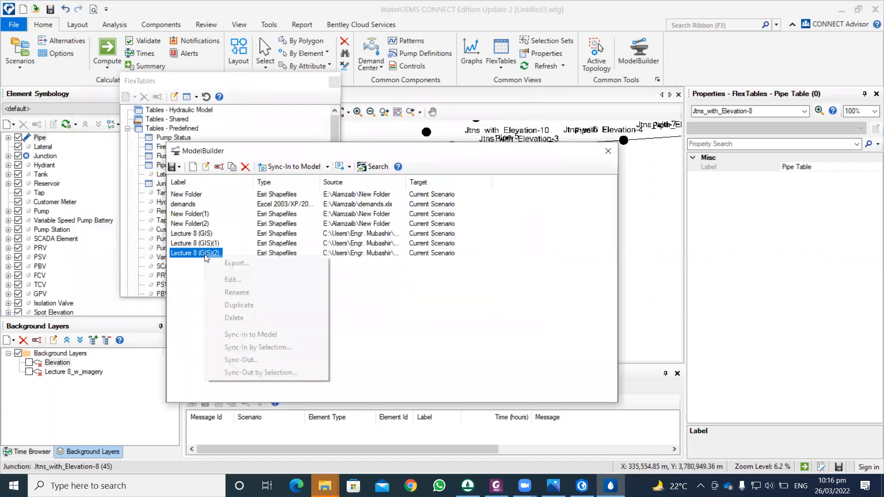
click(231, 279)
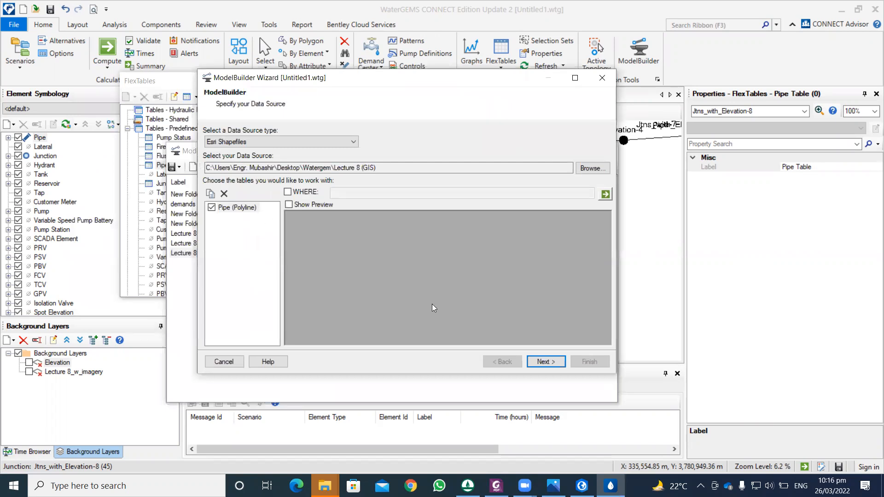
click(539, 360)
click(539, 361)
click(539, 360)
click(537, 360)
Review the length properties available for the LENGTH field mapping, keep Length, and close the wizard and ModelBuilder without rebuilding.
click(383, 256)
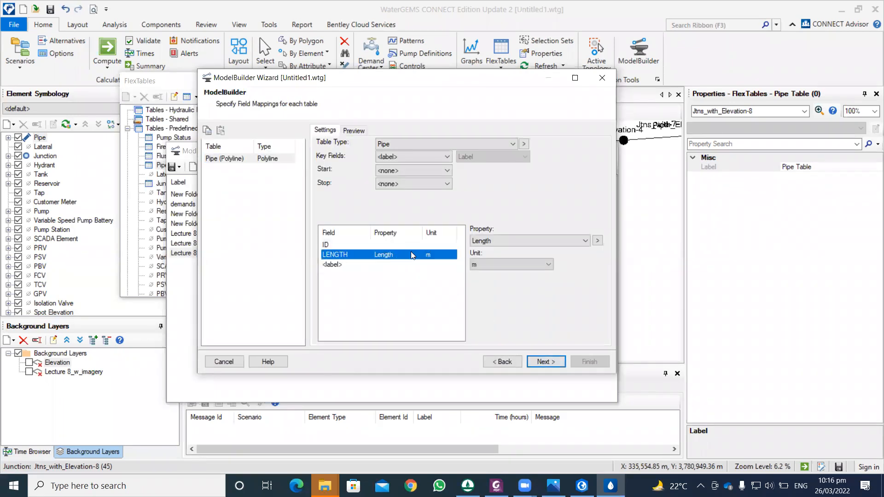
click(485, 244)
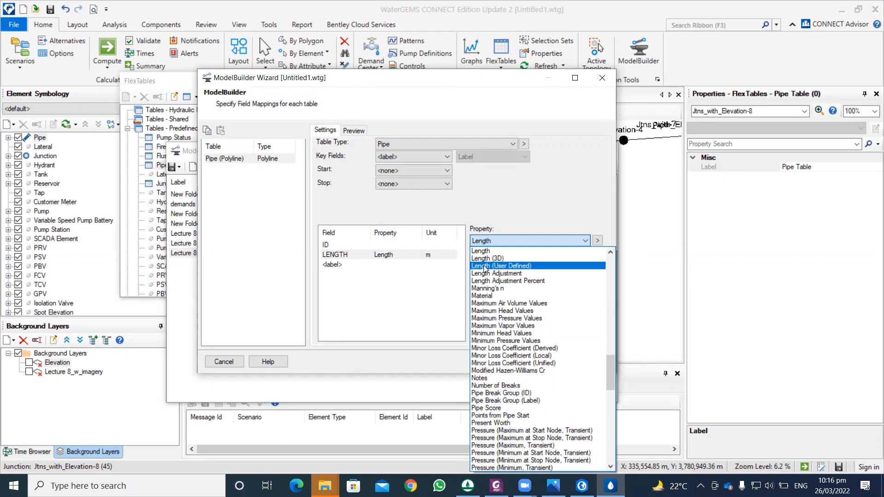
click(521, 231)
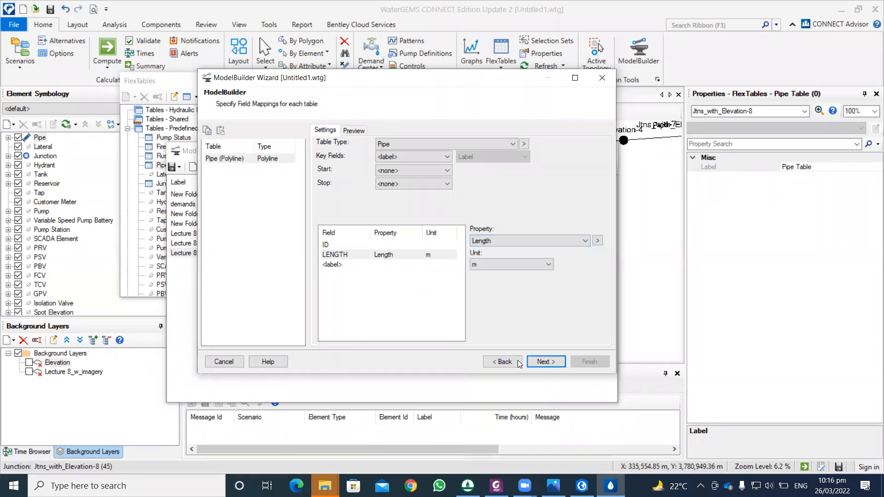
click(602, 77)
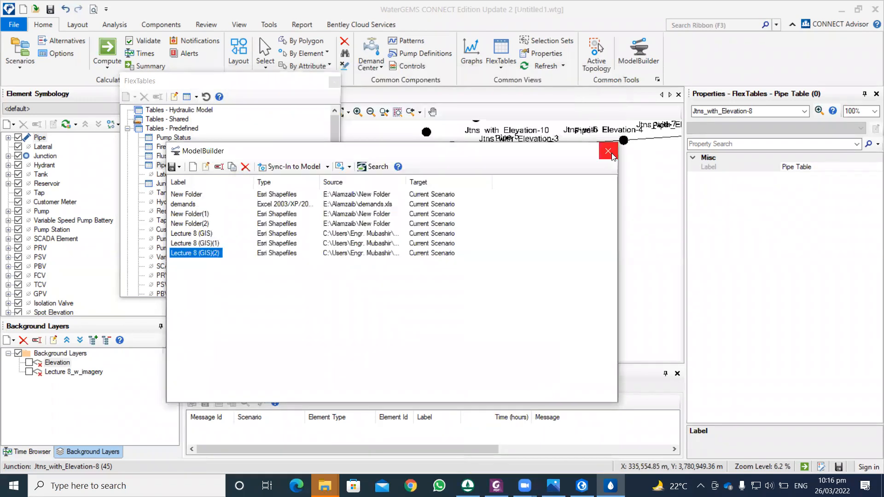
click(609, 150)
In the pipe FlexTable, view the Global Edit options for the Has User Defined Length? column, cancel them, and close the table.
double_click(171, 164)
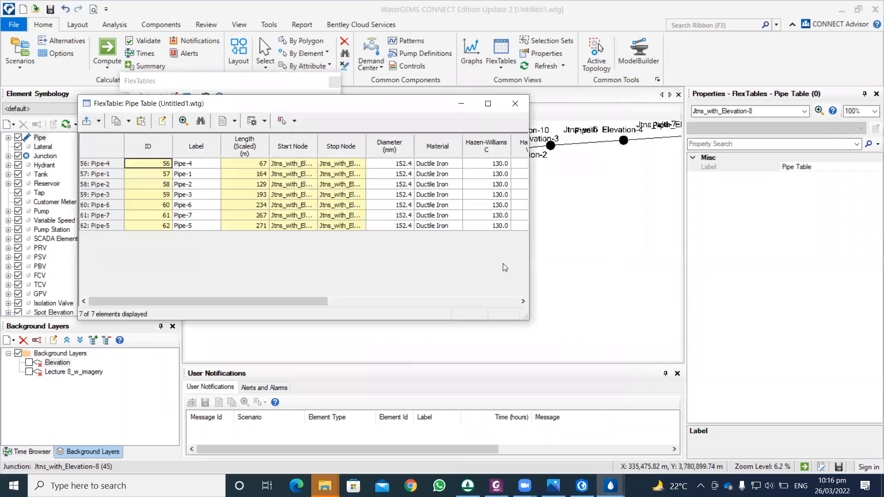
drag(318, 301, 508, 301)
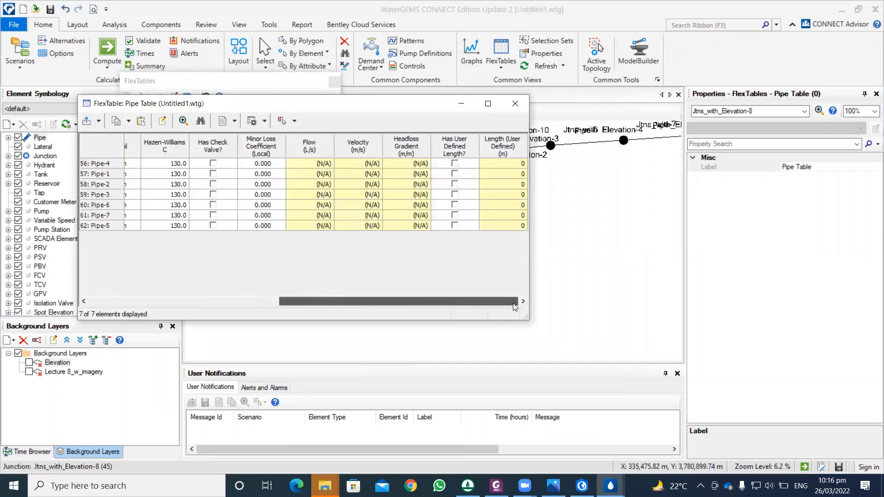
right_click(454, 150)
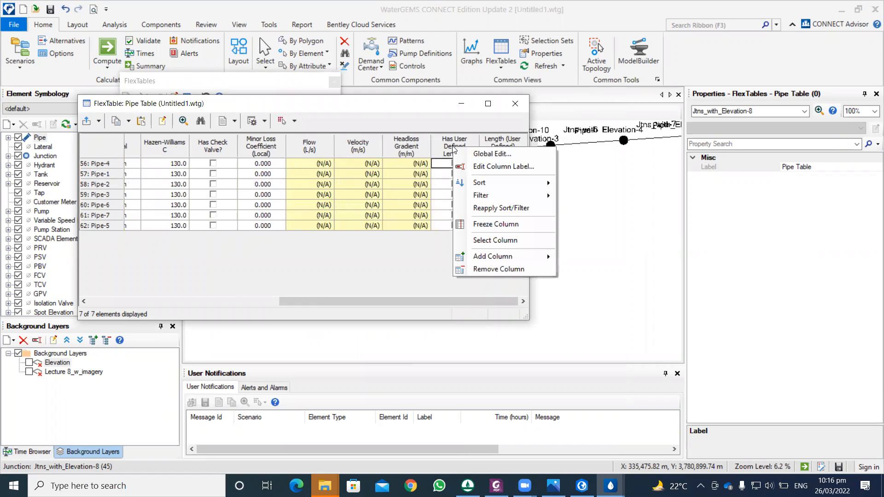
click(474, 158)
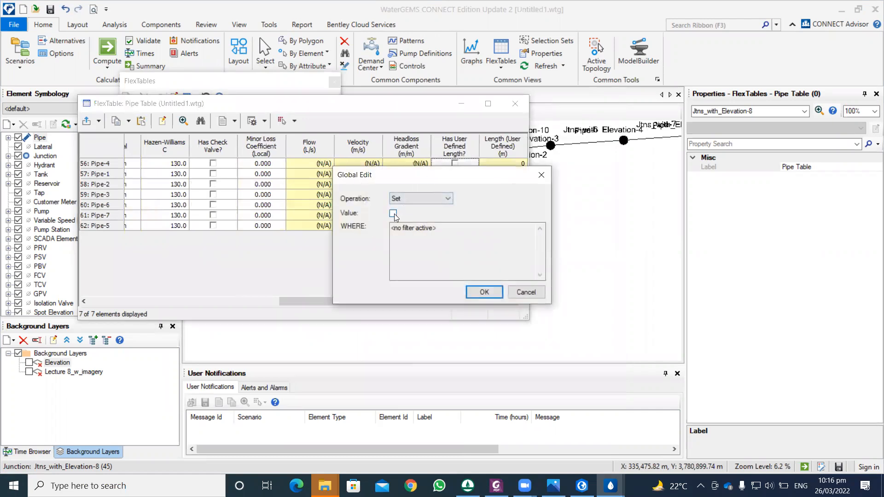
click(517, 294)
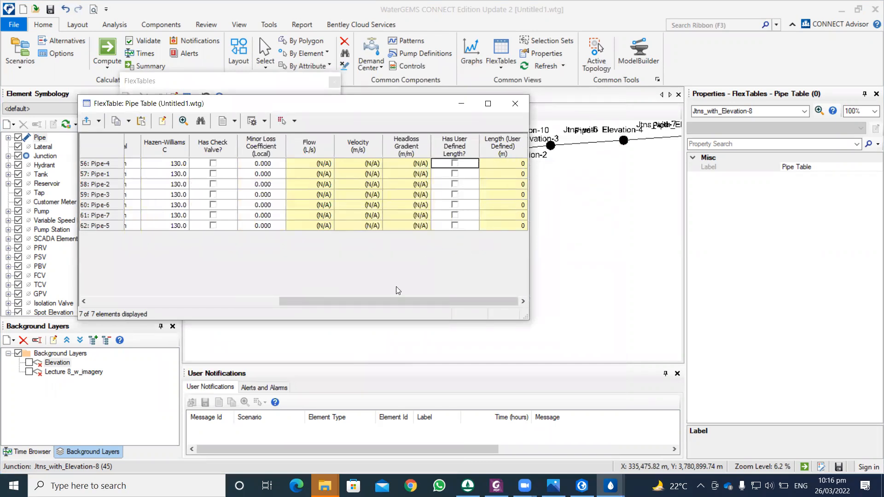
drag(387, 304, 416, 245)
click(515, 103)
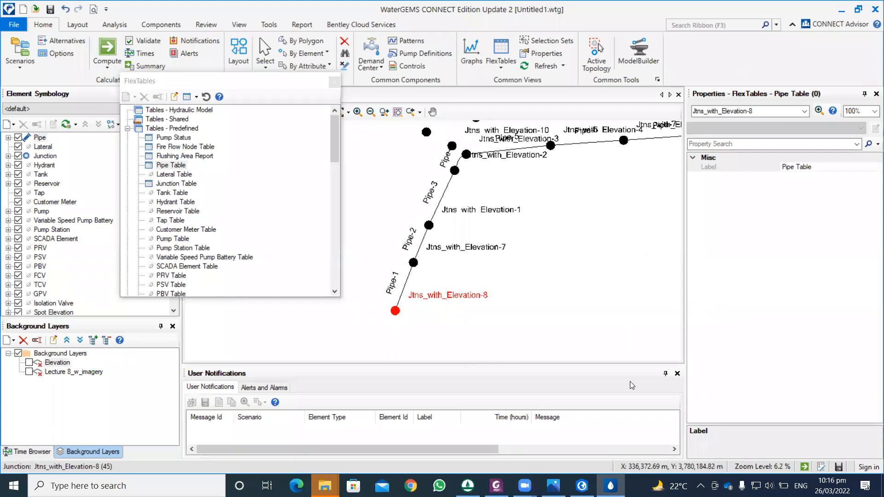
Switch to File Explorer and look through the Lecture subfolder of the Watergem folder for the points spreadsheet.
click(582, 486)
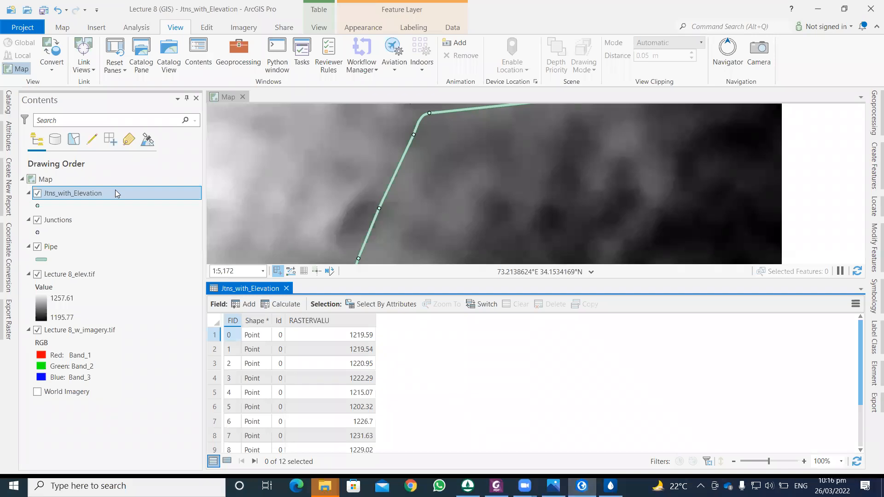
click(325, 485)
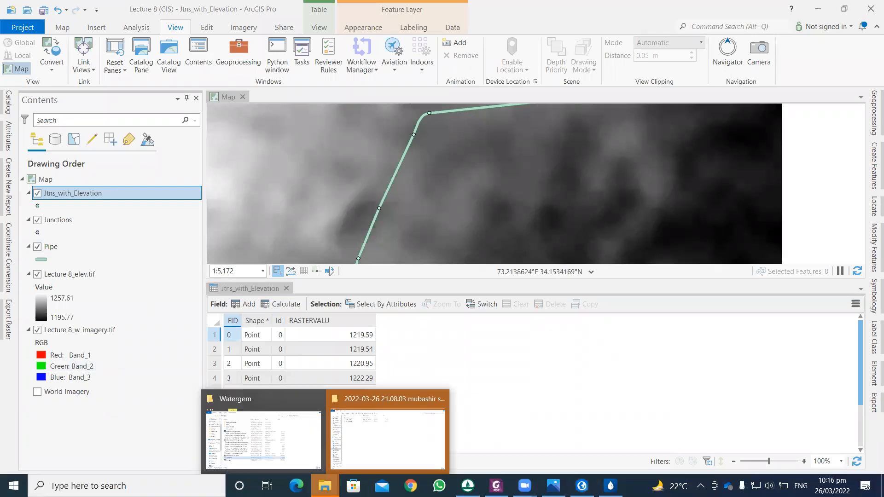
click(304, 461)
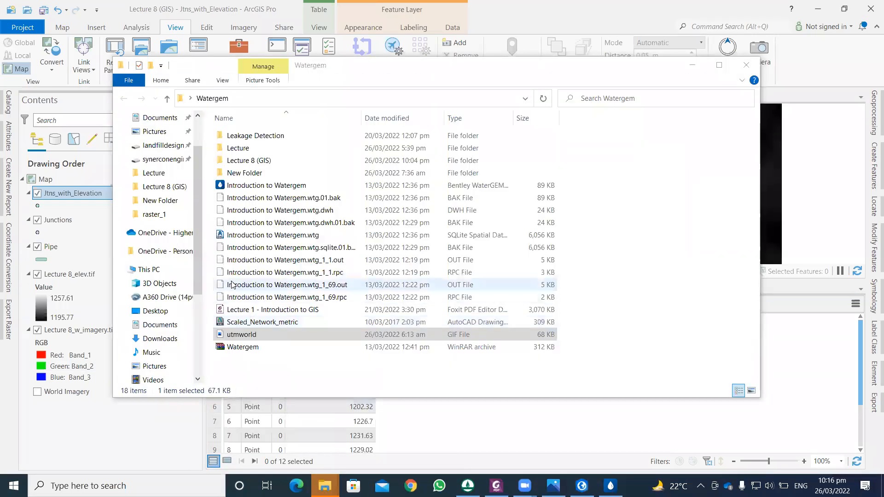
double_click(259, 152)
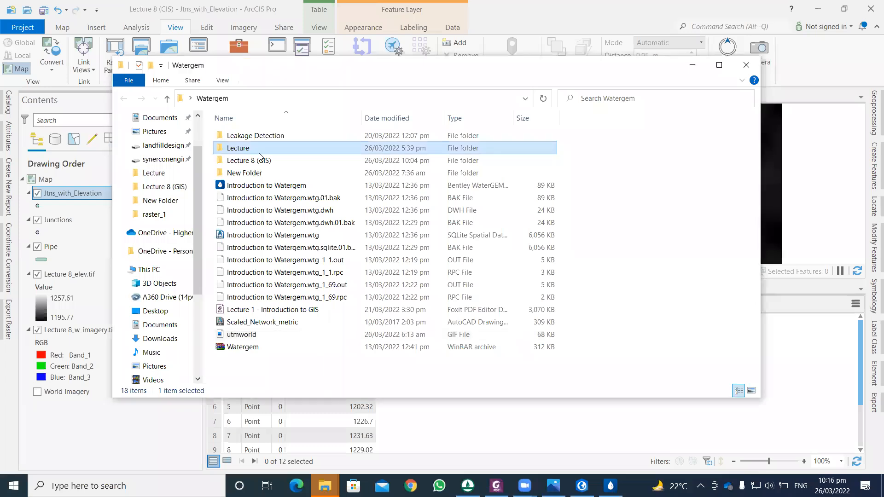
scroll(260, 302, down, 15)
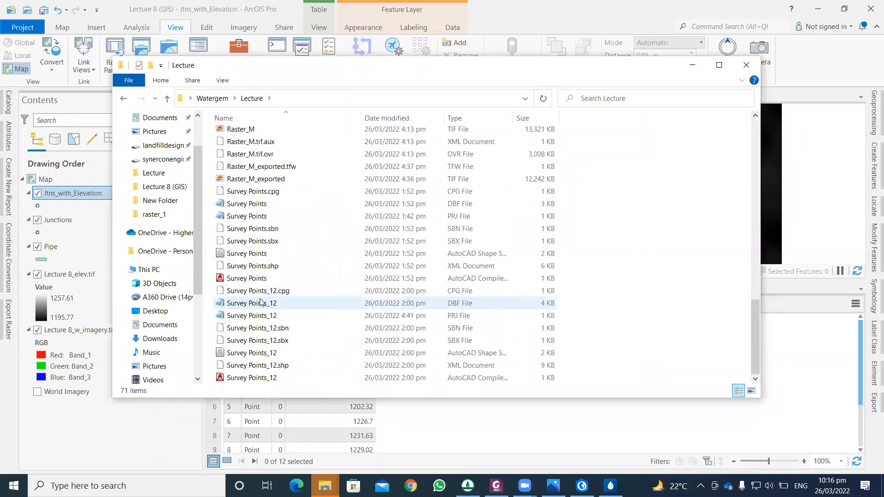
scroll(261, 301, up, 8)
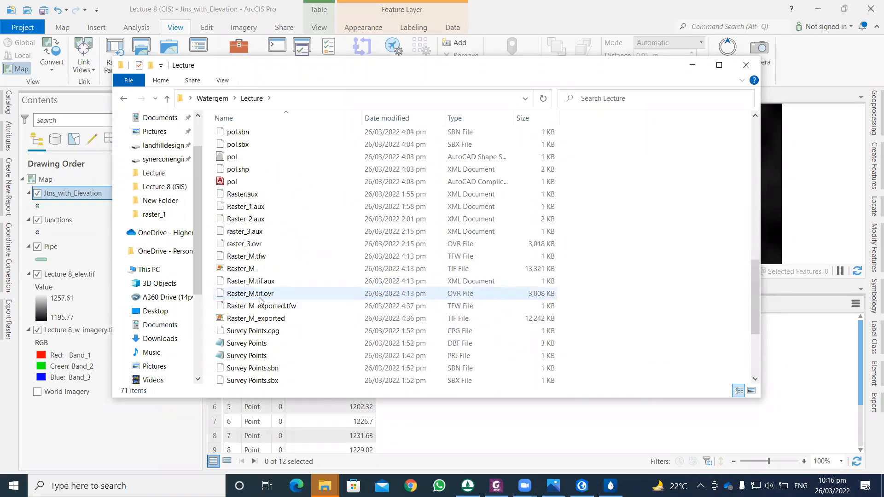
scroll(261, 302, up, 4)
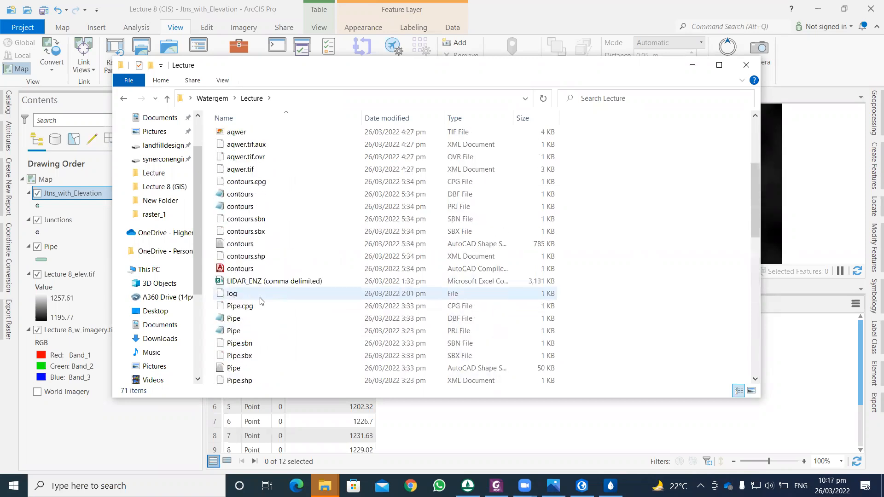
scroll(256, 294, down, 4)
Copy the Points Data Excel 97 workbook from the Lecture folder into the parent Watergem folder.
click(252, 281)
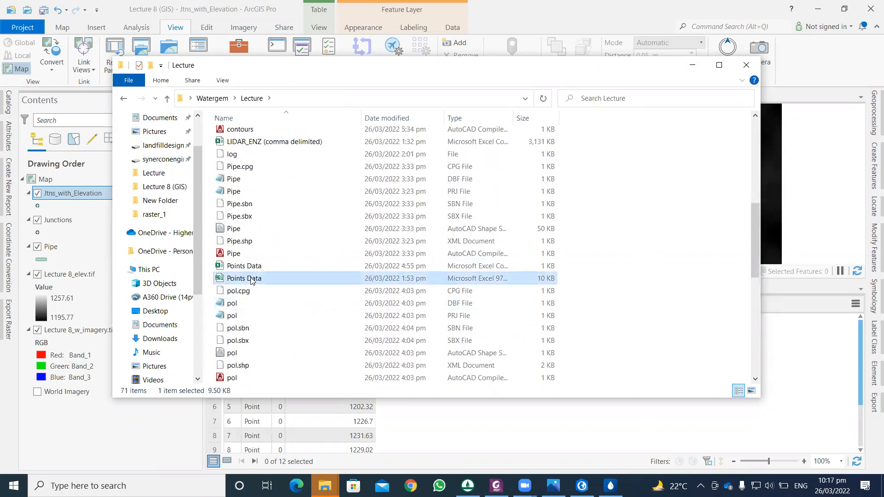
double_click(251, 279)
right_click(250, 278)
click(267, 405)
click(167, 98)
right_click(267, 366)
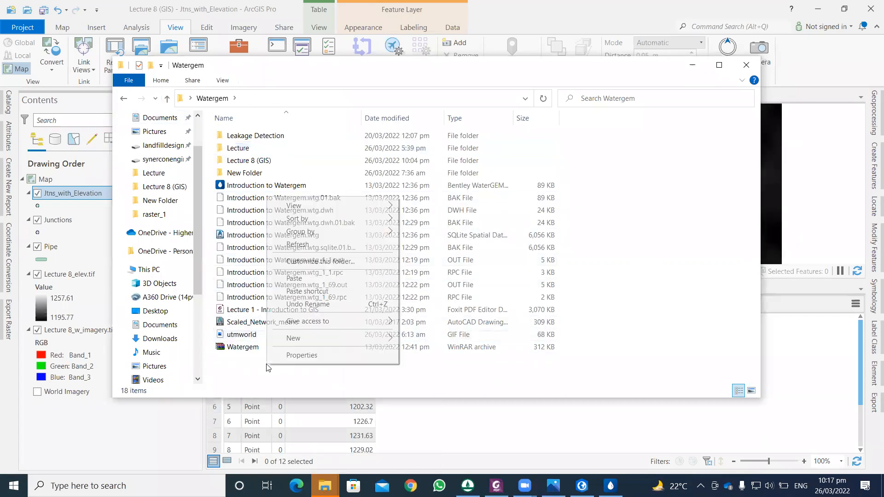
click(294, 278)
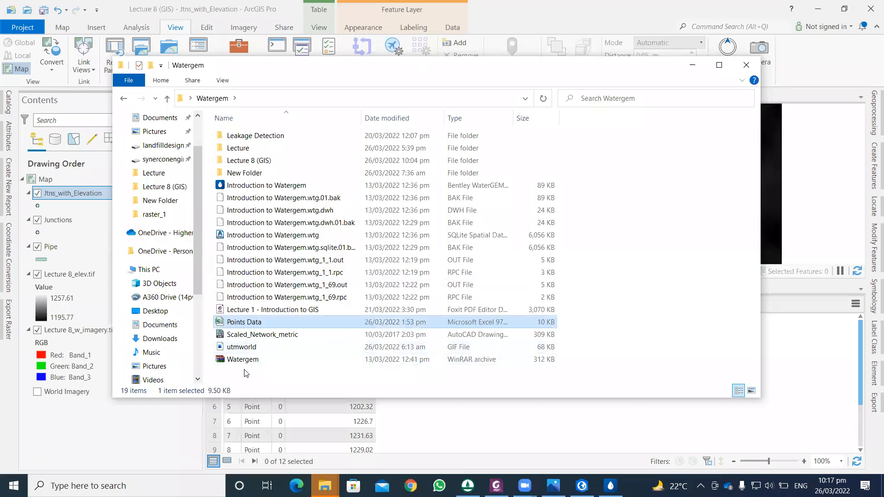
Open the copied Points Data workbook in Excel, review its FID, Id, Z, X and Y columns, and return to ArcGIS Pro.
double_click(249, 322)
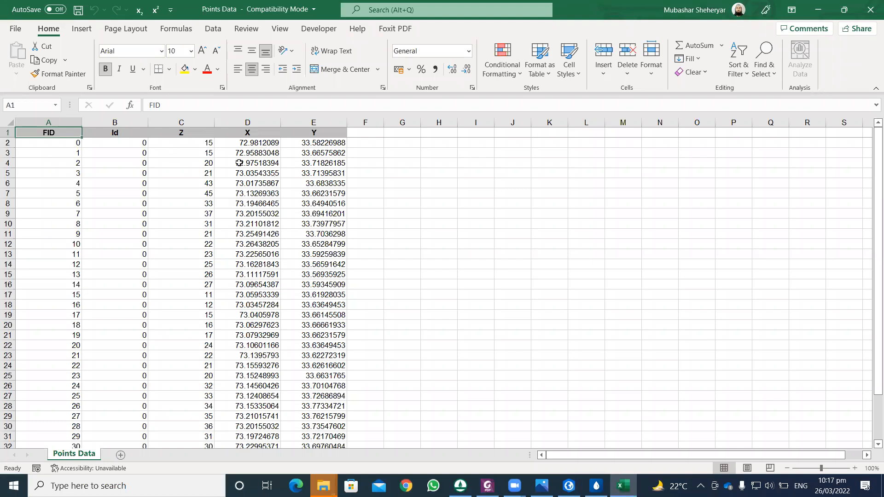
scroll(231, 177, down, 4)
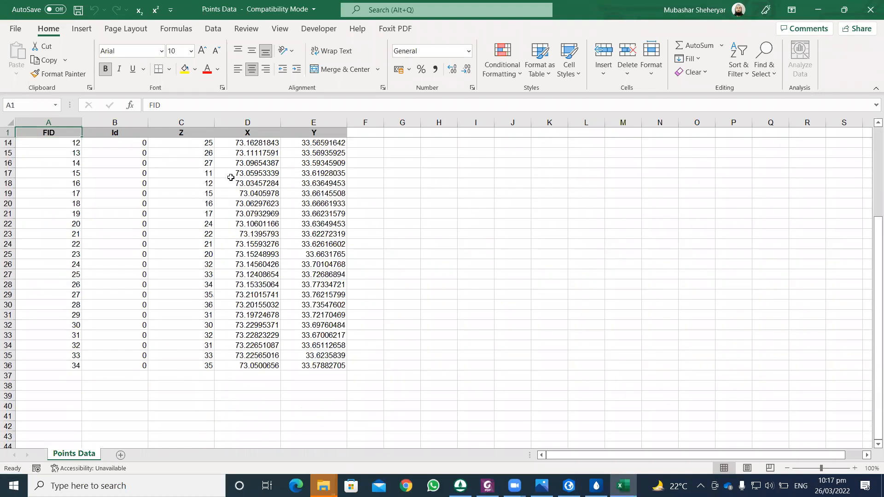
scroll(230, 177, up, 4)
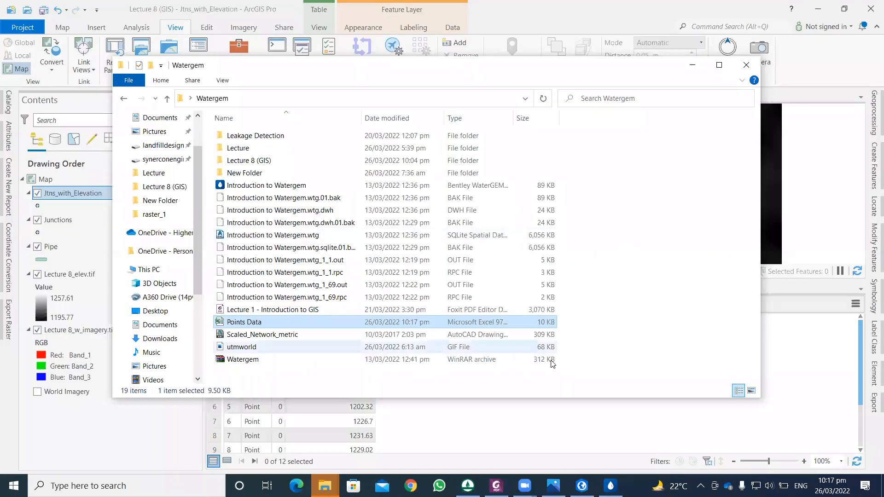
click(693, 65)
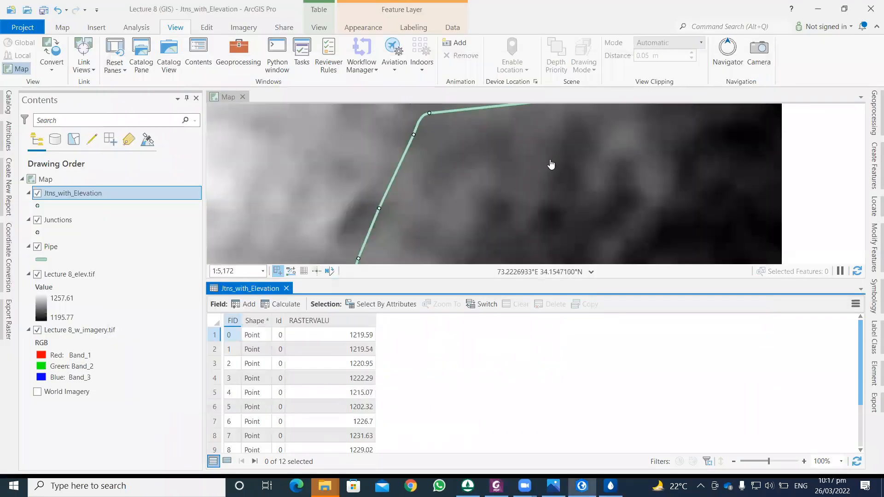
Search the geoprocessing tools for "xy table" and open the XY Table To Point tool.
click(8, 105)
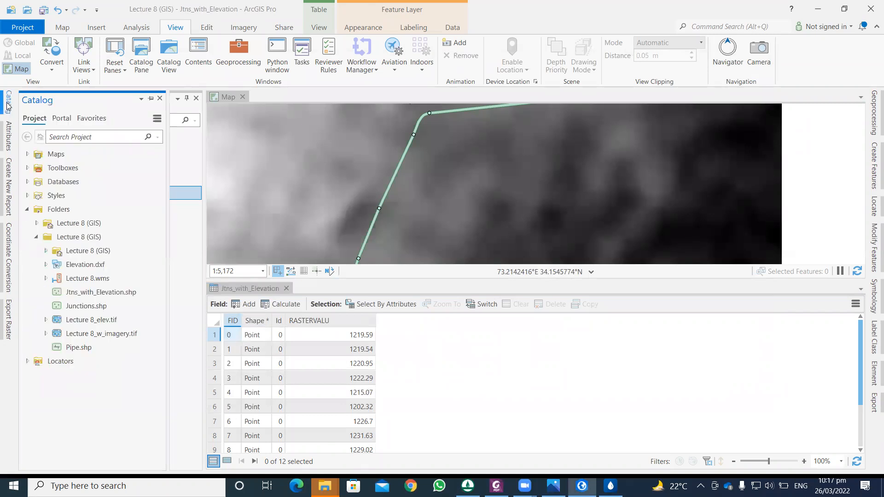
click(872, 131)
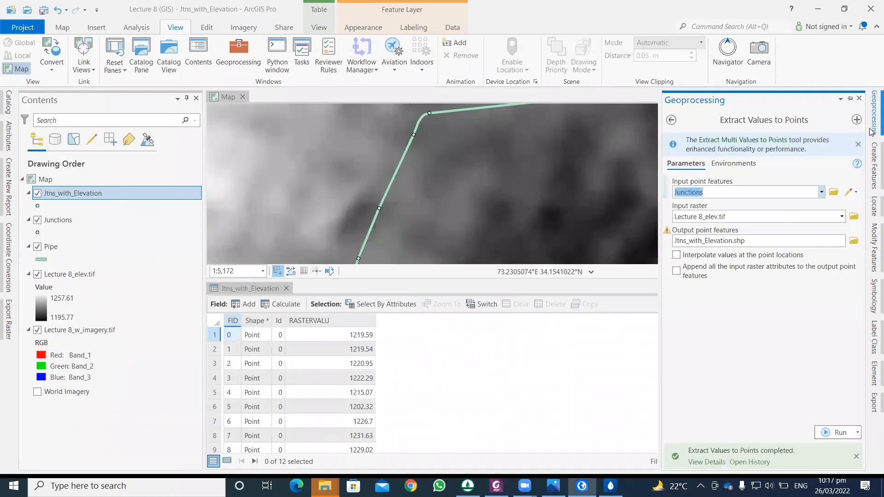
click(671, 119)
drag(760, 124, 643, 123)
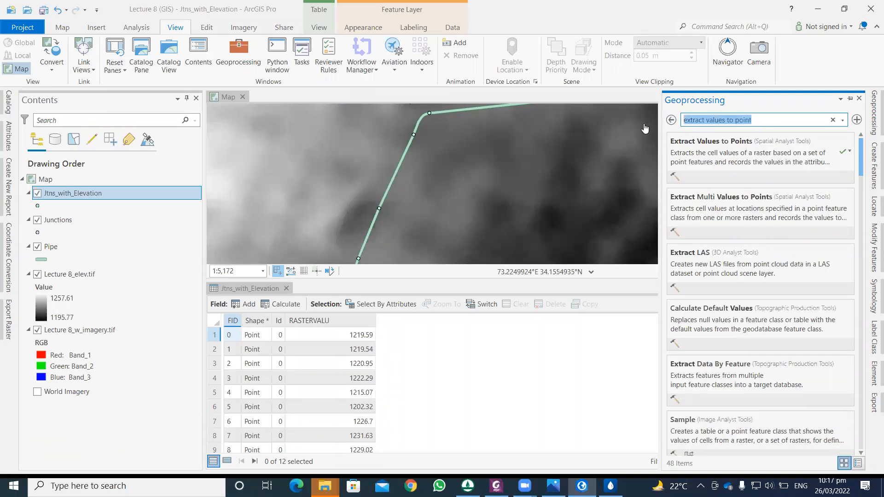
text(xy)
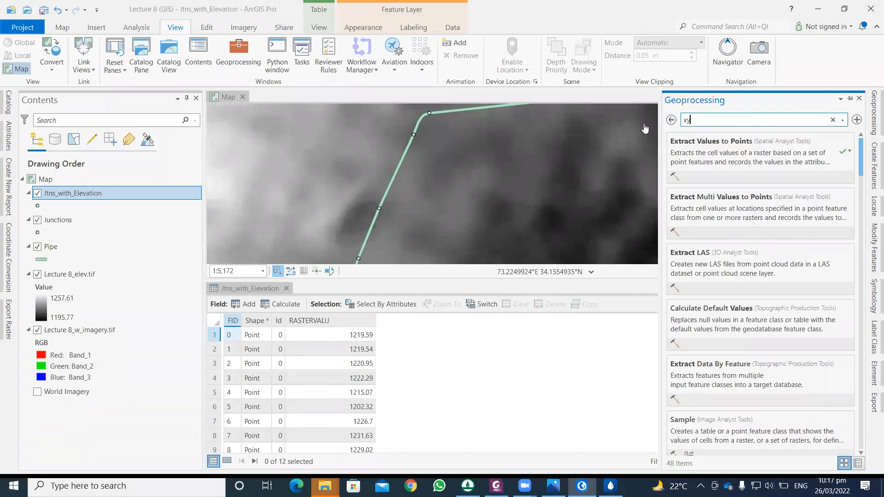
text( table)
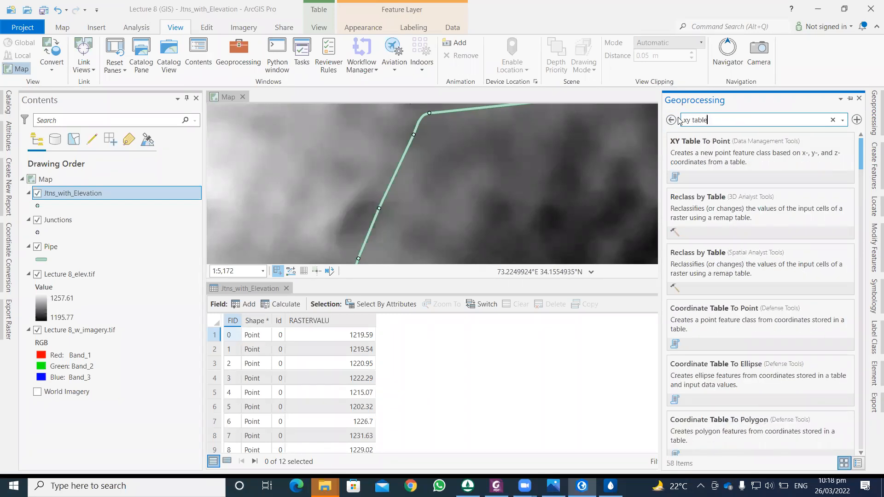
click(704, 148)
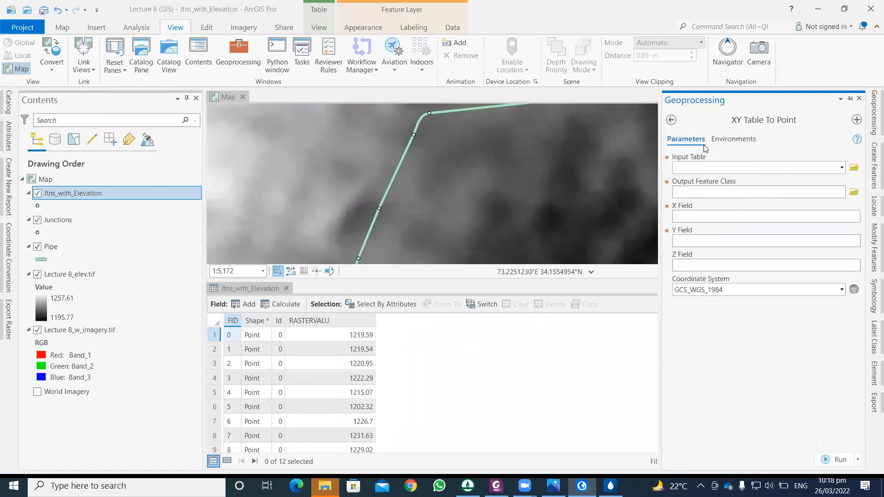
click(842, 168)
click(842, 168)
click(854, 169)
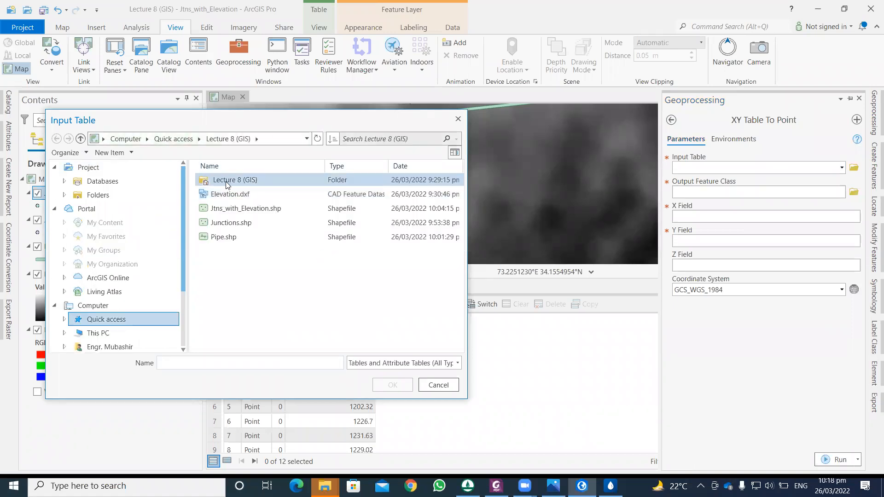
double_click(225, 181)
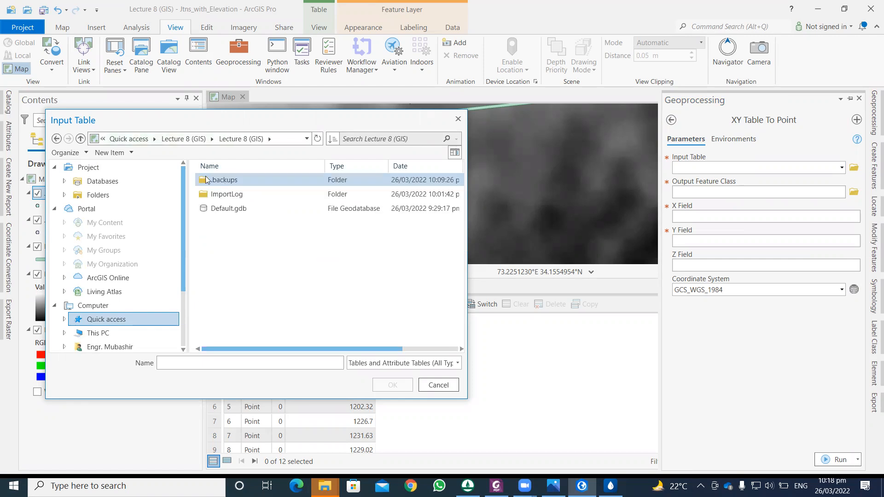
click(82, 139)
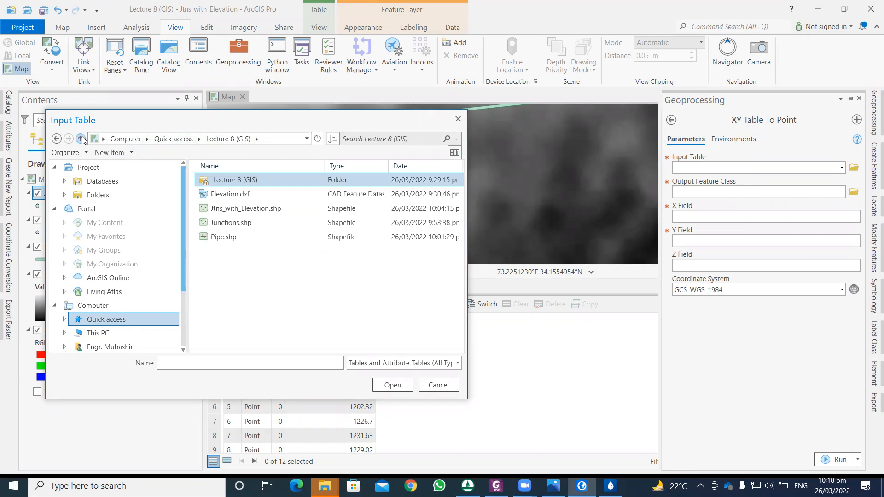
click(82, 139)
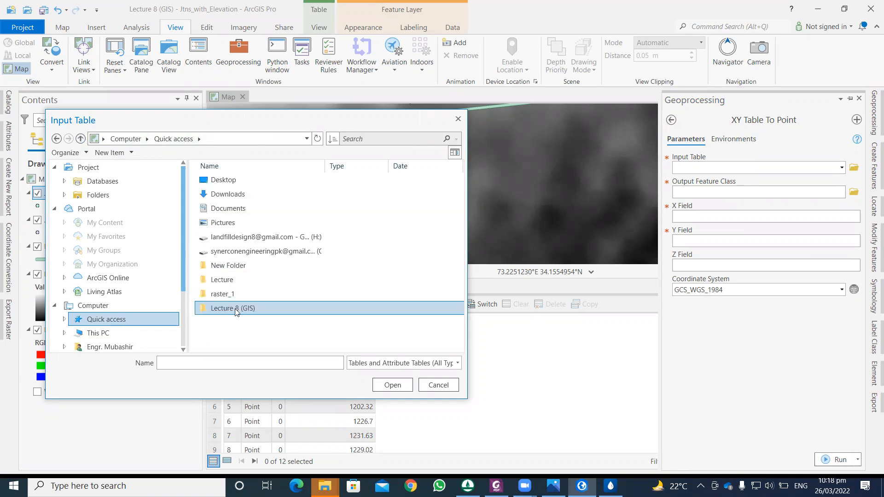
mouse_move(318, 483)
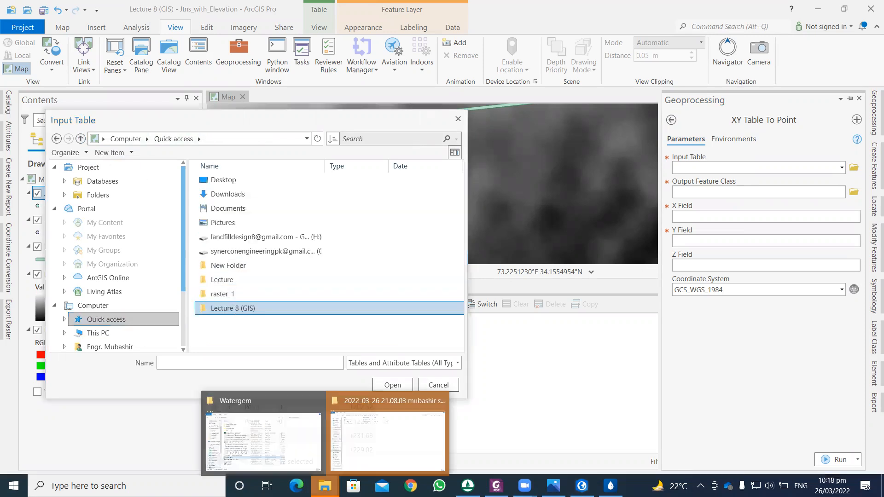
click(279, 414)
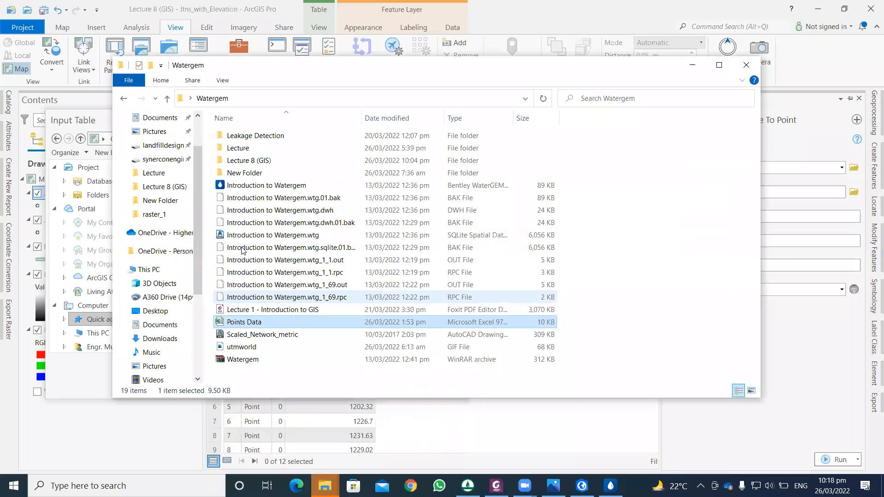
click(325, 485)
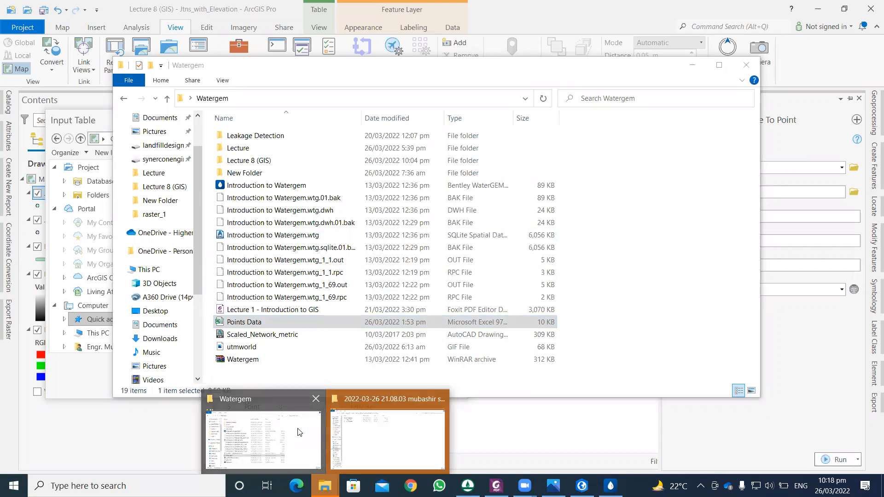
click(582, 485)
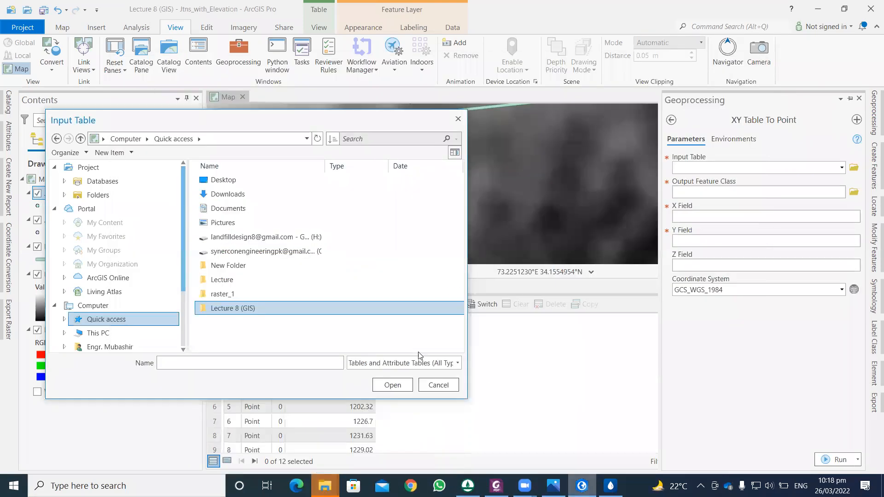
click(232, 184)
double_click(232, 184)
double_click(233, 182)
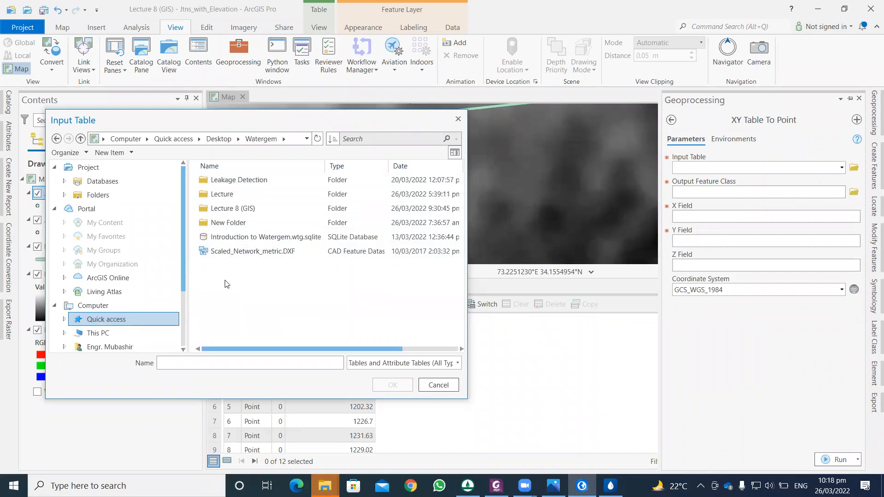
click(385, 364)
click(391, 366)
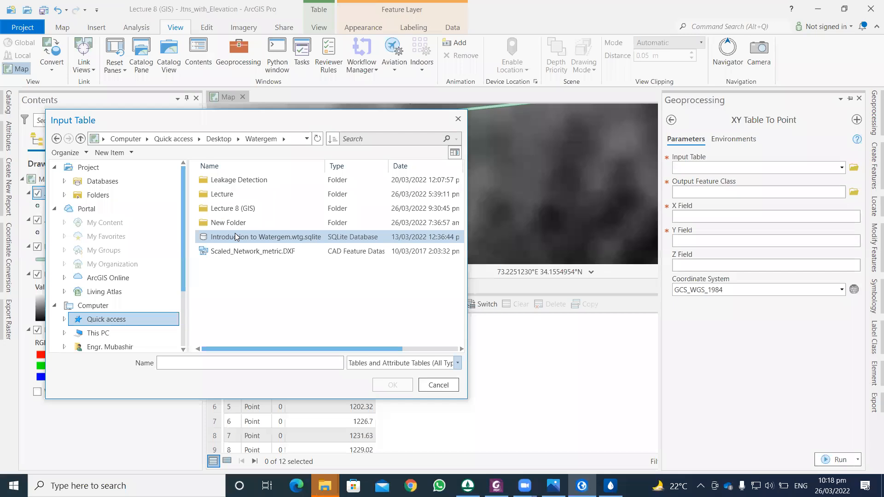
double_click(232, 210)
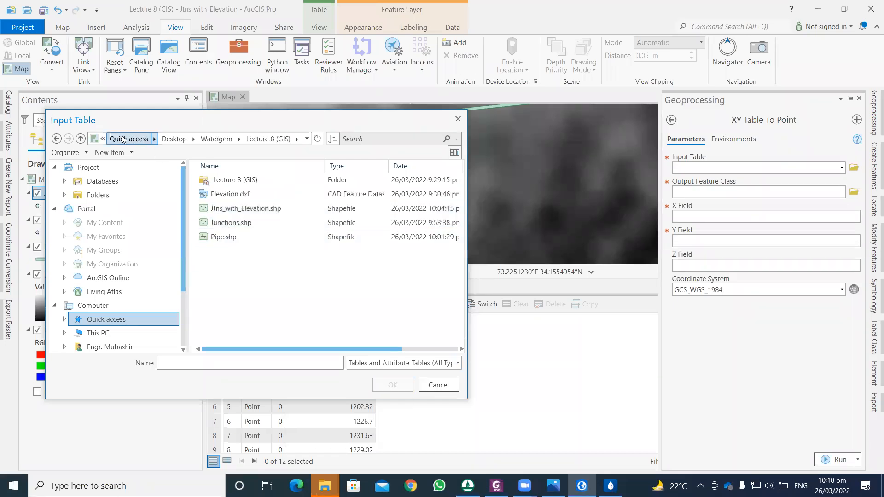
click(80, 138)
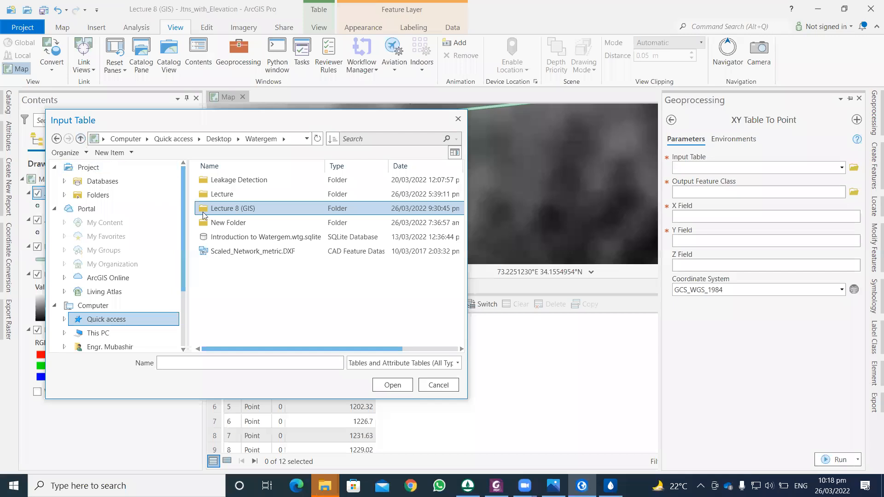
double_click(224, 223)
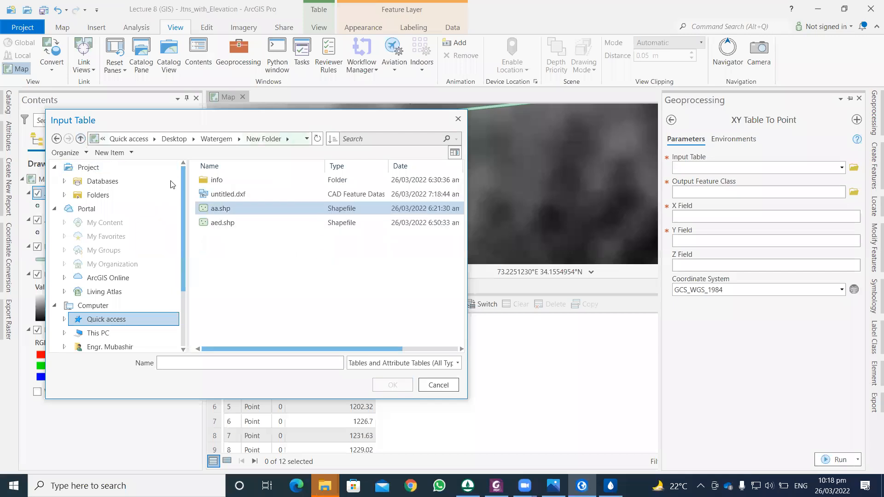
click(80, 139)
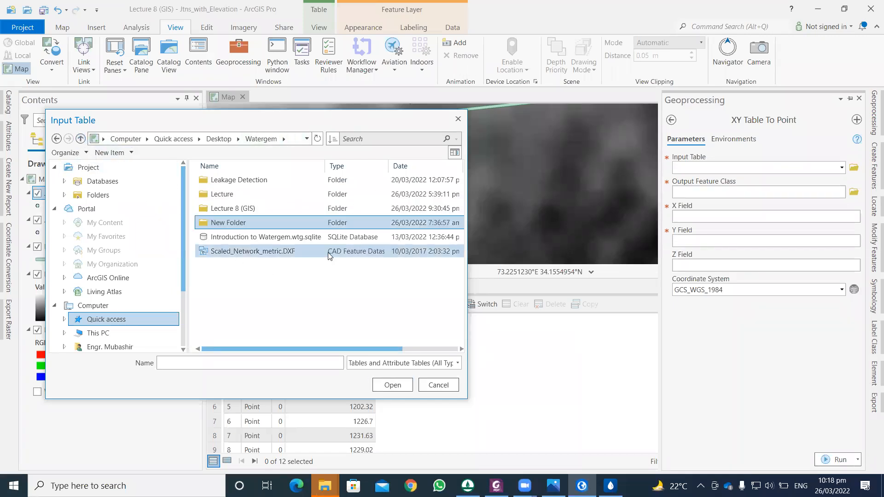
click(458, 119)
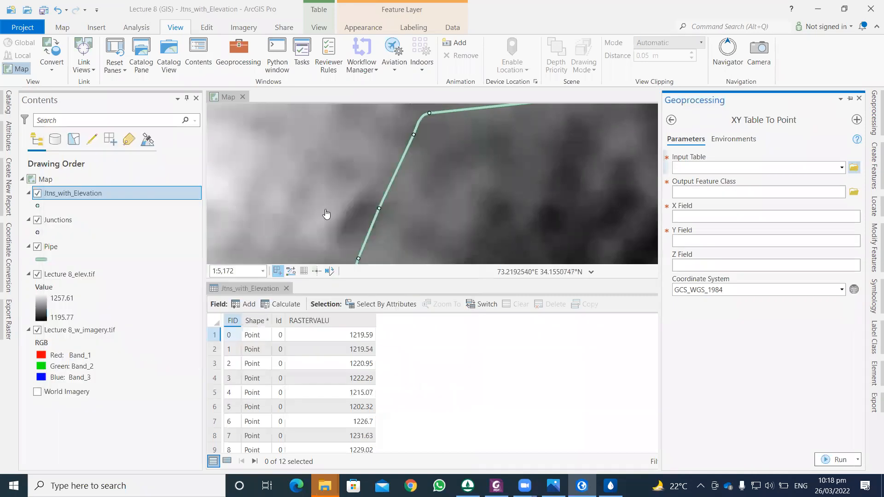
Add a project folder connection to the Watergem folder on the Desktop.
click(8, 109)
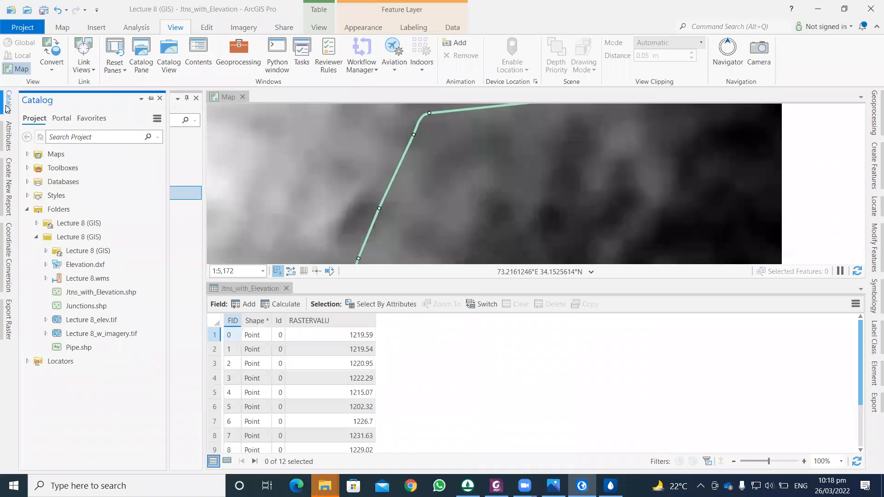
click(6, 106)
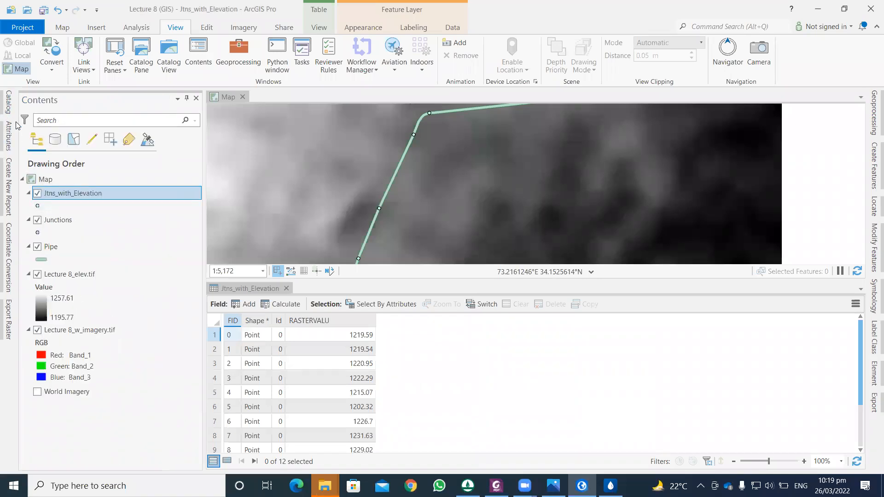
click(9, 110)
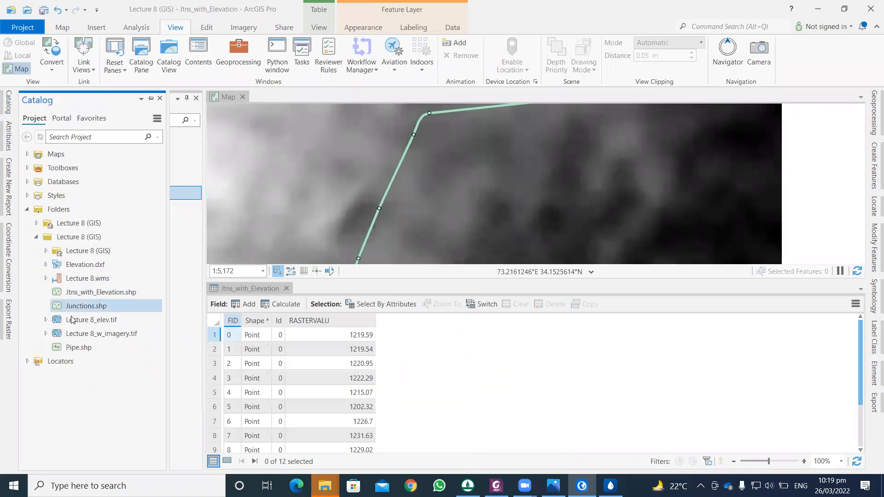
right_click(58, 212)
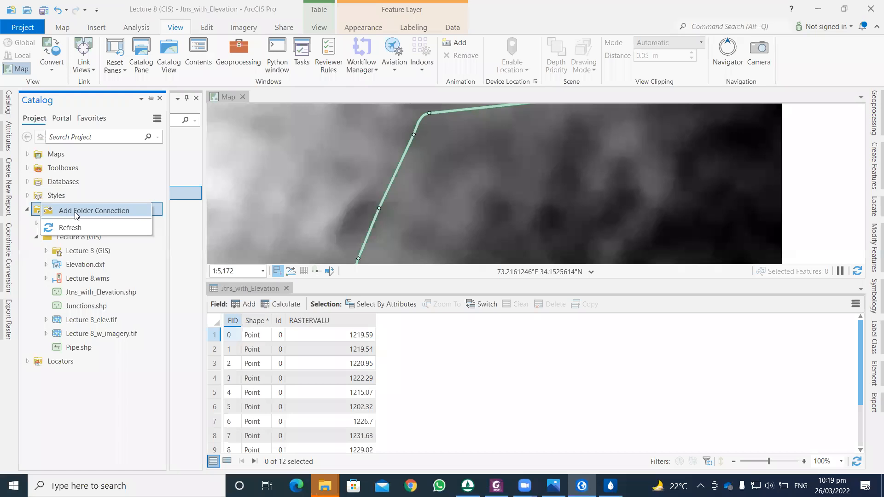
click(75, 216)
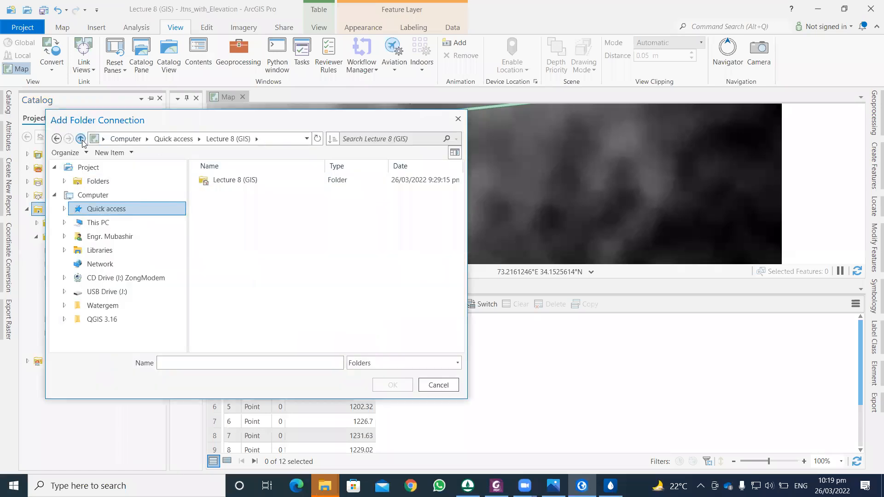
click(81, 139)
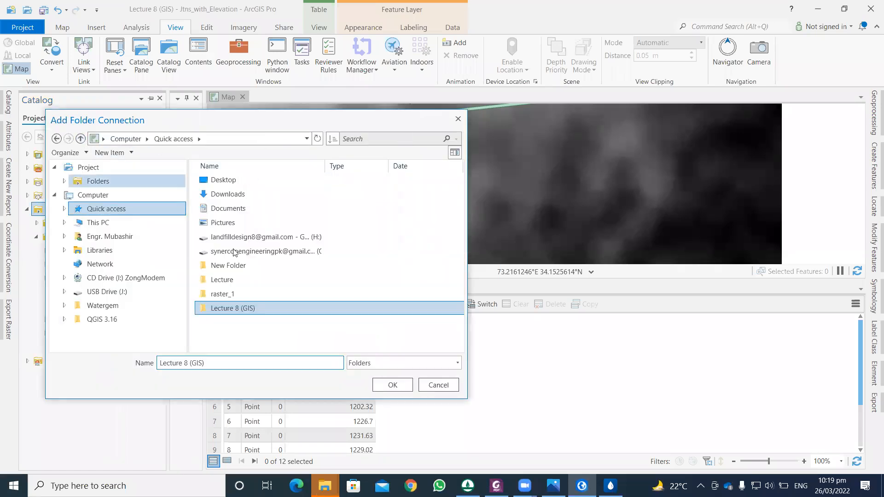
double_click(223, 180)
click(376, 380)
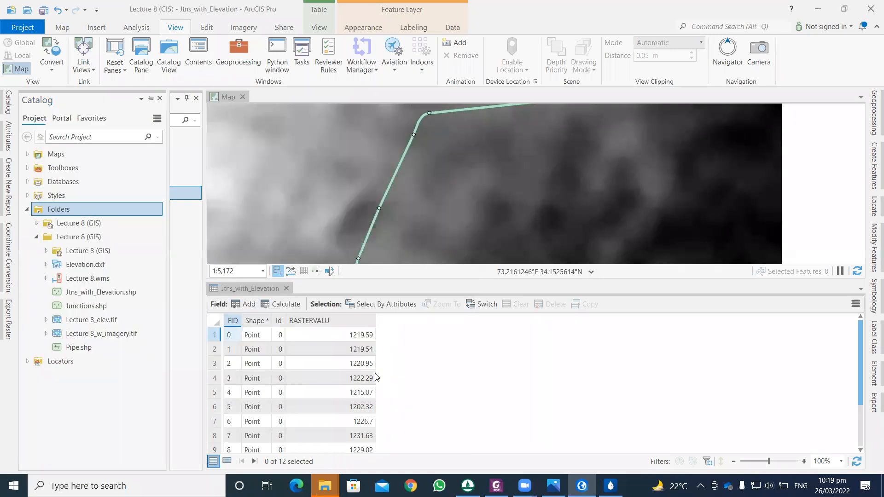
Try to add Points Data.xls from the Watergem folder connection to the map, and close the Jtns_with_Elevation attribute table.
click(38, 361)
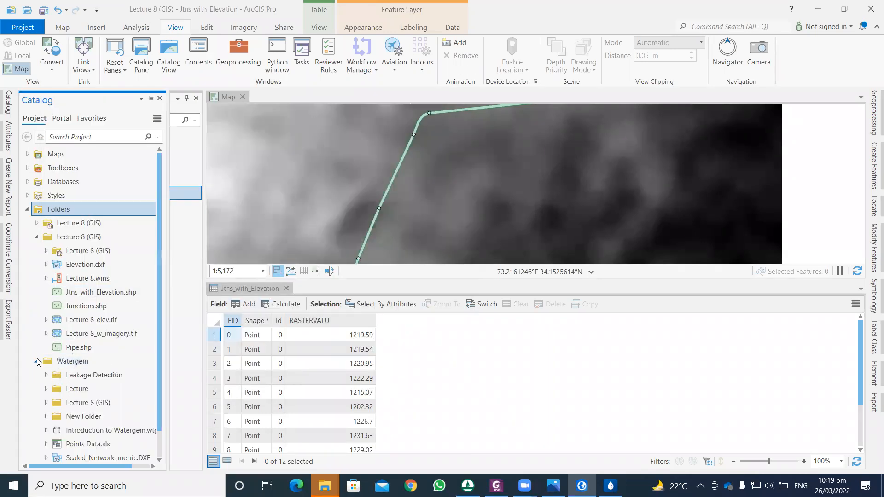
scroll(76, 387, down, 1)
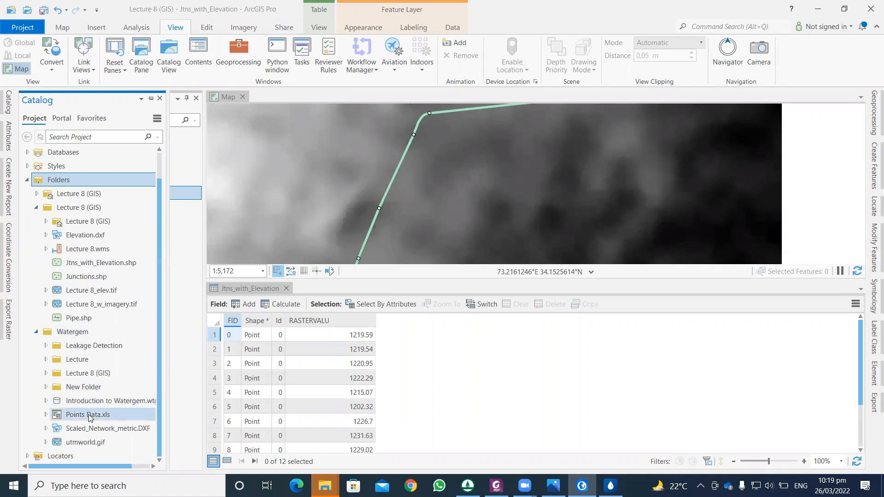
drag(90, 417, 434, 216)
drag(81, 413, 181, 354)
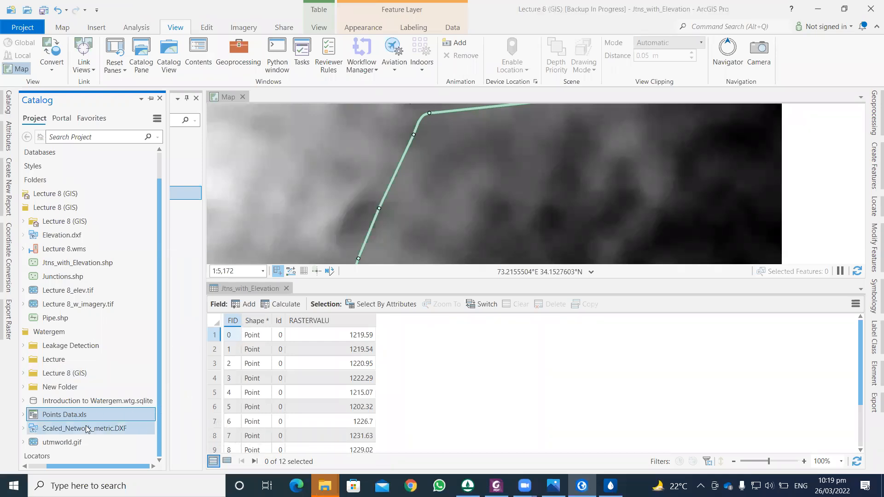
drag(76, 417, 381, 411)
click(286, 289)
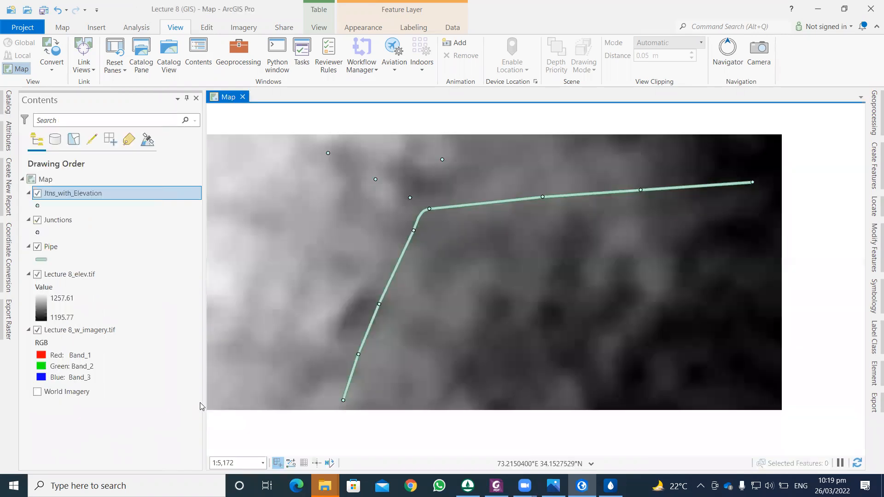
Expand Points Data.xls in the Watergem folder and add its 'Points Data$' sheet to the map as a standalone table.
click(9, 103)
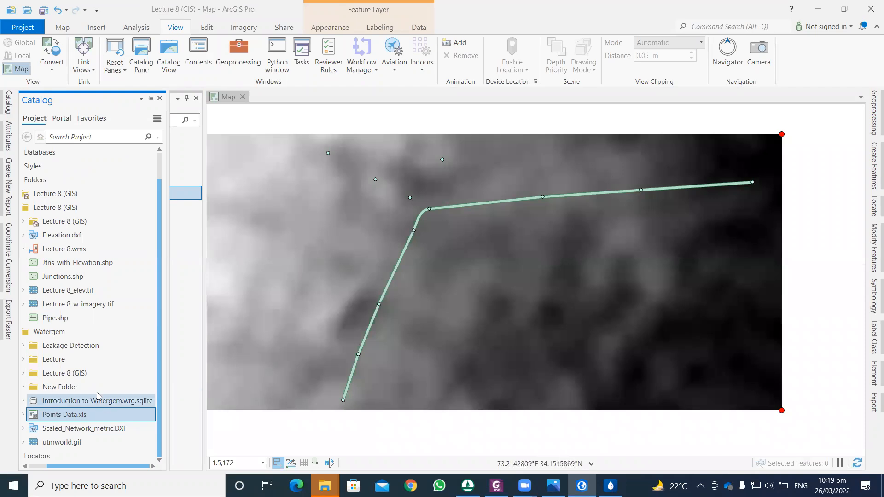
click(191, 319)
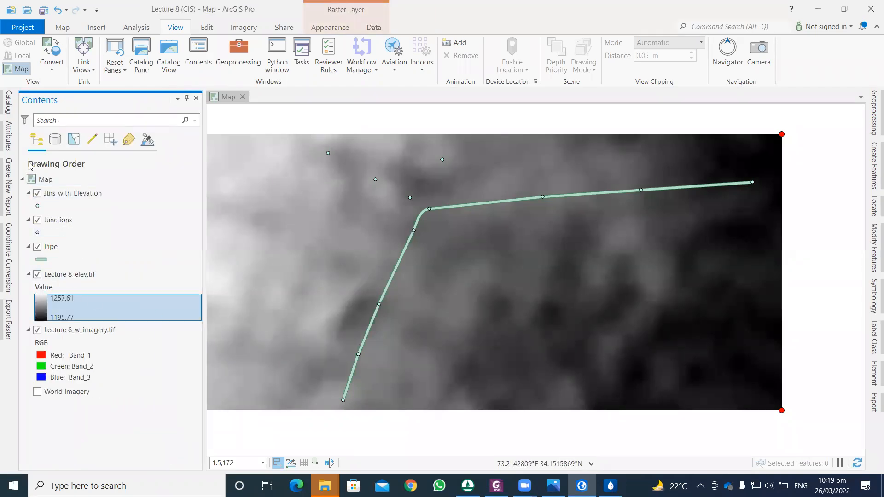
click(8, 103)
drag(59, 420, 173, 448)
double_click(65, 413)
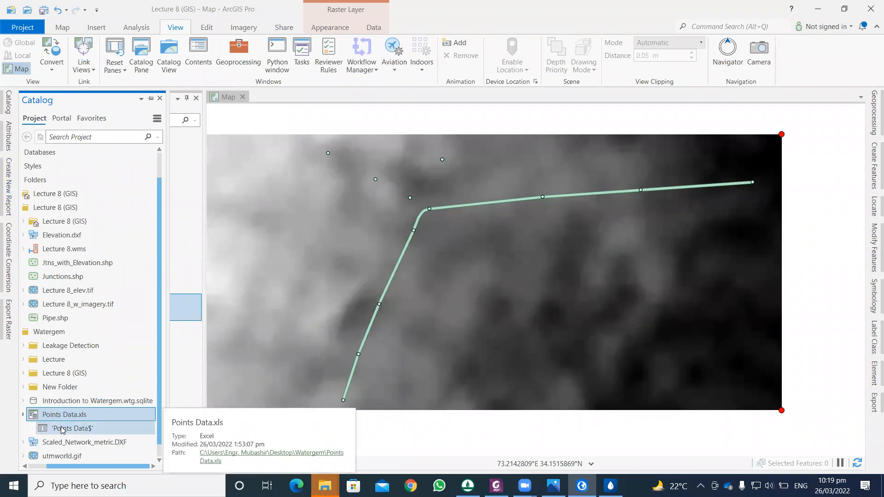
click(179, 403)
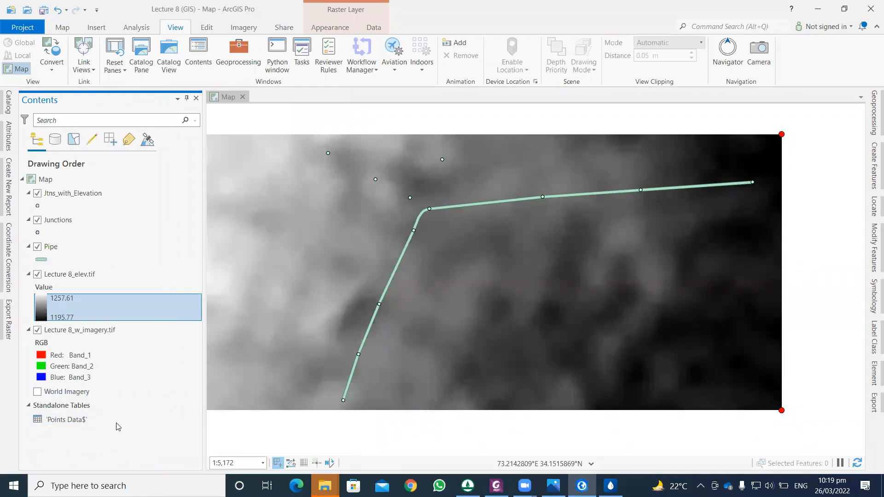
Reopen the XY Table To Point tool and set its input table to 'Points Data$'.
click(872, 124)
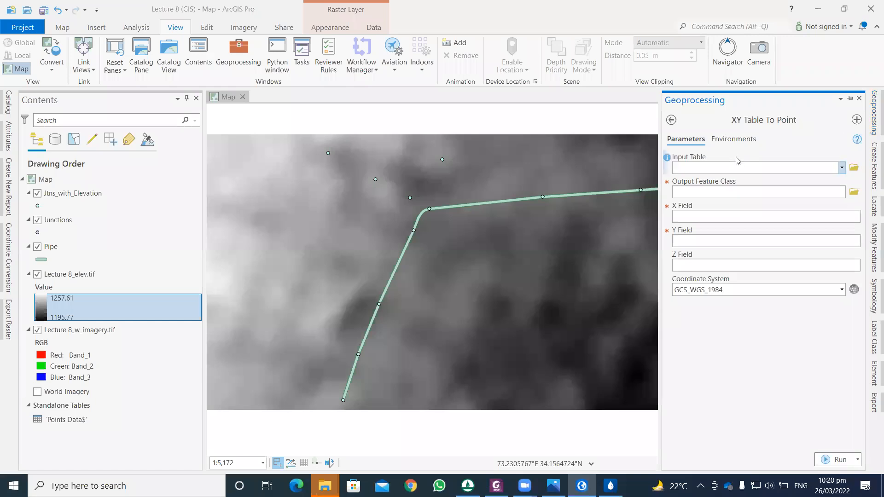
click(841, 169)
click(841, 168)
click(671, 120)
click(713, 148)
click(842, 169)
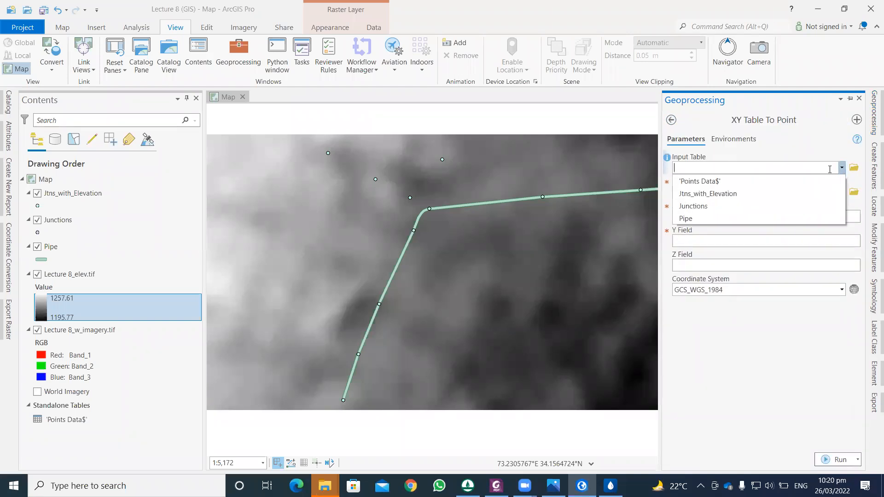
click(698, 183)
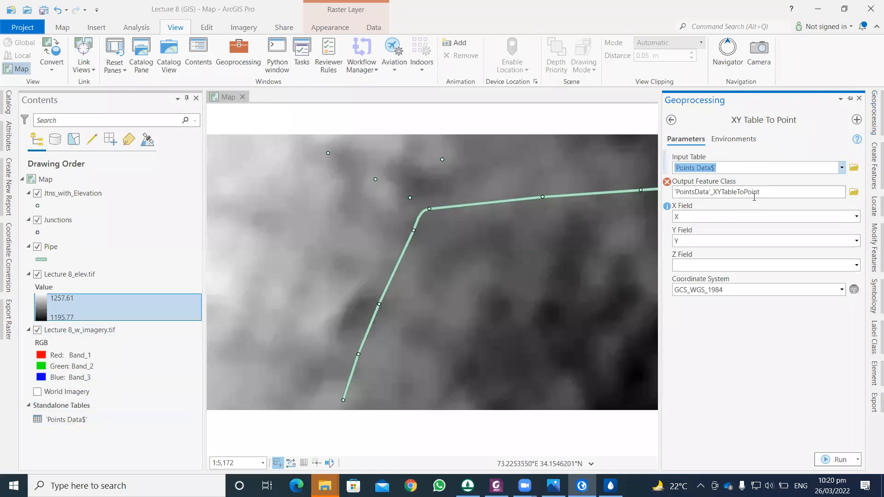
Set the XY Table To Point output feature class to Surface_Points in the Lecture 8 (GIS) folder.
click(854, 192)
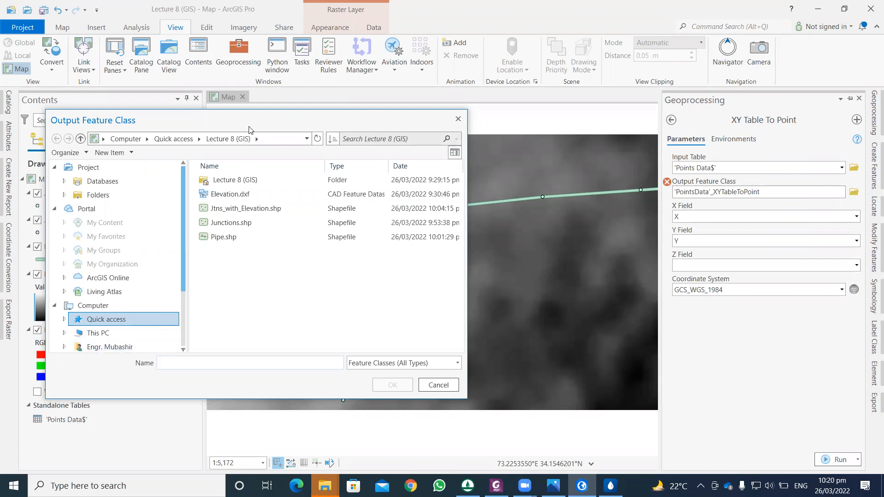
click(240, 181)
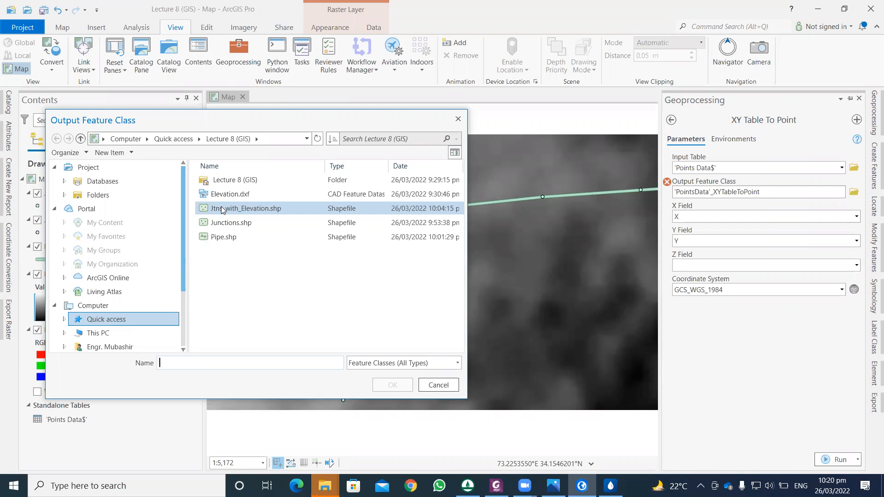
double_click(237, 181)
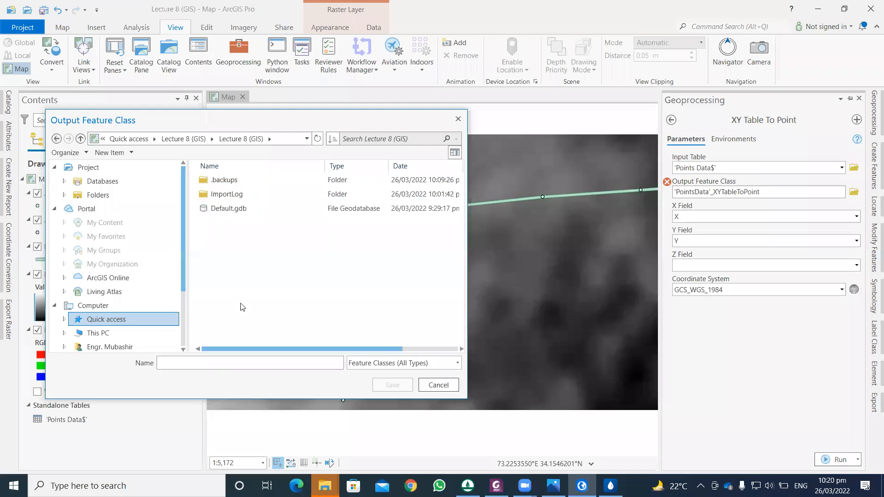
click(80, 138)
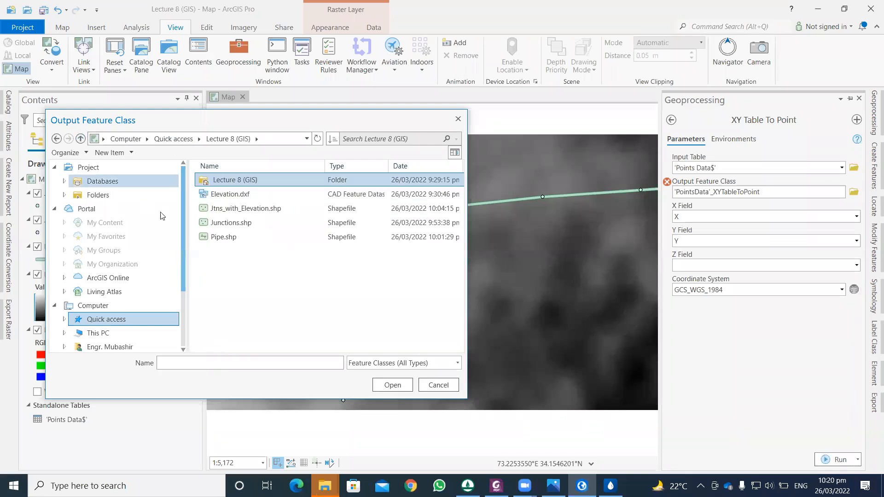
click(224, 363)
text(Surface_Points)
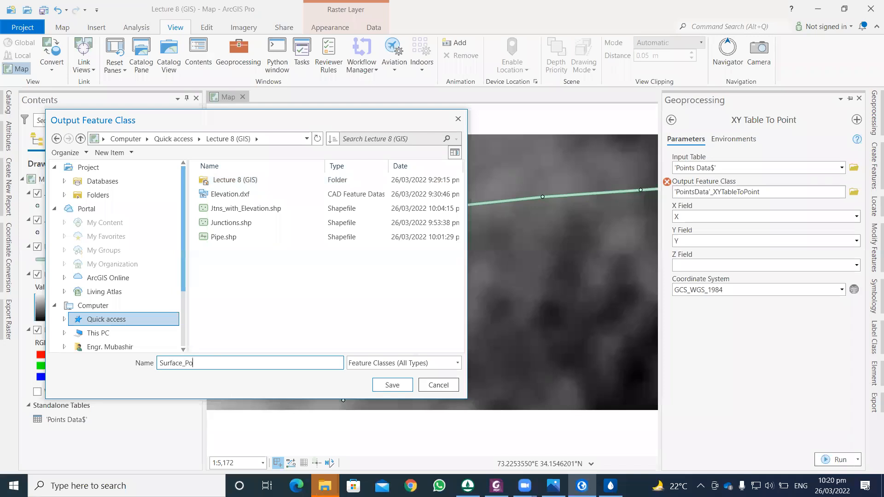
click(397, 389)
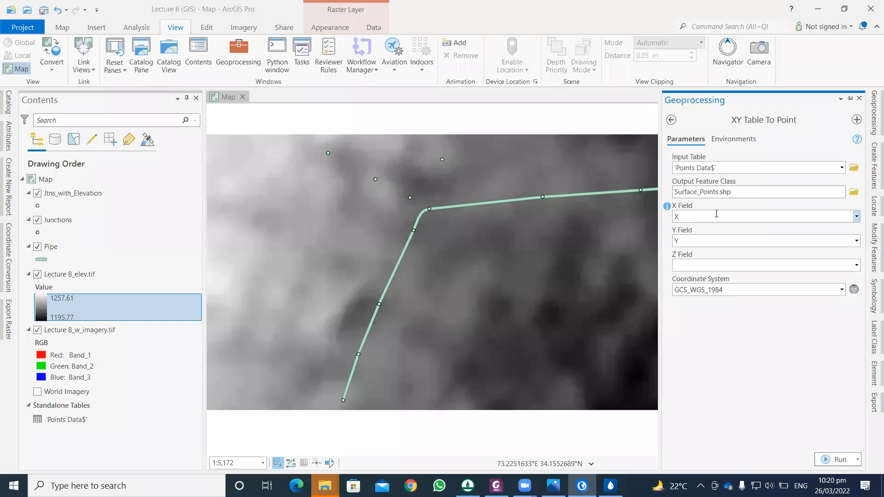
Choose X as the X Field, and open the Points Data workbook from the Watergem folder in Excel to check its coordinate columns.
click(677, 216)
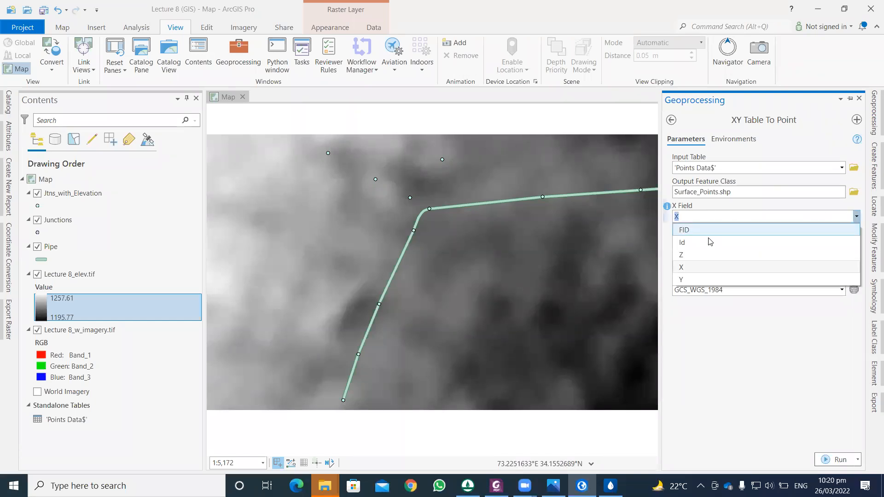
click(683, 266)
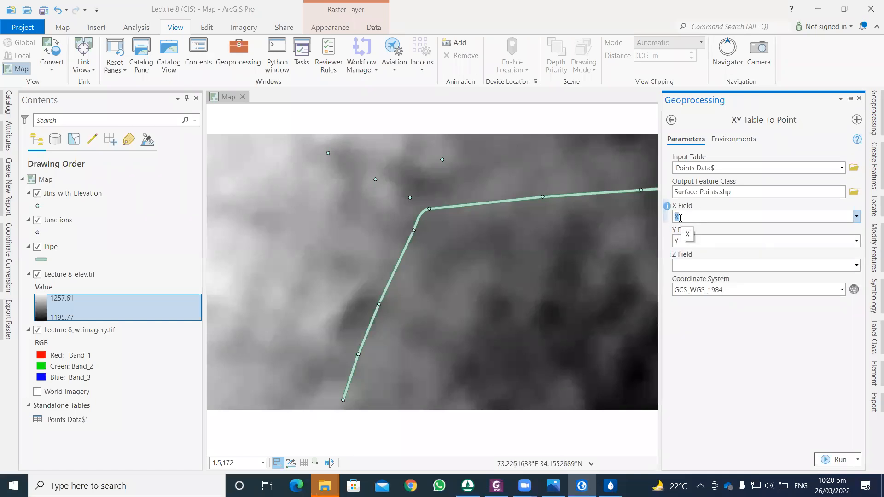
mouse_move(324, 487)
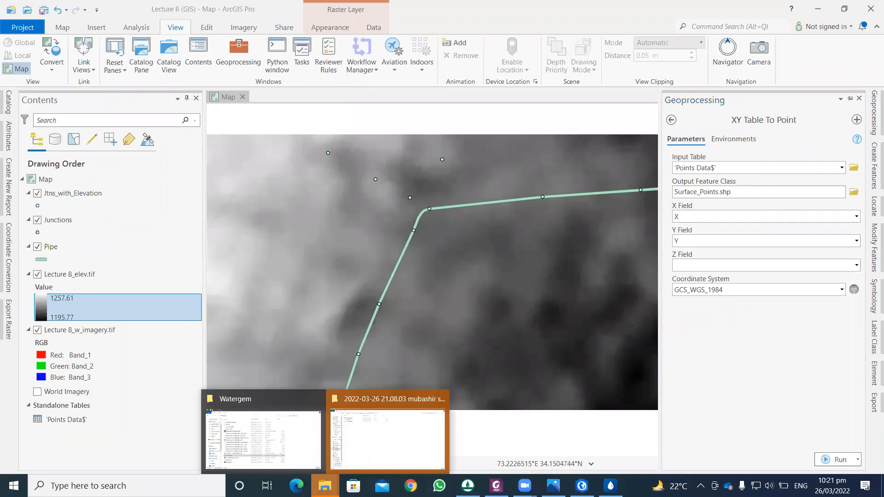
click(262, 440)
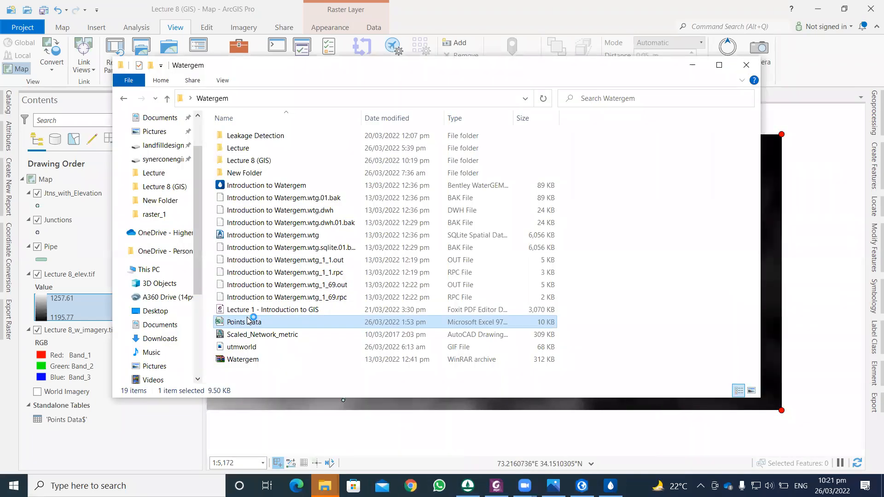
double_click(247, 322)
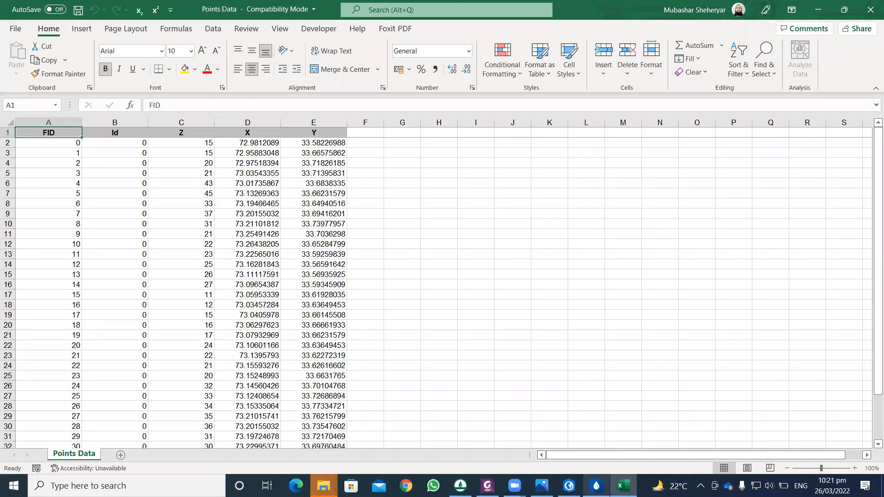
Return to ArcGIS Pro, set the XY Table To Point Z Field to Z, and check the Coordinate System choice.
click(596, 486)
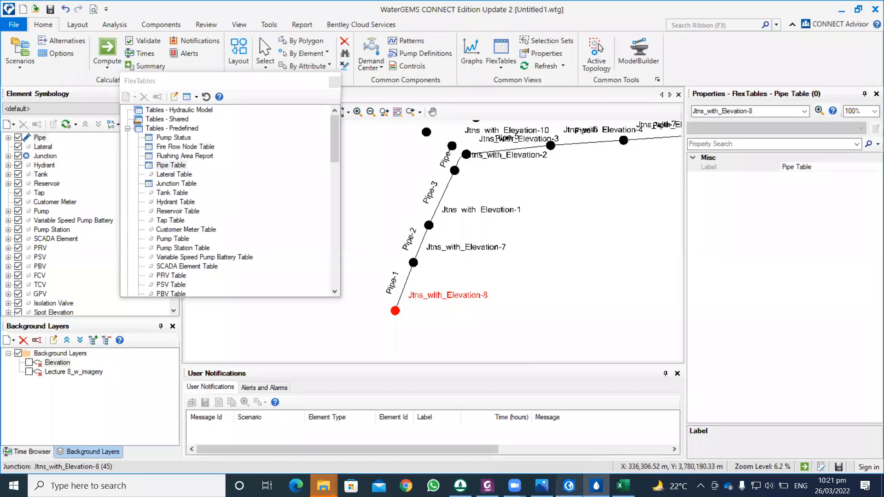
click(569, 486)
click(872, 112)
click(707, 215)
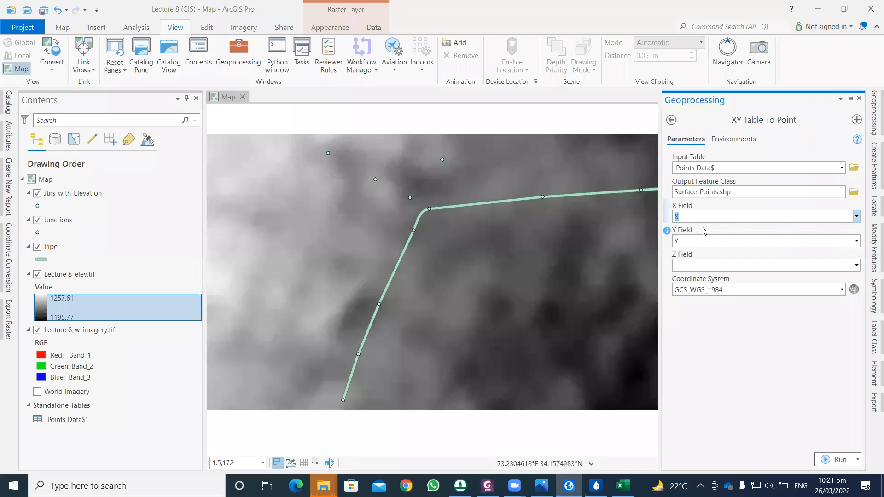
click(857, 267)
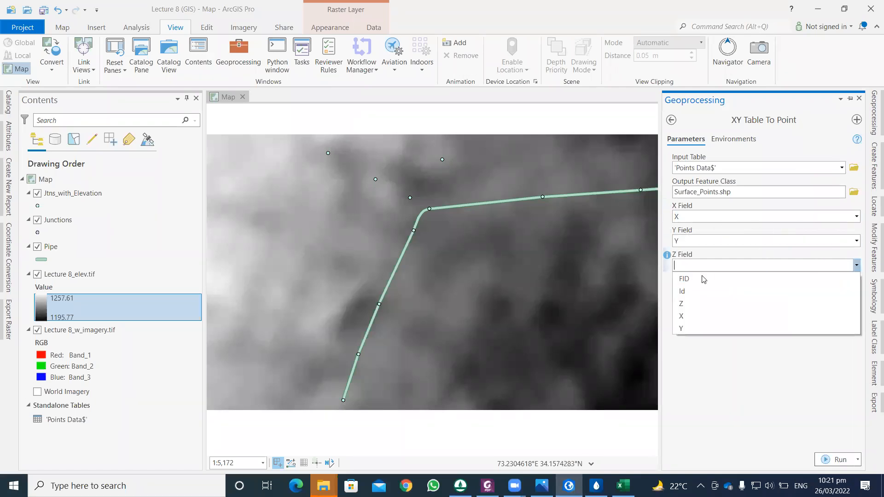
click(688, 308)
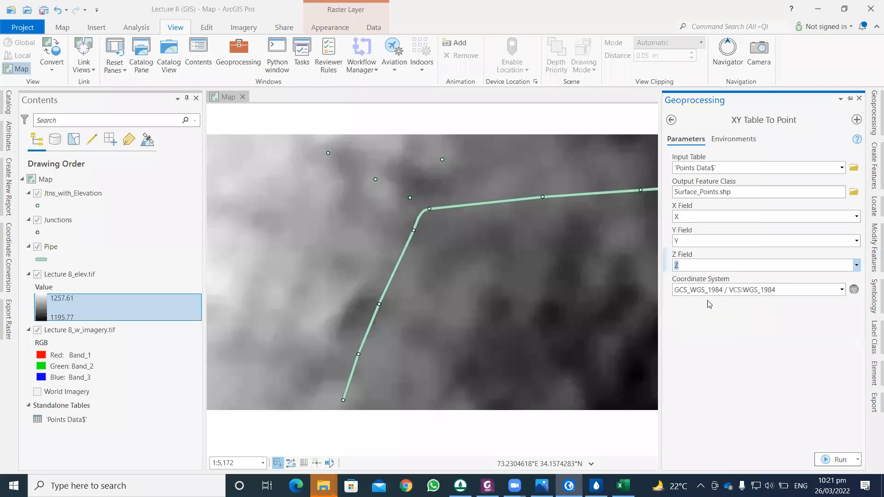
click(842, 290)
click(835, 289)
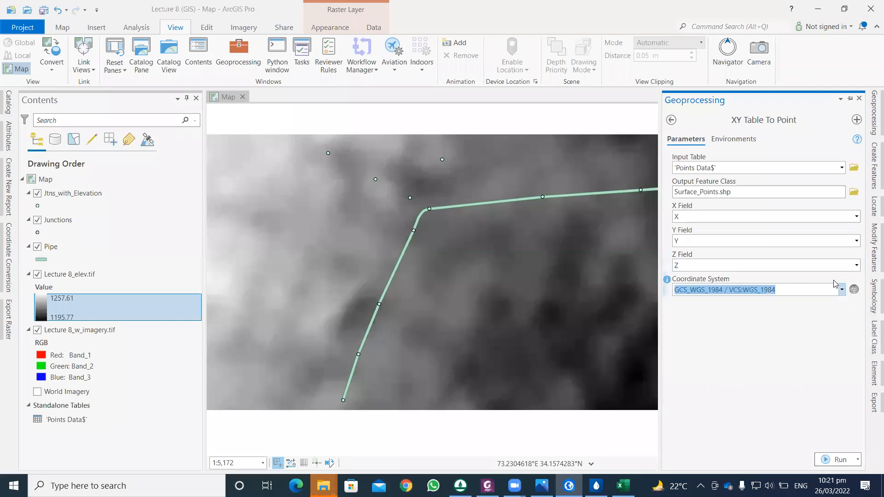